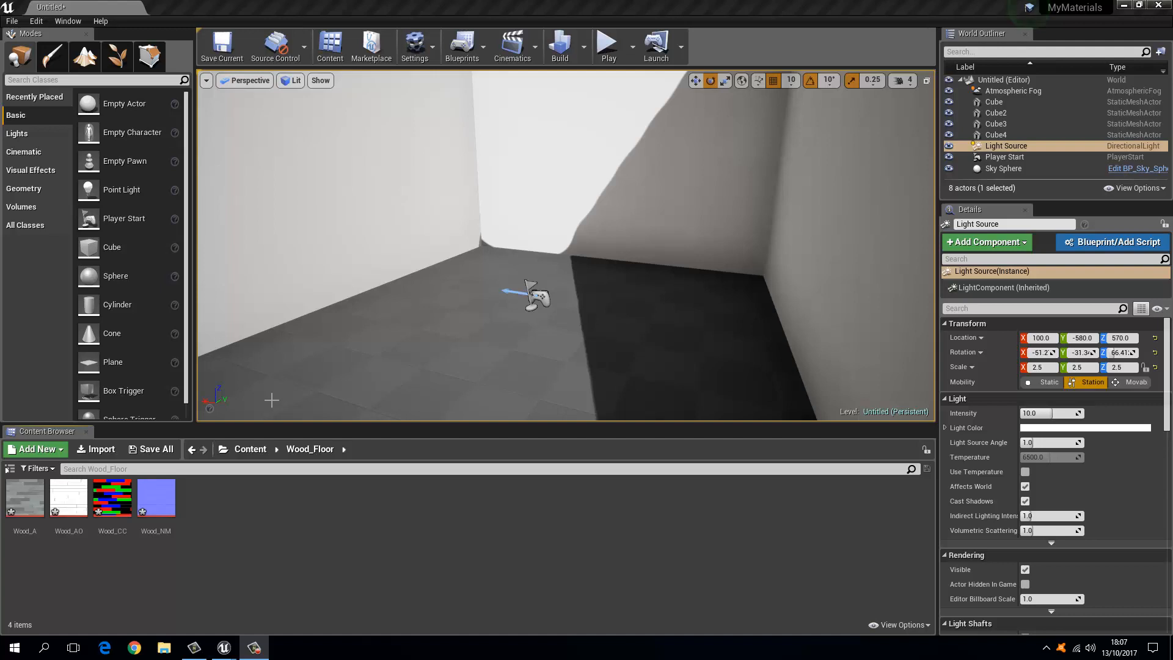
# Step: Examine the Wood_A, Wood_AO, Wood_CC and Wood_NM textures in the texture editor, and close it
pyautogui.doubleClick(27, 493)
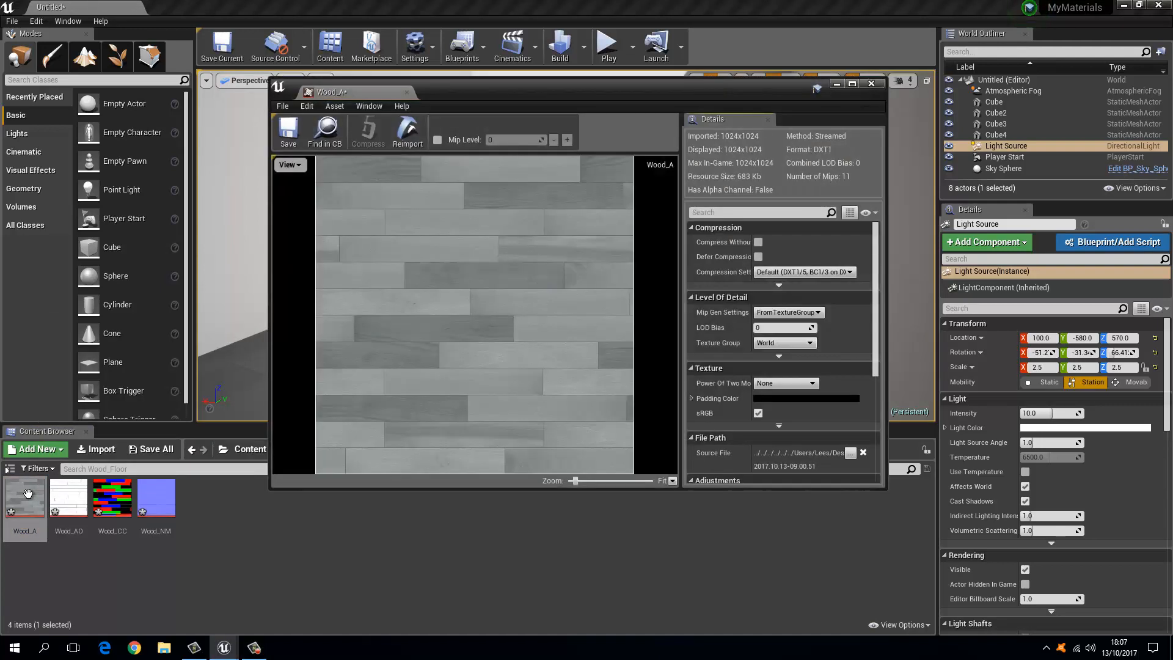
pyautogui.doubleClick(53, 505)
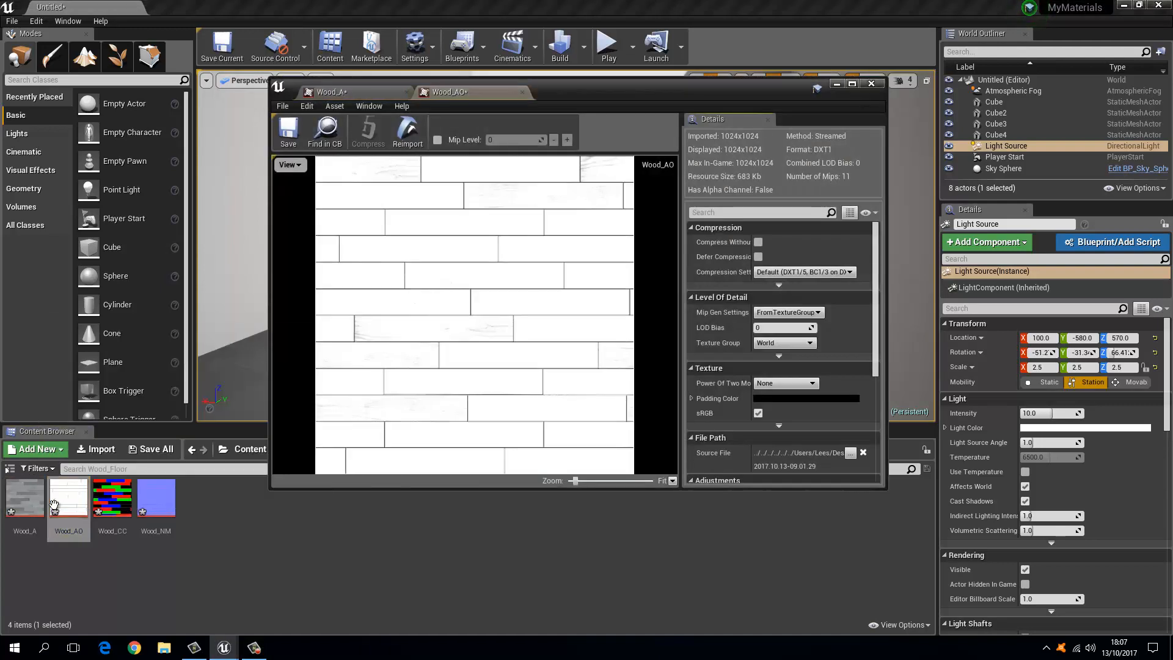
pyautogui.doubleClick(101, 492)
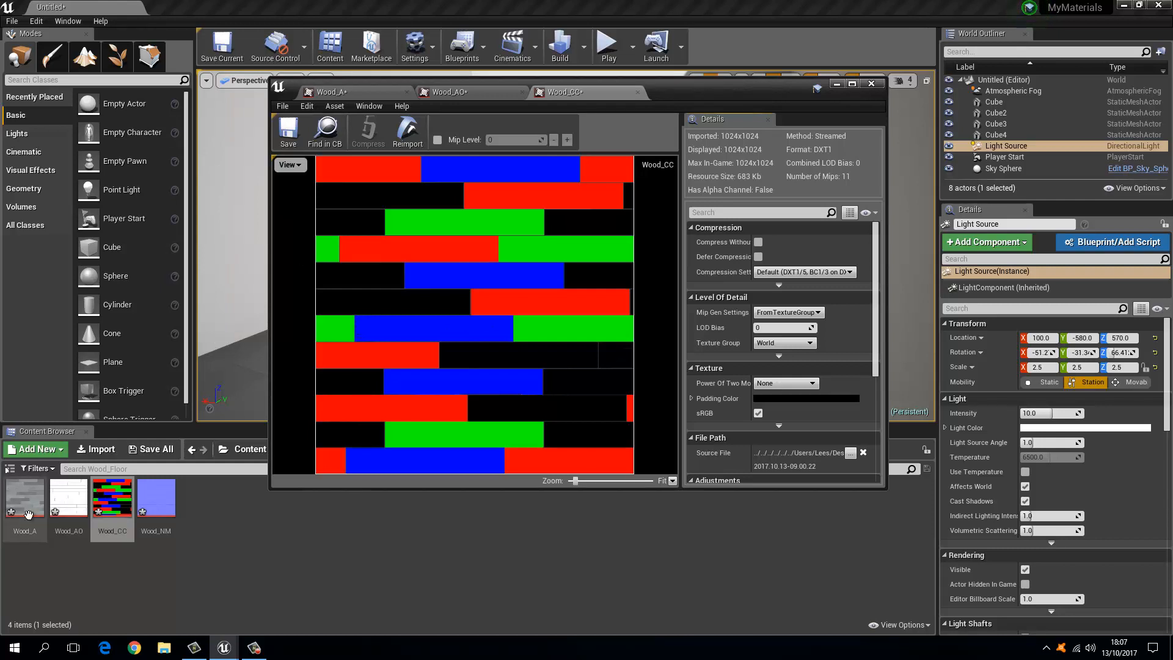
pyautogui.click(152, 501)
pyautogui.doubleClick(153, 500)
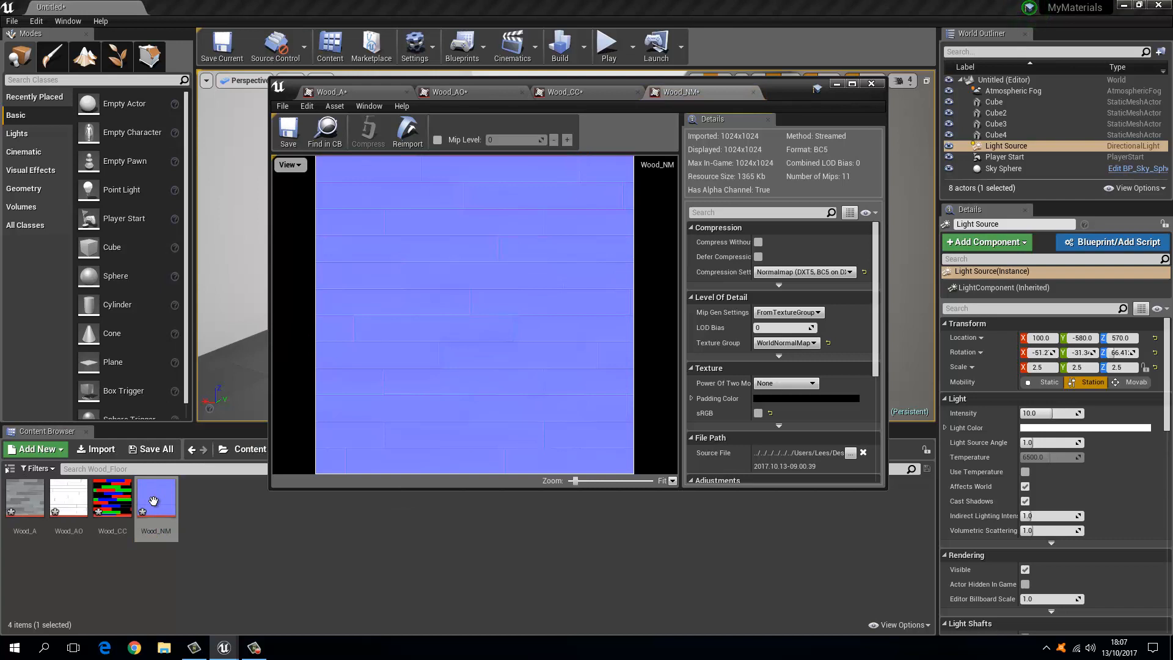
pyautogui.click(871, 84)
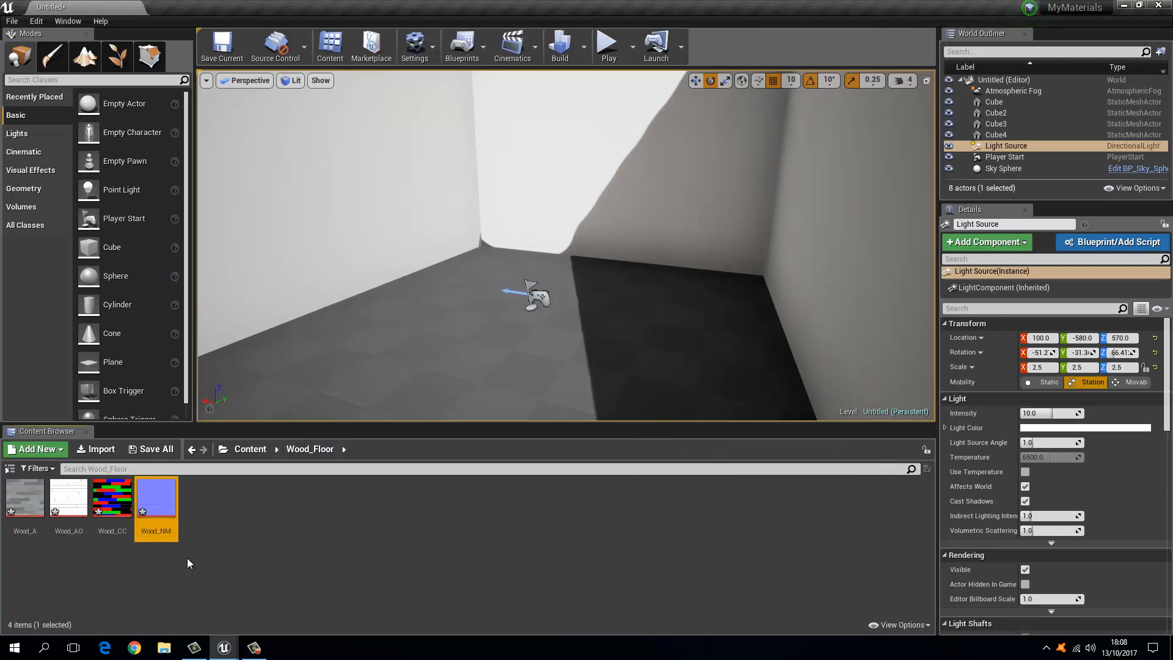
# Step: Create a material named M_WoodMaterial in the Wood_Floor folder and open it in a maximized material editor
pyautogui.rightClick(229, 522)
pyautogui.click(295, 321)
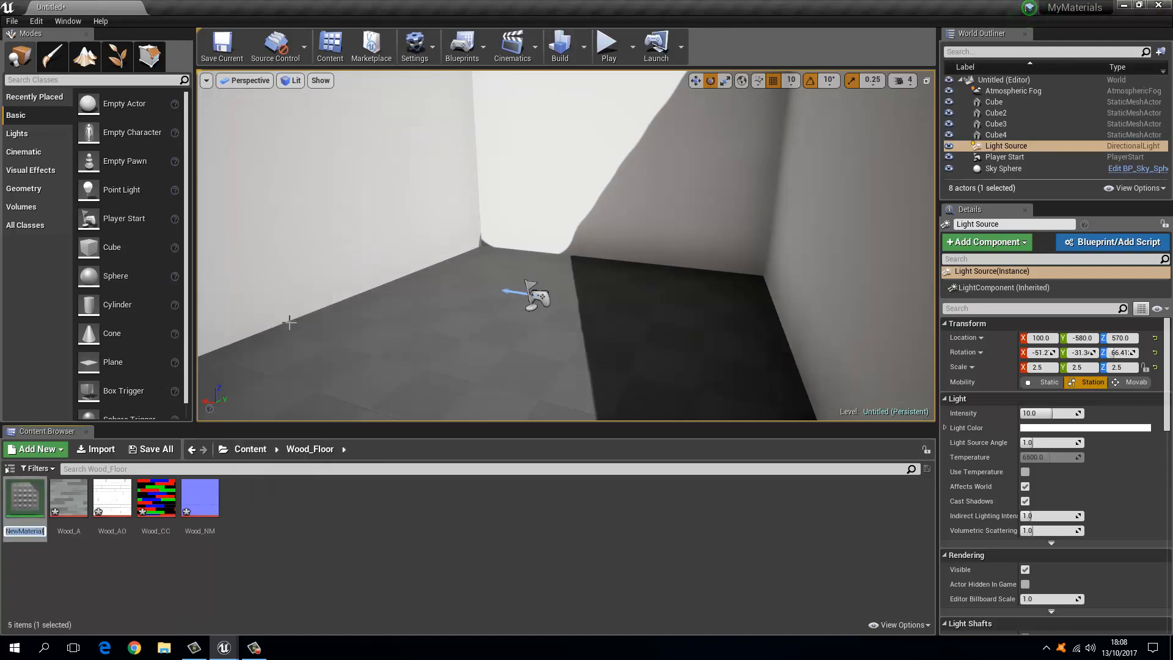
pyautogui.write('M_')
pyautogui.write('WoodMater')
pyautogui.write('ial')
pyautogui.press('Return')
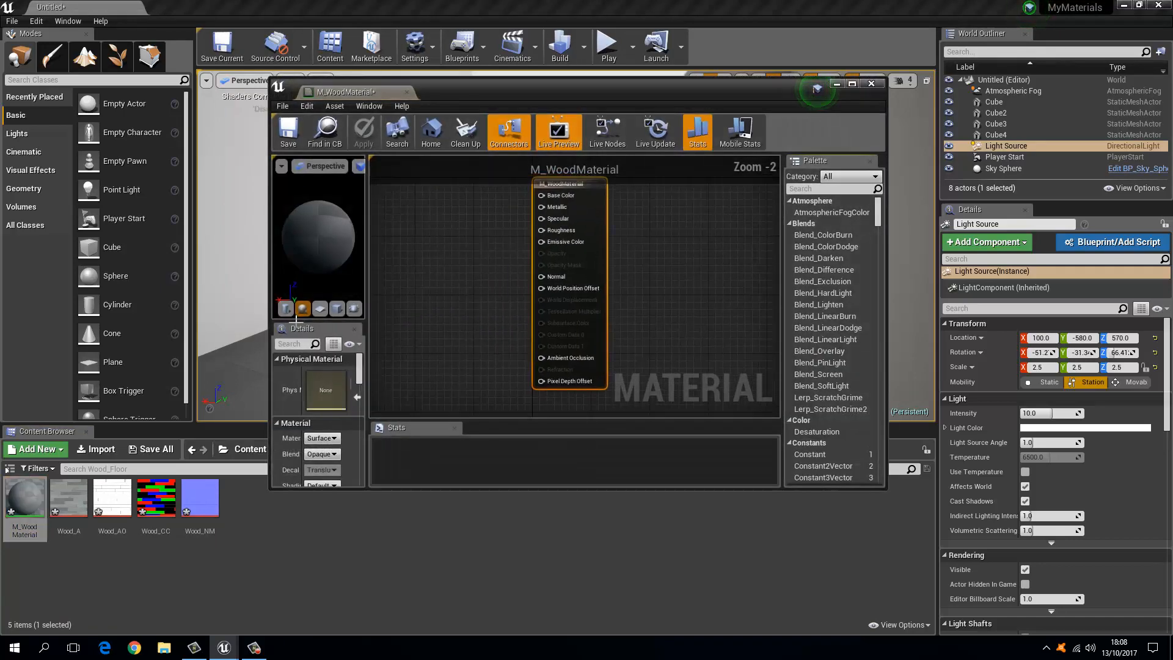
pyautogui.doubleClick(505, 93)
# Step: Add three Lerp nodes stacked in a column and move them together up and away from the M_WoodMaterial node
pyautogui.moveTo(358, 220); pyautogui.dragTo(448, 237, button='right')
pyautogui.moveTo(545, 222); pyautogui.dragTo(563, 249, button='right')
pyautogui.click(563, 221)
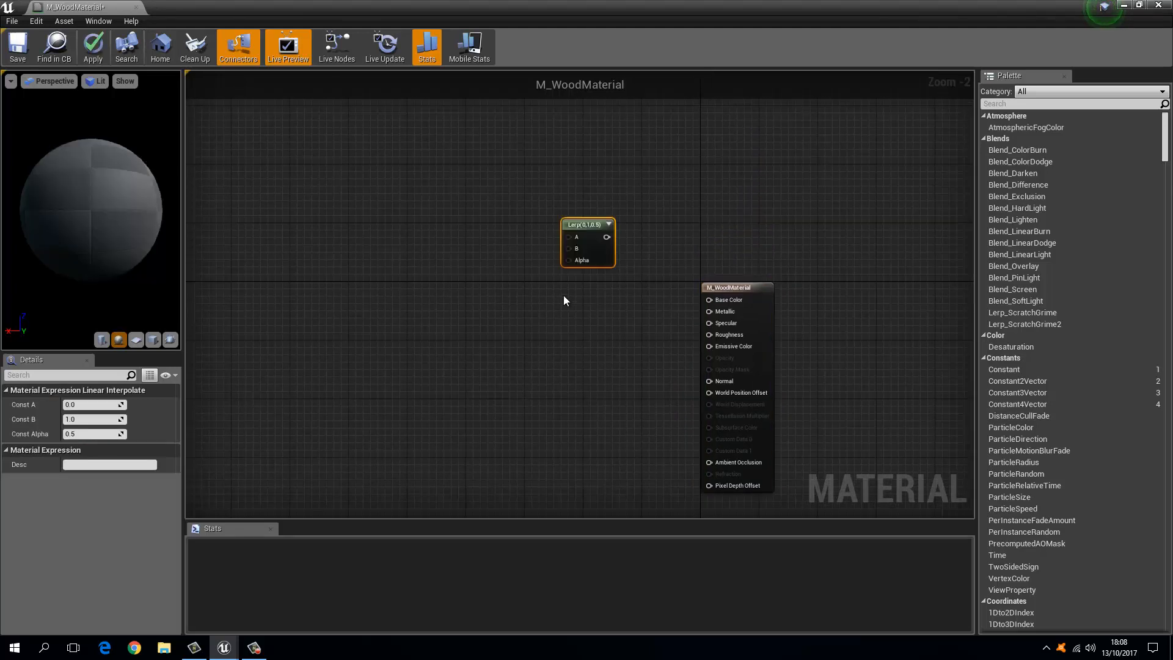
pyautogui.click(565, 292)
pyautogui.click(592, 361)
pyautogui.moveTo(623, 370); pyautogui.dragTo(593, 373)
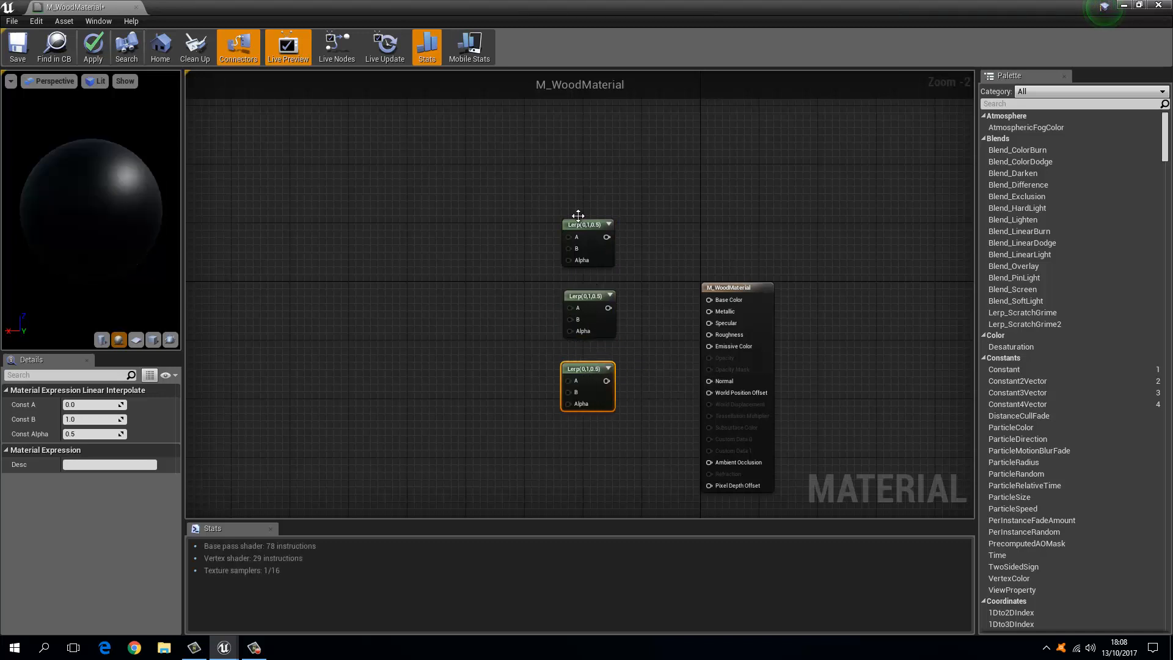
pyautogui.moveTo(519, 206); pyautogui.dragTo(642, 470)
pyautogui.moveTo(589, 289); pyautogui.dragTo(517, 223)
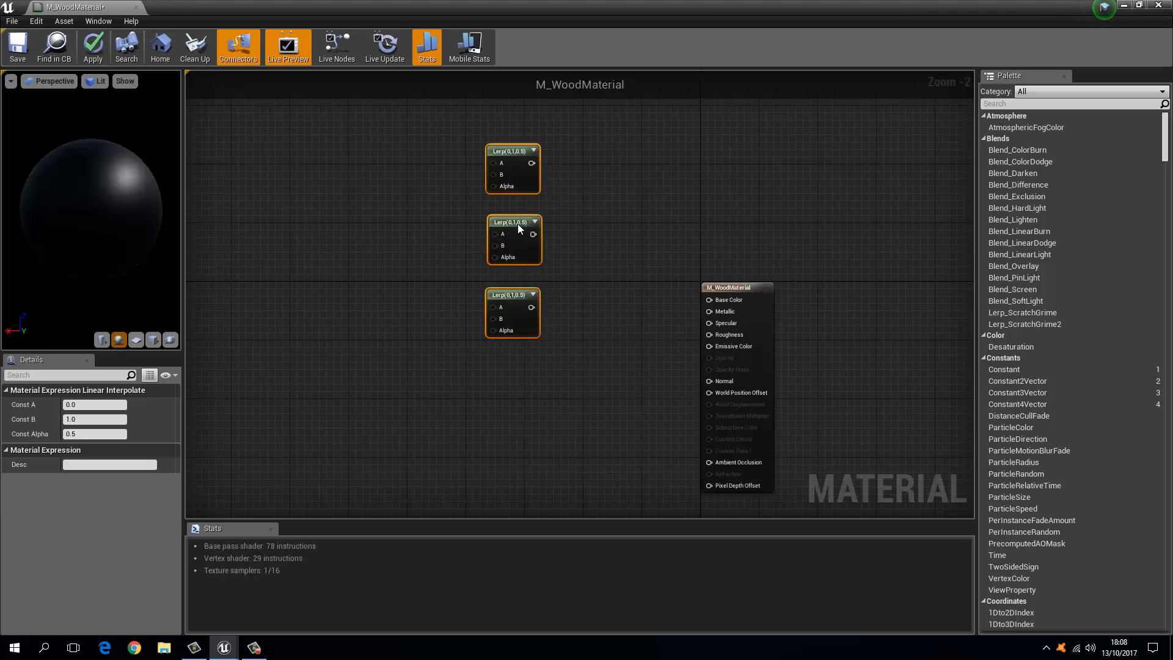
pyautogui.click(661, 286)
# Step: Add four Multiply nodes before the Lerp nodes and arrange them in an evenly spaced column
pyautogui.moveTo(333, 178); pyautogui.dragTo(530, 306, button='right')
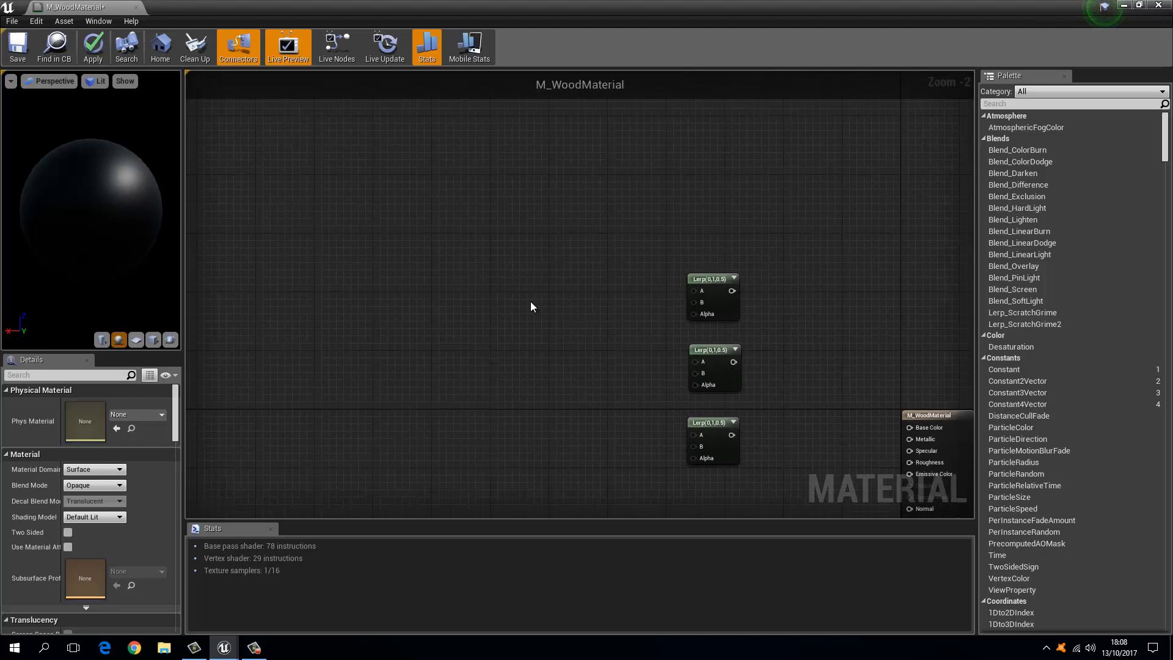
pyautogui.click(532, 245)
pyautogui.click(541, 307)
pyautogui.click(547, 392)
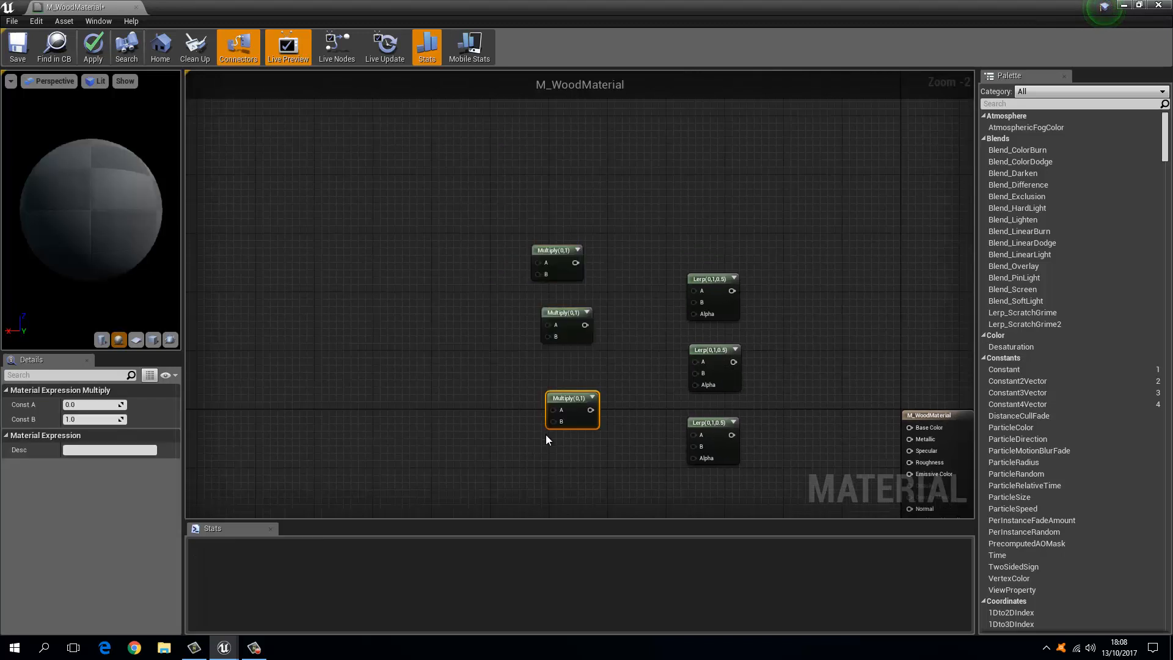
pyautogui.click(546, 466)
pyautogui.moveTo(546, 248); pyautogui.dragTo(542, 215)
pyautogui.moveTo(556, 313); pyautogui.dragTo(542, 284)
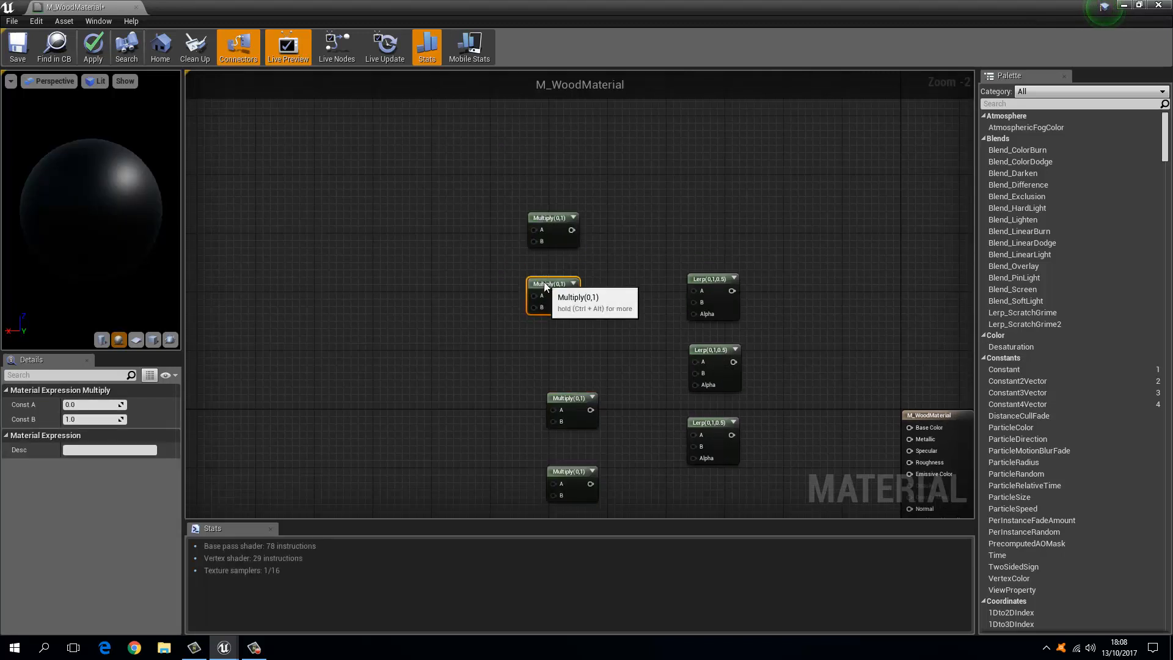
pyautogui.moveTo(585, 400); pyautogui.dragTo(565, 355)
pyautogui.moveTo(567, 438); pyautogui.dragTo(566, 389, button='right')
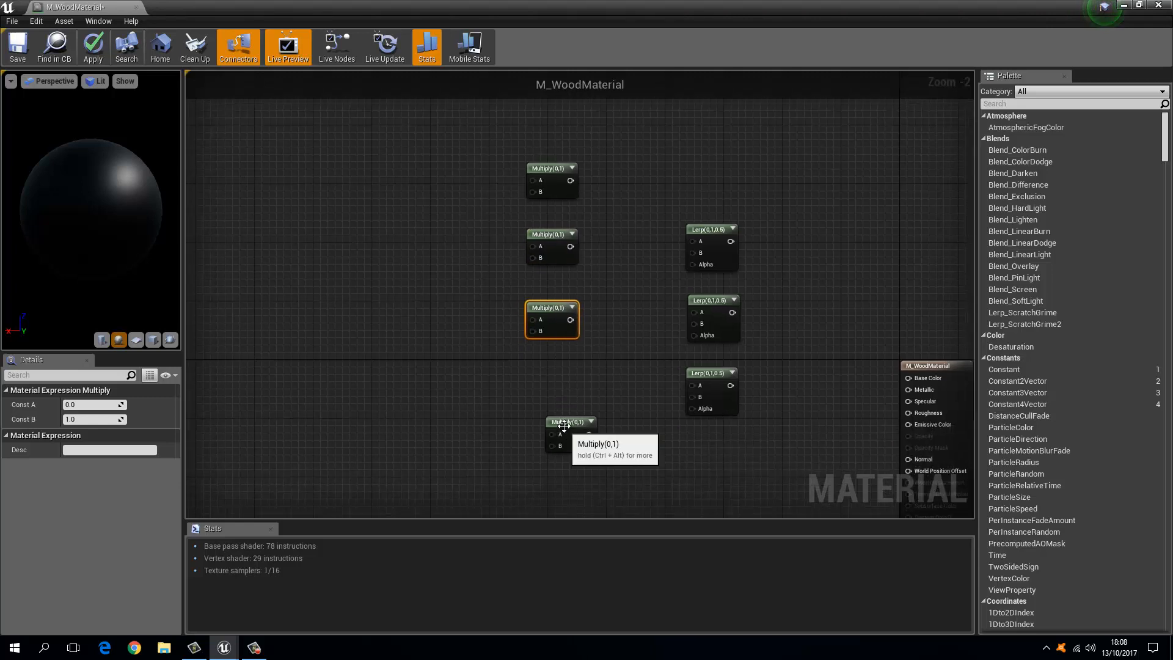
pyautogui.moveTo(562, 423); pyautogui.dragTo(543, 390)
# Step: Add four Constant3Vector nodes before the Multiply nodes and arrange them in an evenly spaced column
pyautogui.moveTo(398, 192); pyautogui.dragTo(563, 332, button='right')
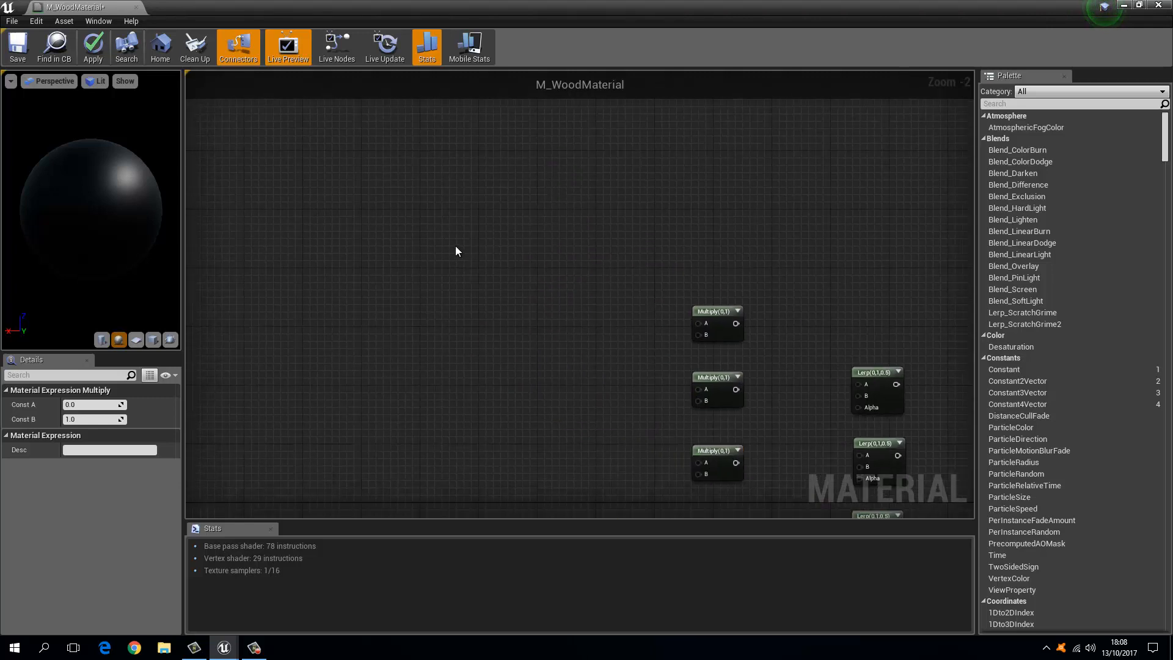
pyautogui.click(451, 216)
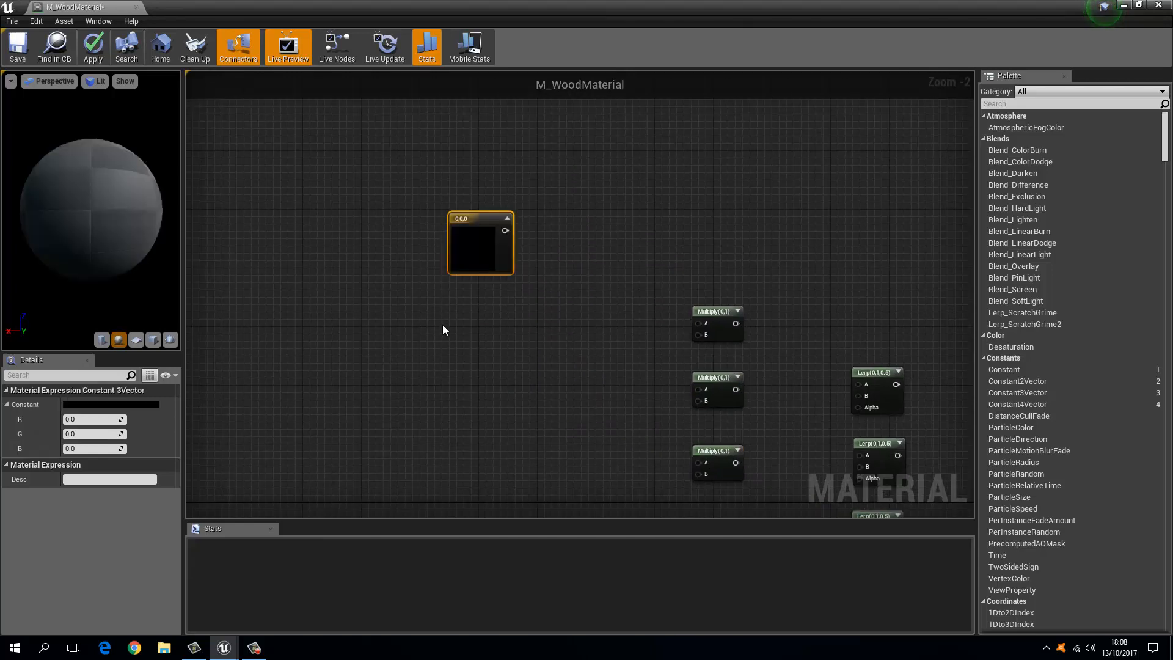
pyautogui.click(444, 327)
pyautogui.click(455, 486)
pyautogui.click(451, 426)
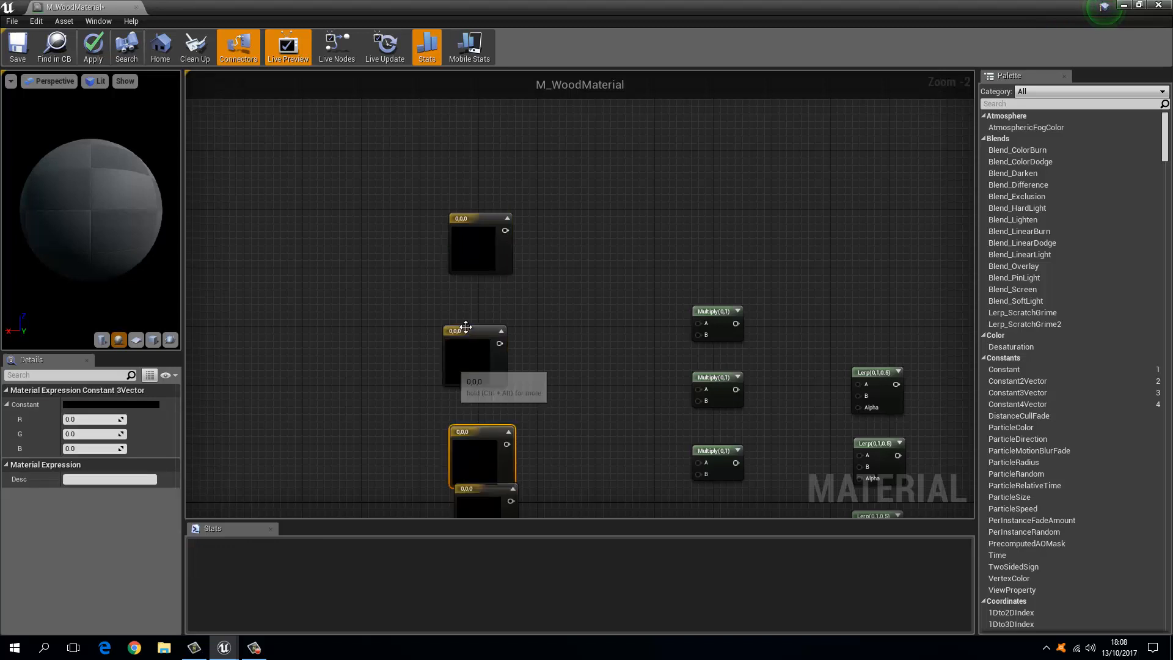
pyautogui.moveTo(482, 230); pyautogui.dragTo(483, 213)
pyautogui.moveTo(478, 357); pyautogui.dragTo(485, 314)
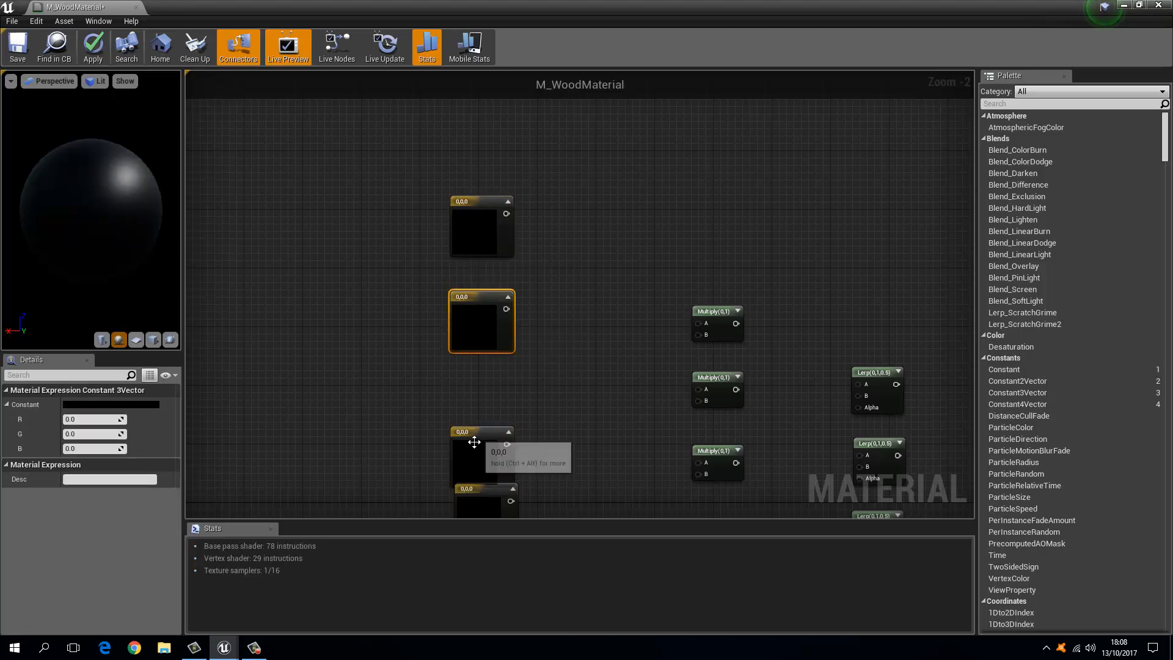
pyautogui.moveTo(476, 445); pyautogui.dragTo(478, 398)
pyautogui.moveTo(482, 504); pyautogui.dragTo(475, 408, button='right')
pyautogui.moveTo(474, 408); pyautogui.dragTo(468, 399)
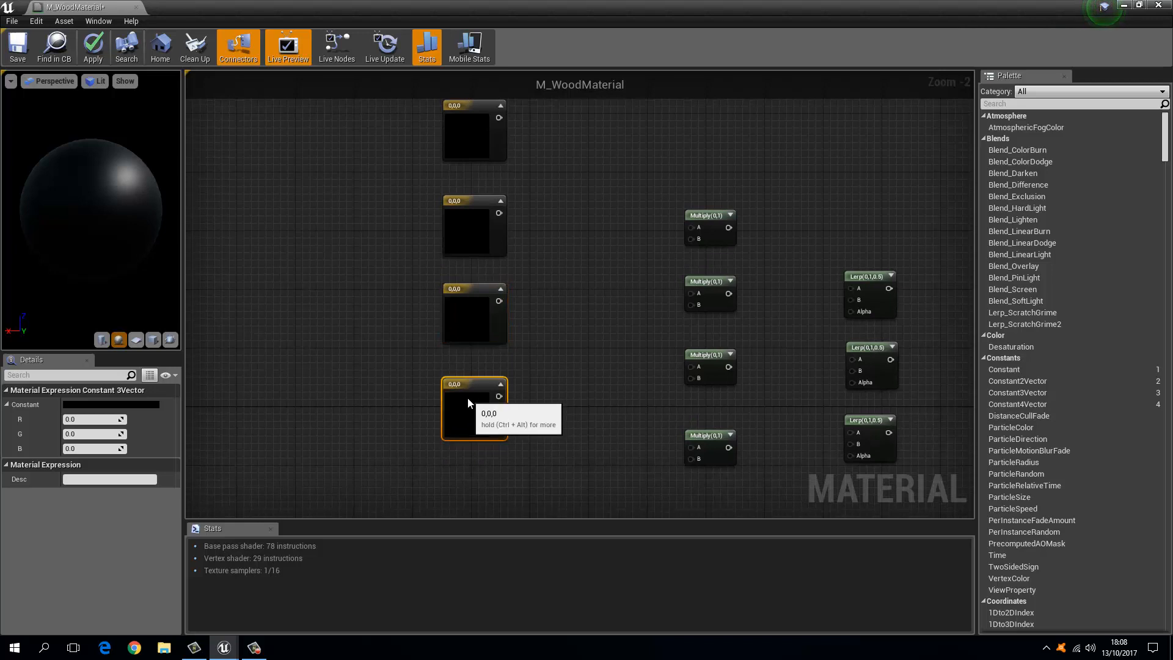
# Step: Convert all four Constant3Vector nodes to parameters
pyautogui.rightClick(471, 121)
pyautogui.click(517, 129)
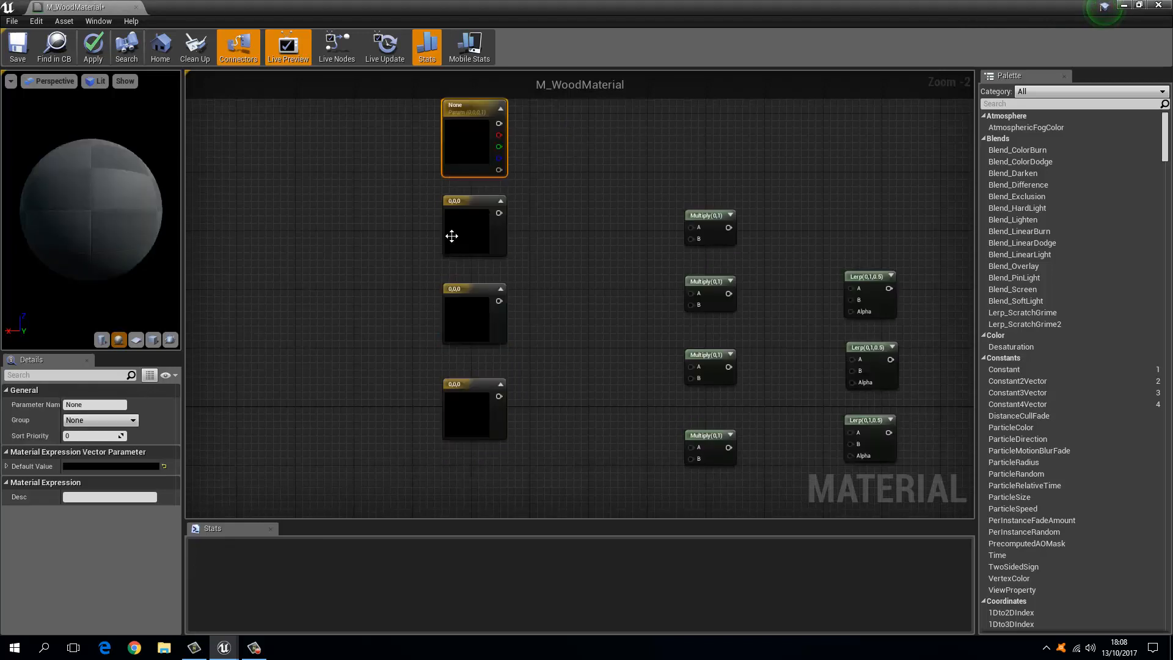
pyautogui.click(452, 234)
pyautogui.rightClick(453, 233)
pyautogui.click(475, 241)
pyautogui.click(461, 296)
pyautogui.rightClick(471, 300)
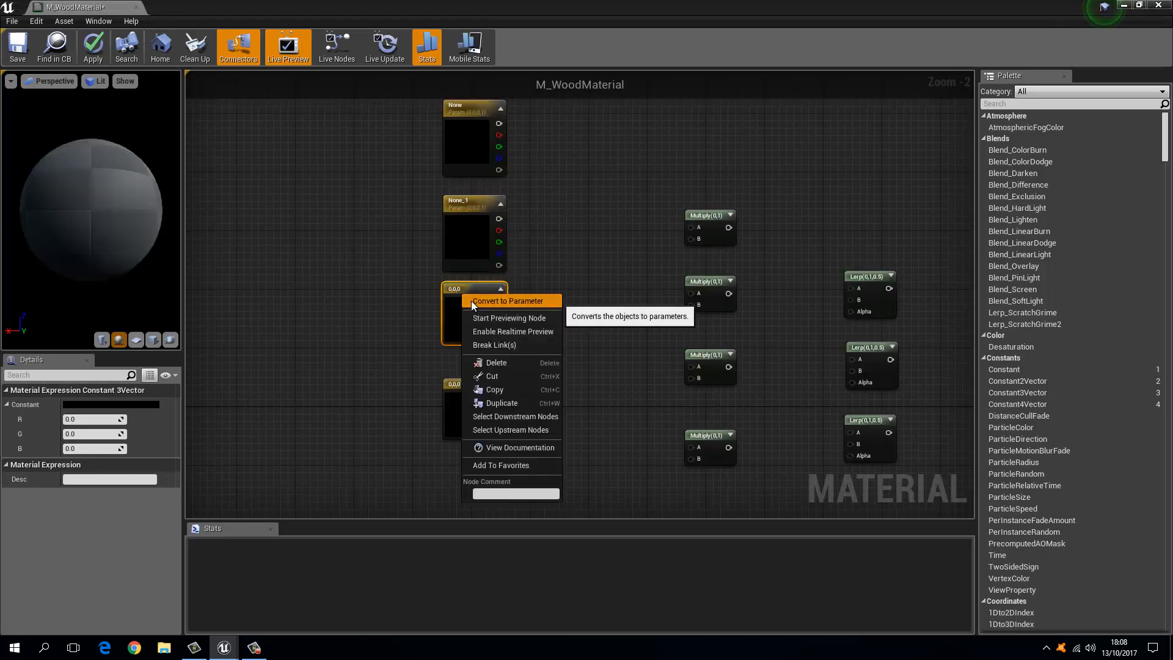
pyautogui.click(485, 304)
pyautogui.rightClick(474, 400)
pyautogui.click(488, 403)
# Step: Name the first vector parameter Wood Colour 1
pyautogui.click(470, 127)
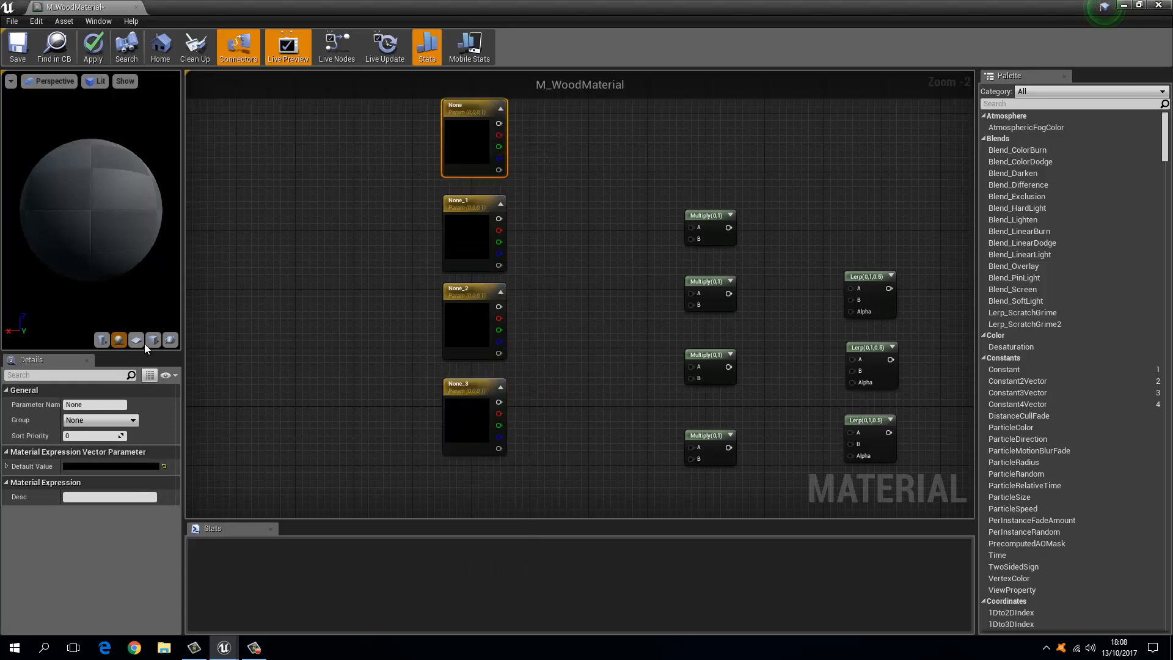
pyautogui.click(100, 403)
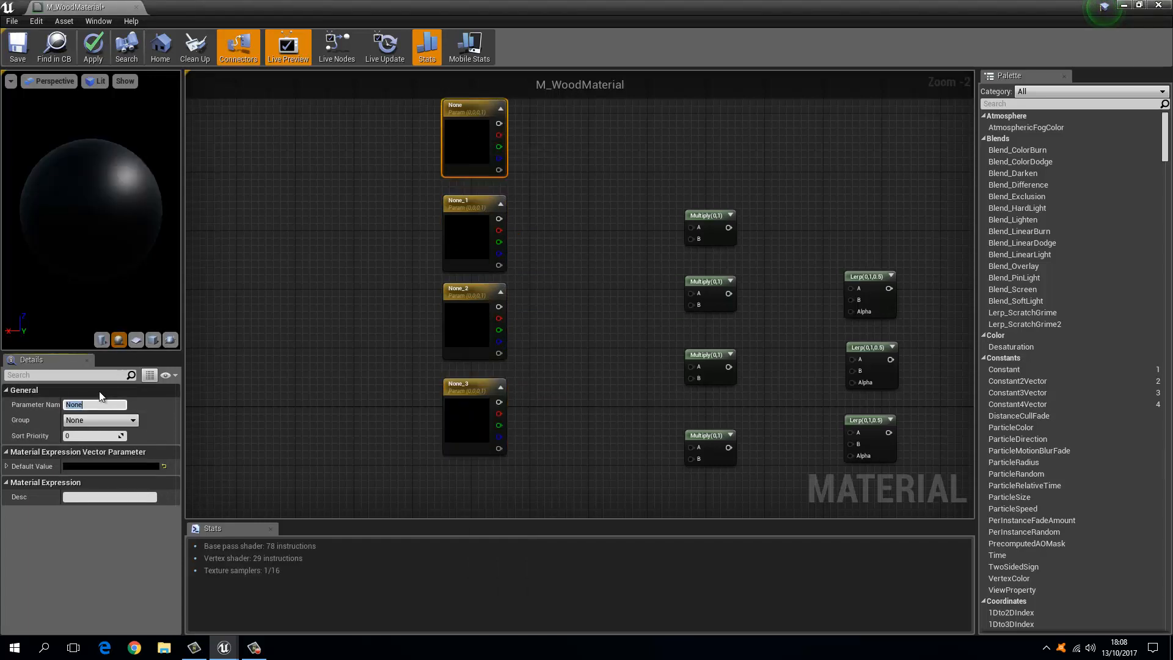
pyautogui.write('Wood Colour')
pyautogui.press('Return')
# Step: Name the second vector parameter Wood Colour 2
pyautogui.click(467, 239)
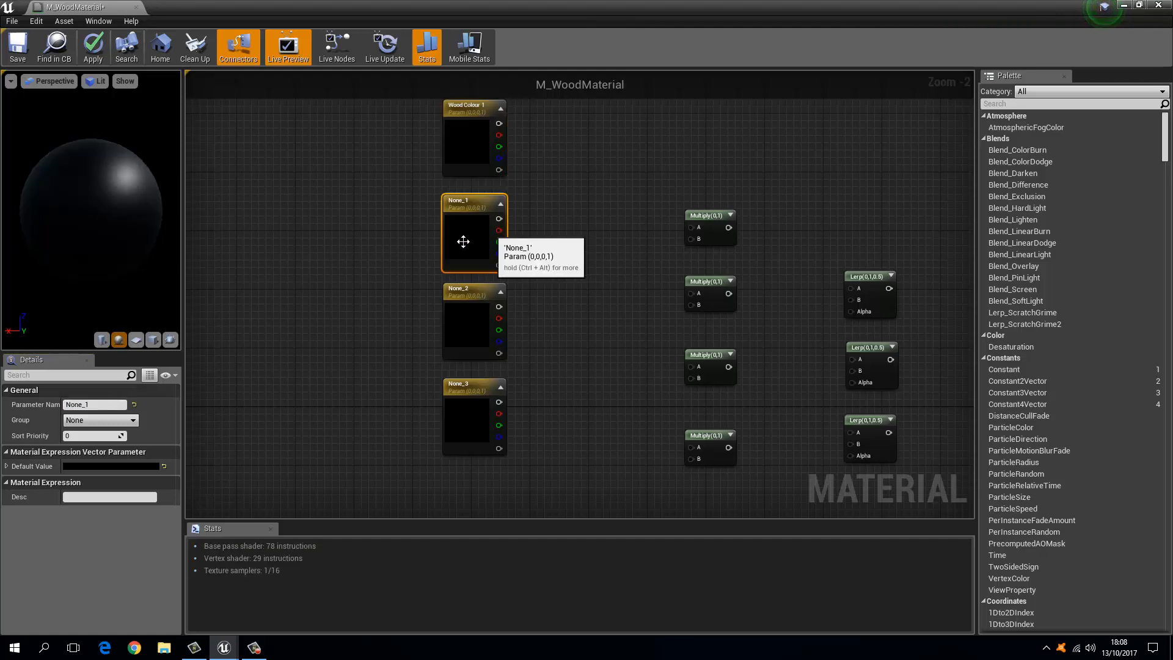
pyautogui.click(115, 403)
pyautogui.write('Wood')
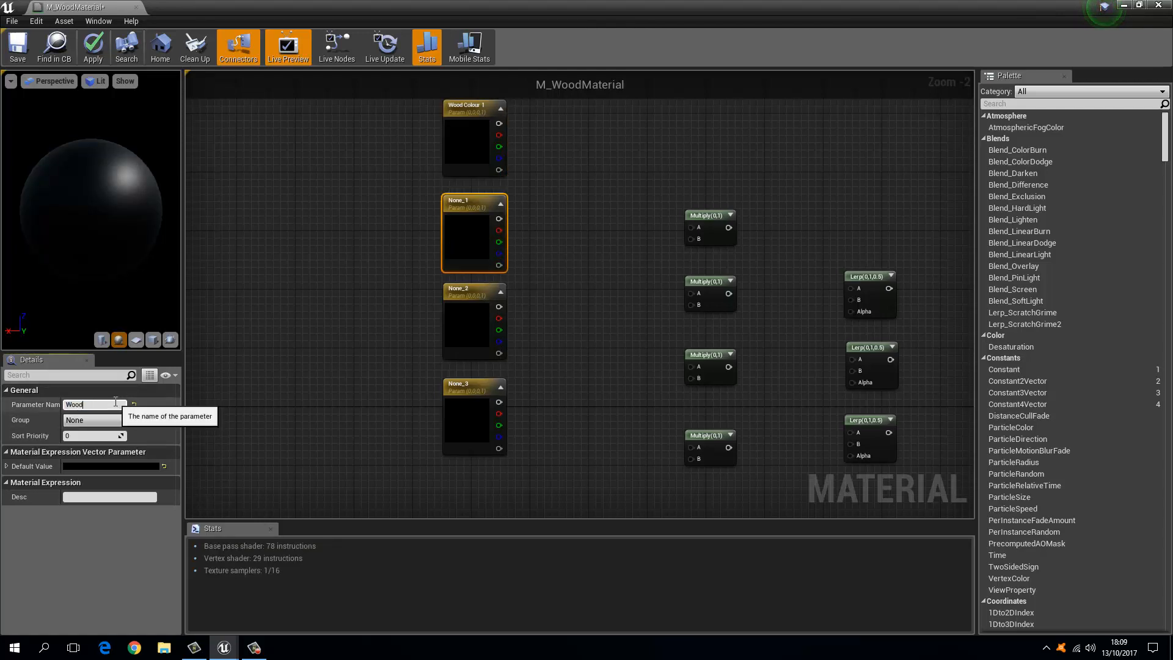
pyautogui.write(' Colour 2')
pyautogui.press('Return')
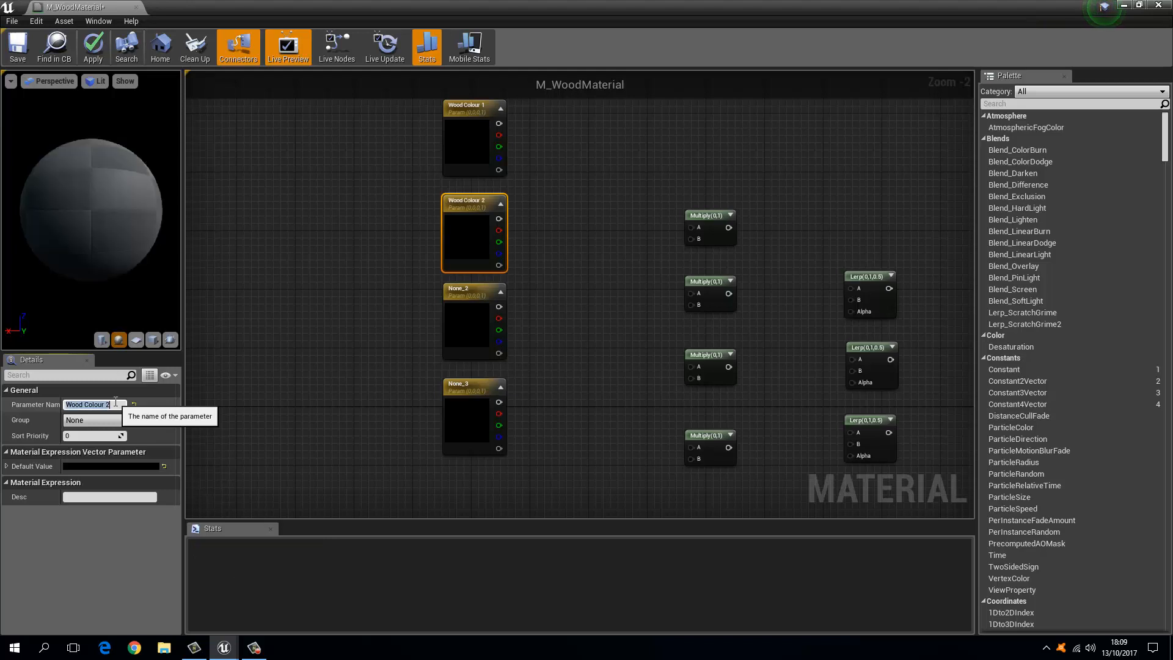
# Step: Name the third vector parameter Wood Colour 3
pyautogui.click(458, 296)
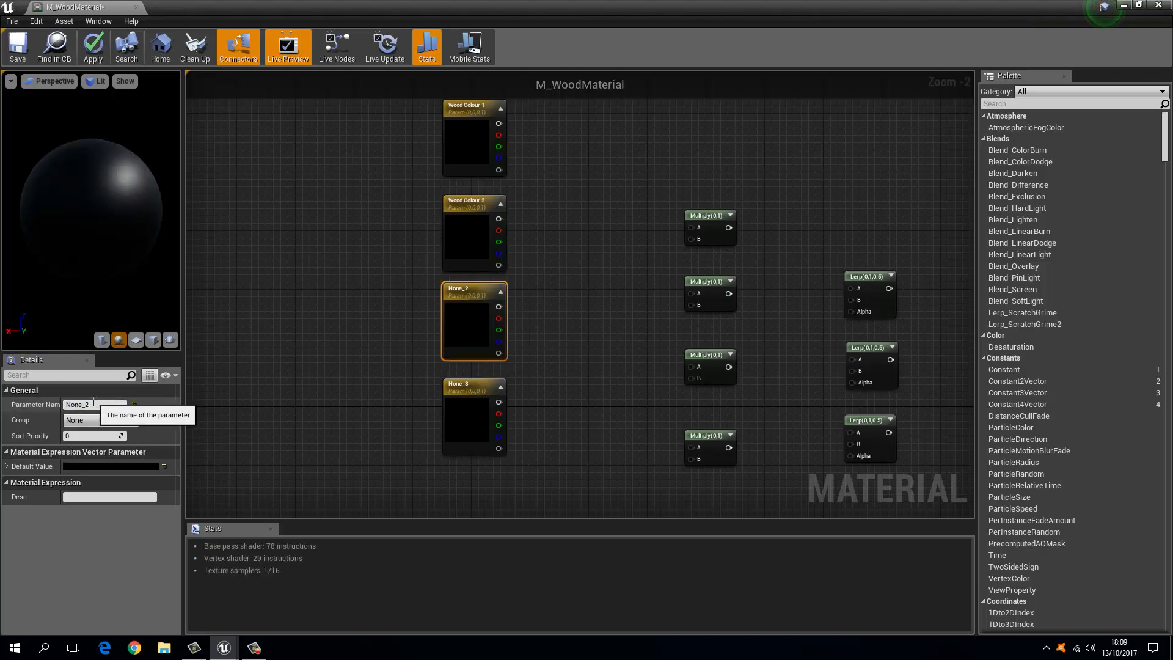
pyautogui.click(93, 403)
pyautogui.write('Wood Co')
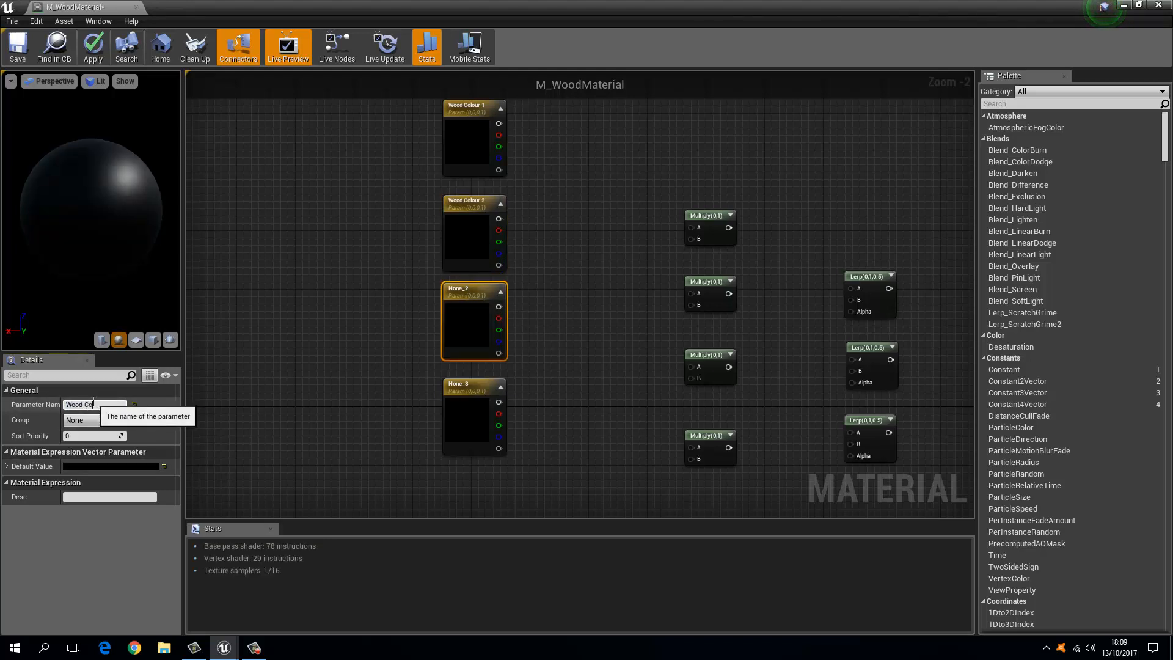
pyautogui.write('lour 3')
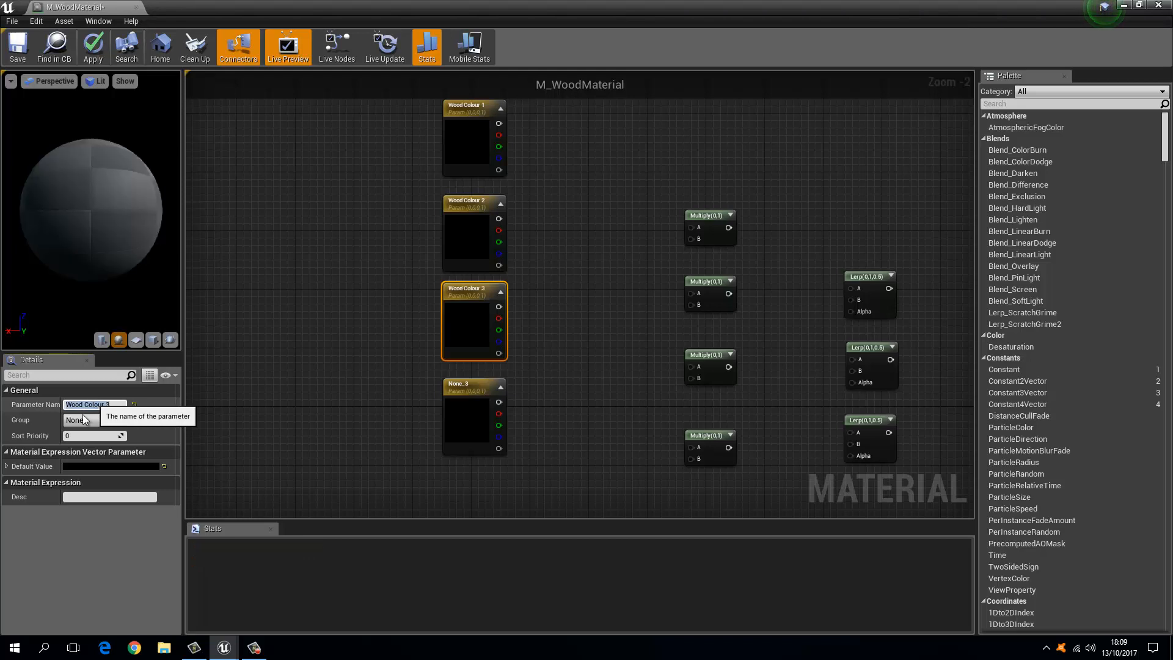
pyautogui.press('Return')
# Step: Name the fourth vector parameter Wood COLOUR 4
pyautogui.click(481, 397)
pyautogui.click(94, 405)
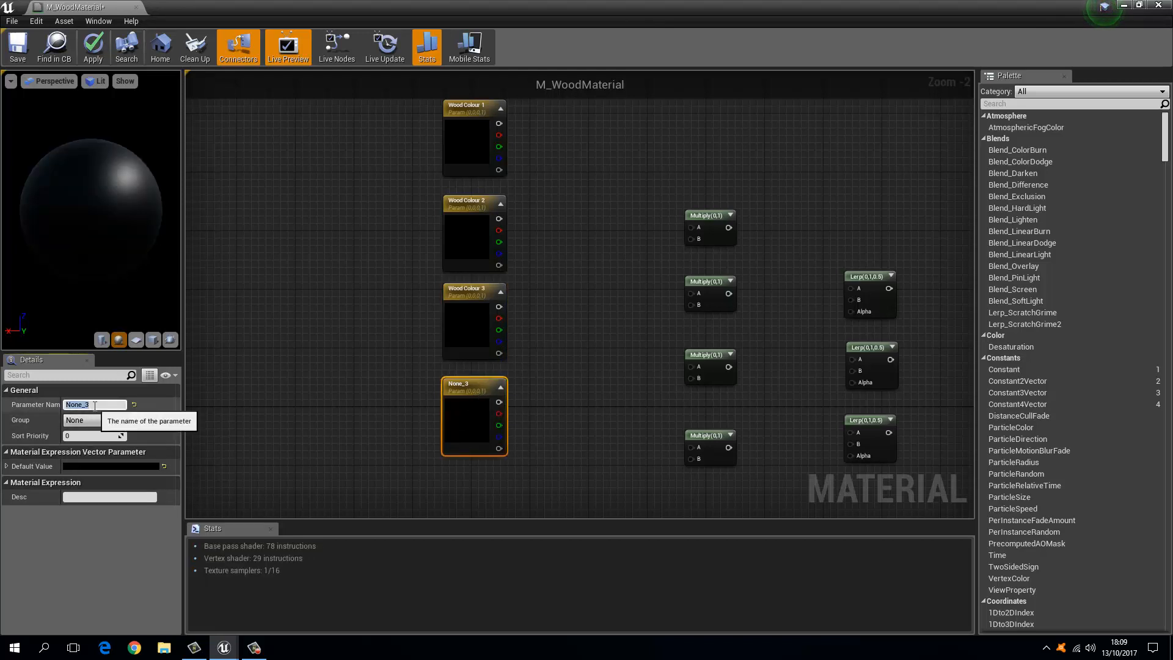
pyautogui.write('Wood COLOUR 4')
pyautogui.press('Return')
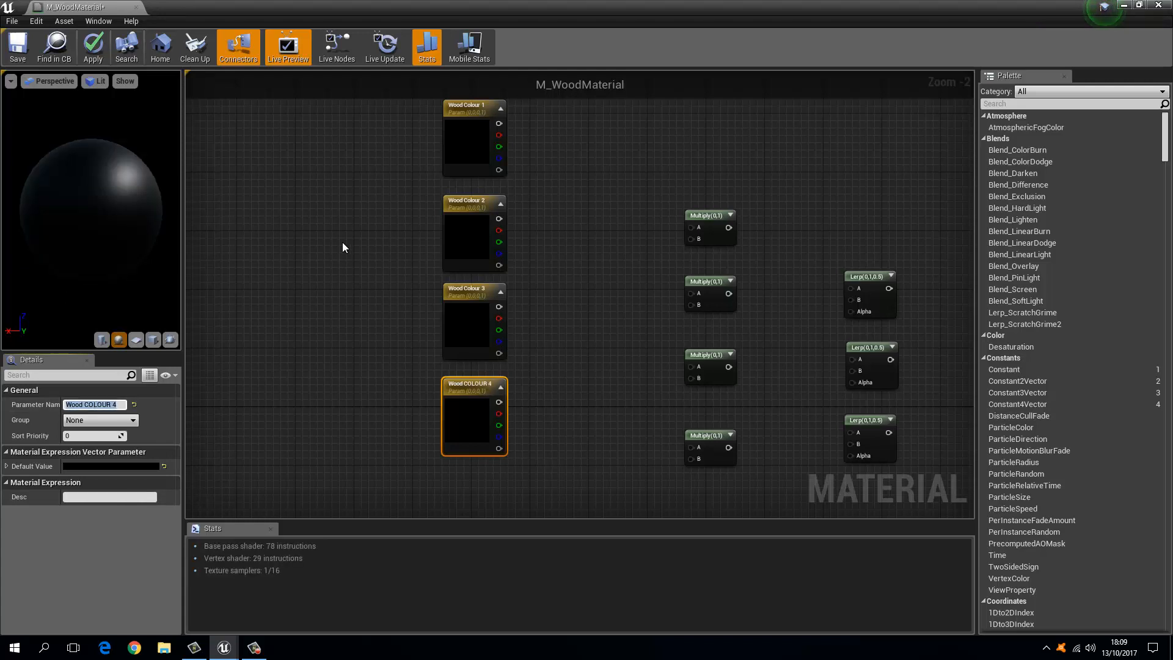
# Step: Set the default colour of the Wood Colour 1 parameter to white
pyautogui.moveTo(342, 241); pyautogui.dragTo(353, 241, button='right')
pyautogui.scroll(-2, 353, 242)
pyautogui.doubleClick(472, 142)
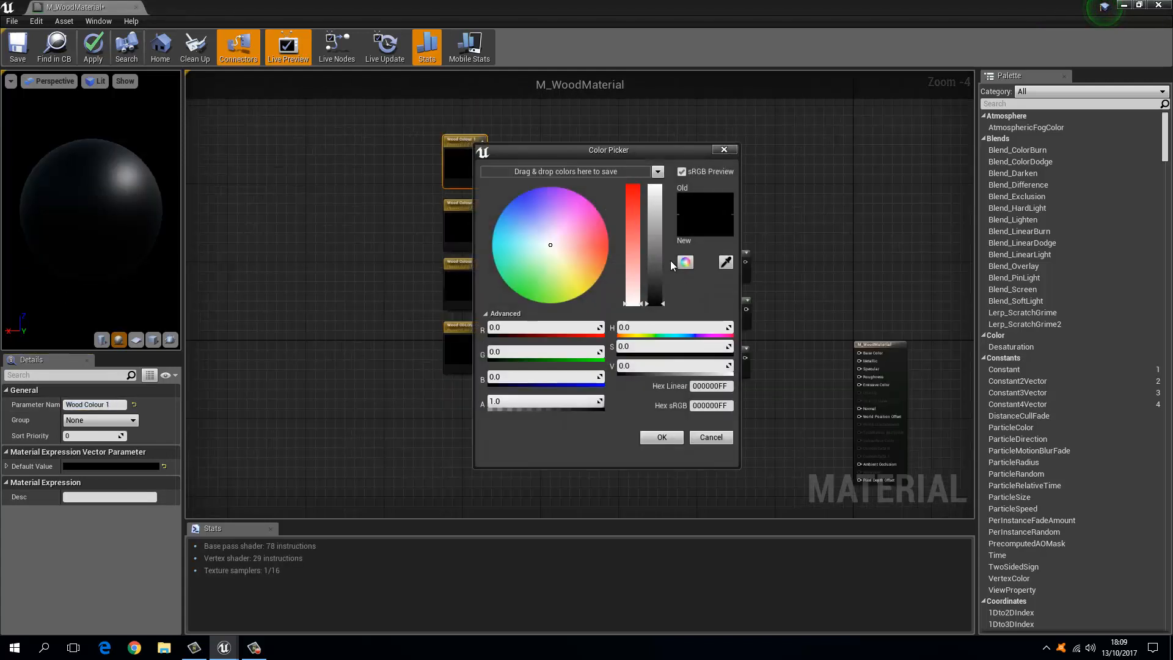
pyautogui.moveTo(656, 267); pyautogui.dragTo(657, 183)
pyautogui.click(659, 435)
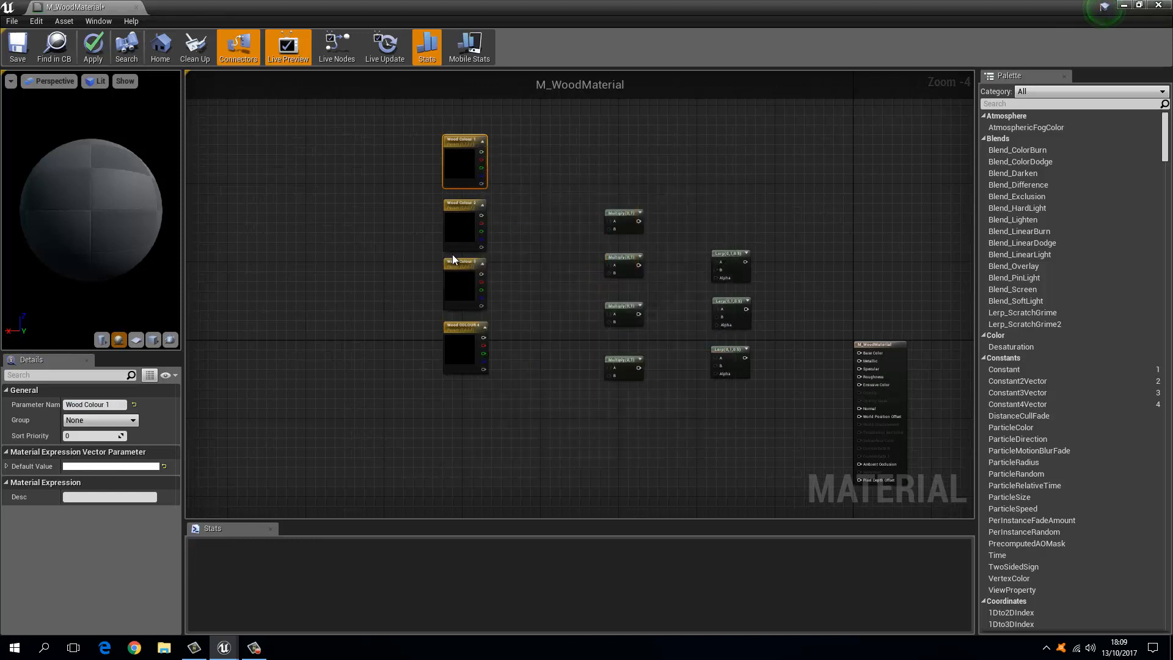
# Step: Set the default colours of the Wood Colour 2 and Wood Colour 3 parameters to white
pyautogui.doubleClick(458, 243)
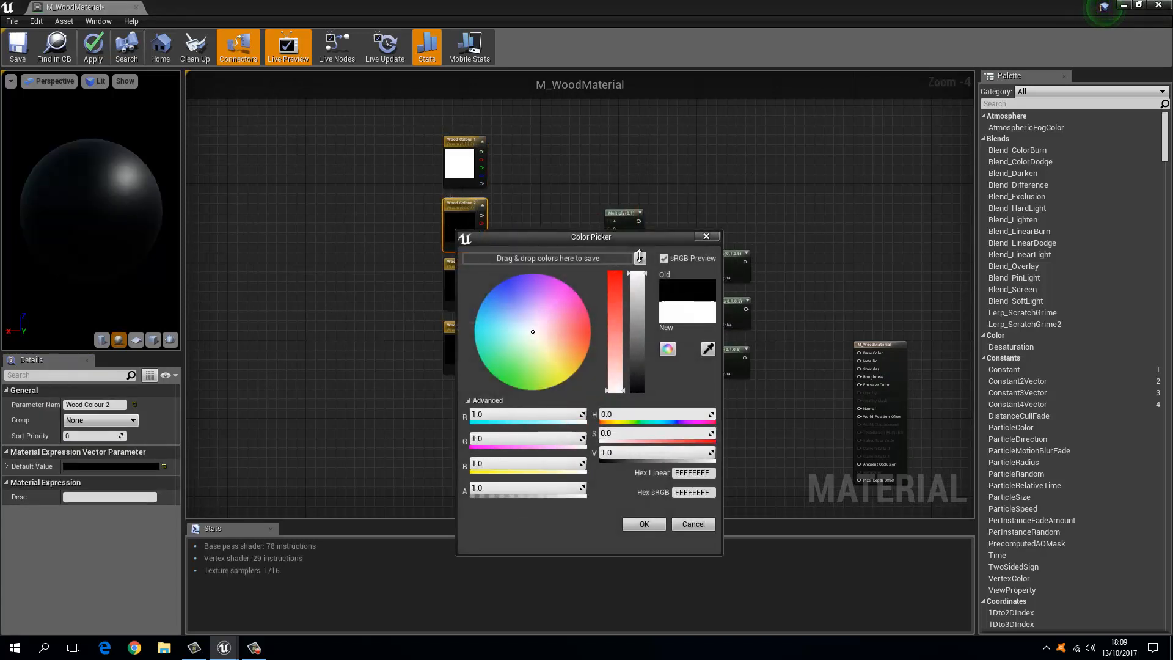
pyautogui.click(644, 523)
pyautogui.doubleClick(459, 284)
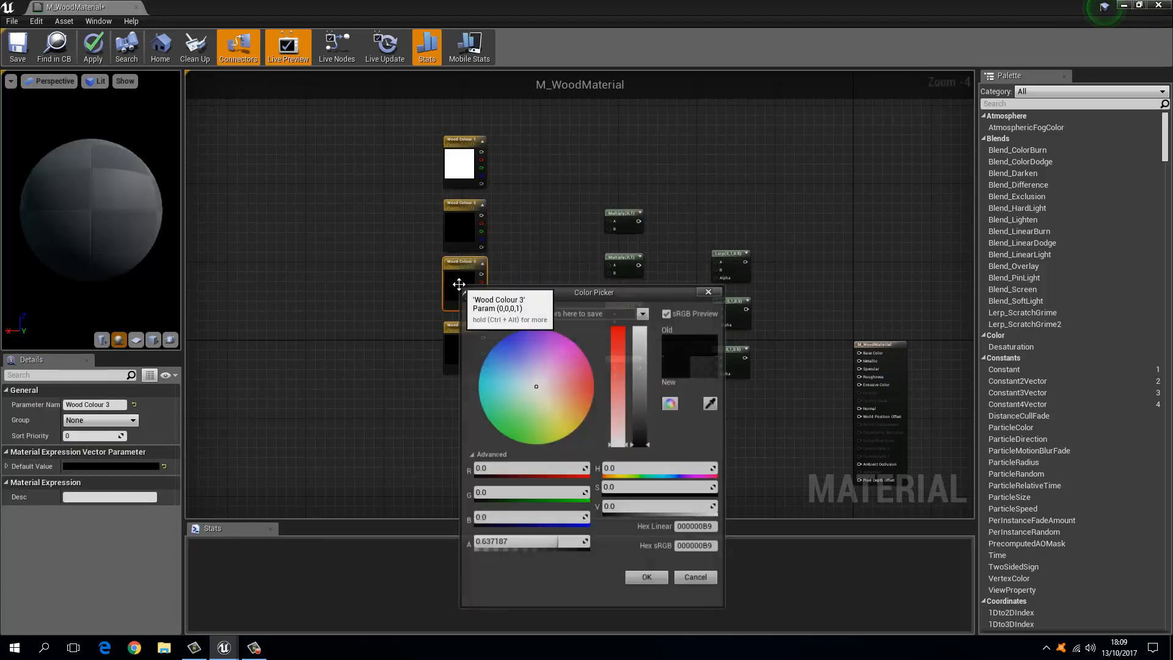
pyautogui.moveTo(641, 400); pyautogui.dragTo(640, 326)
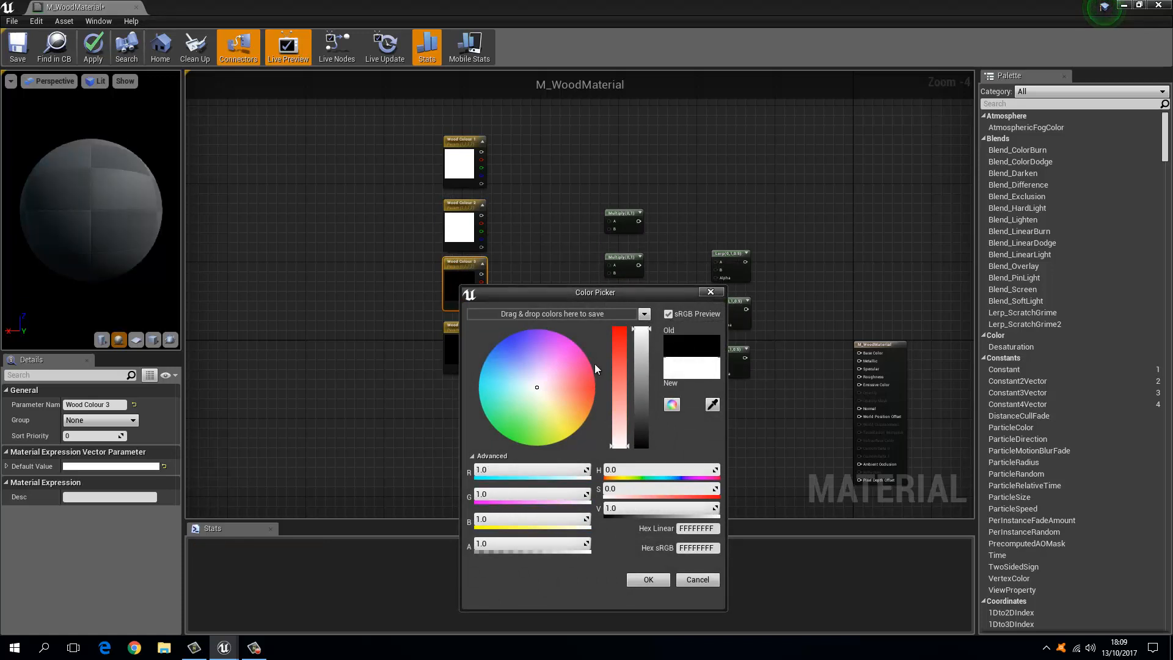
pyautogui.moveTo(601, 292); pyautogui.dragTo(586, 186)
pyautogui.click(629, 473)
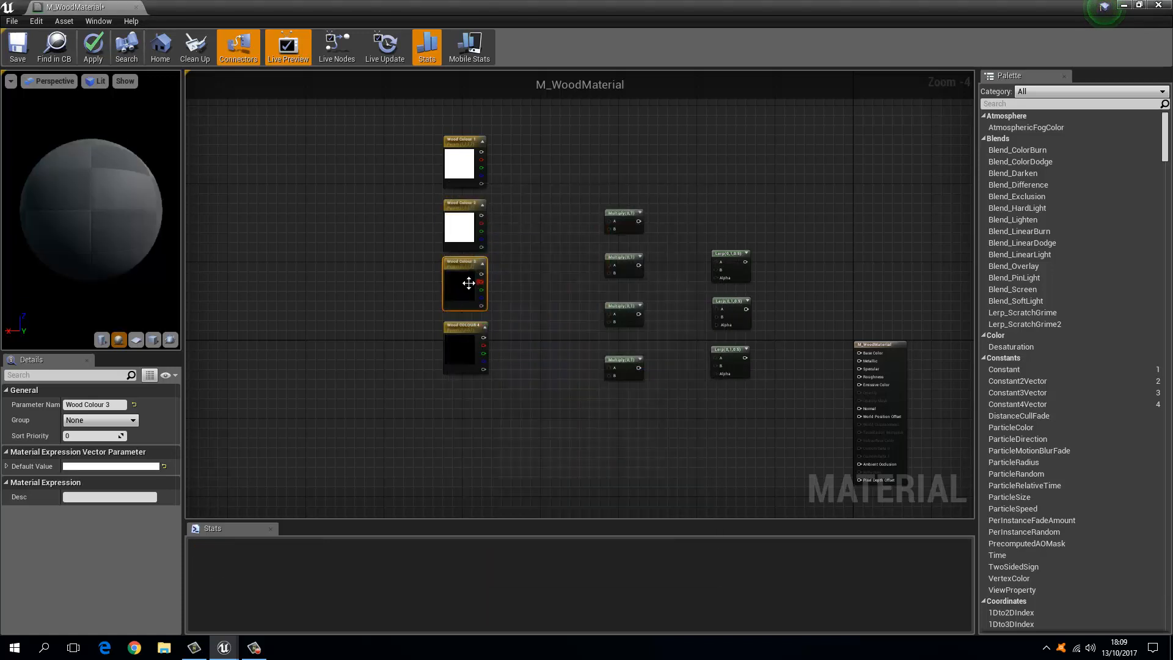
# Step: Set the default colour of the Wood COLOUR 4 parameter to white
pyautogui.doubleClick(467, 365)
pyautogui.moveTo(651, 397); pyautogui.dragTo(650, 351)
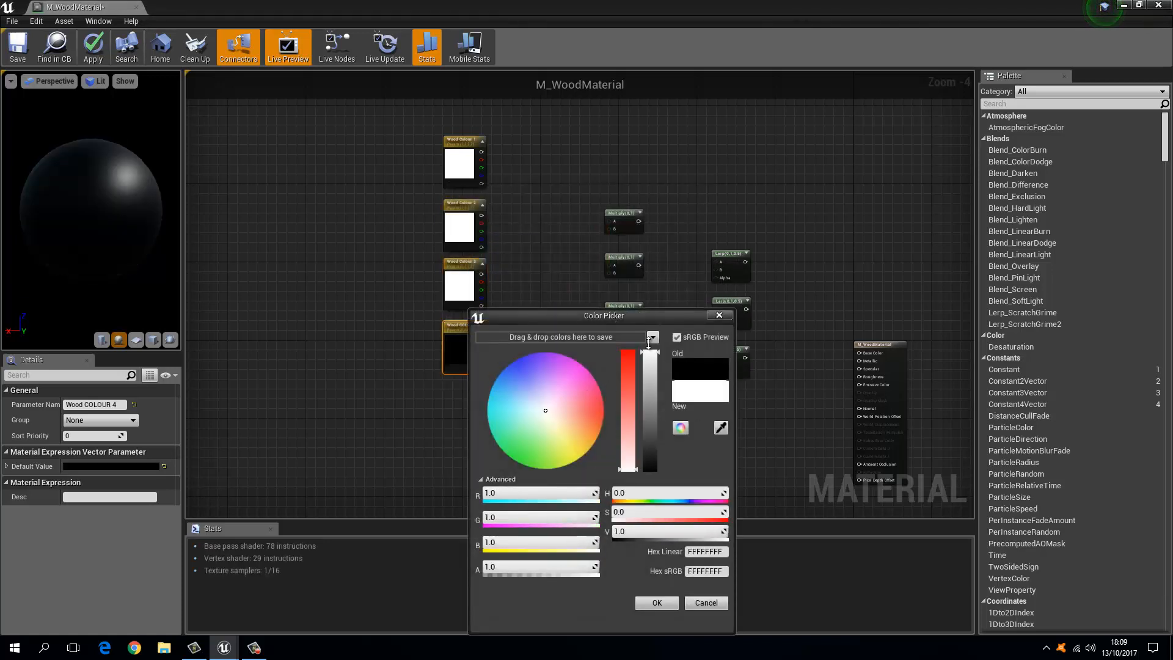
pyautogui.moveTo(598, 314); pyautogui.dragTo(519, 201)
pyautogui.click(579, 489)
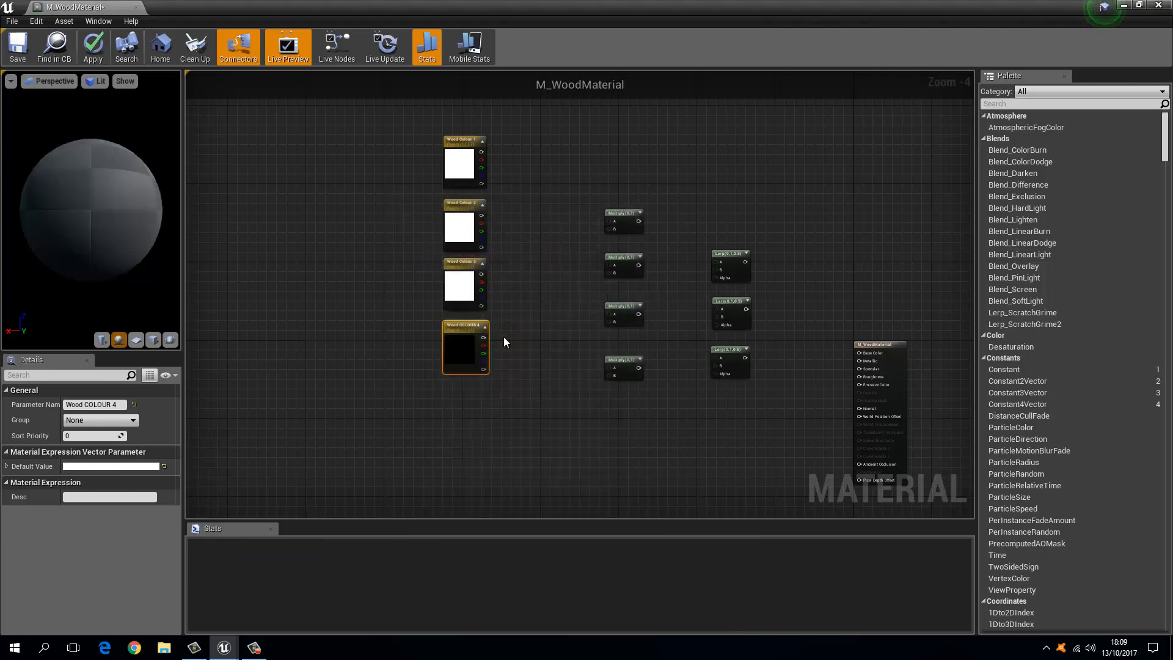
pyautogui.click(563, 343)
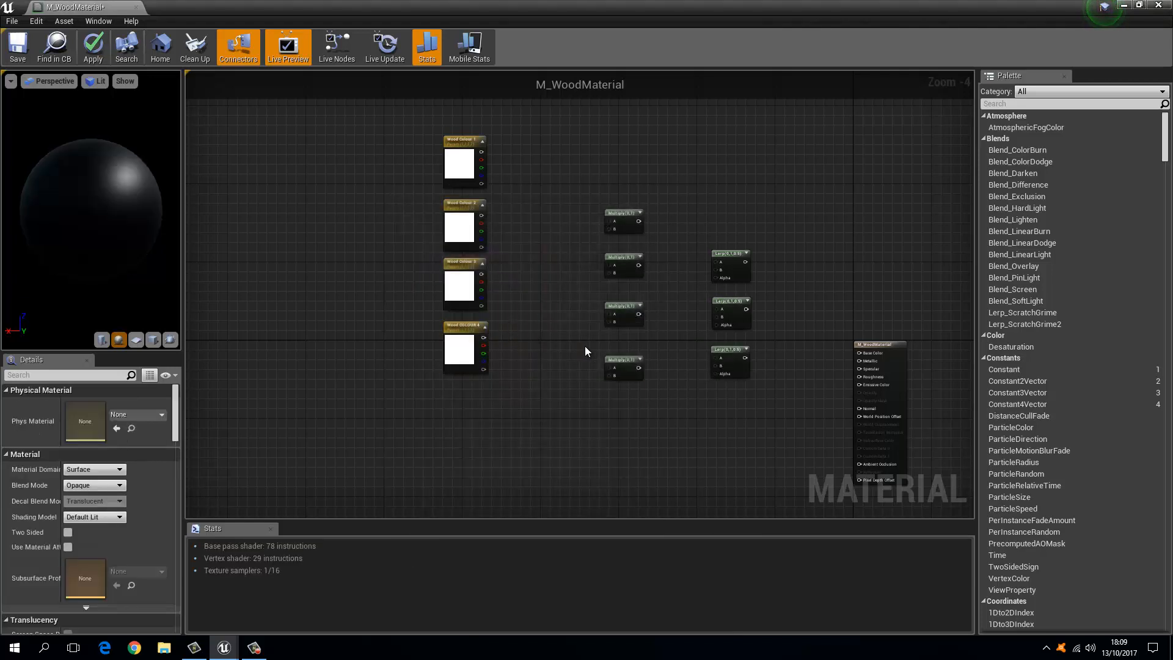
# Step: Chain the three Lerp nodes from each output to the next A input, and connect the topmost Multiply to the first Lerp's A input
pyautogui.scroll(4, 751, 270)
pyautogui.moveTo(562, 226); pyautogui.dragTo(511, 415)
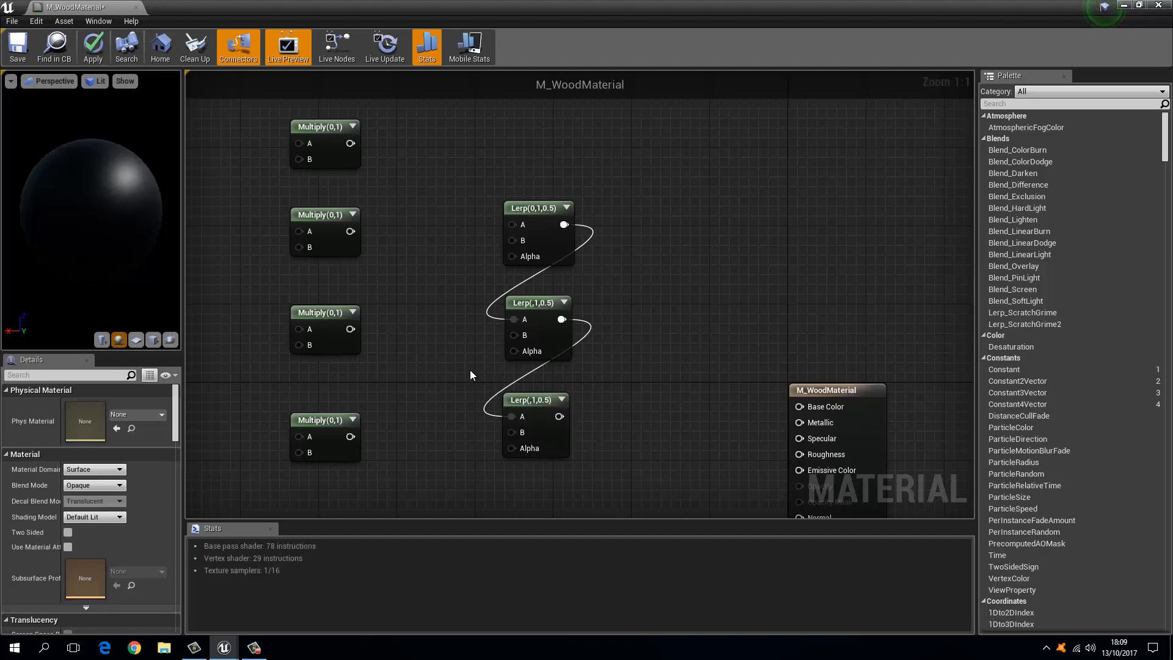
pyautogui.moveTo(403, 266); pyautogui.dragTo(530, 316, button='right')
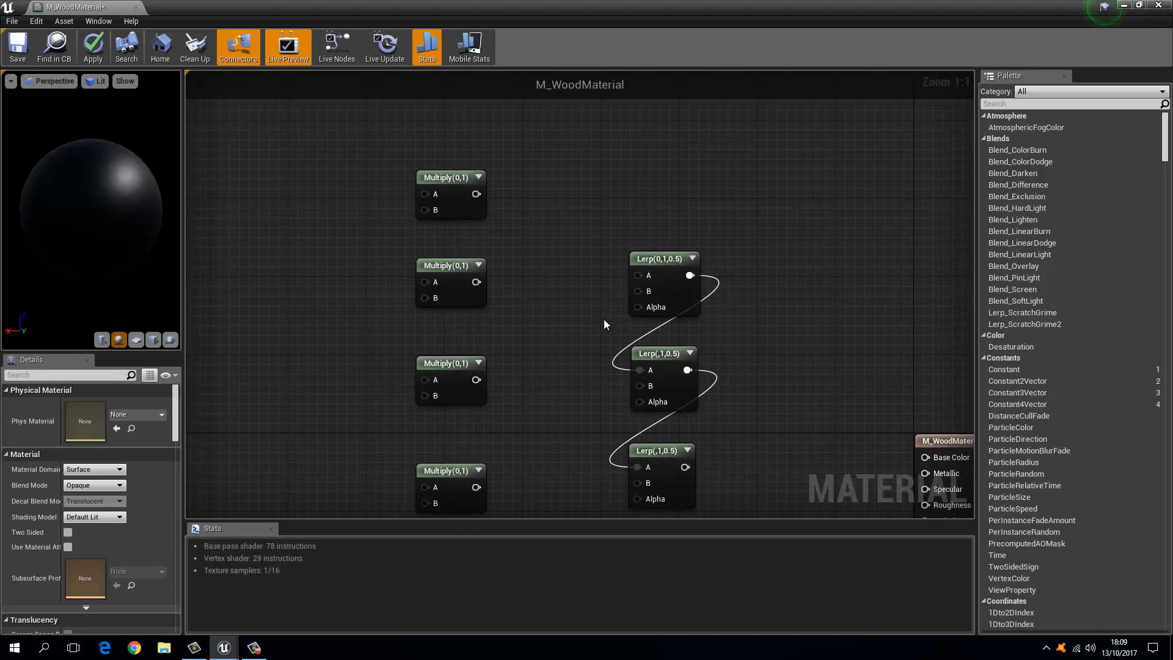
pyautogui.moveTo(594, 284); pyautogui.dragTo(635, 331, button='right')
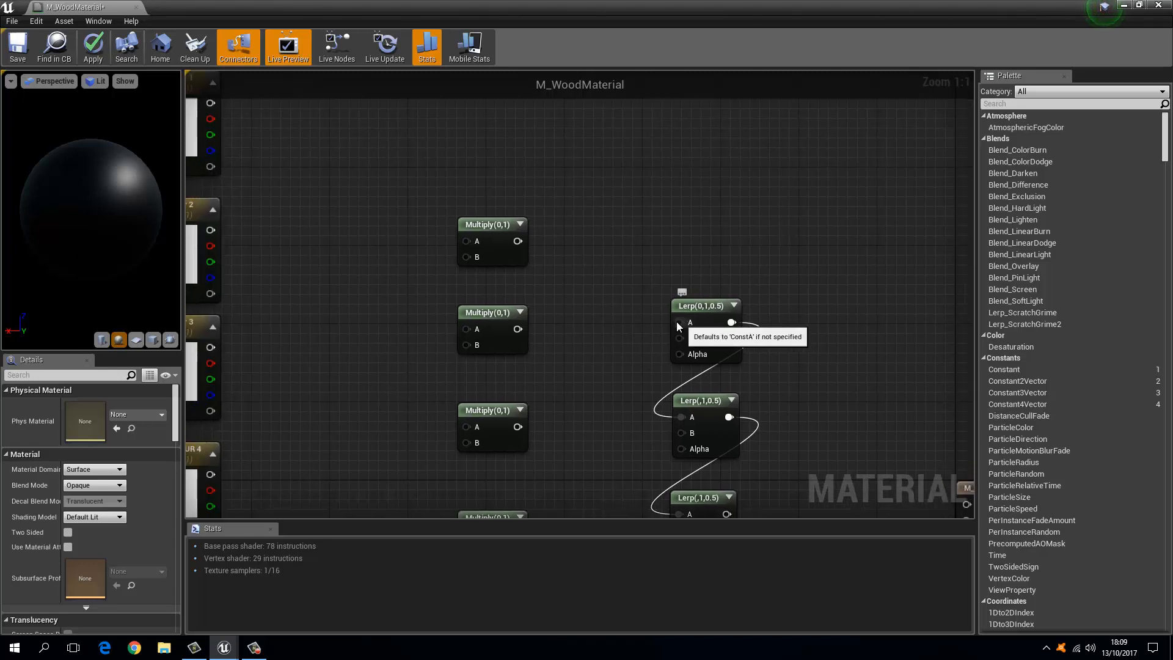
pyautogui.moveTo(678, 322); pyautogui.dragTo(520, 243)
pyautogui.moveTo(620, 393); pyautogui.dragTo(594, 309, button='right')
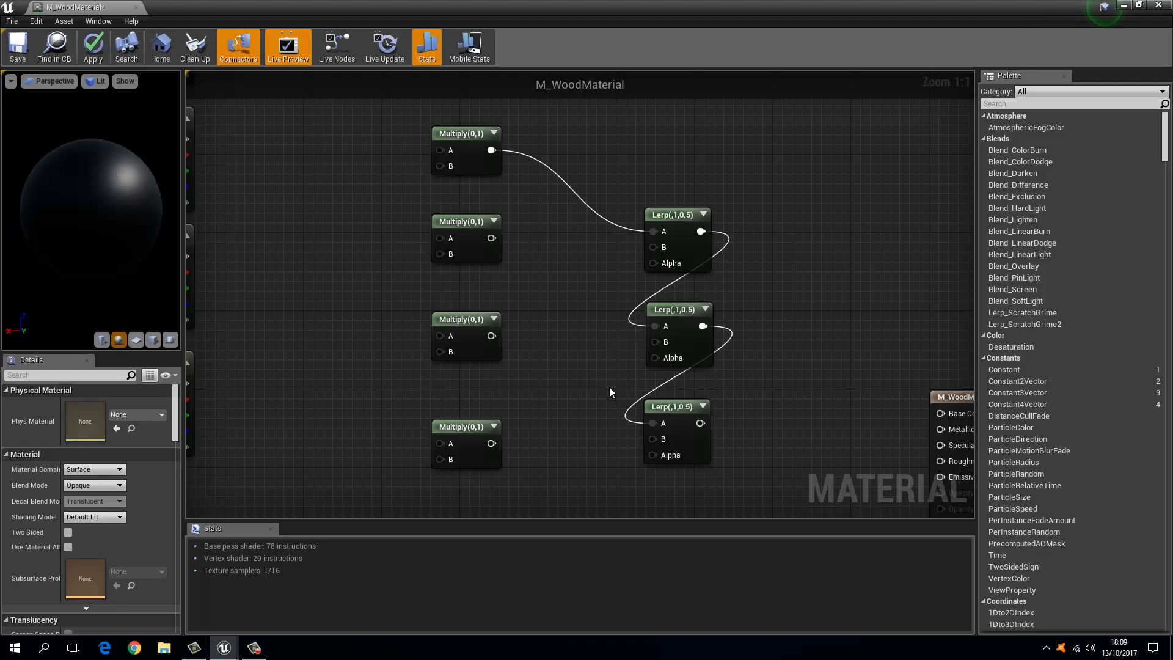
# Step: Add the Wood_A texture from the Wood_Floor folder as a Texture Sample and place it below the Wood Colour parameters
pyautogui.scroll(-2, 617, 387)
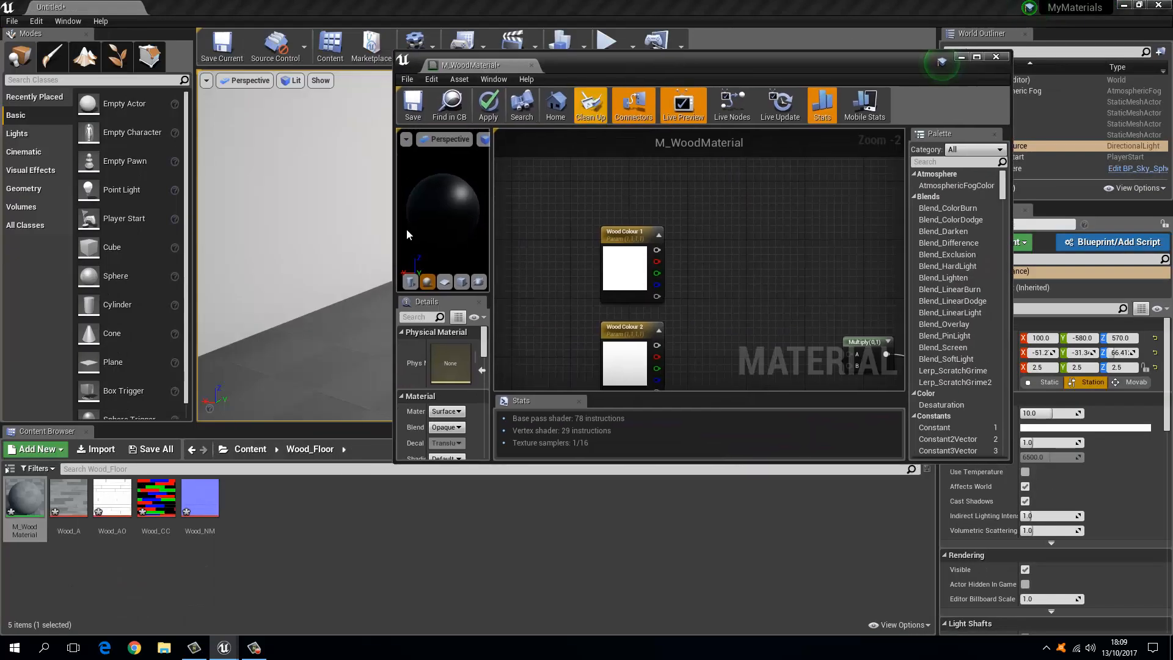
pyautogui.moveTo(68, 507); pyautogui.dragTo(539, 242)
pyautogui.moveTo(612, 67); pyautogui.dragTo(596, 1)
pyautogui.moveTo(402, 311); pyautogui.dragTo(618, 246, button='right')
pyautogui.scroll(-3, 531, 254)
pyautogui.moveTo(495, 204); pyautogui.dragTo(432, 324)
pyautogui.click(436, 250)
pyautogui.moveTo(502, 218); pyautogui.dragTo(460, 380)
# Step: Connect the Wood_A sample's combined colour output to the first Lerp's B input and shift the sample slightly downward
pyautogui.scroll(4, 539, 314)
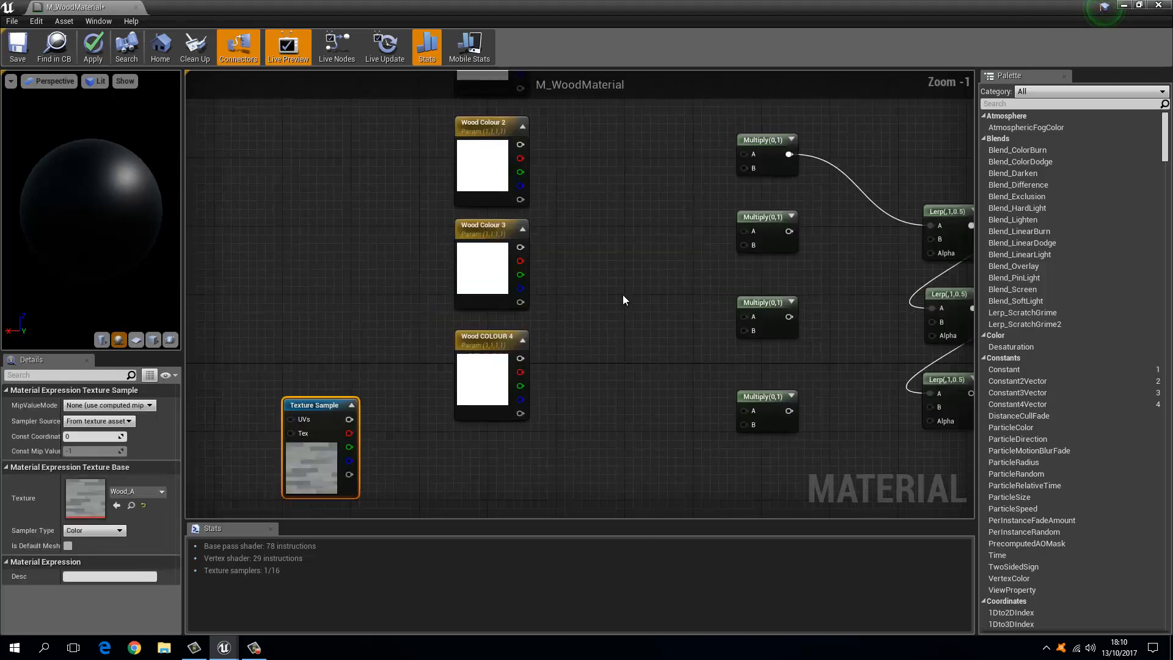
pyautogui.moveTo(932, 238); pyautogui.dragTo(348, 419)
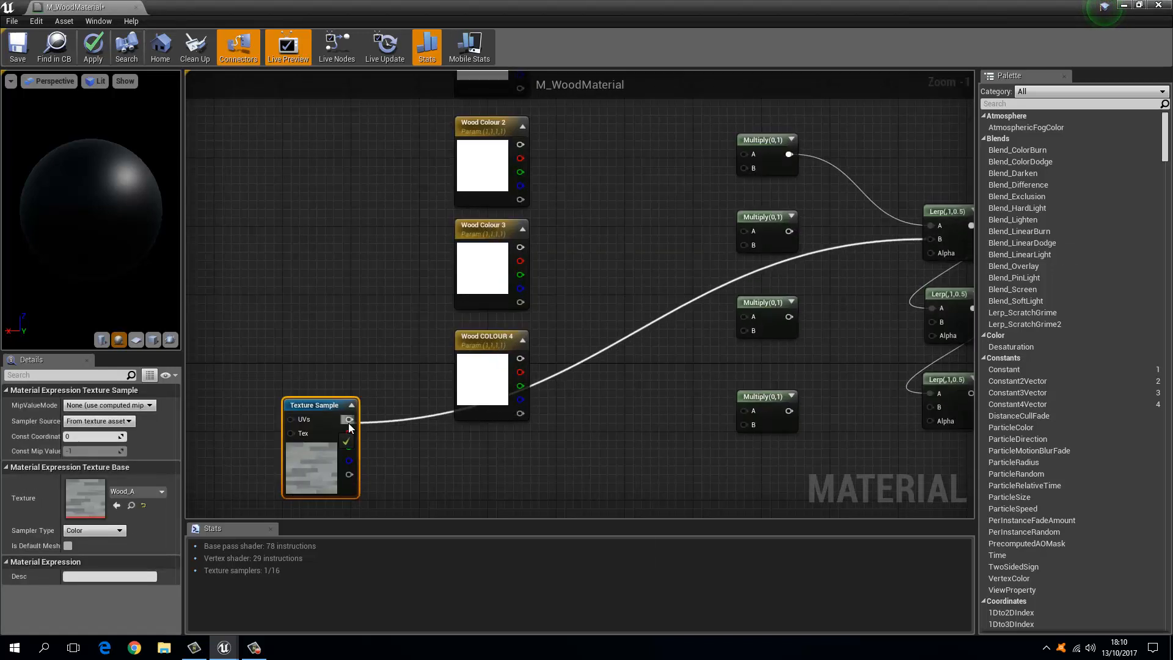
pyautogui.moveTo(497, 426); pyautogui.dragTo(459, 402, button='right')
pyautogui.moveTo(338, 386); pyautogui.dragTo(321, 436)
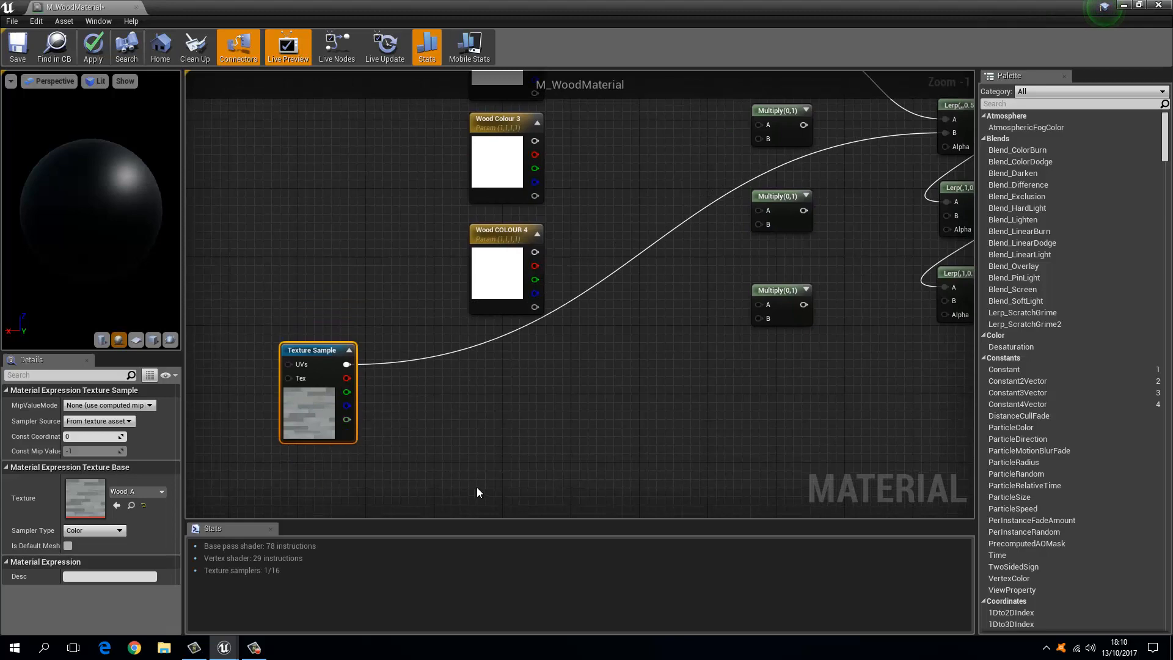
# Step: Move the topmost Multiply node slightly further away from the Lerp nodes
pyautogui.moveTo(644, 424); pyautogui.dragTo(424, 514, button='right')
pyautogui.scroll(-1, 523, 294)
pyautogui.moveTo(523, 295); pyautogui.dragTo(529, 412, button='right')
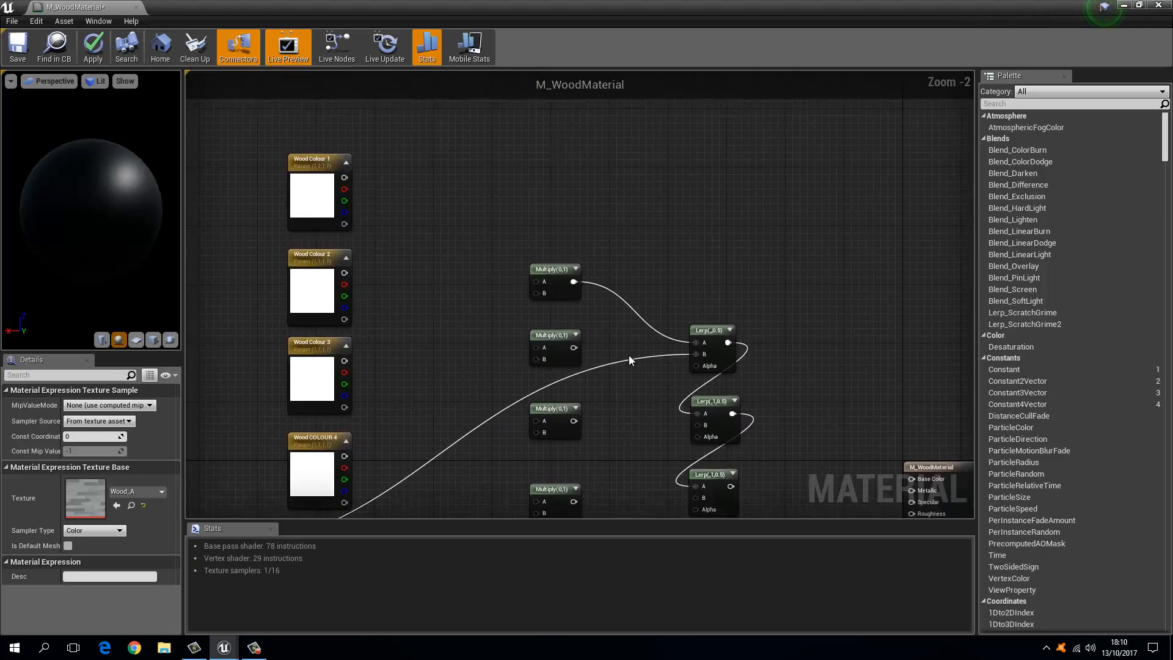
pyautogui.scroll(2, 629, 354)
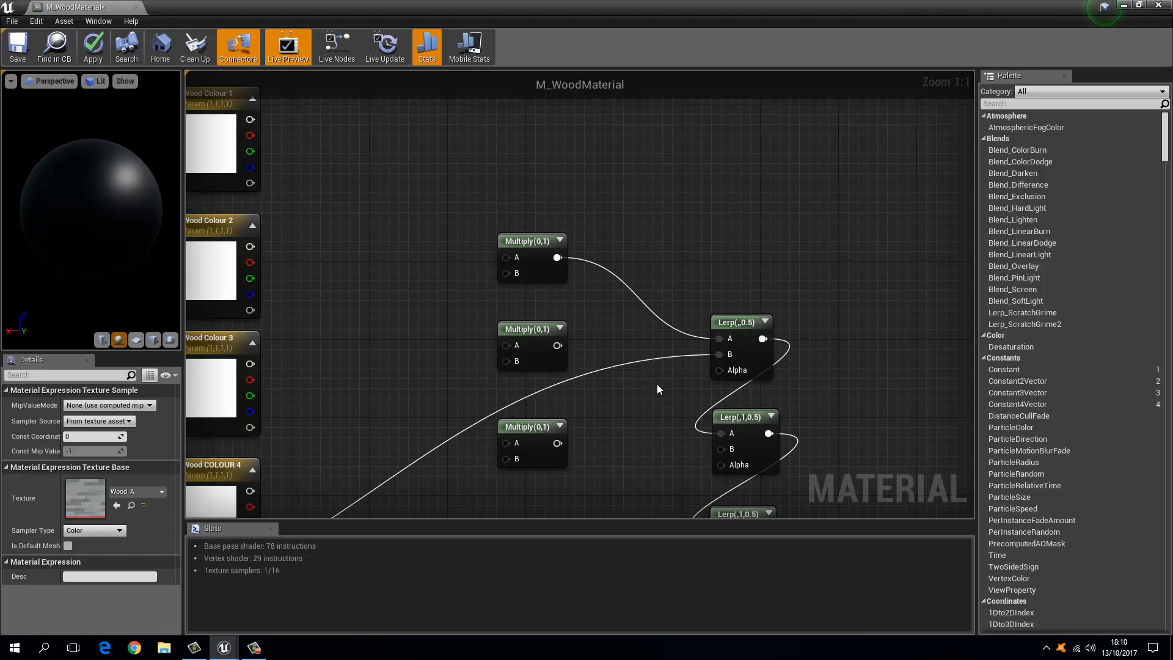
pyautogui.moveTo(659, 373); pyautogui.dragTo(716, 330, button='right')
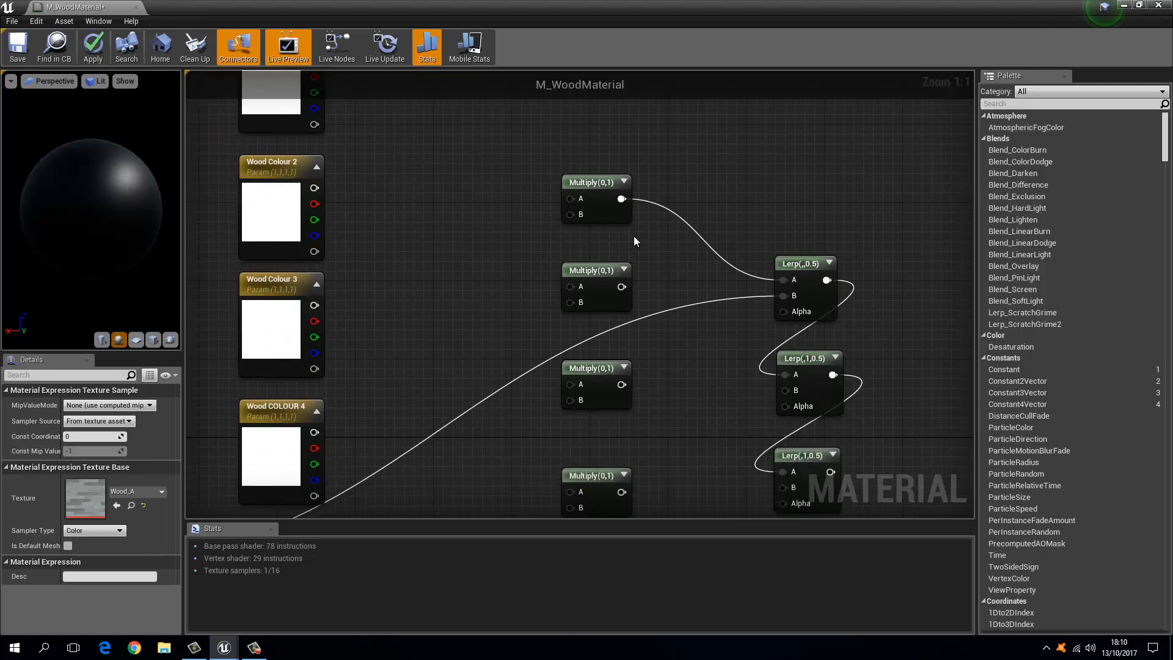
pyautogui.moveTo(591, 186); pyautogui.dragTo(582, 187)
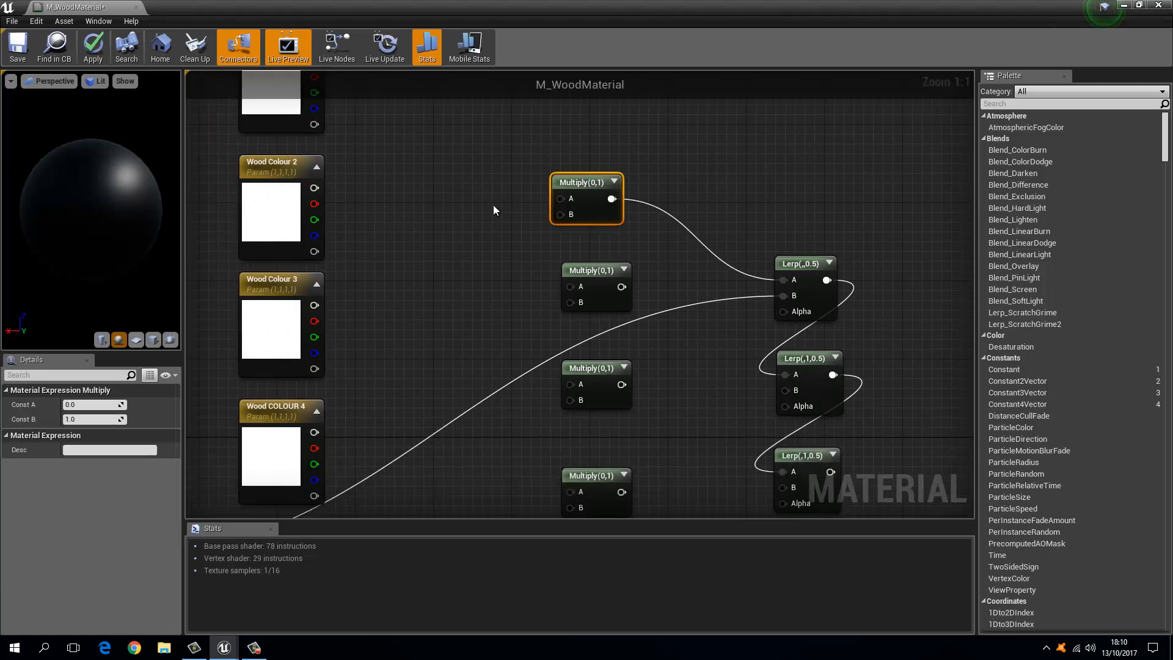
# Step: Add the Wood_CC texture as a Texture Sample and place it beneath the Wood_A sample
pyautogui.moveTo(673, 314); pyautogui.dragTo(718, 235, button='right')
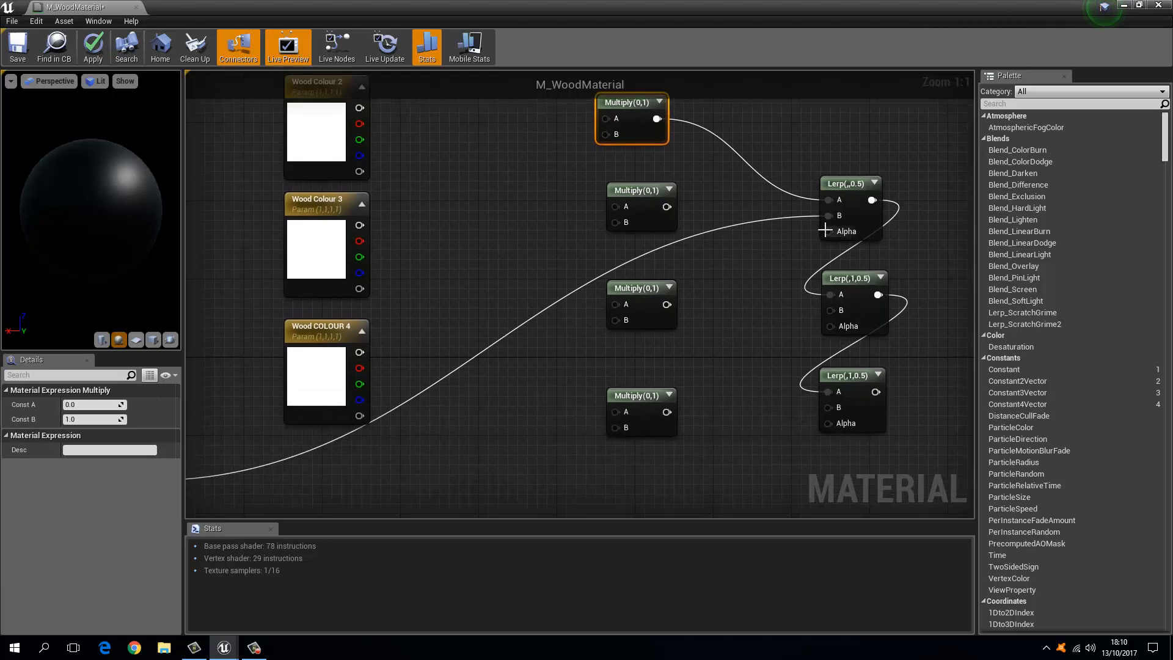
pyautogui.doubleClick(326, 5)
pyautogui.moveTo(155, 498); pyautogui.dragTo(455, 303)
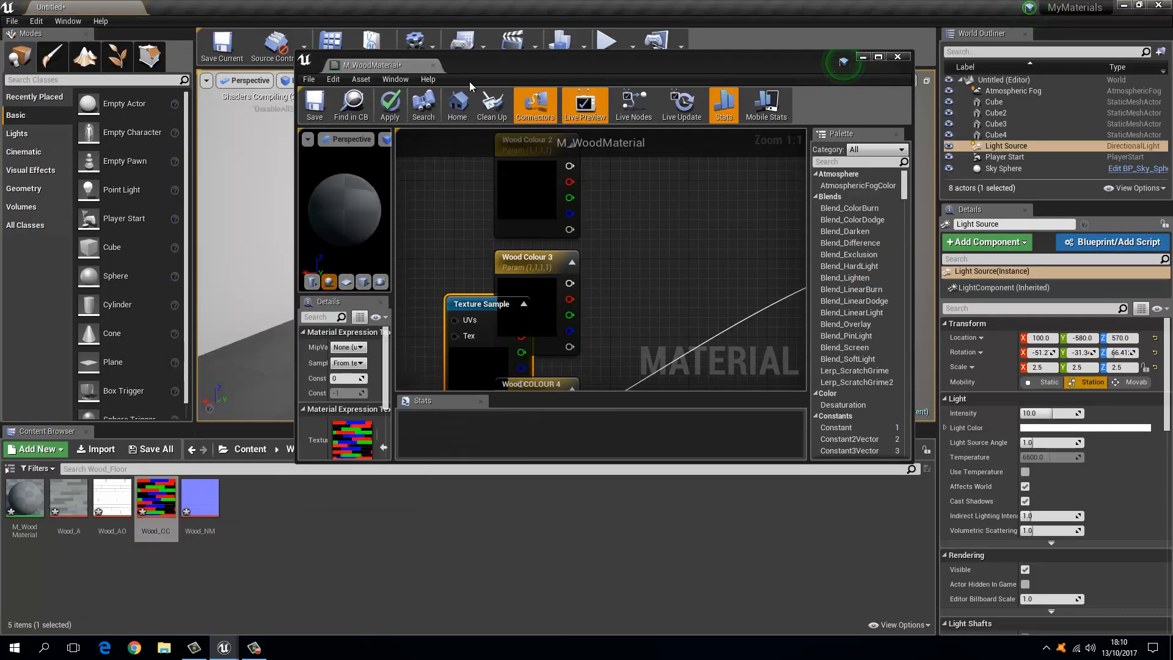
pyautogui.moveTo(488, 65); pyautogui.dragTo(503, 0)
pyautogui.moveTo(423, 354); pyautogui.dragTo(527, 229, button='right')
pyautogui.scroll(-3, 527, 229)
pyautogui.moveTo(424, 181); pyautogui.dragTo(372, 295)
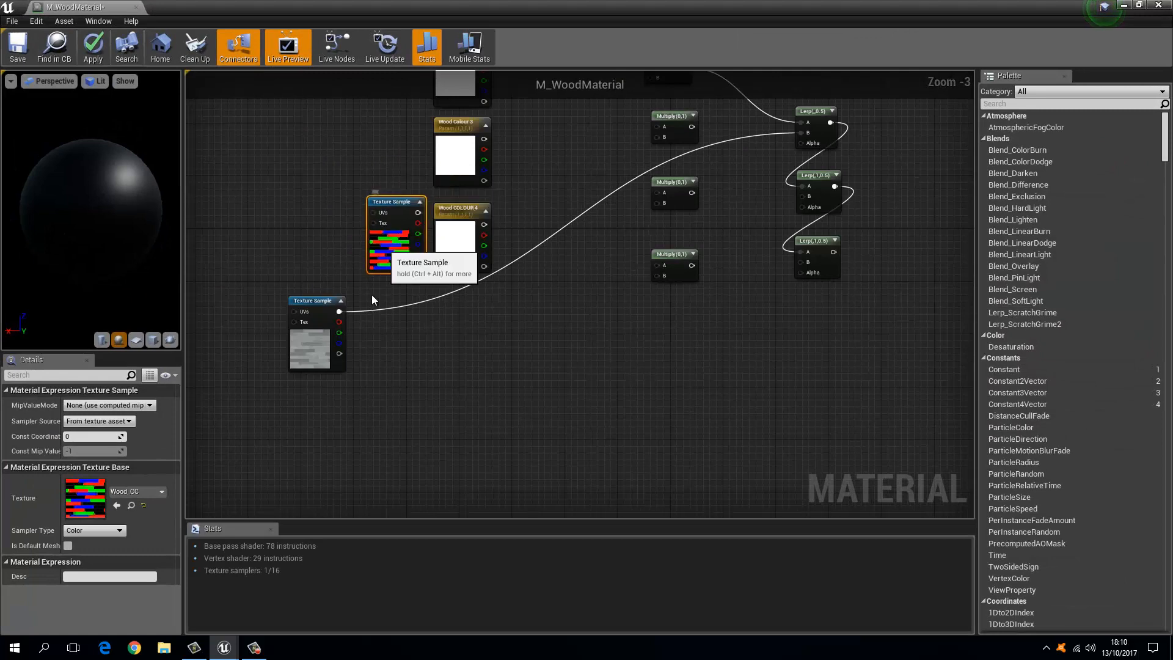
pyautogui.moveTo(385, 250); pyautogui.dragTo(306, 459)
# Step: Connect the red channel of the Wood_CC sample to the first Lerp's Alpha input
pyautogui.moveTo(509, 281); pyautogui.dragTo(470, 378, button='right')
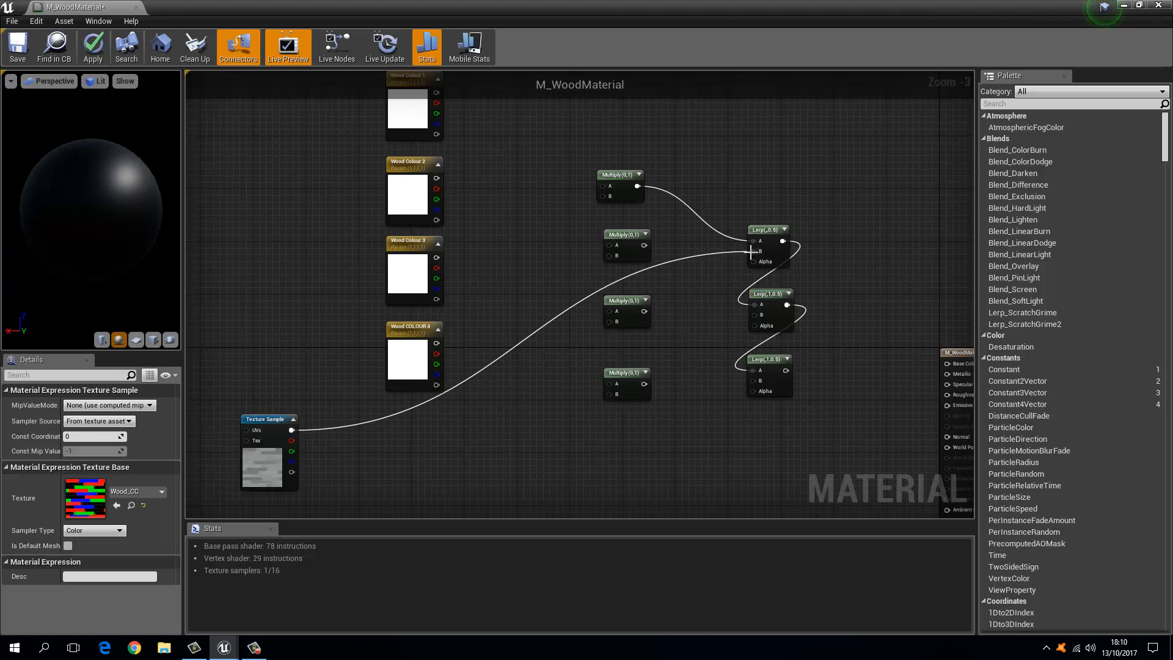
pyautogui.moveTo(751, 251); pyautogui.dragTo(795, 238, button='right')
pyautogui.moveTo(756, 258); pyautogui.dragTo(338, 310)
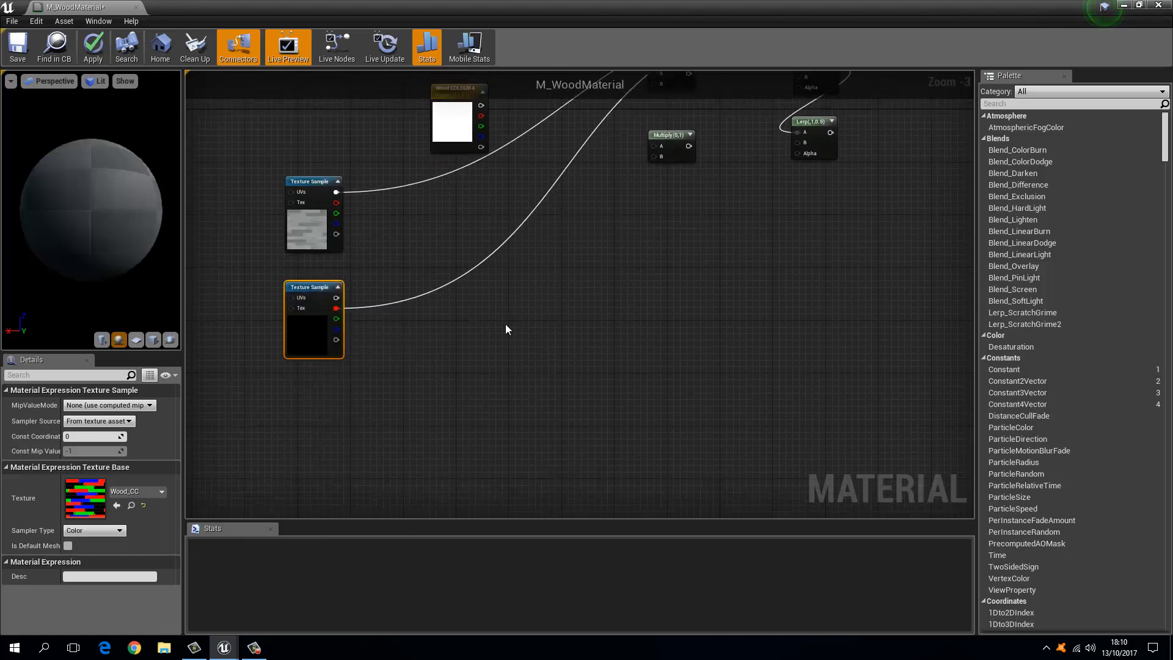
# Step: Connect Wood Colour 1 to the topmost Multiply's B input and the Wood_A sample's colour output to its A input
pyautogui.moveTo(519, 275); pyautogui.dragTo(451, 464, button='right')
pyautogui.moveTo(654, 303); pyautogui.dragTo(641, 462, button='right')
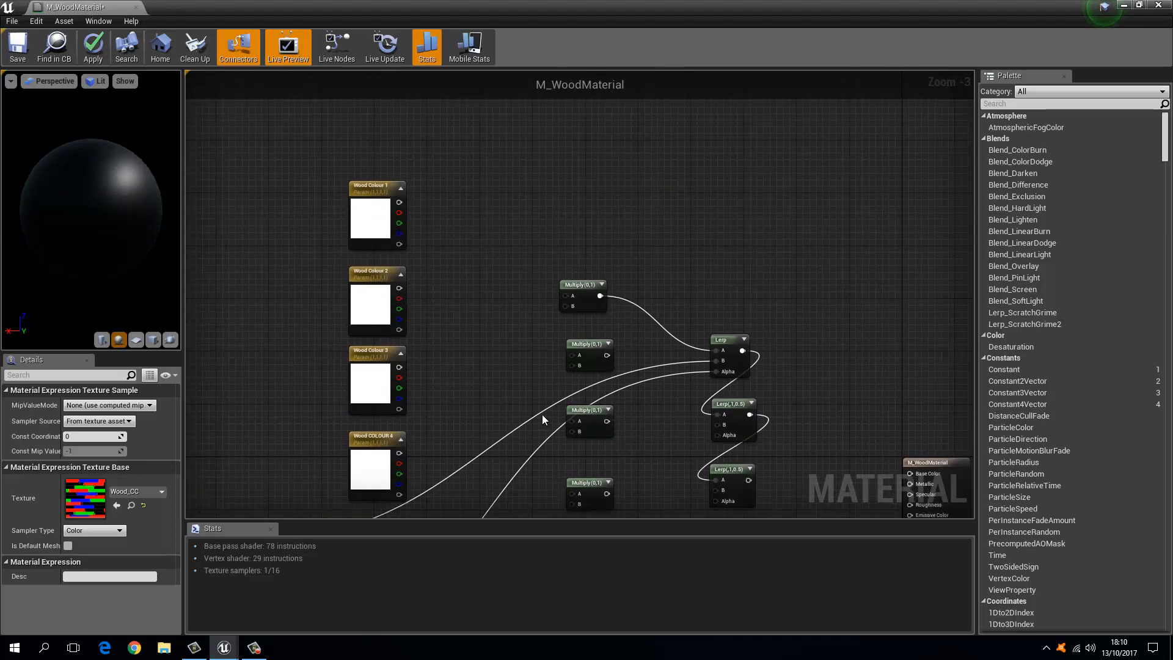
pyautogui.scroll(3, 531, 364)
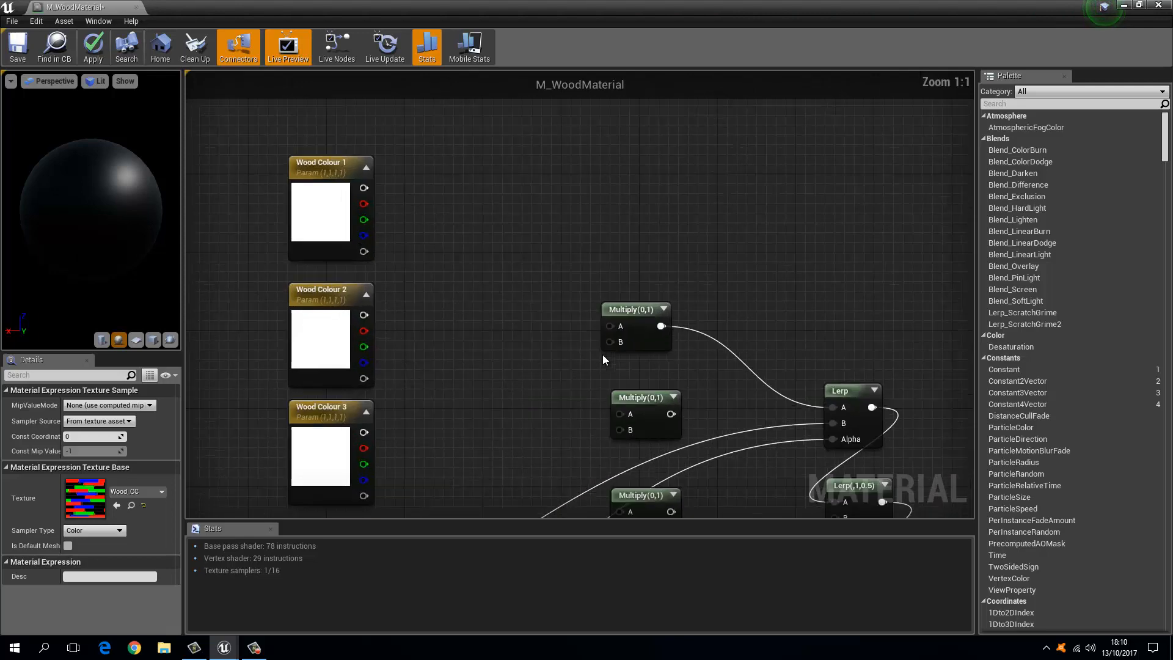
pyautogui.moveTo(610, 342); pyautogui.dragTo(363, 187)
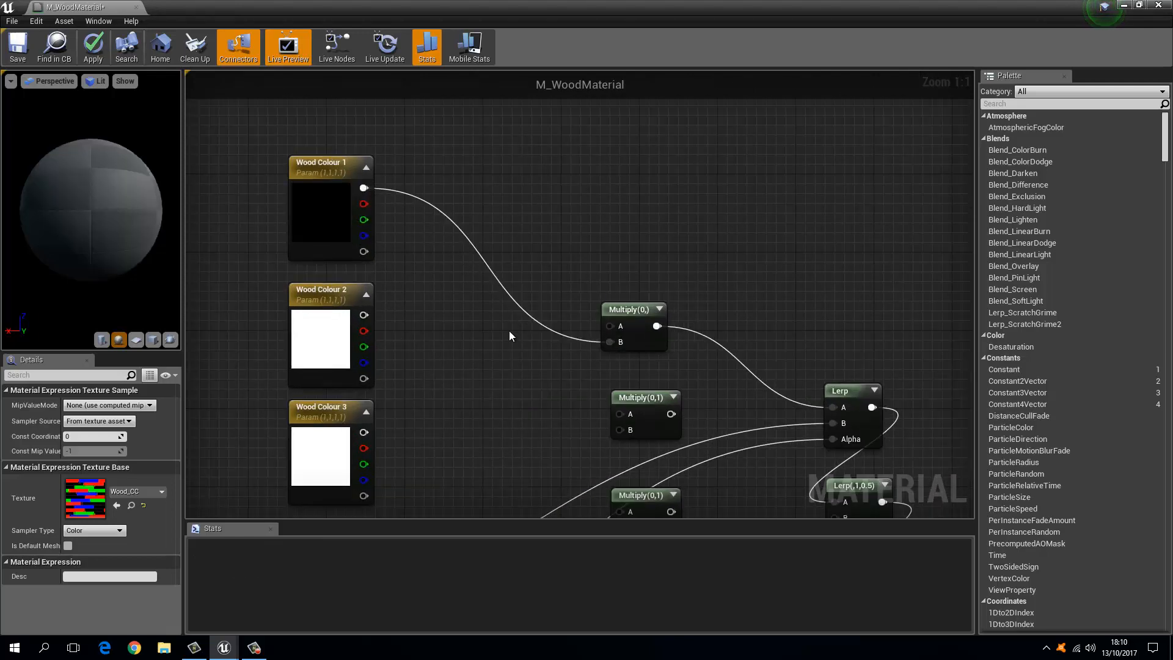
pyautogui.scroll(-4, 615, 249)
pyautogui.moveTo(643, 246); pyautogui.dragTo(335, 331)
# Step: Connect Wood Colour 2 to the second Multiply's B input and the Wood_A sample's colour output to its A input
pyautogui.moveTo(506, 340); pyautogui.dragTo(462, 394, button='right')
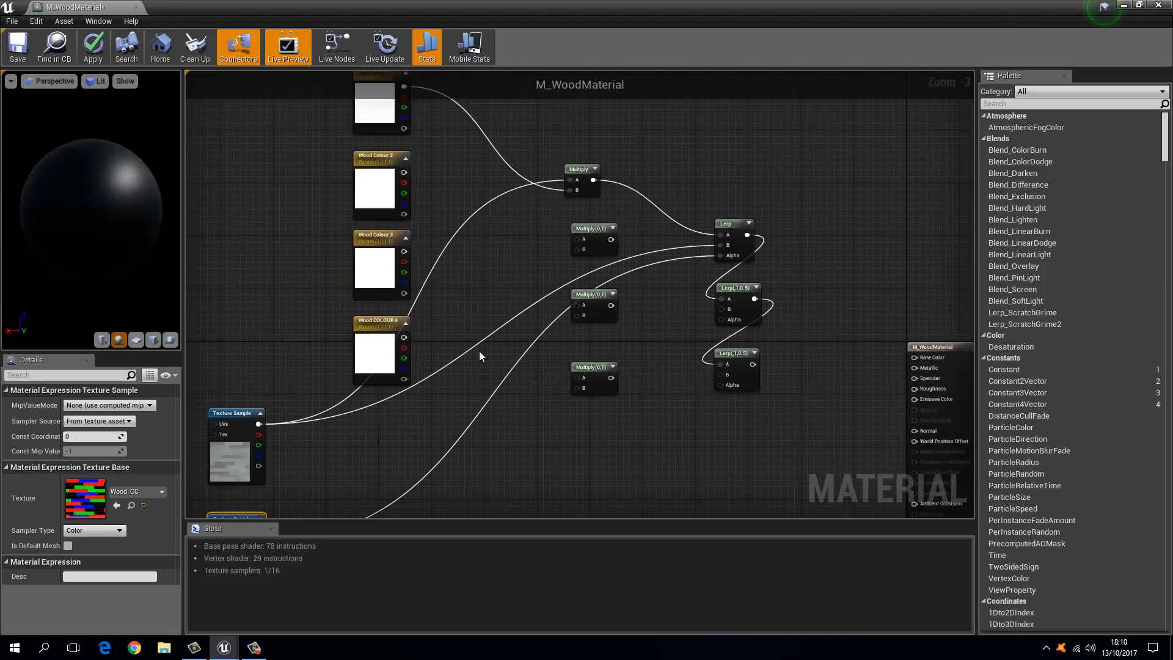
pyautogui.moveTo(492, 268); pyautogui.dragTo(556, 315, button='right')
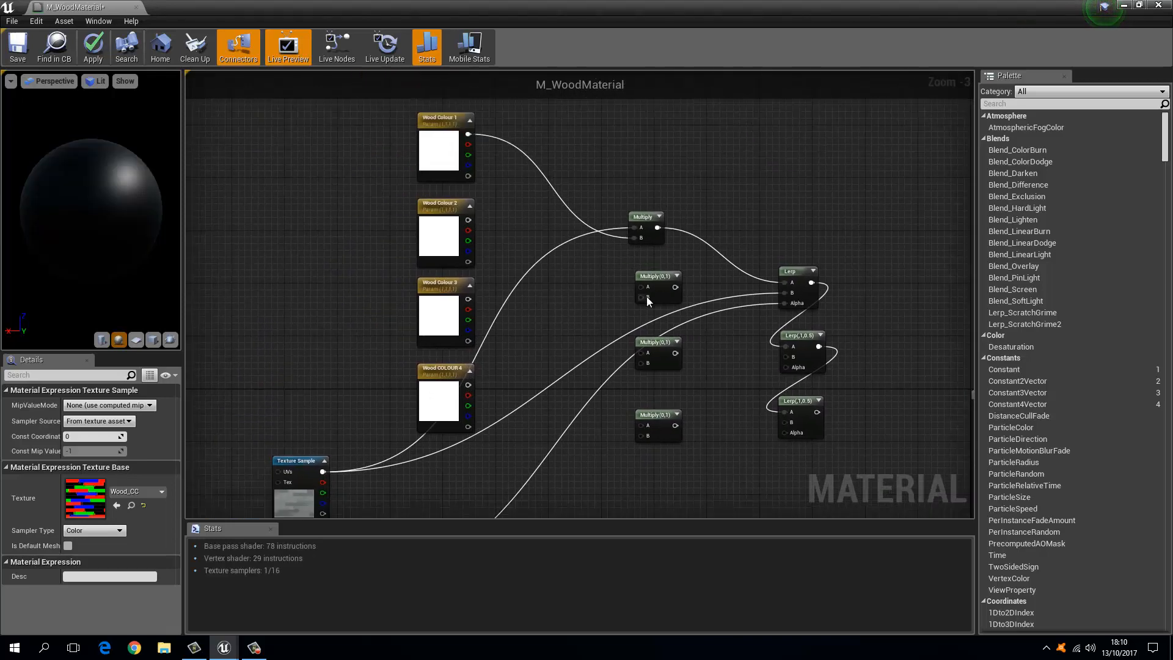
pyautogui.moveTo(640, 297); pyautogui.dragTo(469, 223)
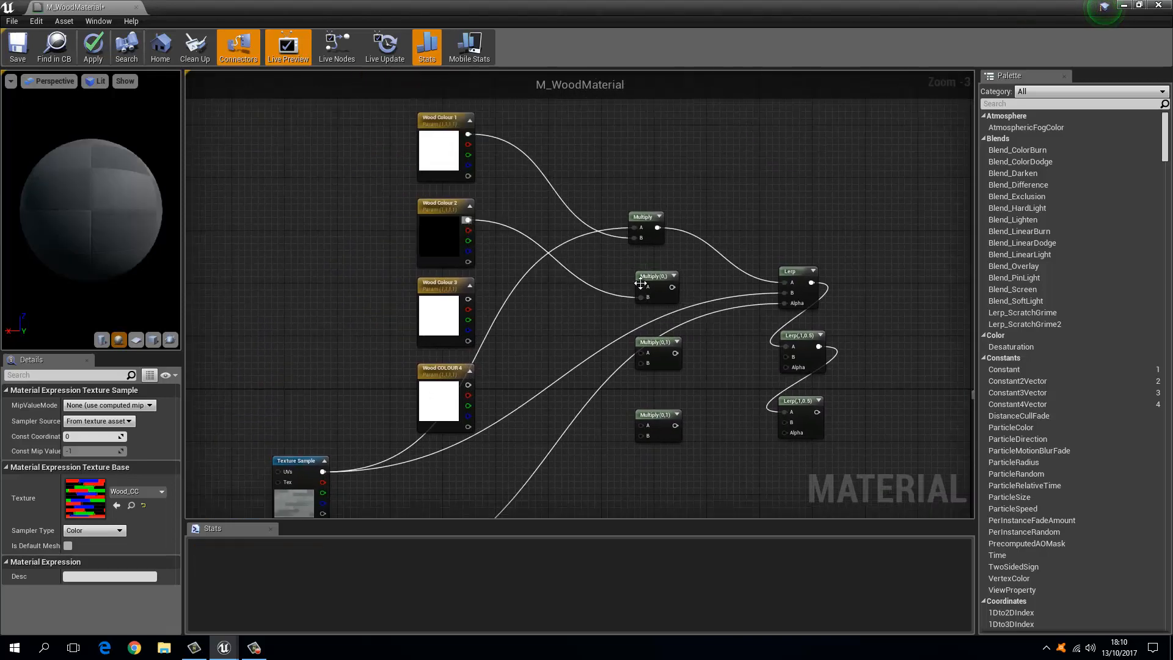
pyautogui.moveTo(641, 283); pyautogui.dragTo(322, 472)
# Step: Connect Wood Colour 3 and Wood COLOUR 4 to the B inputs of the third and fourth Multiply nodes, with Wood_A feeding both A inputs
pyautogui.moveTo(502, 430); pyautogui.dragTo(530, 328, button='right')
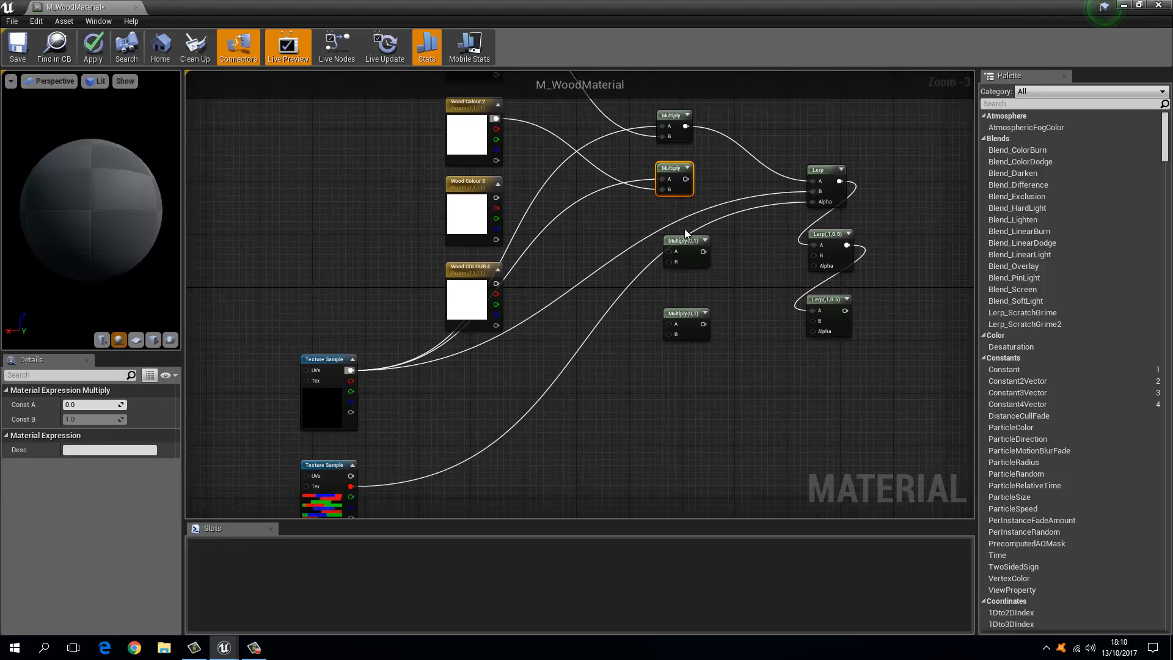
pyautogui.moveTo(664, 262); pyautogui.dragTo(493, 200)
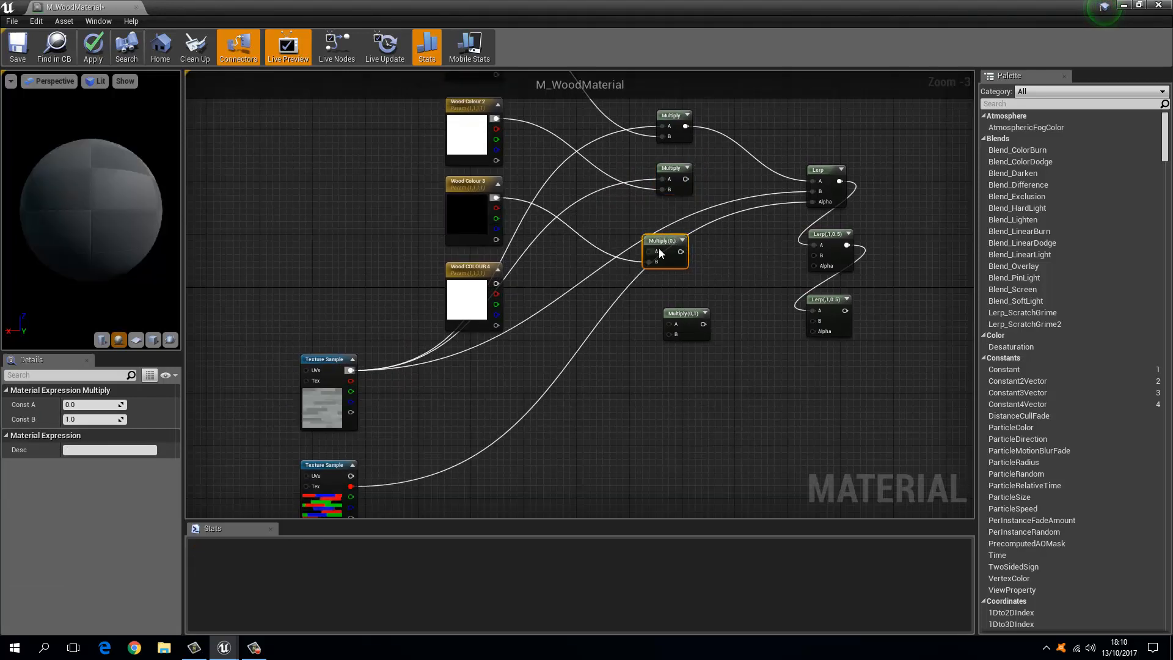
pyautogui.moveTo(649, 251); pyautogui.dragTo(345, 373)
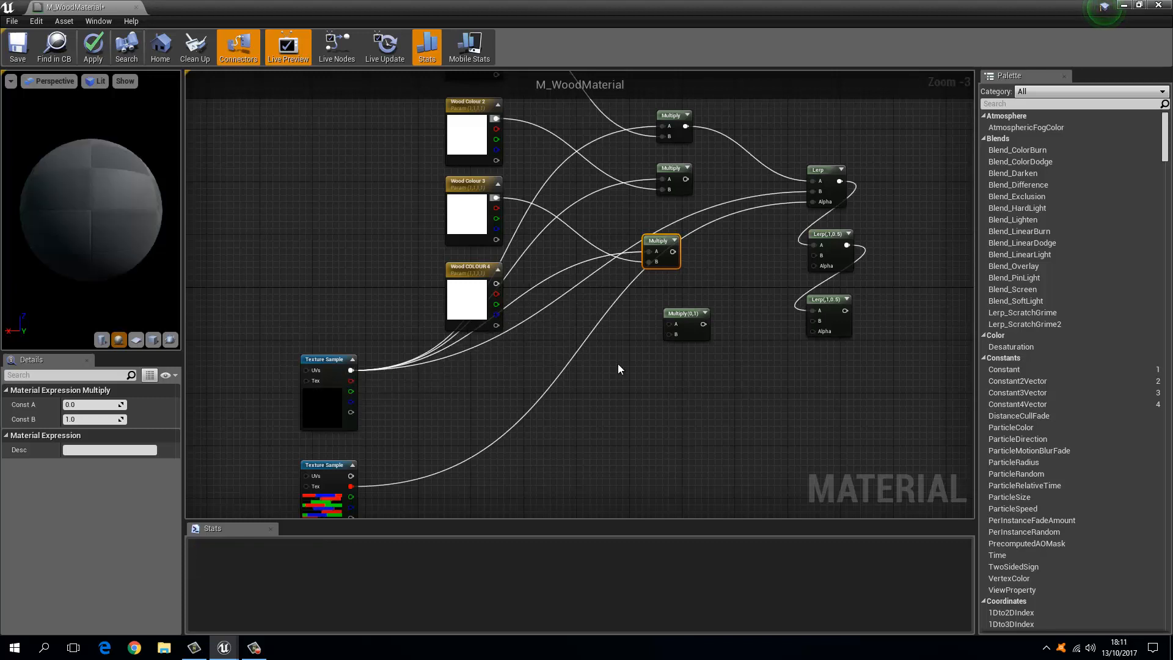
pyautogui.moveTo(674, 339); pyautogui.dragTo(496, 283)
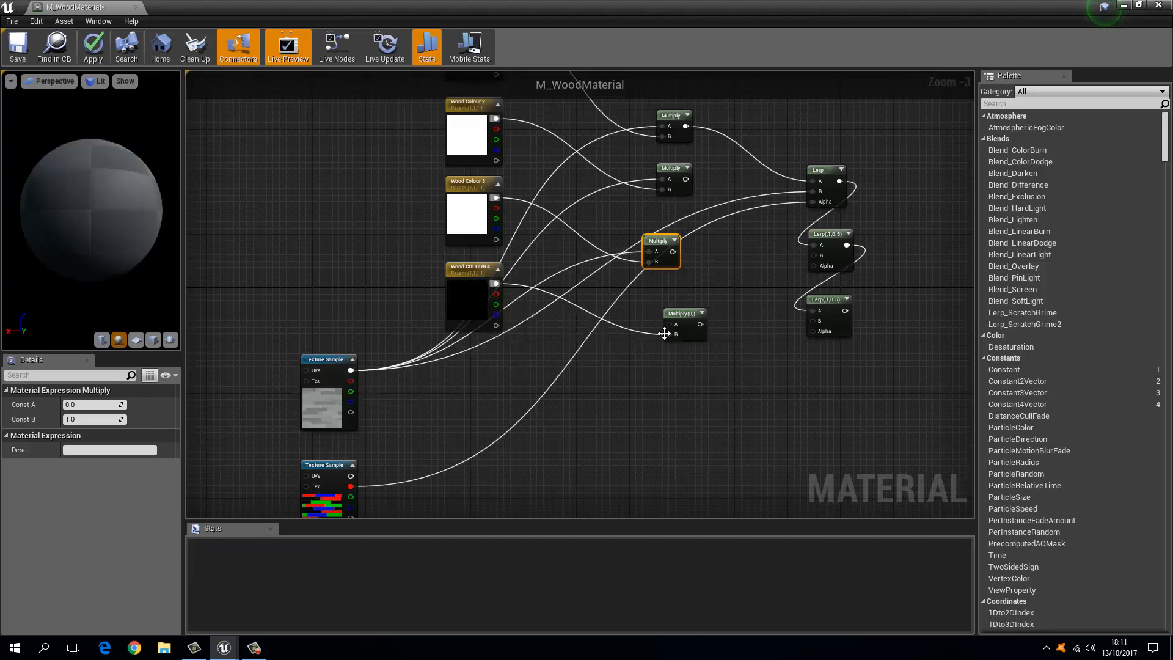
pyautogui.moveTo(669, 325); pyautogui.dragTo(274, 407)
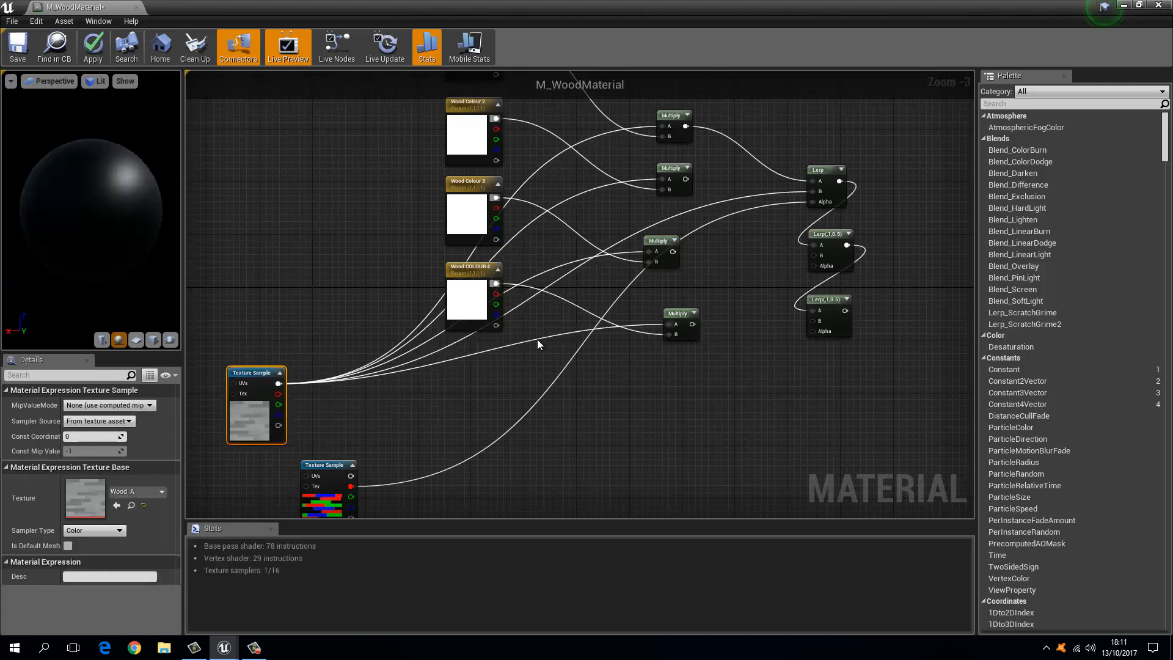
# Step: Connect the second Multiply's output to the second Lerp's B input and the third Multiply's output to the third Lerp's B input
pyautogui.moveTo(576, 233); pyautogui.dragTo(467, 311, button='right')
pyautogui.scroll(3, 569, 237)
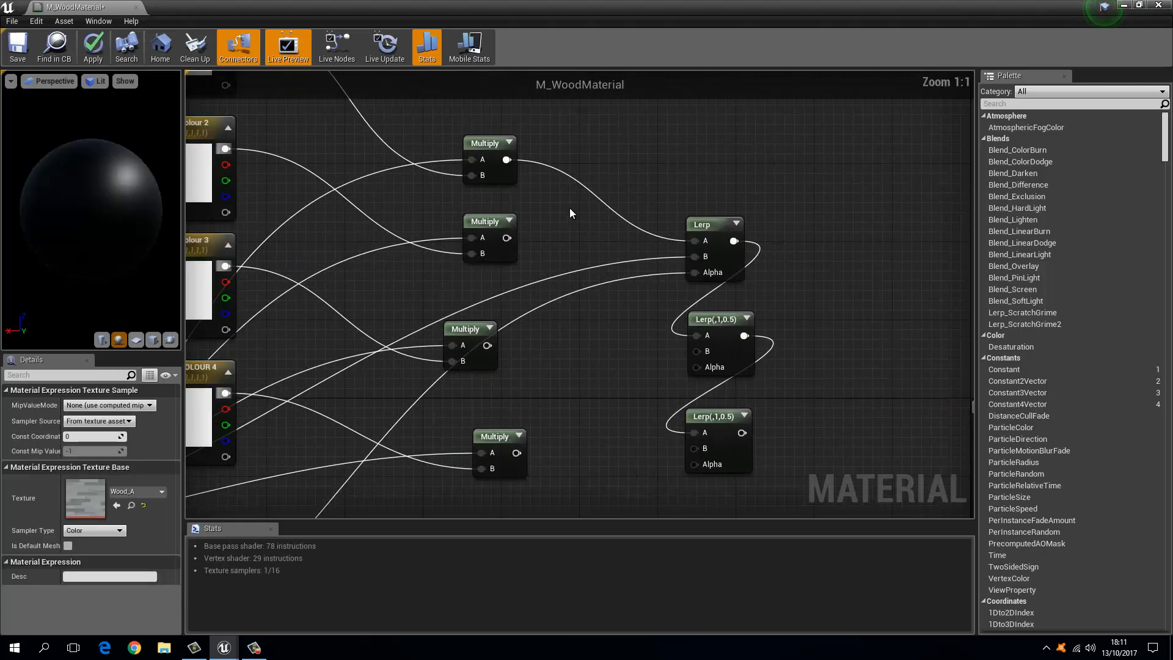
pyautogui.moveTo(600, 228); pyautogui.dragTo(593, 284, button='right')
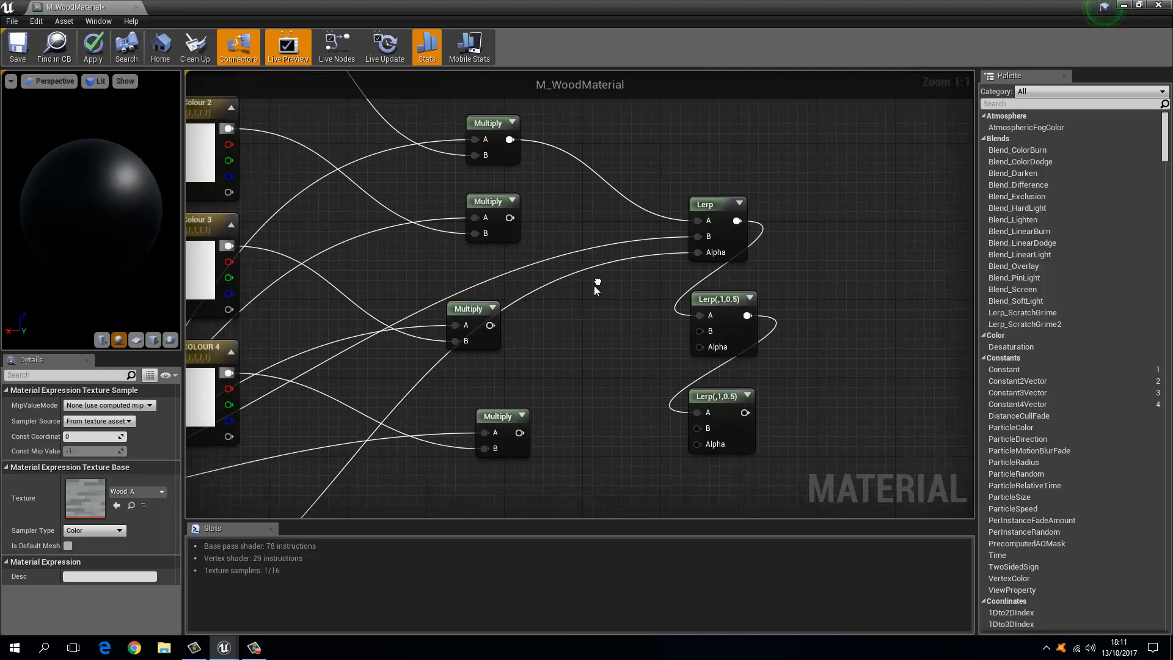
pyautogui.moveTo(700, 333); pyautogui.dragTo(508, 219)
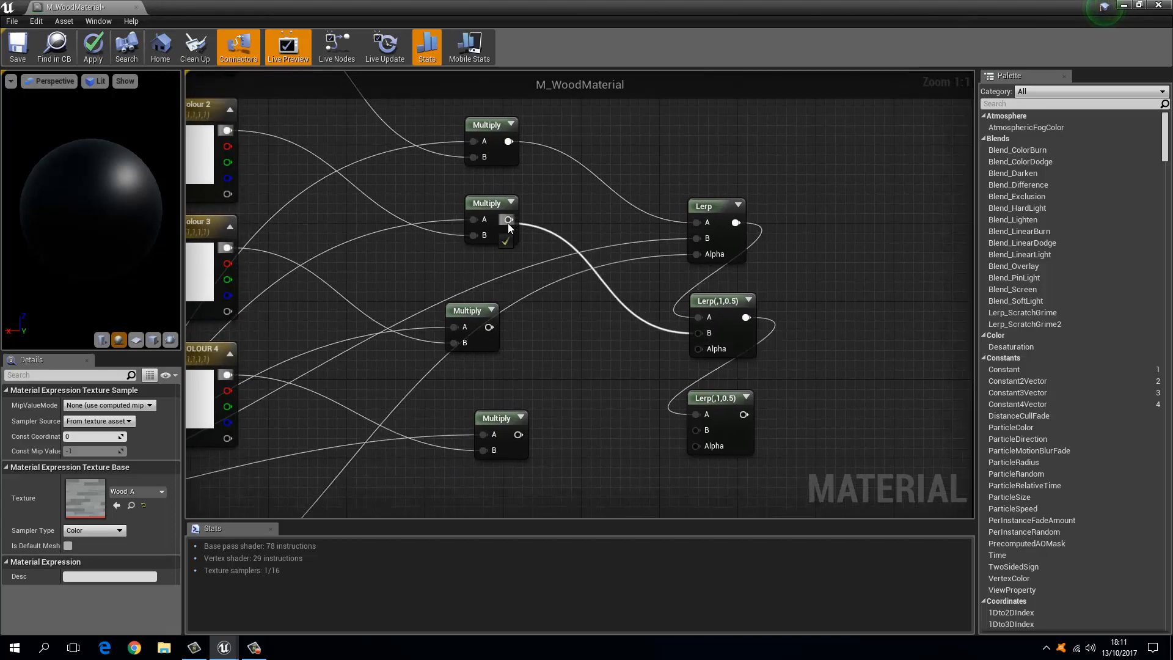
pyautogui.moveTo(666, 406); pyautogui.dragTo(692, 310, button='right')
pyautogui.moveTo(720, 333); pyautogui.dragTo(514, 230)
# Step: Connect the Wood_CC sample's green channel to the second Lerp's Alpha input and its blue channel to the third Lerp's Alpha input
pyautogui.moveTo(609, 265); pyautogui.dragTo(656, 287, button='right')
pyautogui.scroll(-1, 599, 330)
pyautogui.scroll(-1, 656, 286)
pyautogui.moveTo(714, 287); pyautogui.dragTo(373, 419)
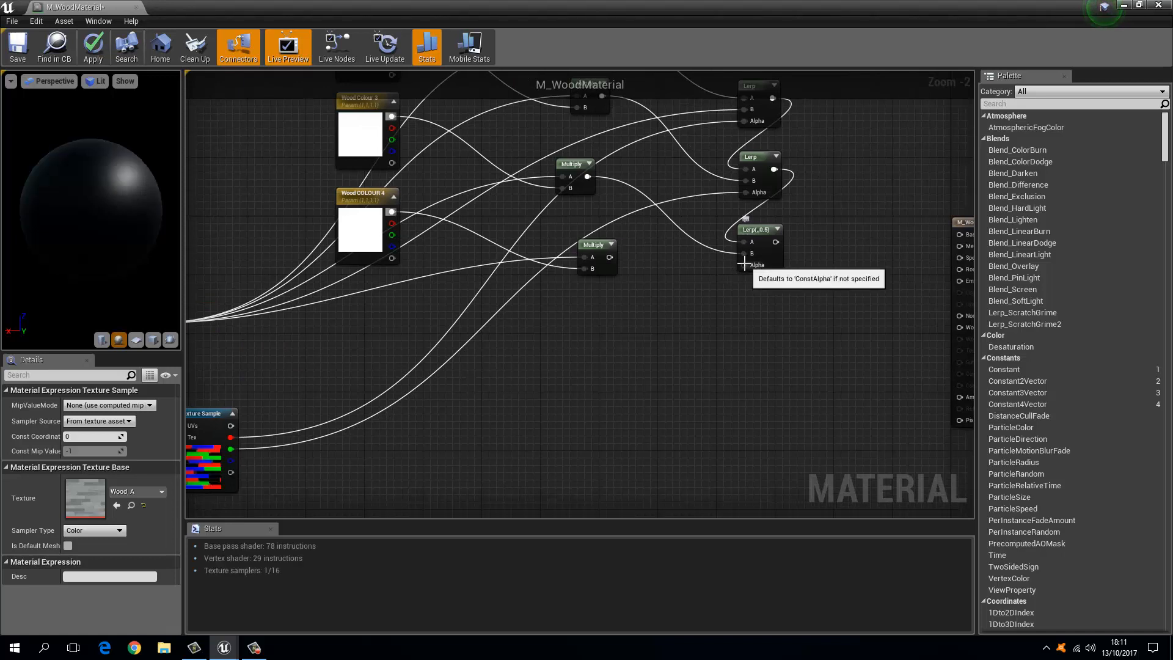
pyautogui.moveTo(743, 264); pyautogui.dragTo(232, 463)
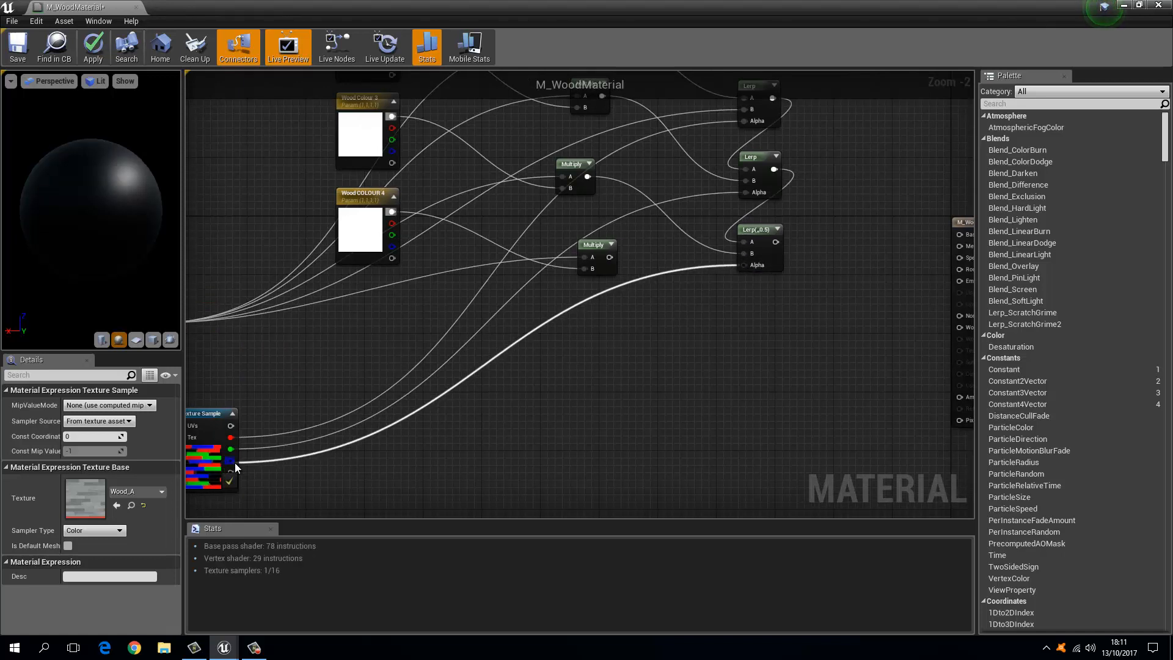
# Step: Reposition the fourth Multiply node and connect its output to the third Lerp's B input
pyautogui.moveTo(610, 287); pyautogui.dragTo(560, 394, button='right')
pyautogui.scroll(1, 612, 378)
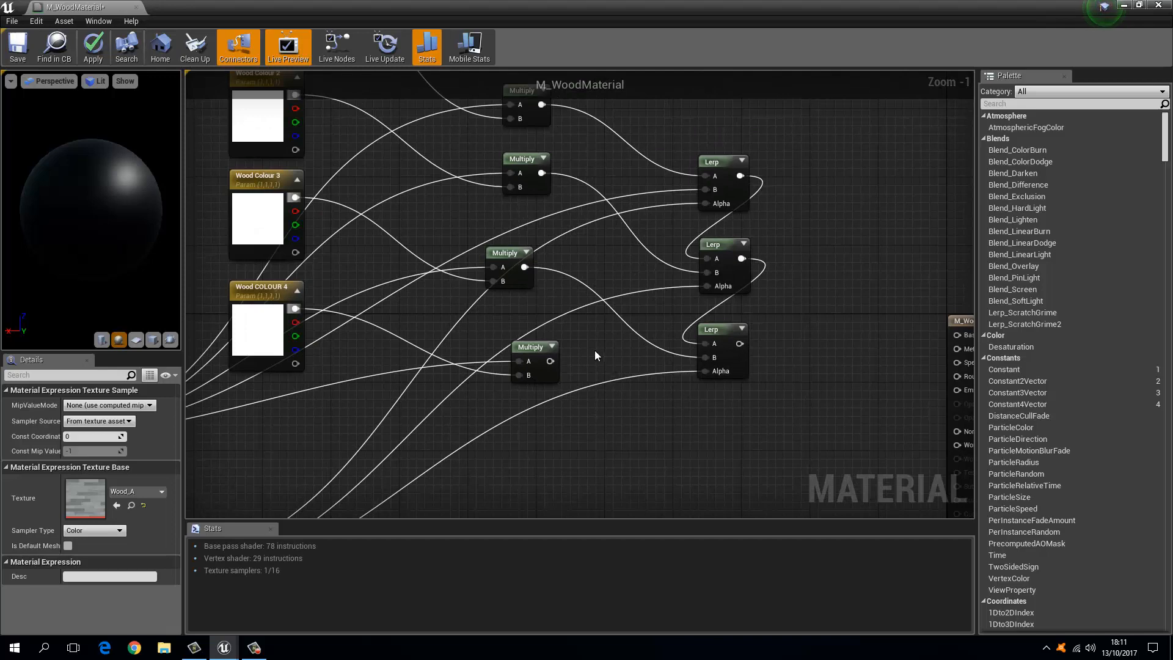
pyautogui.moveTo(544, 353); pyautogui.dragTo(508, 353)
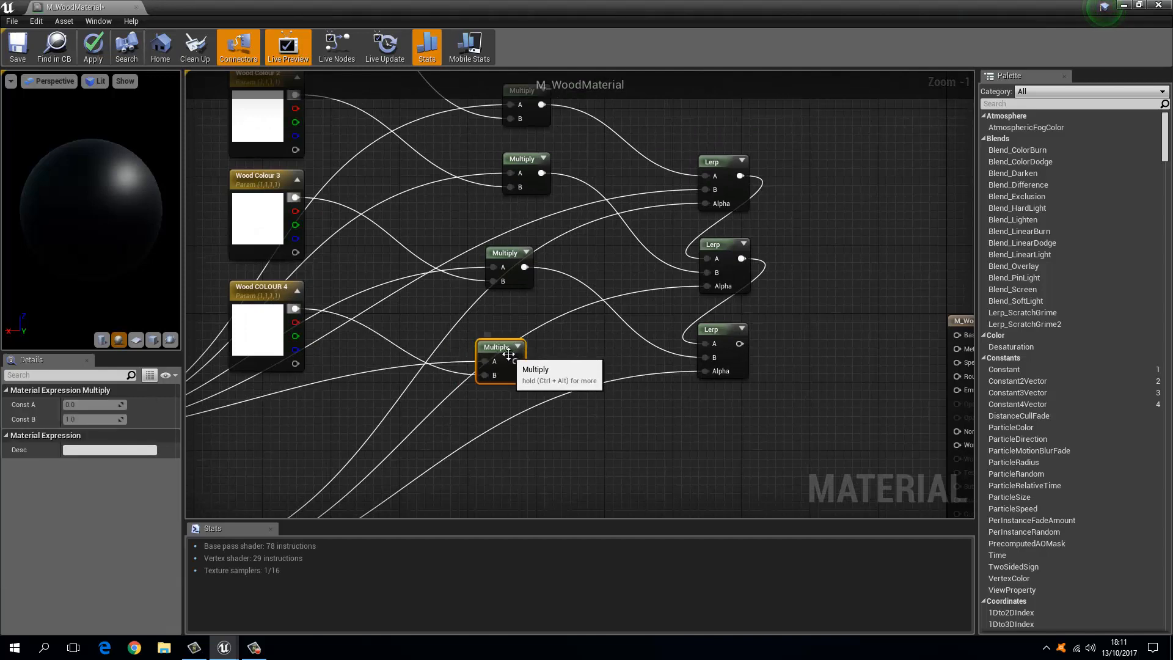
pyautogui.moveTo(617, 407); pyautogui.dragTo(540, 361, button='right')
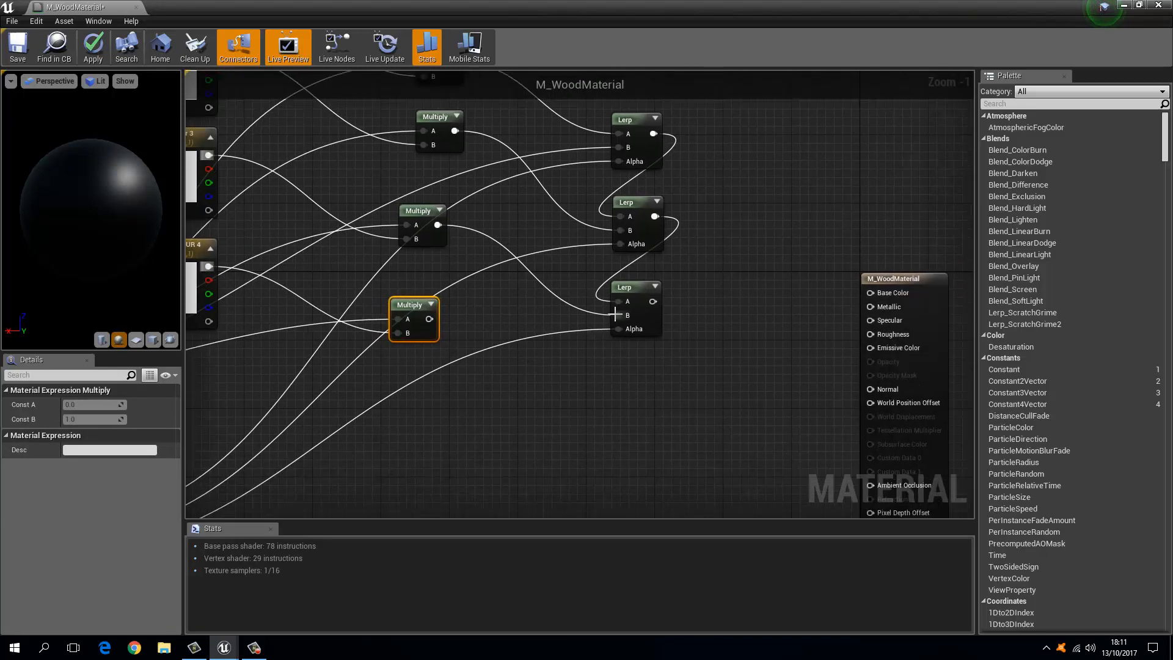
pyautogui.moveTo(482, 313); pyautogui.dragTo(510, 341, button='right')
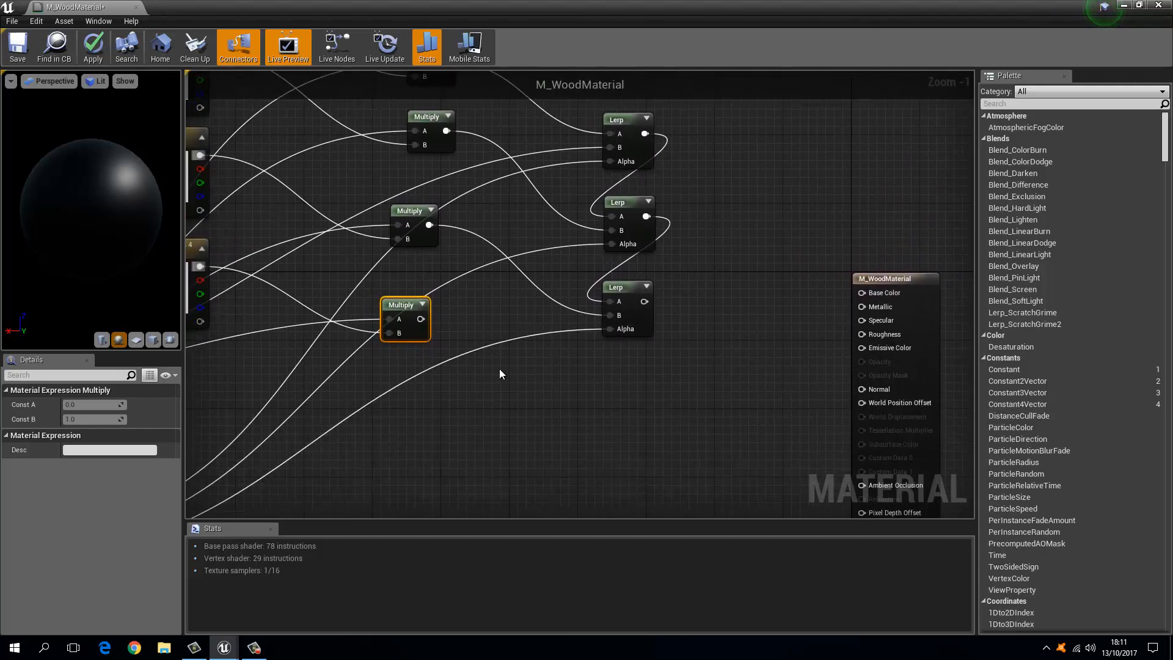
pyautogui.moveTo(511, 302); pyautogui.dragTo(602, 355, button='right')
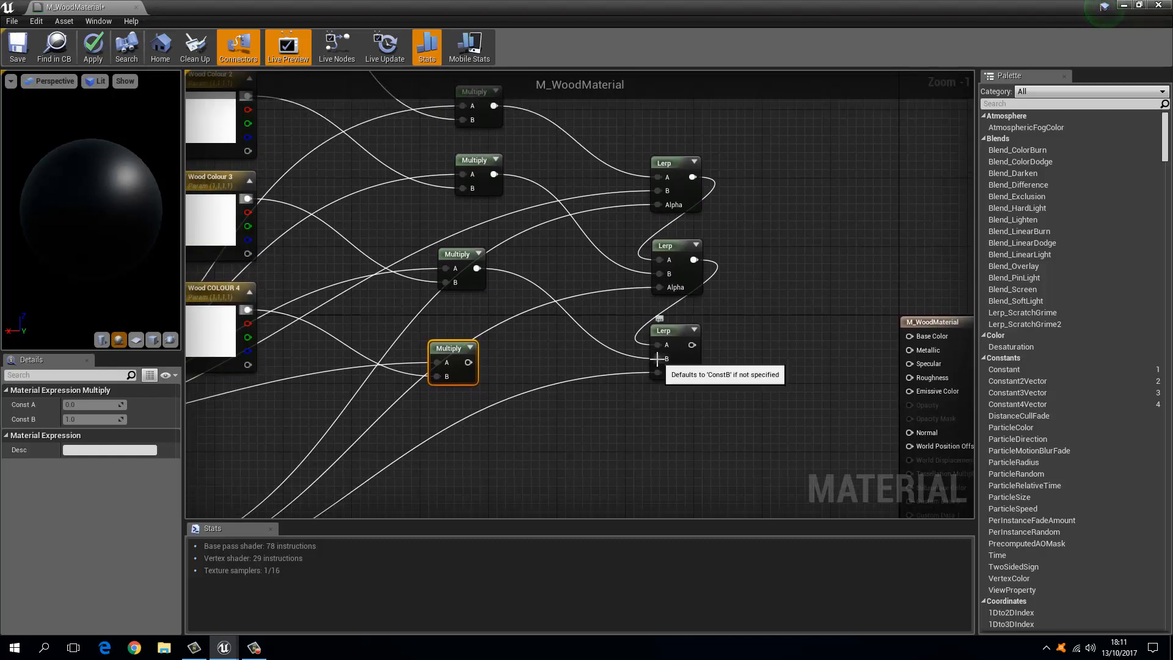
pyautogui.moveTo(658, 359); pyautogui.dragTo(471, 344)
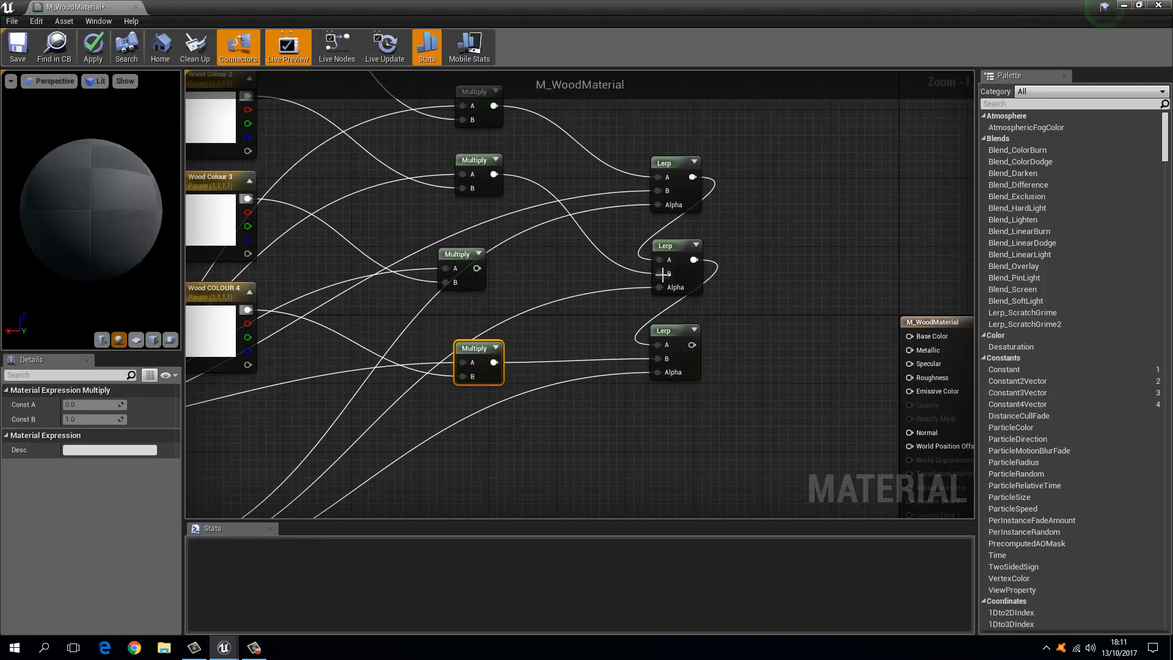
# Step: Connect the third Multiply's output to the second Lerp's B input and the second Multiply's output to the first Lerp's B input
pyautogui.moveTo(659, 274); pyautogui.dragTo(477, 269)
pyautogui.moveTo(558, 234); pyautogui.dragTo(568, 339, button='right')
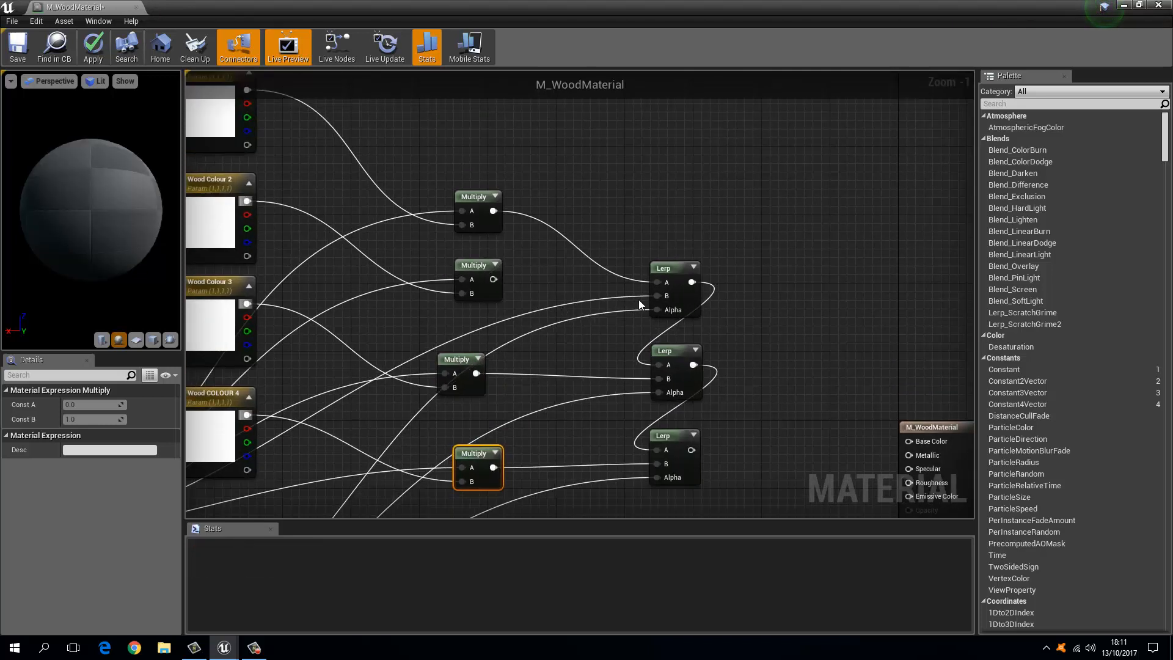
pyautogui.moveTo(657, 295); pyautogui.dragTo(493, 280)
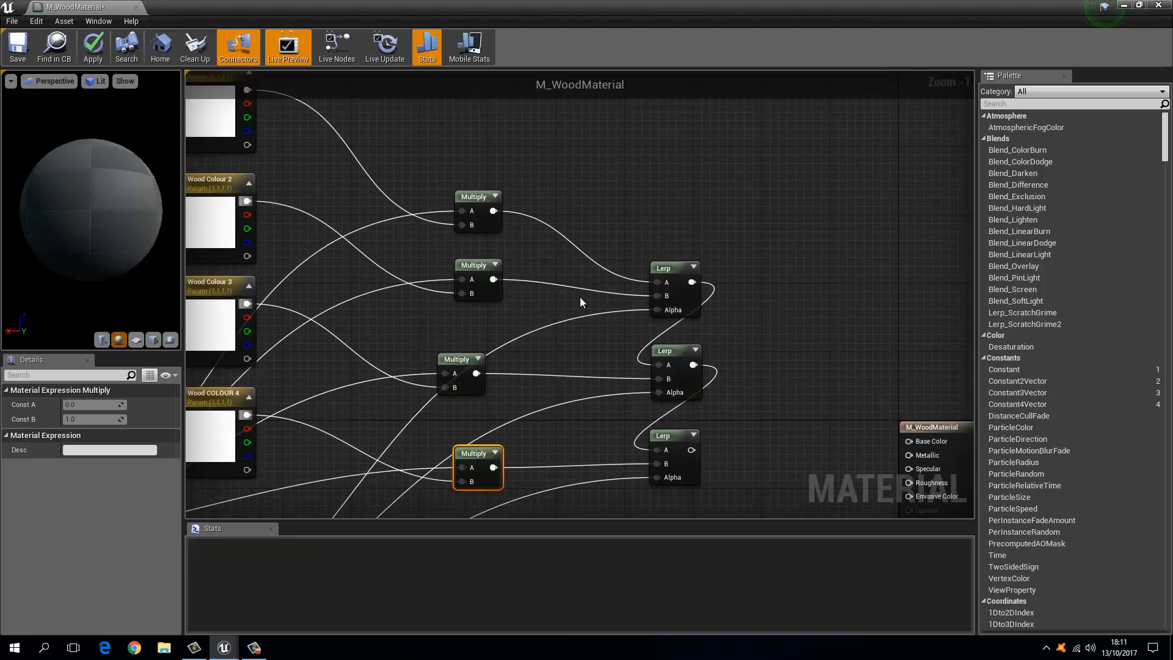
# Step: Move the third and fourth Multiply nodes slightly closer to the Lerp nodes to tidy the layout
pyautogui.moveTo(580, 296); pyautogui.dragTo(648, 232, button='right')
pyautogui.click(546, 294)
pyautogui.moveTo(546, 294); pyautogui.dragTo(572, 277)
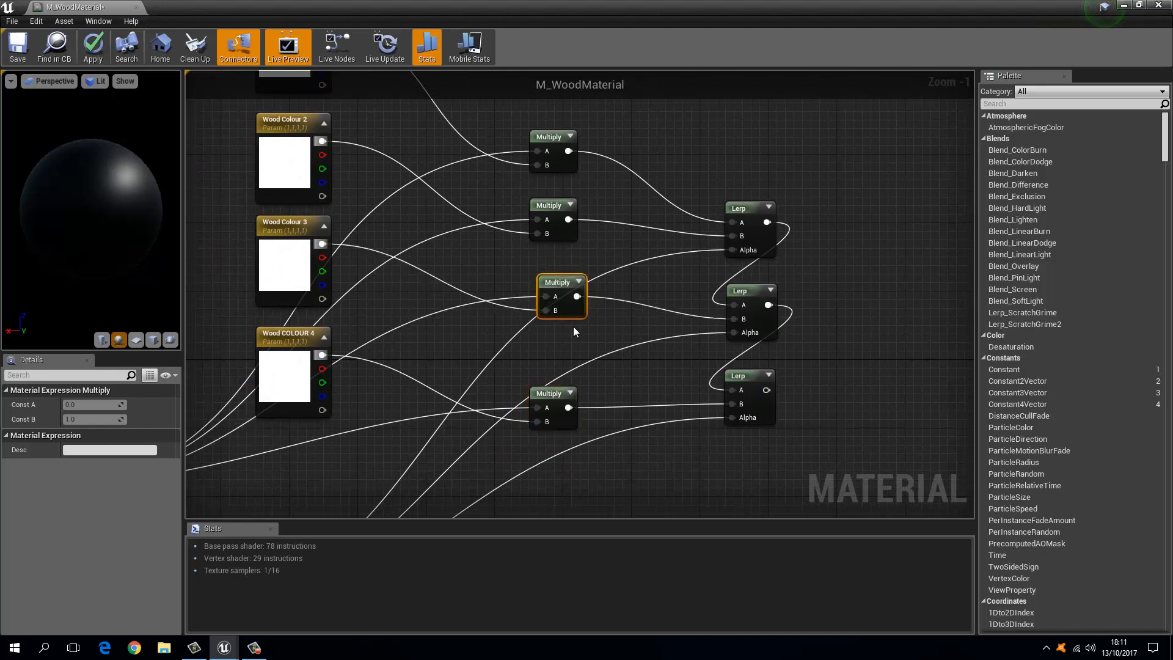
pyautogui.moveTo(572, 277); pyautogui.dragTo(573, 220, button='right')
pyautogui.moveTo(555, 359); pyautogui.dragTo(573, 342)
# Step: Connect the third Lerp's output to the Base Color input of the M_WoodMaterial node
pyautogui.scroll(-4, 568, 330)
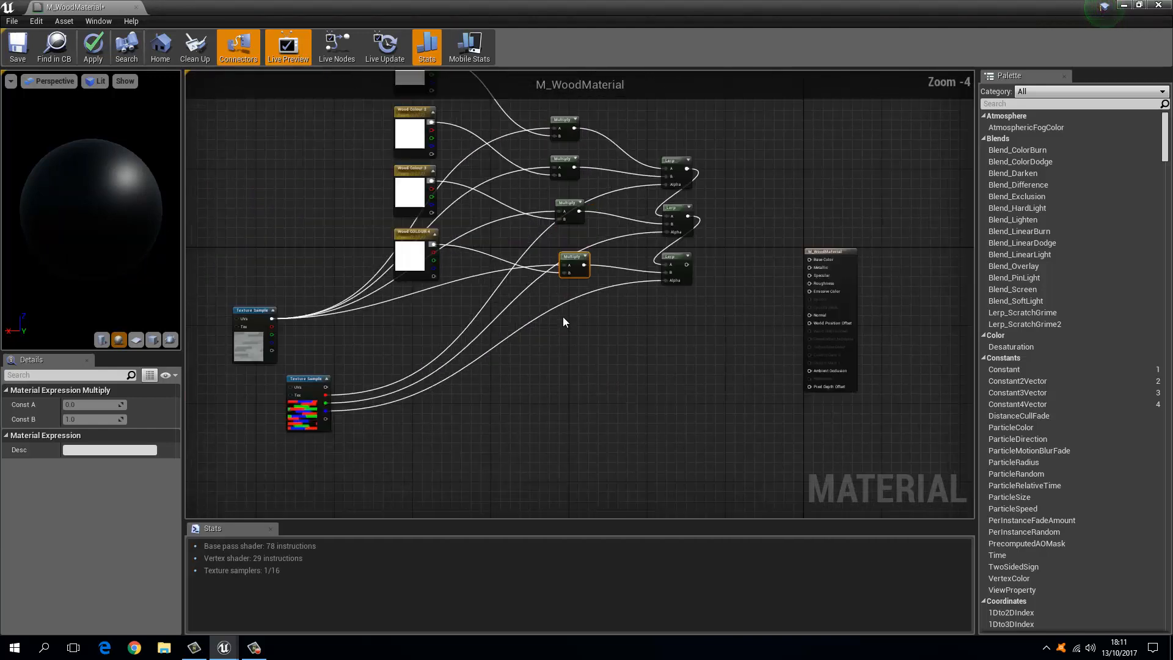
pyautogui.scroll(-2, 440, 251)
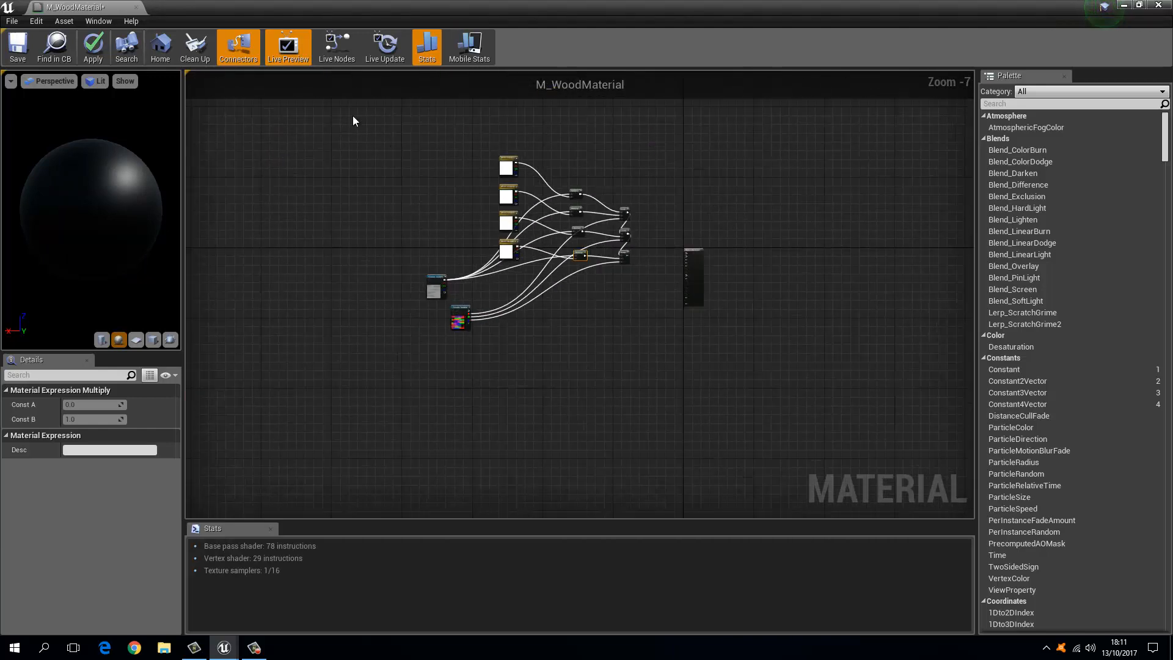
pyautogui.moveTo(359, 133); pyautogui.dragTo(635, 164)
pyautogui.scroll(3, 653, 224)
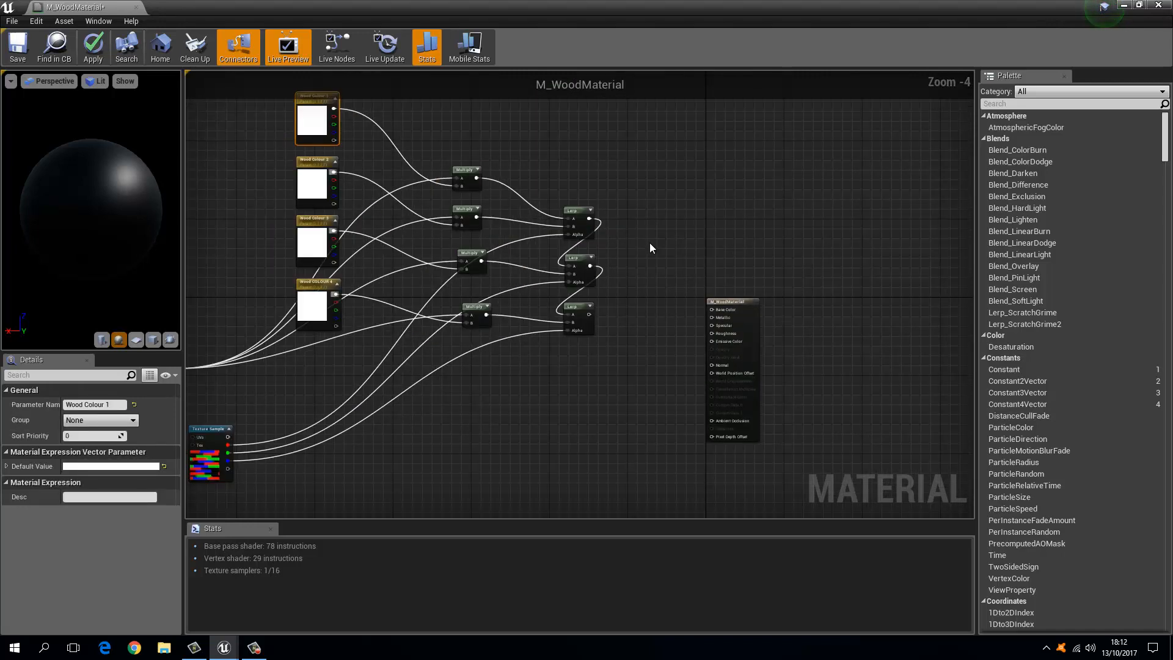
pyautogui.scroll(3, 629, 265)
pyautogui.moveTo(507, 257); pyautogui.dragTo(718, 245)
pyautogui.scroll(-3, 555, 196)
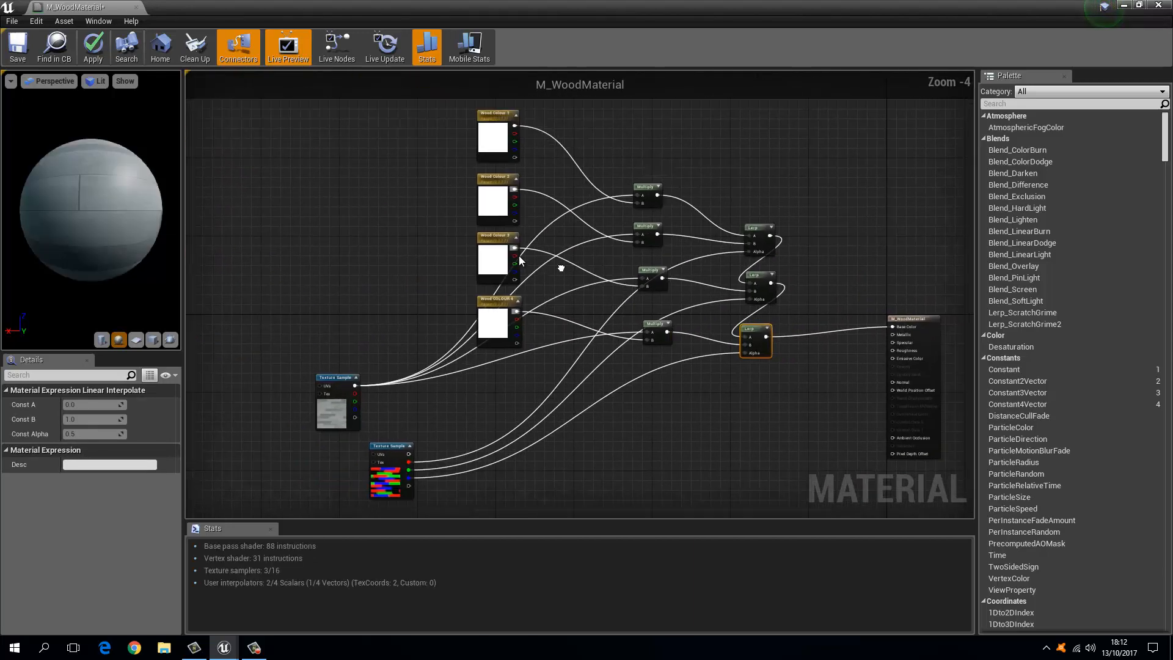
pyautogui.moveTo(561, 268); pyautogui.dragTo(563, 269, button='right')
# Step: Try a blue tint (Hex sRGB 007EFFFF) on Wood Colour 1, inspect it on the preview sphere and cancel the colour change
pyautogui.moveTo(141, 167); pyautogui.dragTo(31, 201)
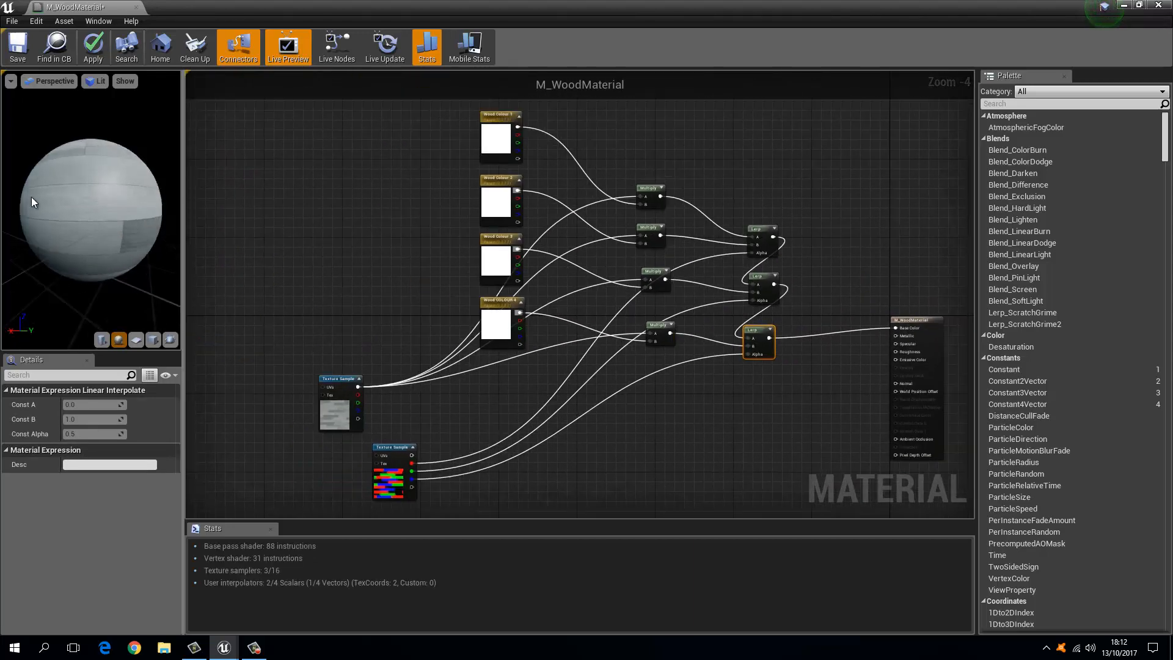
pyautogui.doubleClick(489, 127)
pyautogui.click(529, 187)
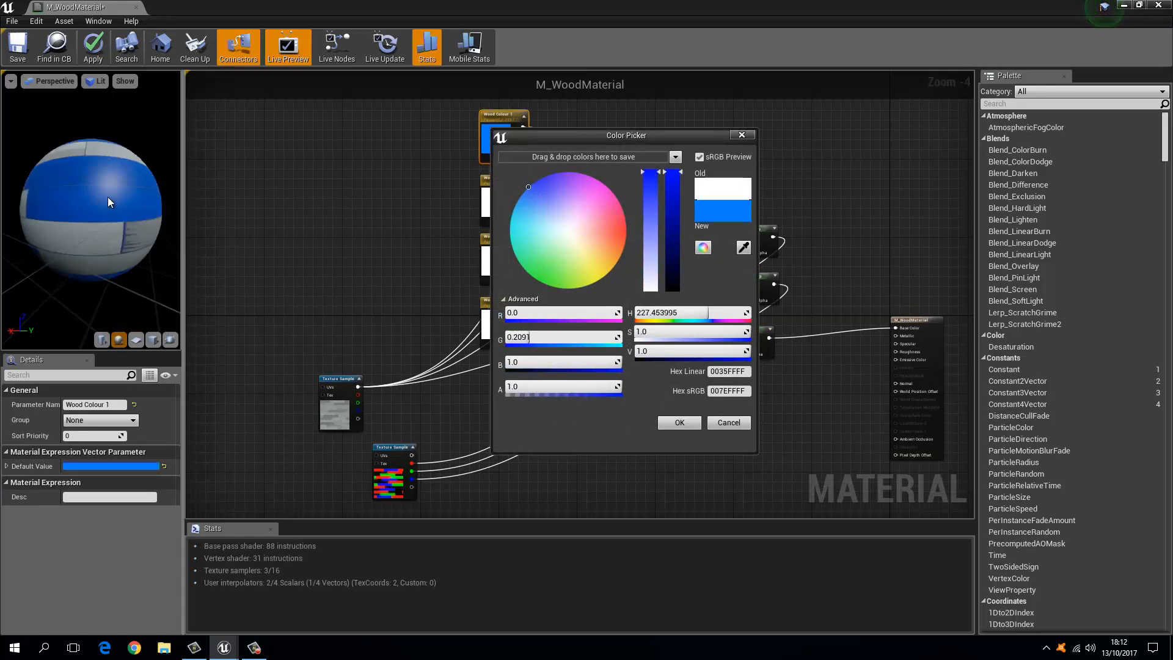
pyautogui.moveTo(108, 196); pyautogui.dragTo(62, 182)
pyautogui.moveTo(138, 212)
pyautogui.mouseDown()
pyautogui.moveTo(82, 193)
pyautogui.moveTo(157, 220)
pyautogui.mouseUp()
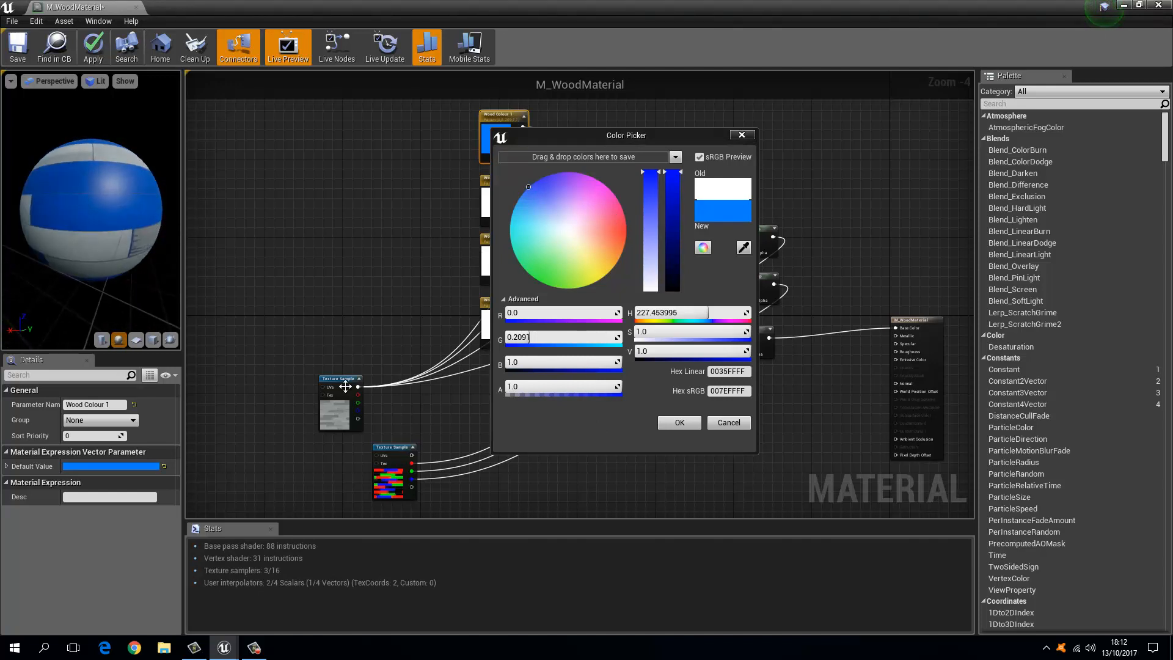
pyautogui.scroll(3, 345, 385)
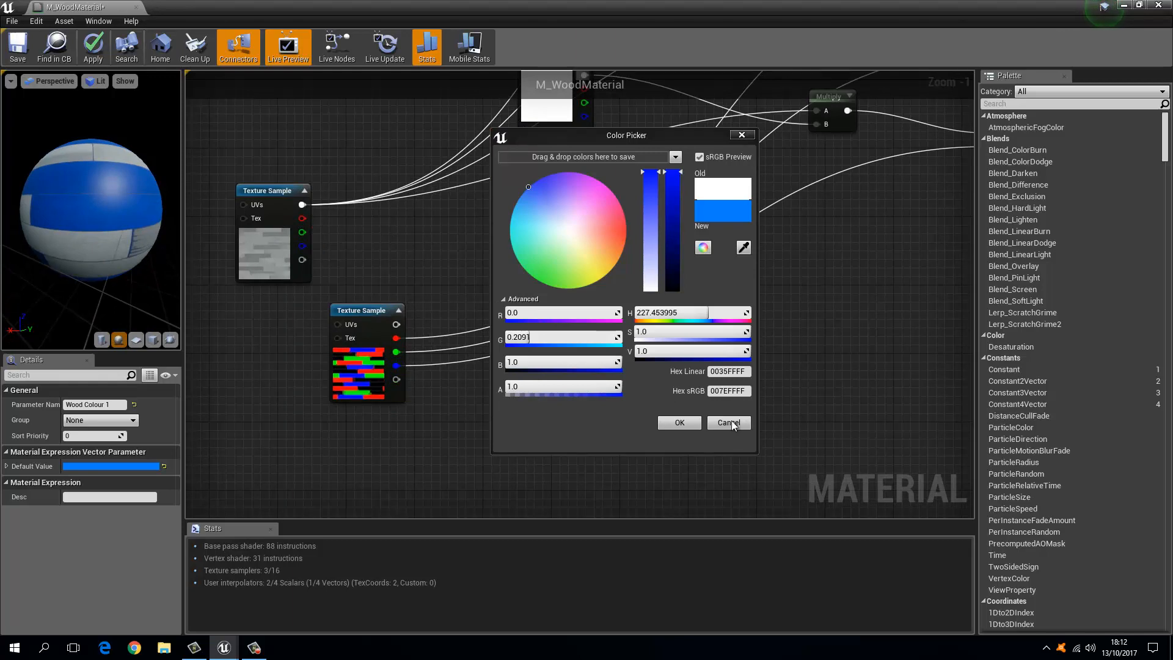
pyautogui.click(728, 422)
# Step: Move all nodes except the M_WoodMaterial output up and away from it as a group, and wrap them in a comment box
pyautogui.scroll(-8, 550, 282)
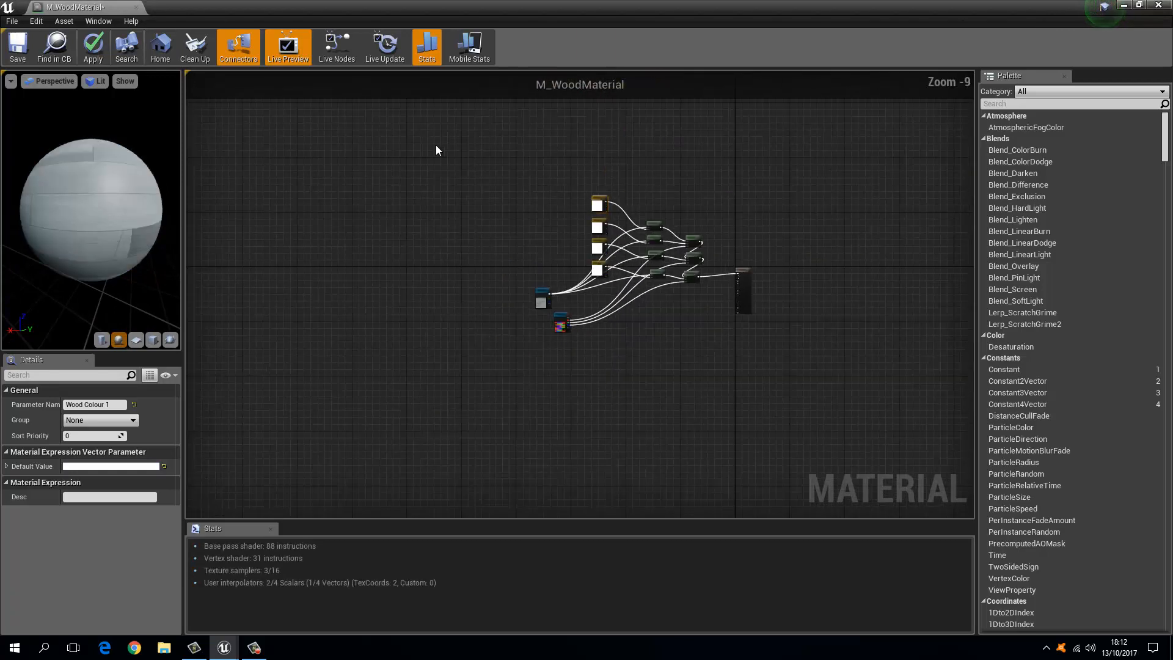
pyautogui.moveTo(436, 149); pyautogui.dragTo(750, 333)
pyautogui.moveTo(654, 272); pyautogui.dragTo(580, 227)
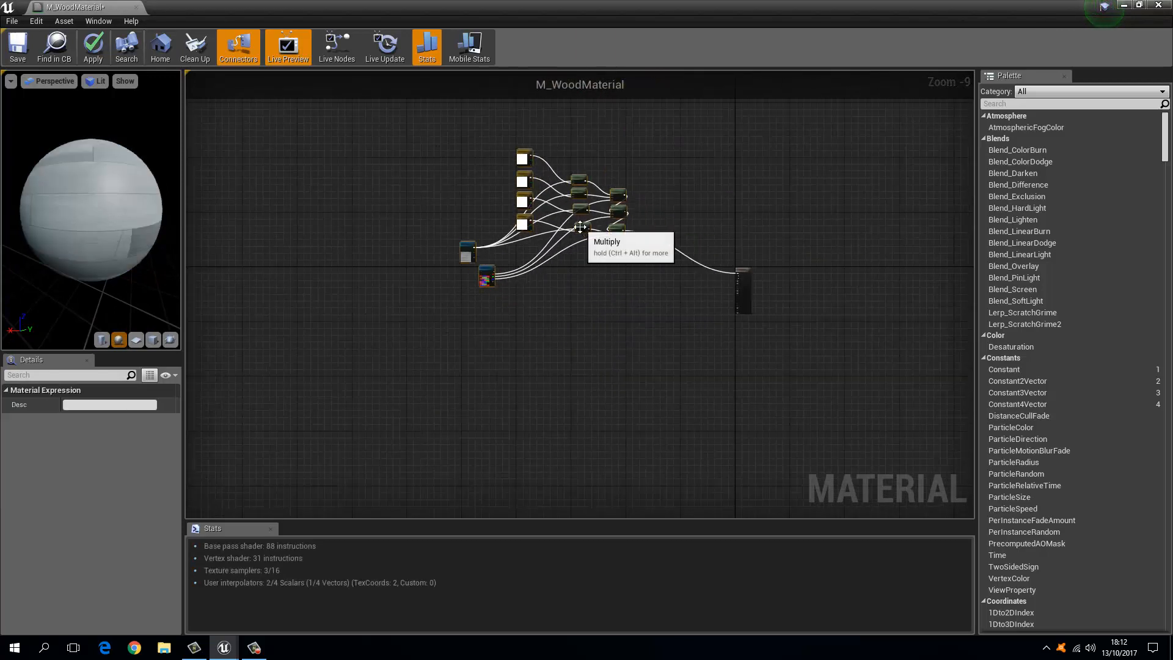
pyautogui.press('c')
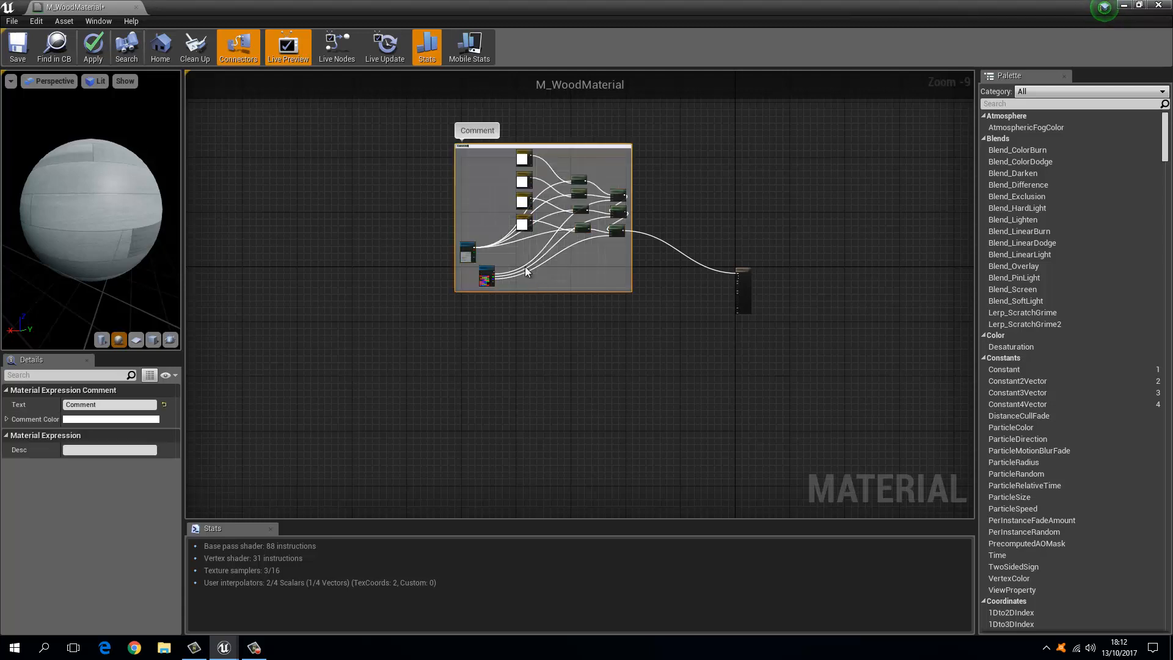
# Step: Try to rename the comment box around the colour nodes to COLOUR
pyautogui.doubleClick(477, 130)
pyautogui.write('c')
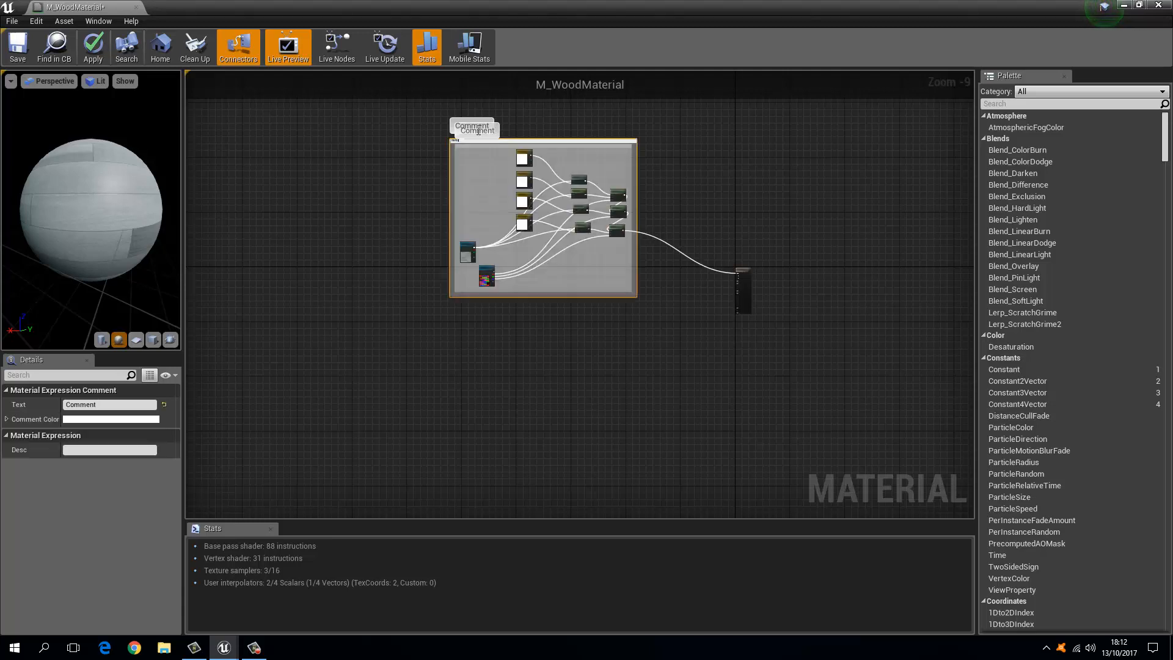
pyautogui.write('OLOUR')
pyautogui.click(517, 282)
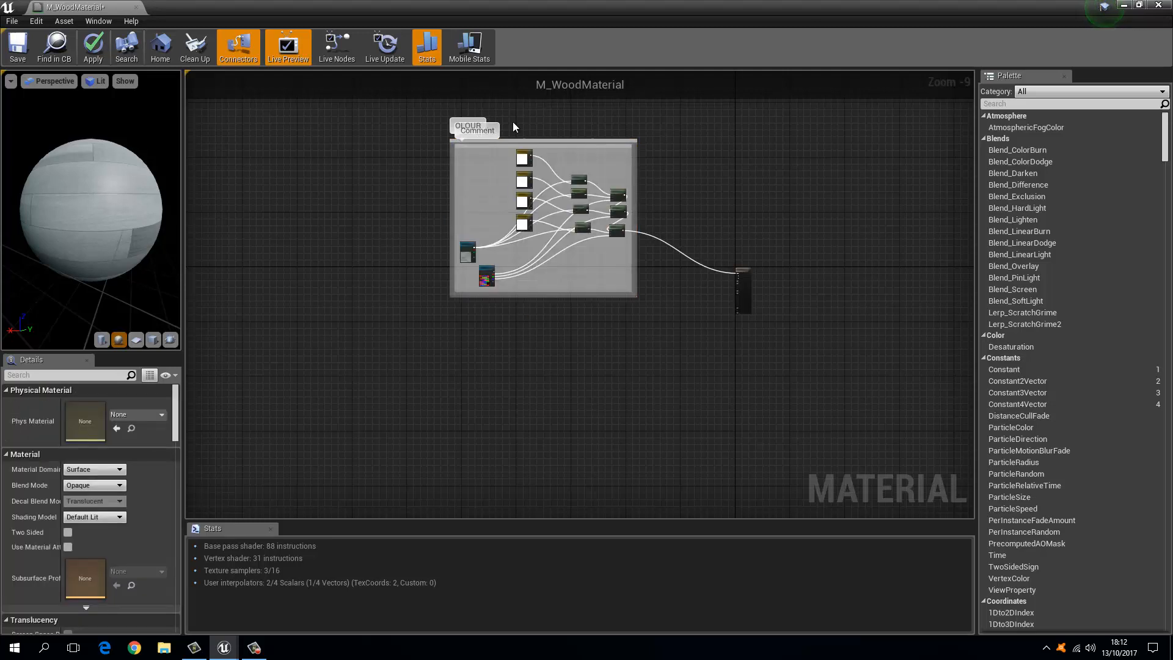
# Step: Move the commented node group out of the duplicate OLOUR comment box and delete that box
pyautogui.moveTo(490, 146); pyautogui.dragTo(456, 322)
pyautogui.click(527, 142)
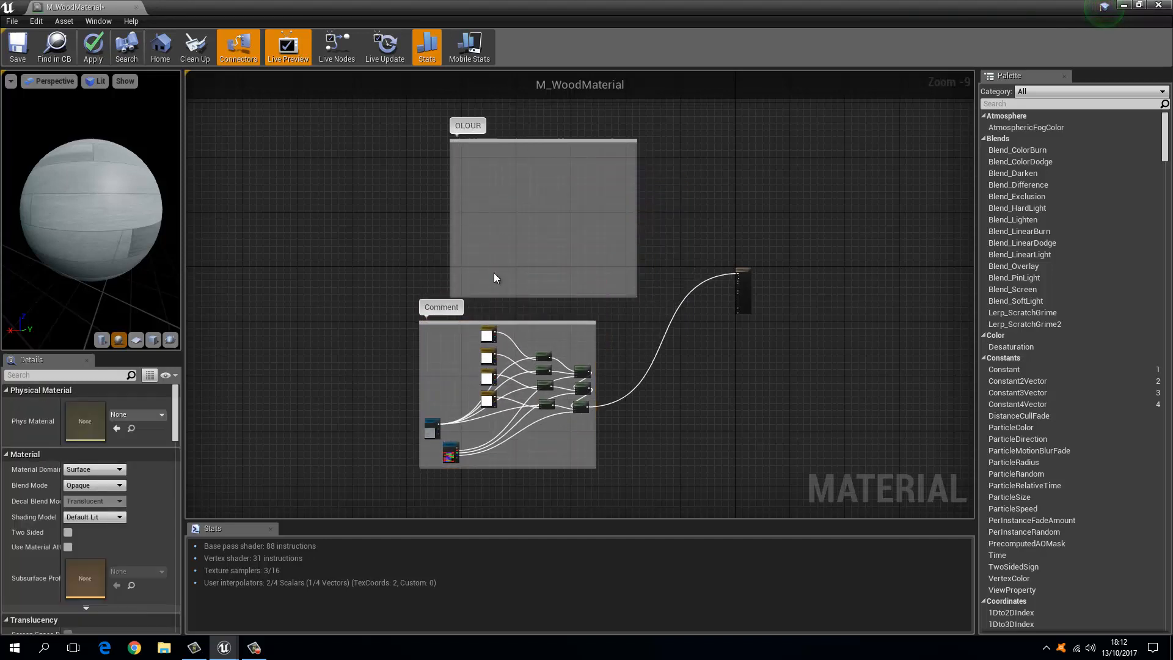
pyautogui.click(537, 176)
pyautogui.press('Delete')
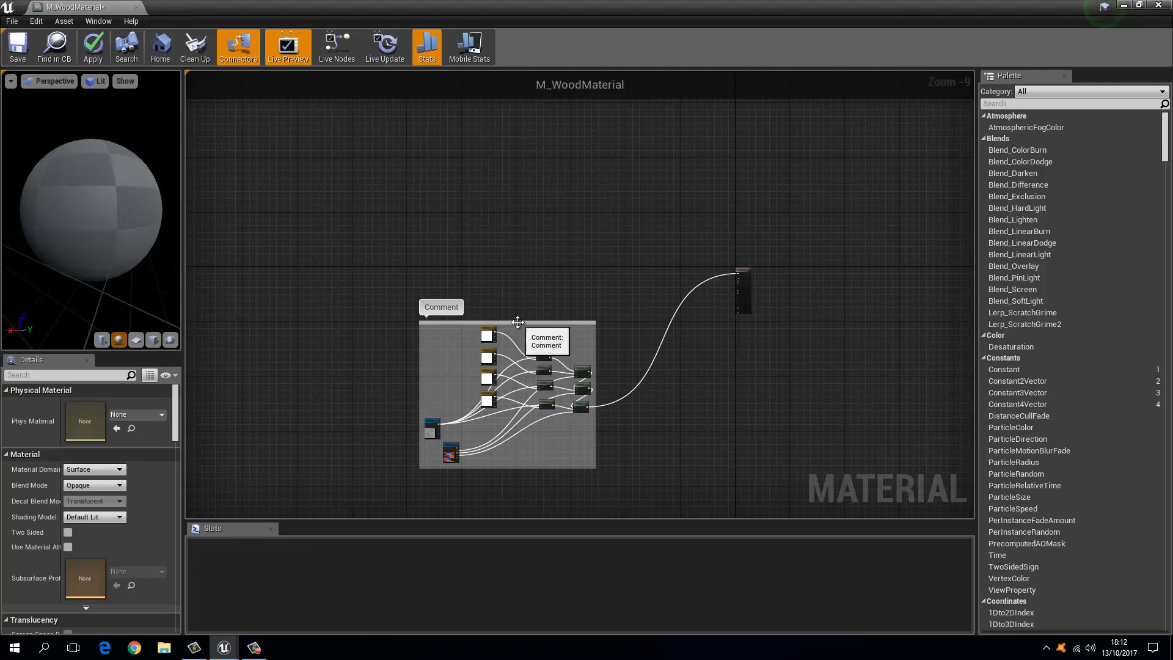
# Step: Move the commented node group back up so it sits higher than the M_WoodMaterial output node
pyautogui.moveTo(521, 321); pyautogui.dragTo(581, 126)
pyautogui.click(589, 307)
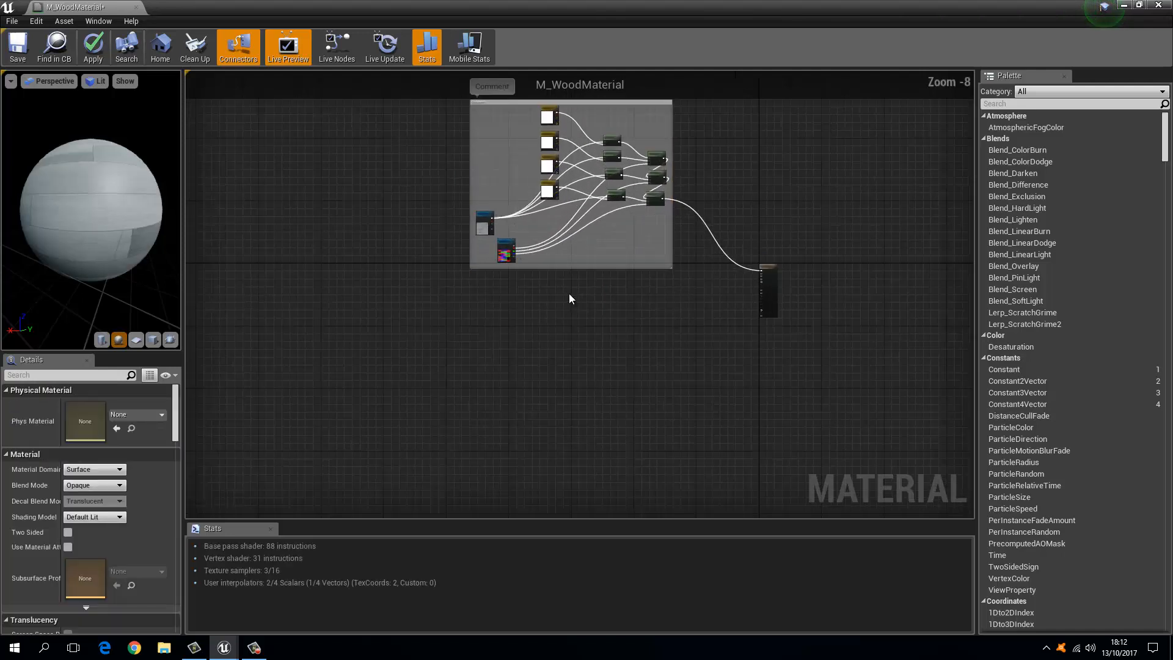
# Step: Add a new Lerp node in the empty area below the comment box, before the M_WoodMaterial output node
pyautogui.scroll(3, 569, 293)
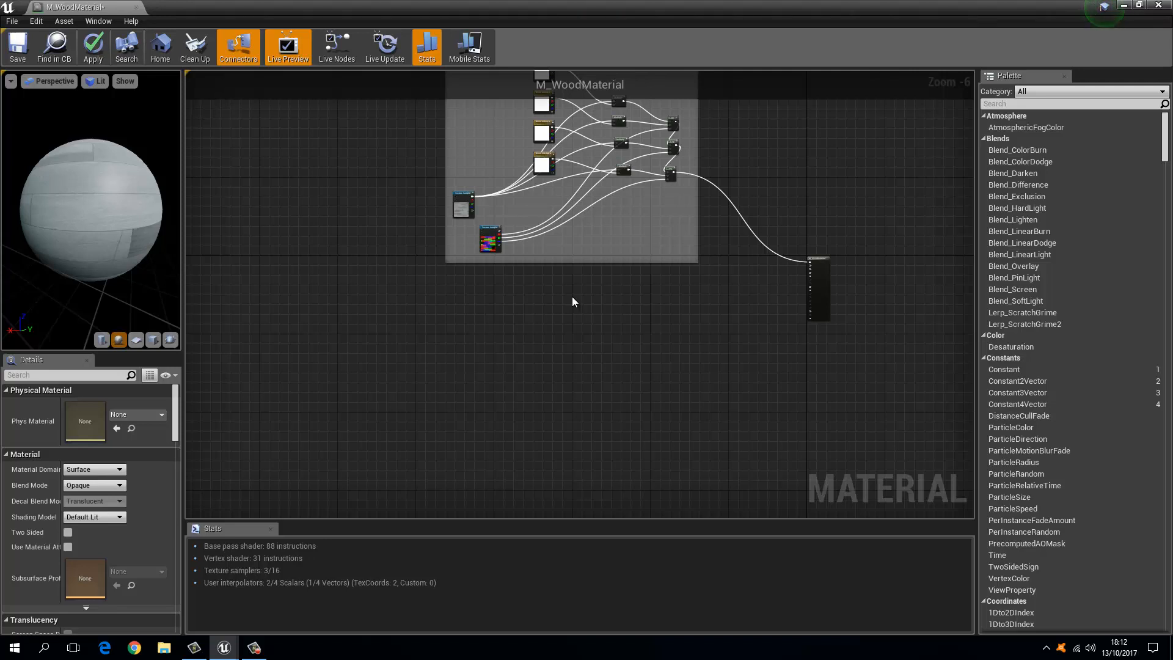
pyautogui.scroll(4, 608, 314)
pyautogui.moveTo(570, 319); pyautogui.dragTo(449, 301, button='right')
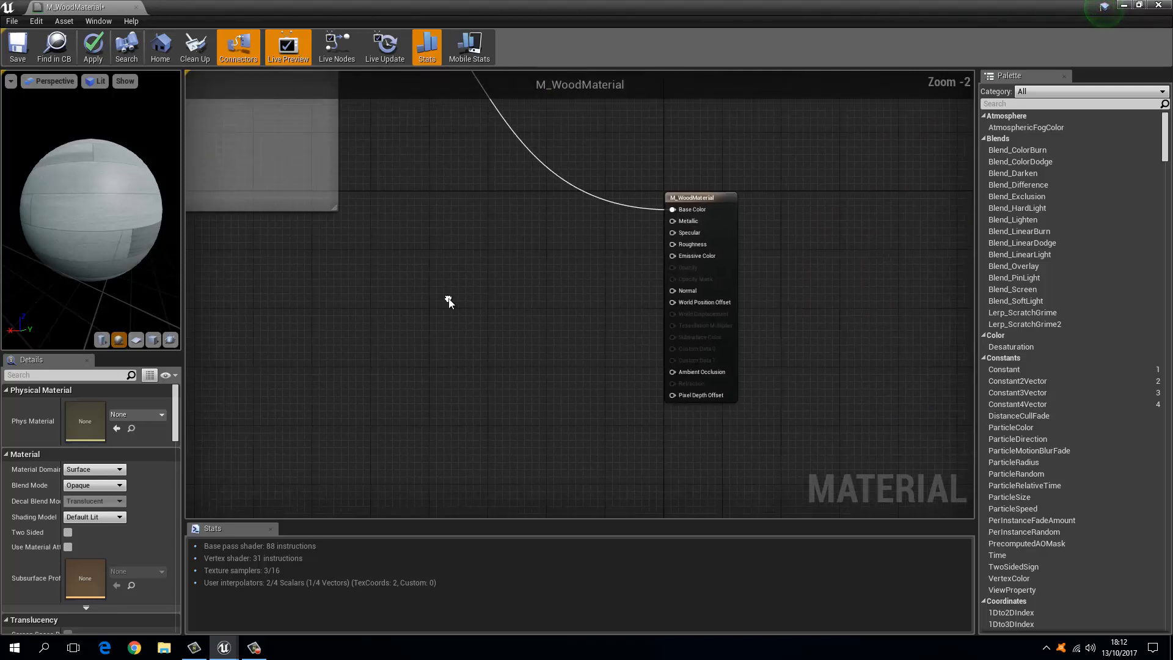
pyautogui.scroll(3, 538, 277)
pyautogui.moveTo(609, 243); pyautogui.dragTo(671, 231, button='right')
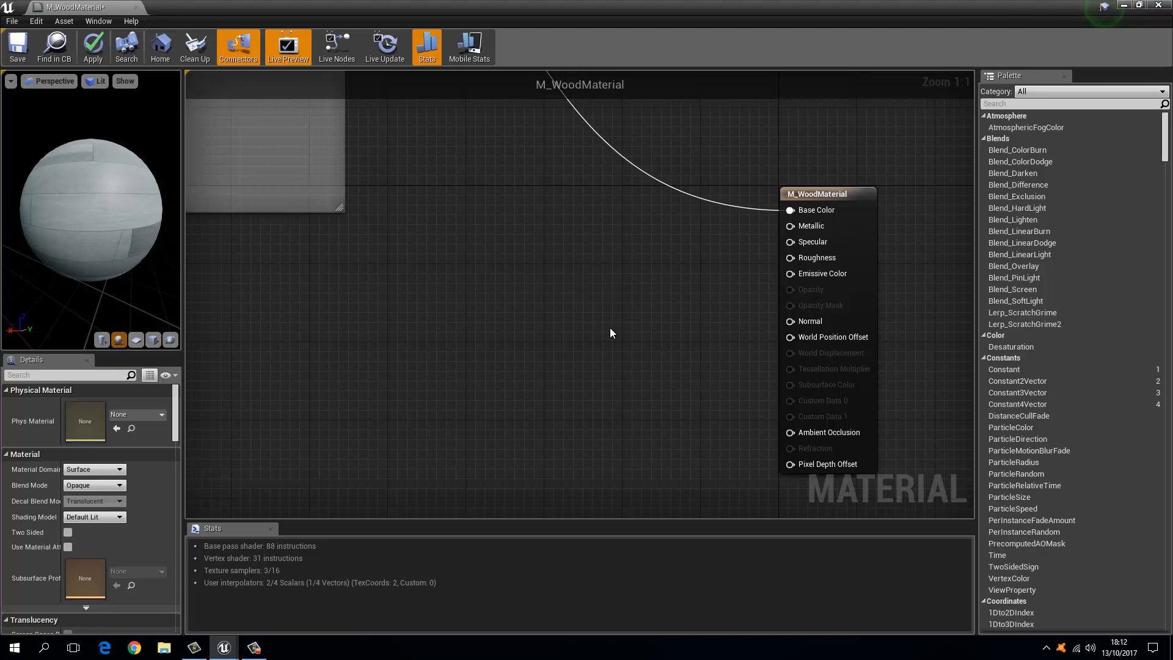
pyautogui.click(578, 301)
pyautogui.moveTo(584, 302); pyautogui.dragTo(521, 307)
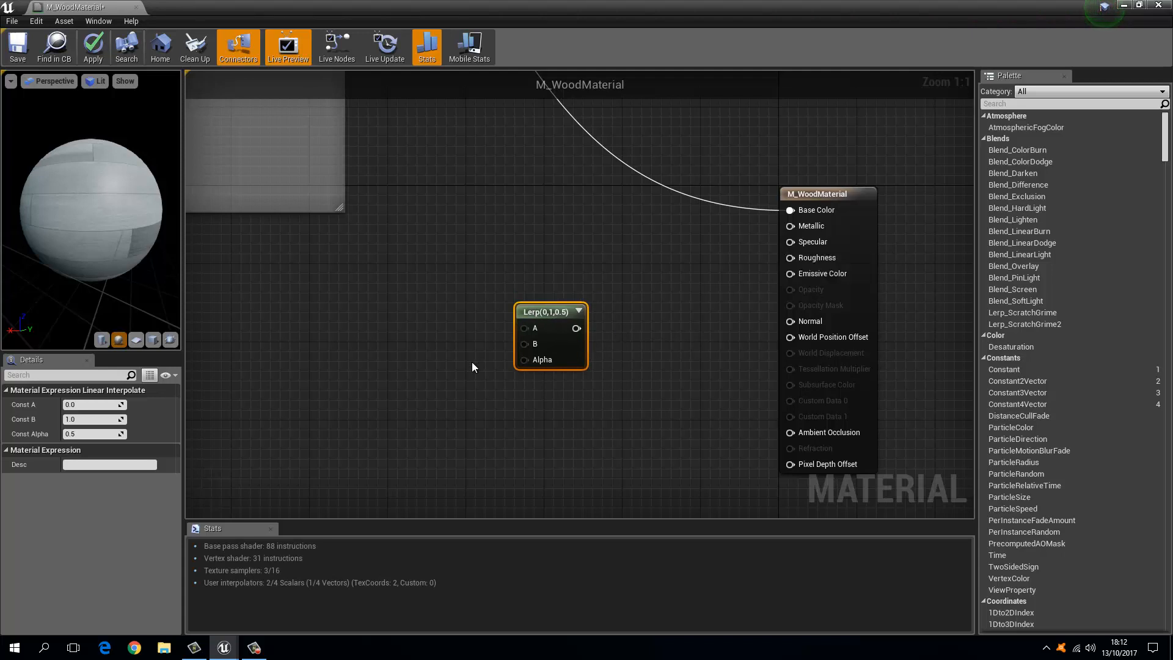
pyautogui.moveTo(451, 376); pyautogui.dragTo(654, 311, button='right')
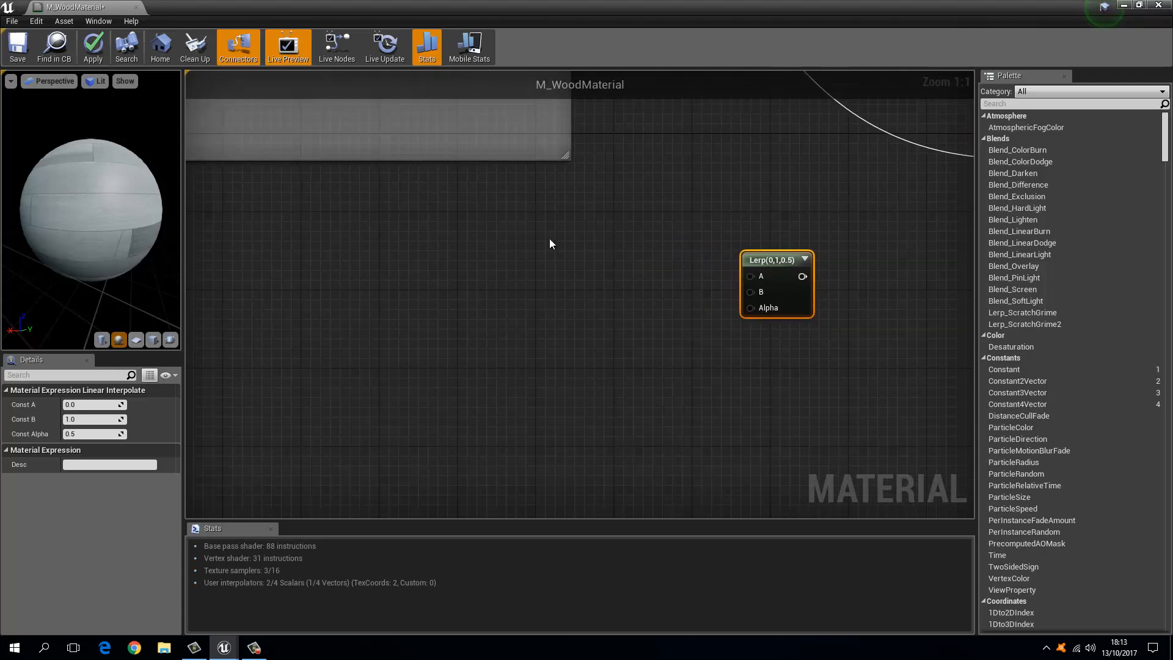
# Step: Add two Constant nodes before the new Lerp and convert the lower one to a parameter named rOUGHNESShIGH
pyautogui.click(481, 219)
pyautogui.click(479, 266)
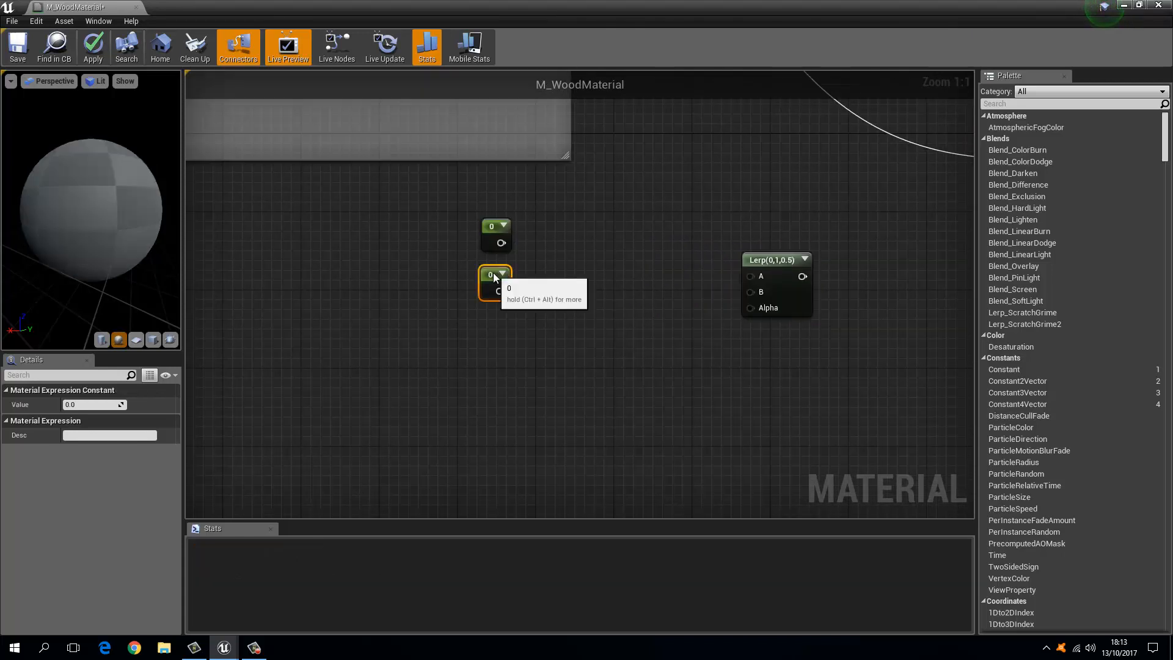
pyautogui.rightClick(493, 272)
pyautogui.click(525, 280)
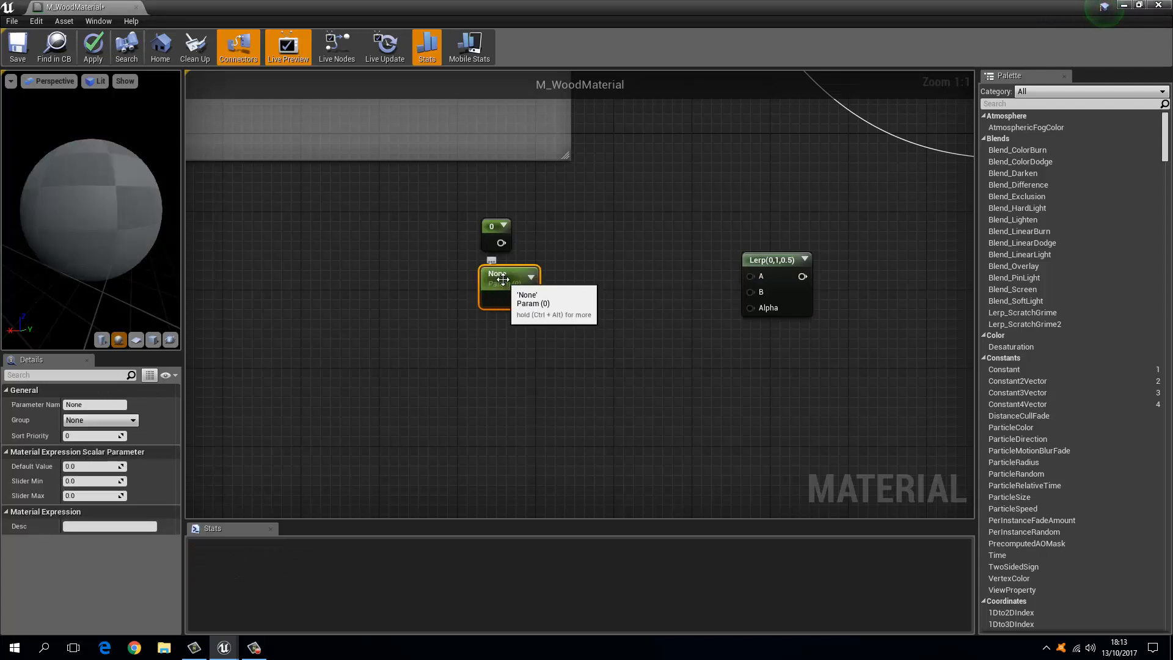
pyautogui.click(91, 404)
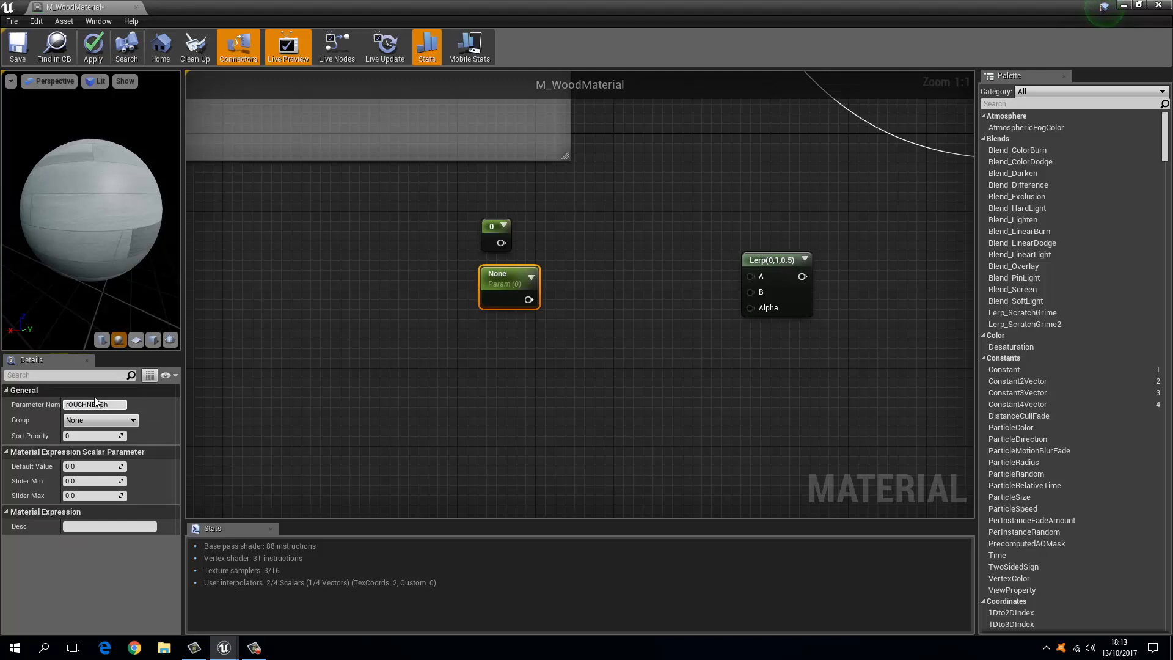
pyautogui.write('rOUGHNESShIGH')
pyautogui.press('Return')
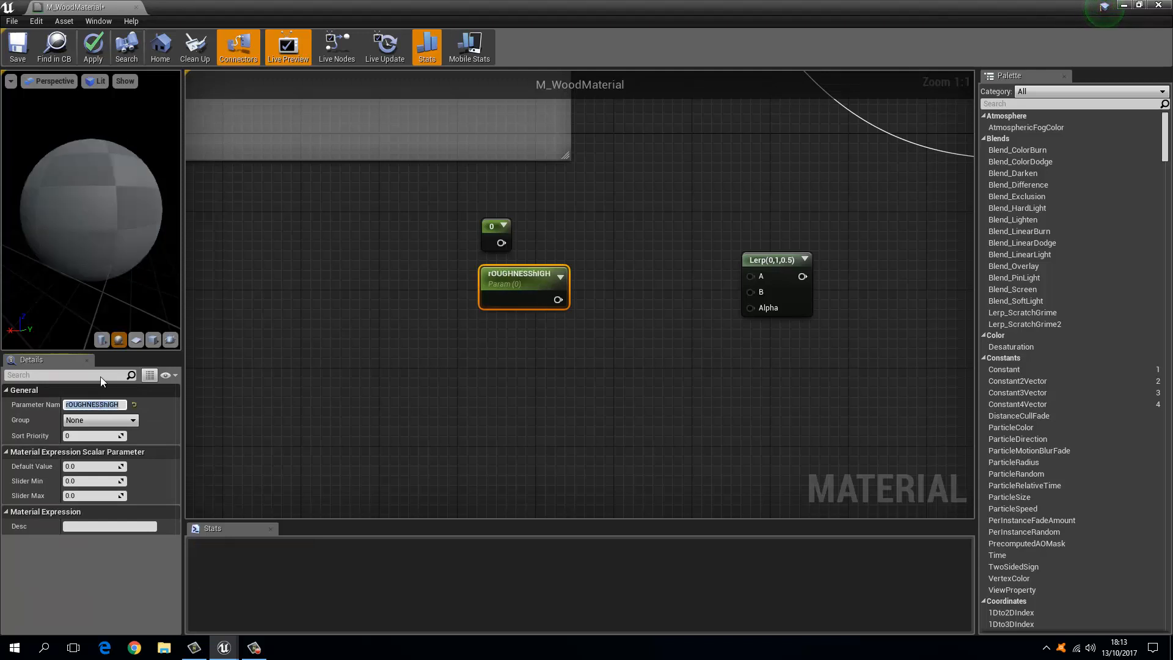
# Step: Convert the remaining Constant node to a parameter and name it rOUGHNESSlOW
pyautogui.click(491, 230)
pyautogui.rightClick(491, 230)
pyautogui.click(524, 237)
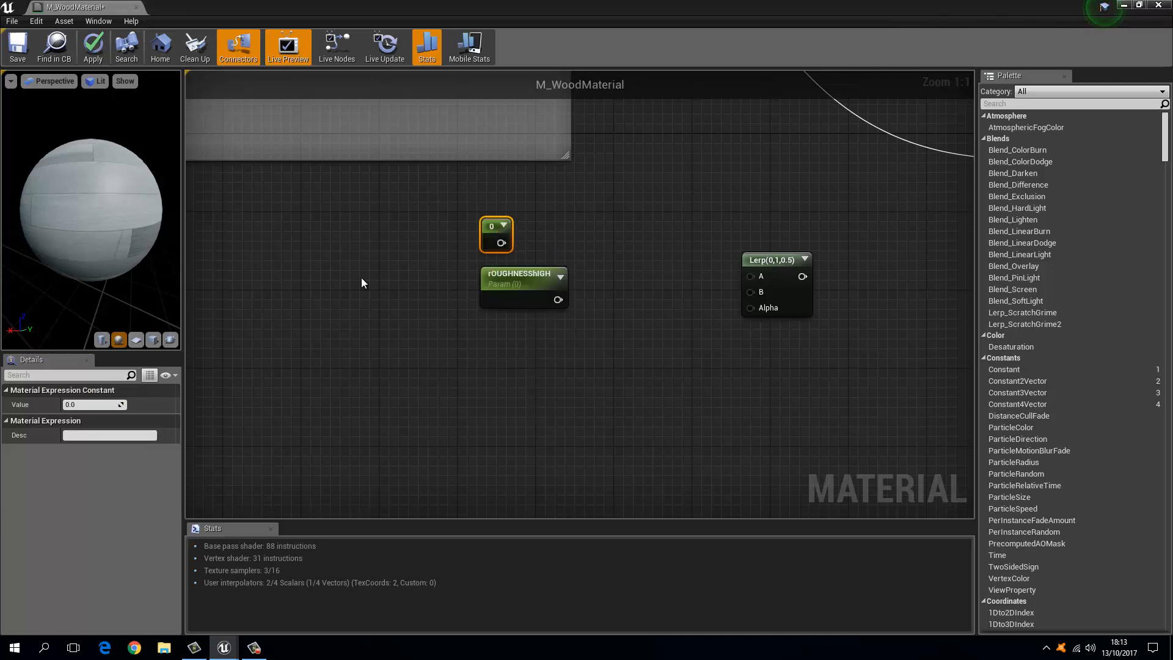
pyautogui.click(95, 405)
pyautogui.write('rOU')
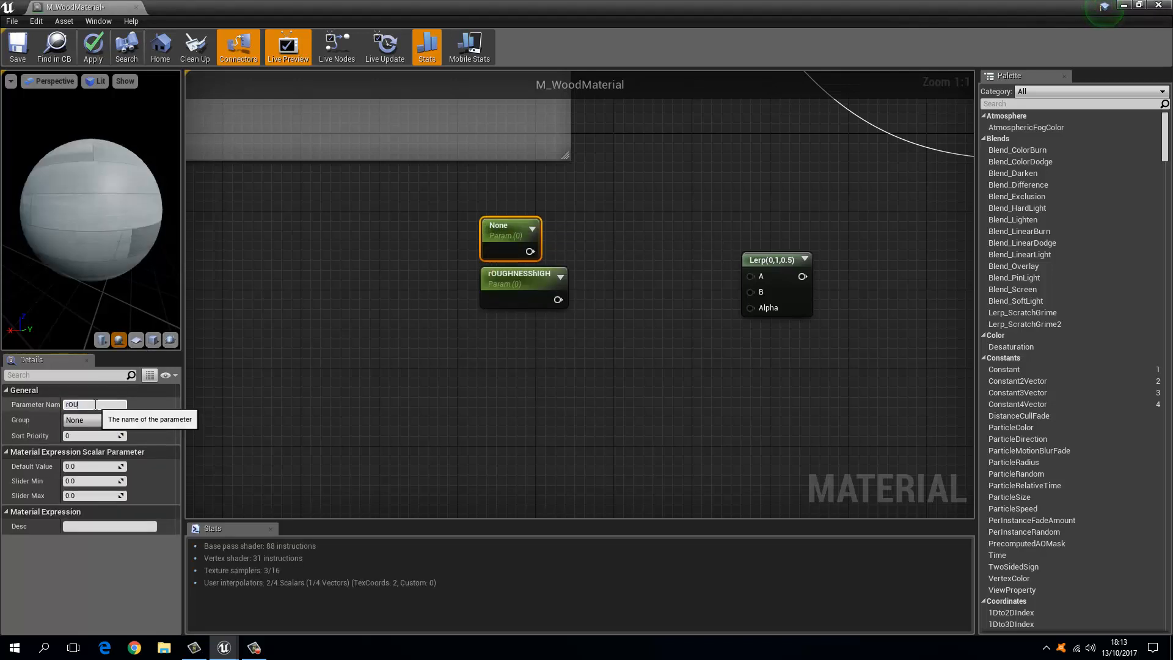
pyautogui.write('GHNESSlOW')
pyautogui.press('Return')
# Step: Set the default value of the rOUGHNESShIGH parameter to 1
pyautogui.click(533, 282)
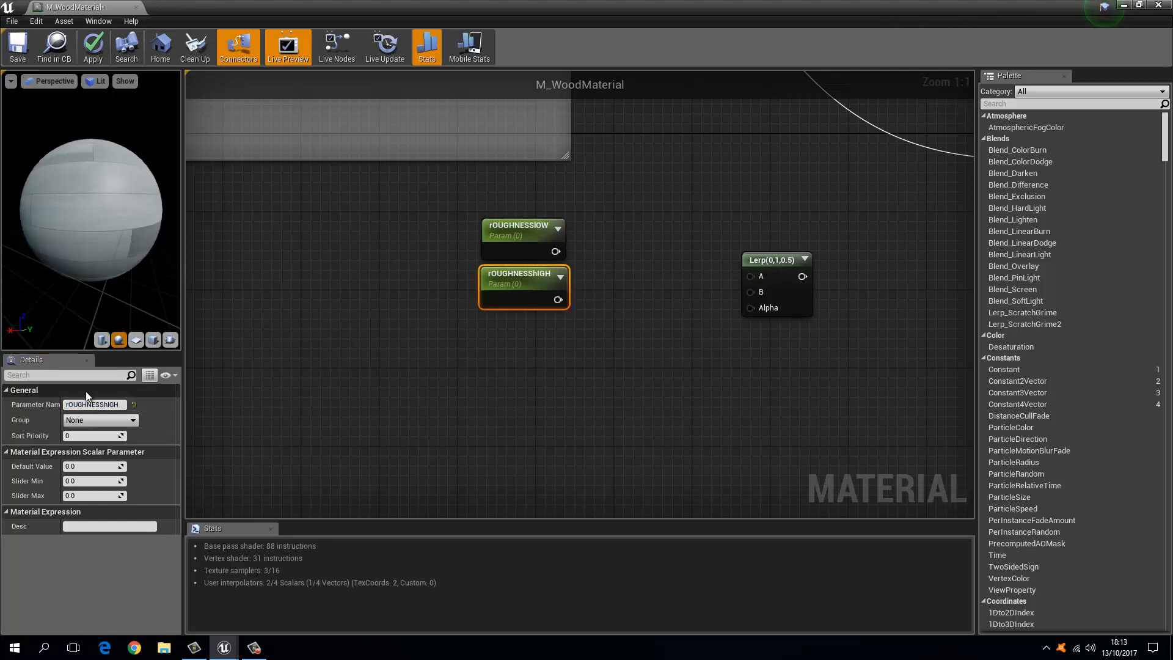
pyautogui.click(92, 466)
pyautogui.write('1')
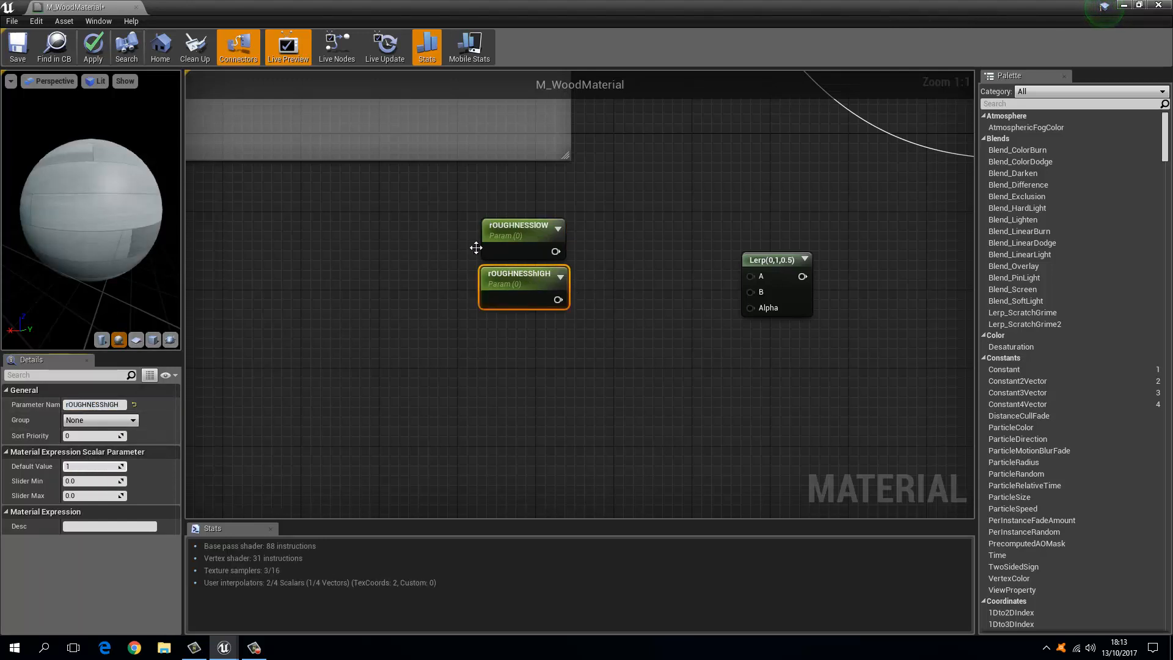
# Step: Connect rOUGHNESSlOW to the Lerp's A input and rOUGHNESShIGH to its B input, and align the Lerp beside them
pyautogui.moveTo(750, 292); pyautogui.dragTo(558, 300)
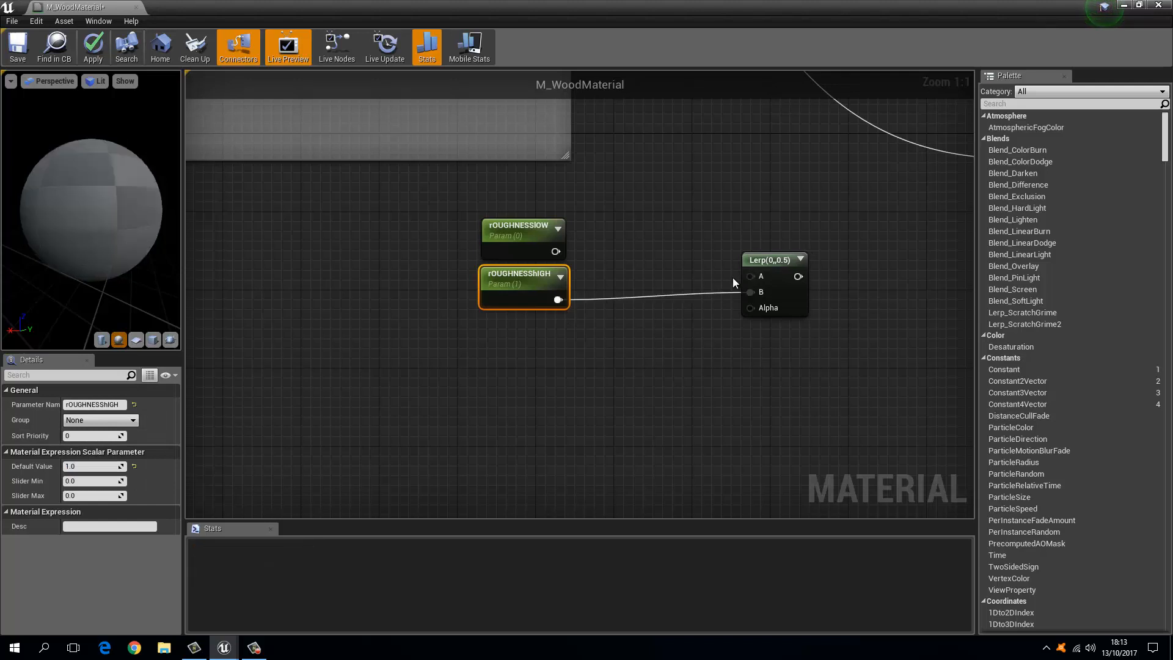
pyautogui.moveTo(755, 276); pyautogui.dragTo(557, 252)
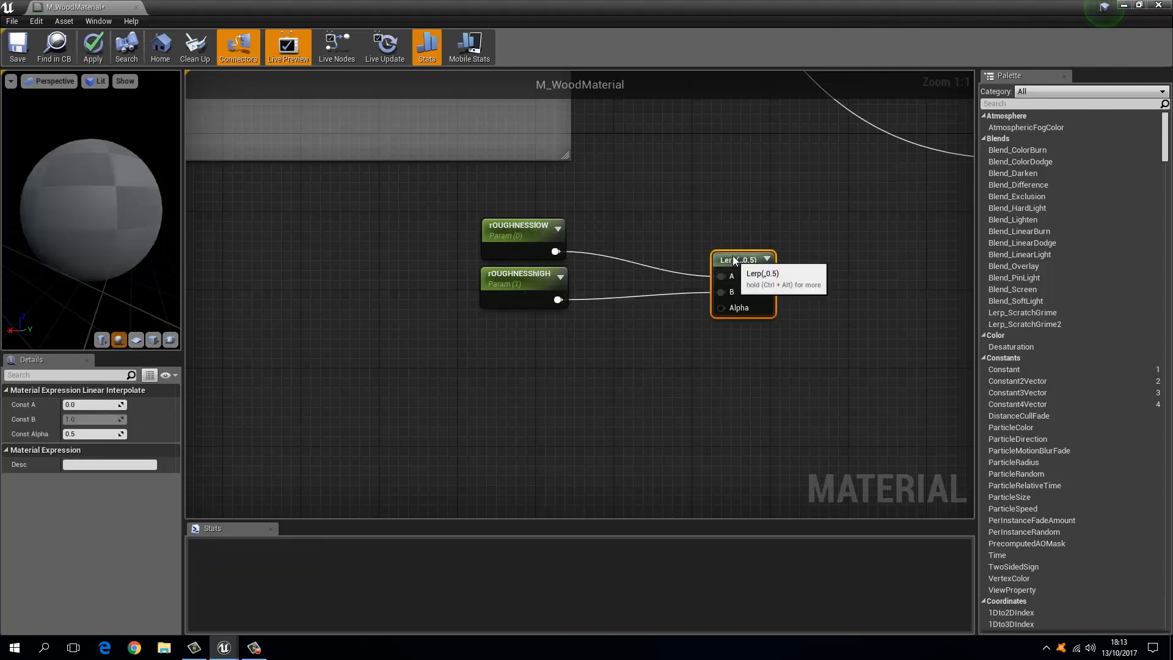
pyautogui.moveTo(733, 259); pyautogui.dragTo(733, 240)
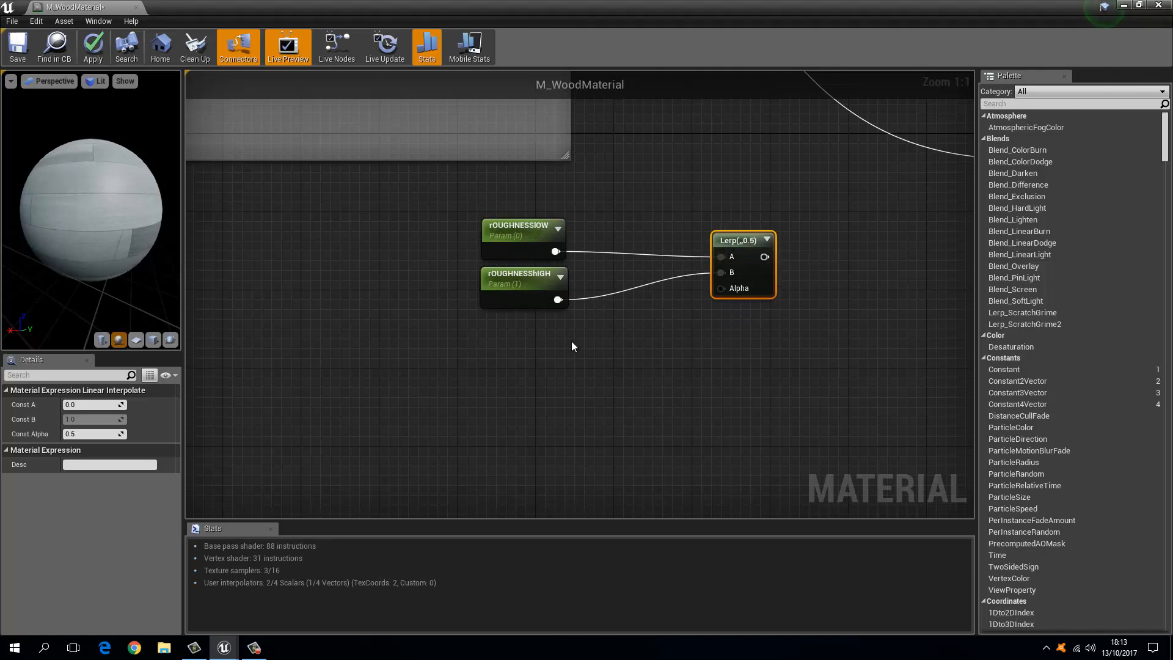
# Step: Add a Clamp node feeding the Lerp's Alpha input and place it below the roughness parameters
pyautogui.moveTo(718, 288); pyautogui.dragTo(558, 387)
pyautogui.write('clamp')
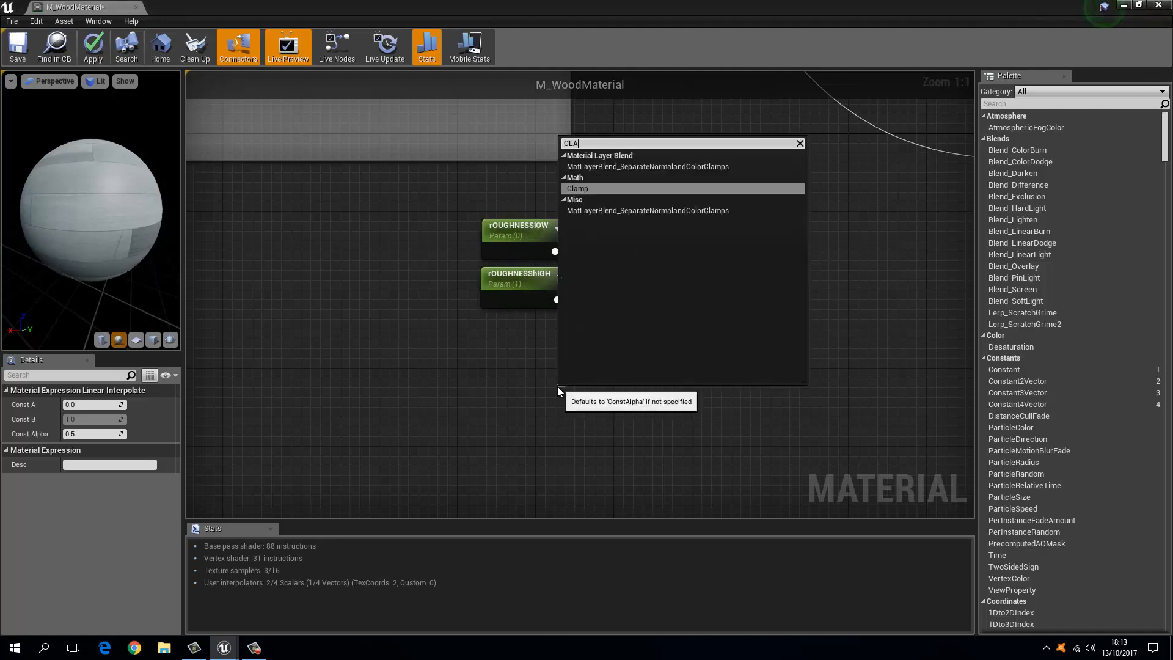
pyautogui.press('Return')
pyautogui.moveTo(606, 401); pyautogui.dragTo(526, 404)
# Step: Add a Power node feeding the Clamp's main input and place it just before the Clamp
pyautogui.moveTo(500, 365); pyautogui.dragTo(627, 293, button='right')
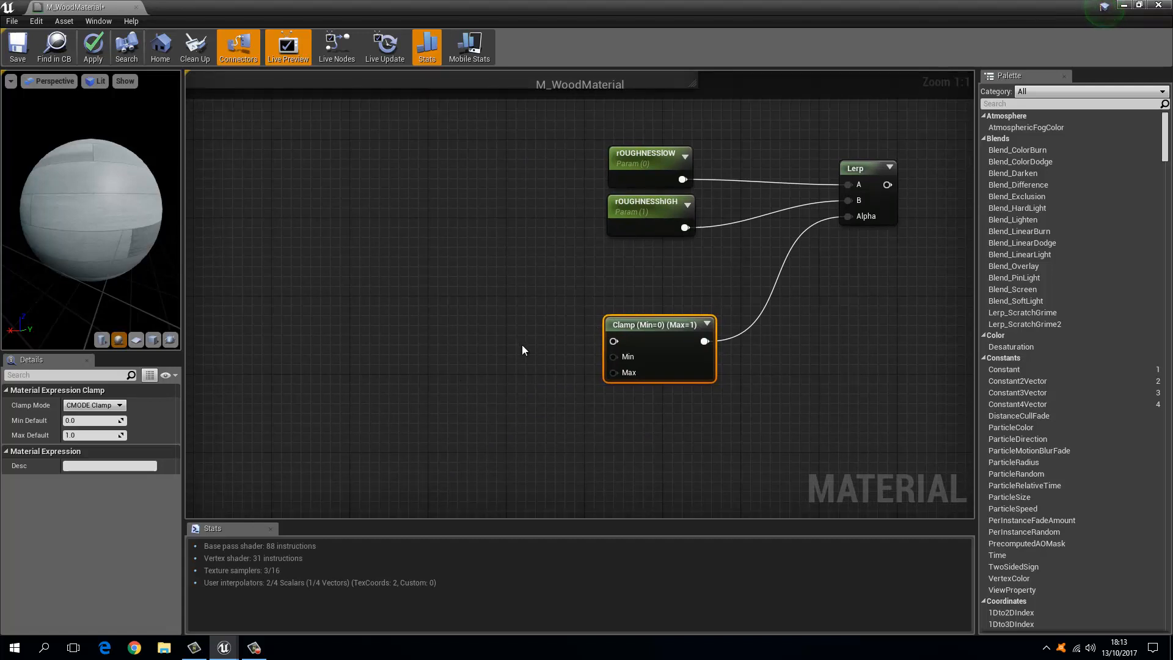
pyautogui.moveTo(612, 341); pyautogui.dragTo(493, 283)
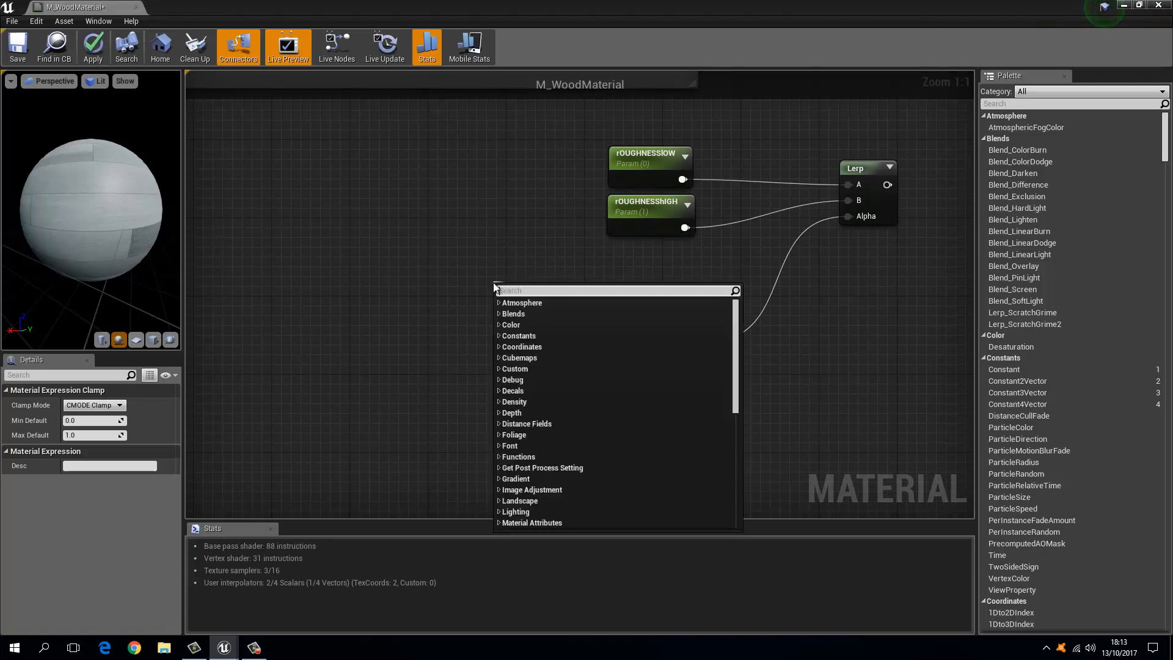
pyautogui.write('POW')
pyautogui.press('Return')
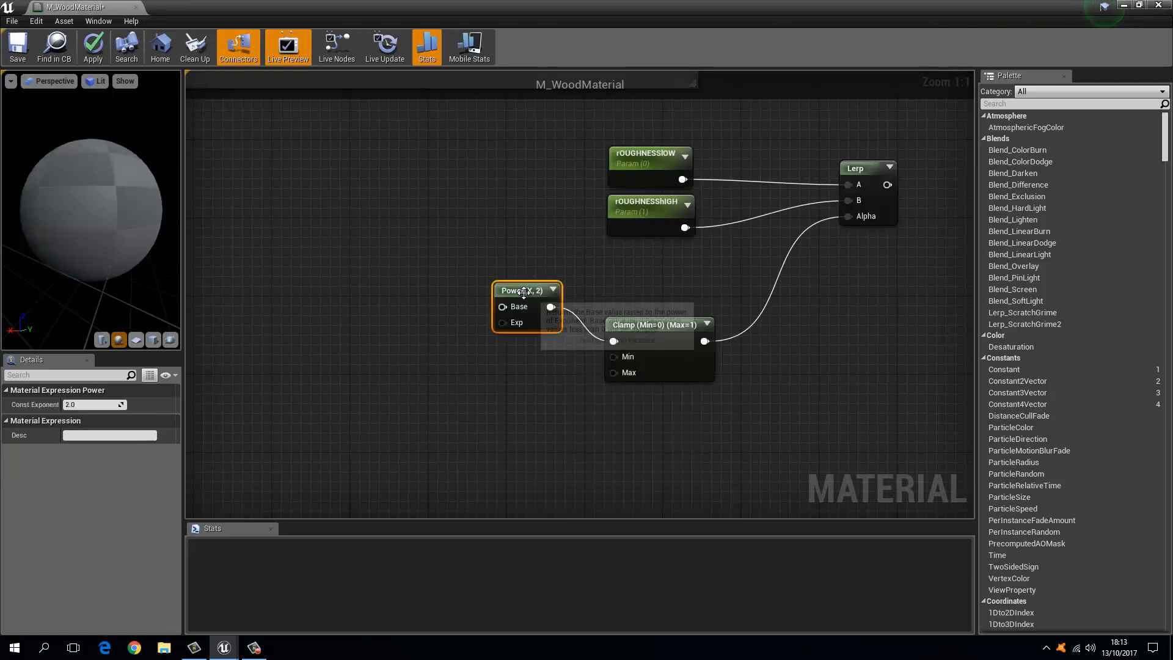
pyautogui.moveTo(474, 288); pyautogui.dragTo(503, 298)
# Step: Bring the Wood_A texture from the Content Browser into the material graph and place its sample node before the Power node
pyautogui.moveTo(354, 317); pyautogui.dragTo(554, 329, button='right')
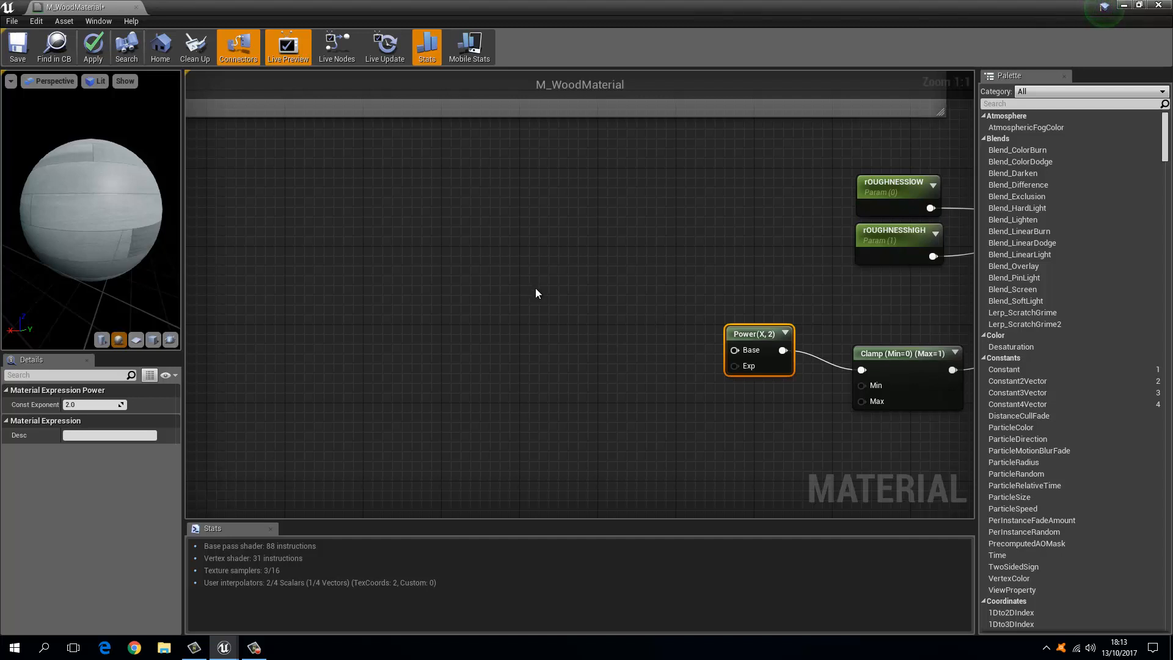
pyautogui.moveTo(595, 314); pyautogui.dragTo(483, 265, button='right')
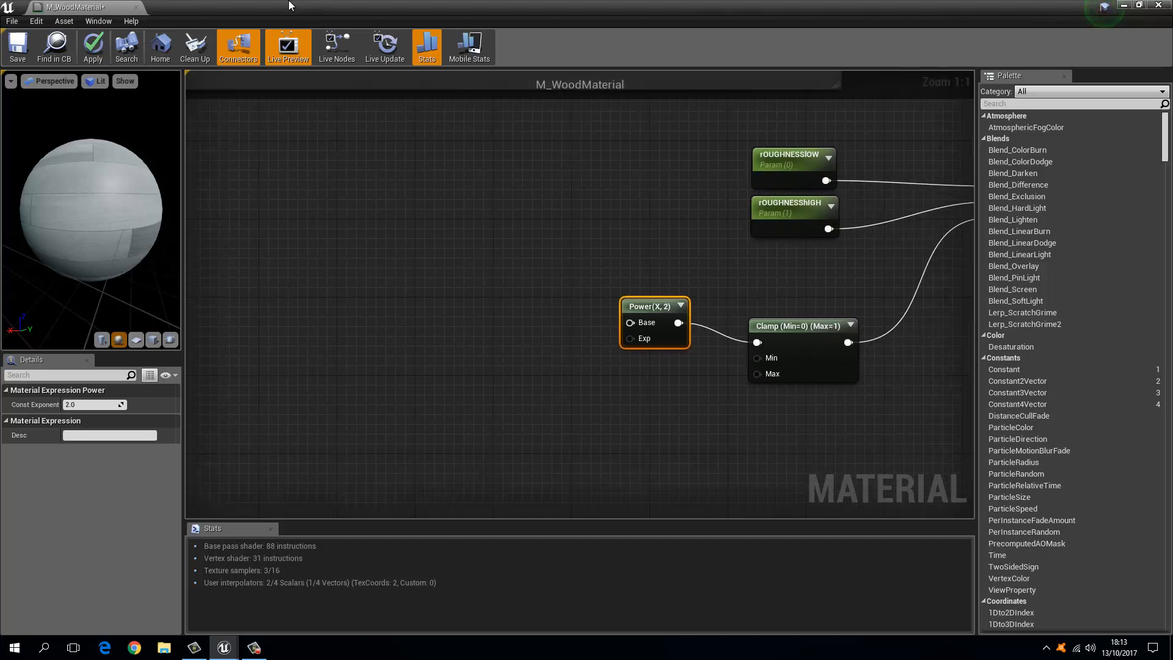
pyautogui.moveTo(290, 5); pyautogui.dragTo(510, 112)
pyautogui.moveTo(508, 111); pyautogui.dragTo(488, 94)
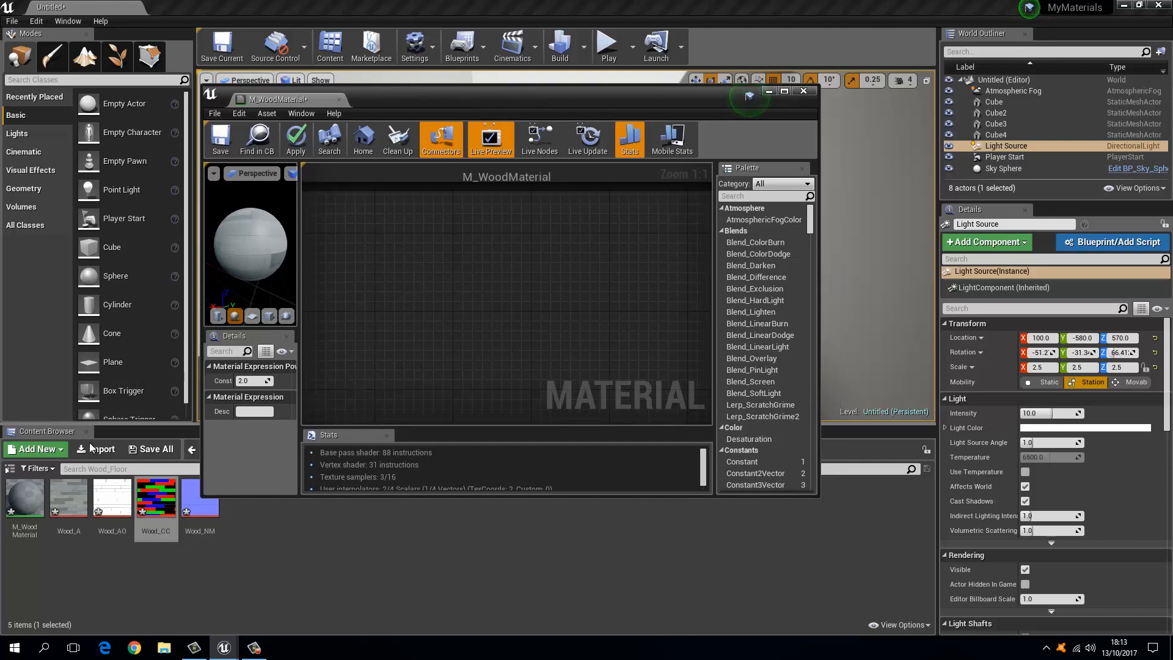
pyautogui.moveTo(68, 502); pyautogui.dragTo(366, 342)
pyautogui.moveTo(485, 53); pyautogui.dragTo(486, 1)
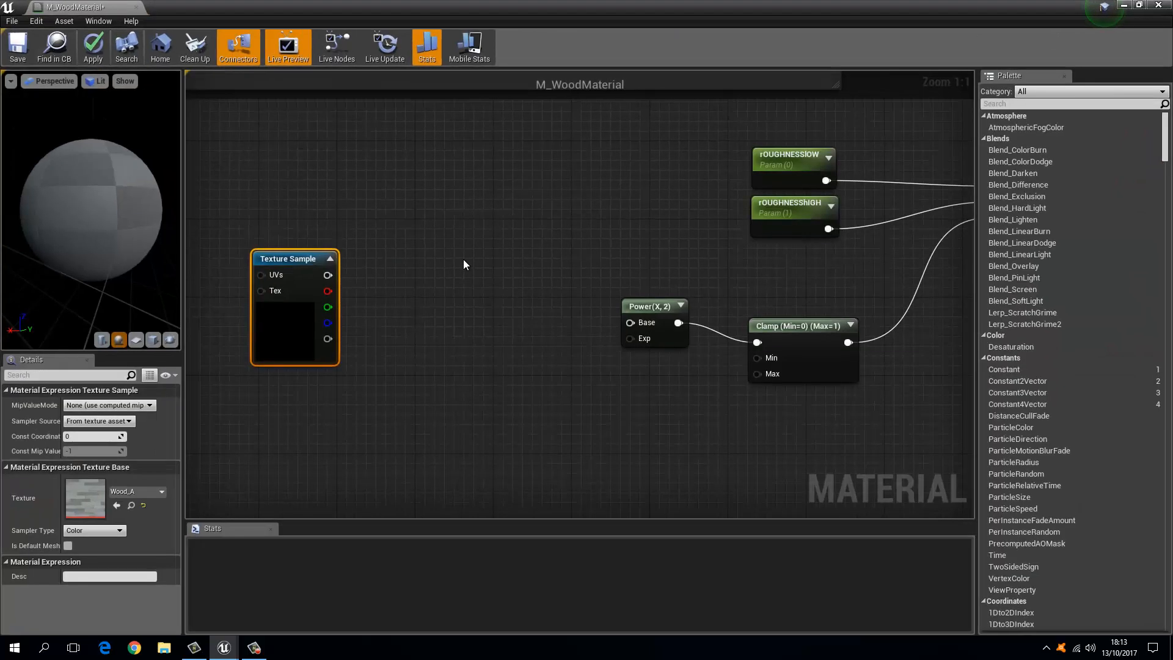
pyautogui.moveTo(463, 260); pyautogui.dragTo(435, 200, button='right')
pyautogui.moveTo(259, 251); pyautogui.dragTo(403, 251)
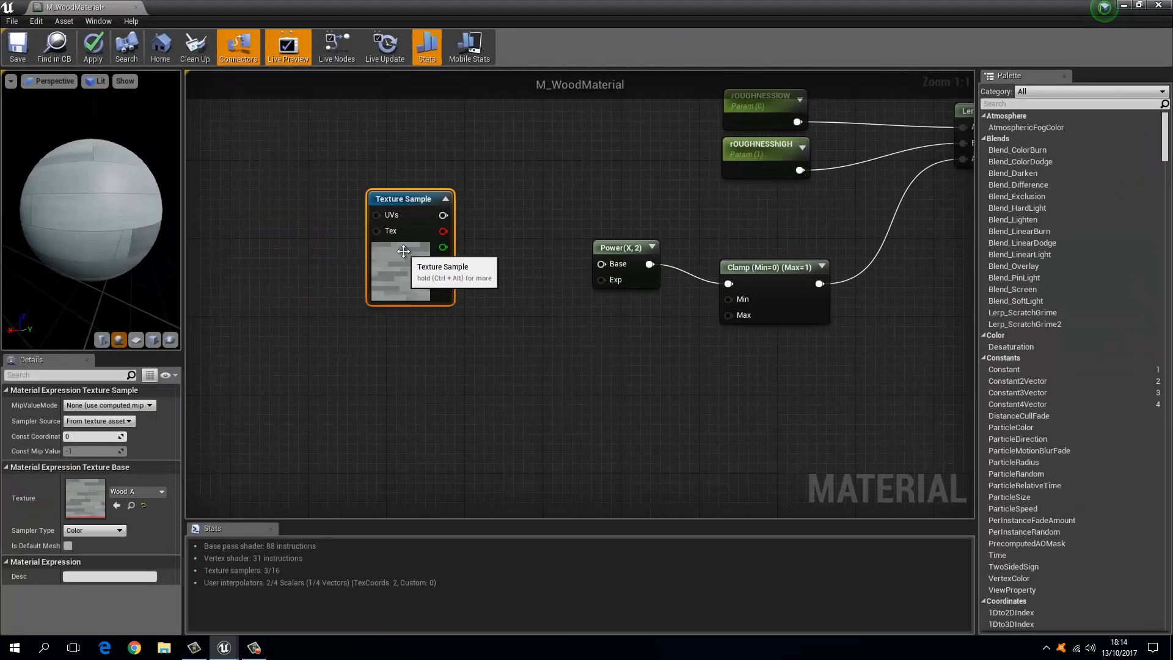
# Step: Convert the Wood_A texture sample to a parameter named rOUGHNESStEX
pyautogui.rightClick(387, 202)
pyautogui.click(421, 213)
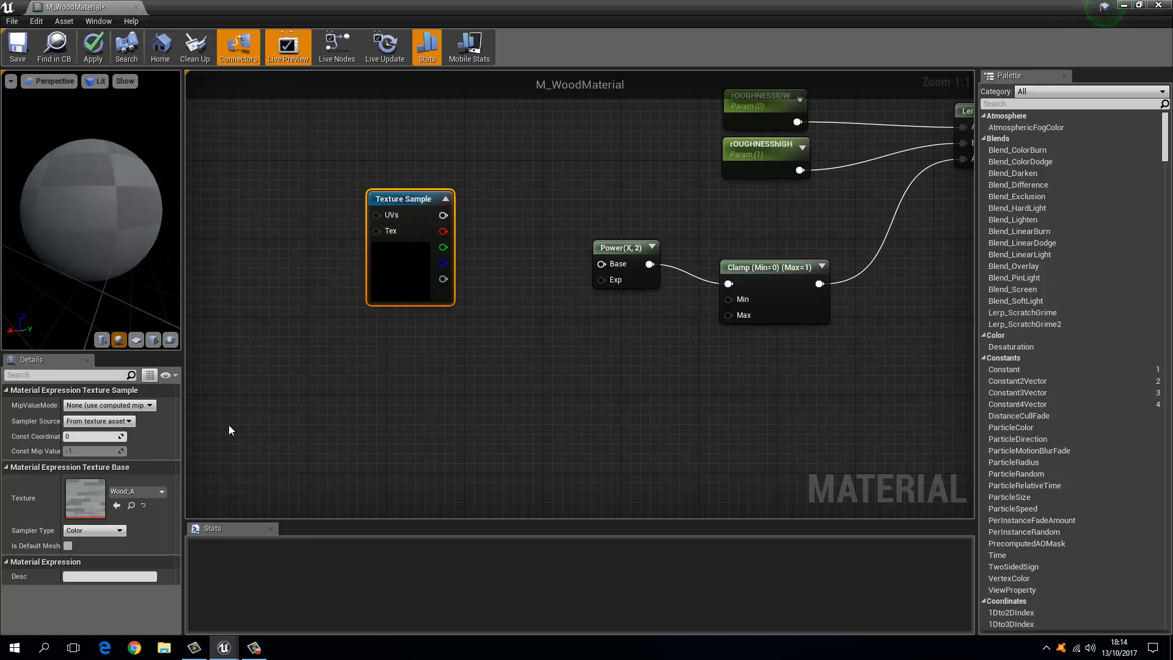
pyautogui.rightClick(405, 207)
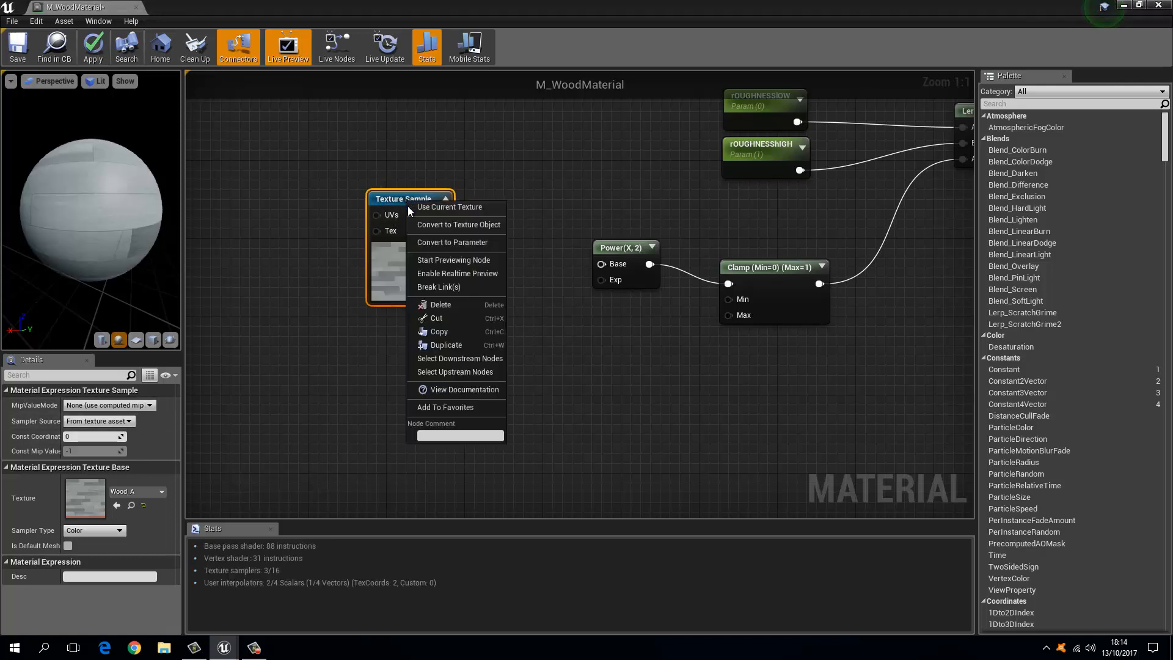
pyautogui.click(472, 243)
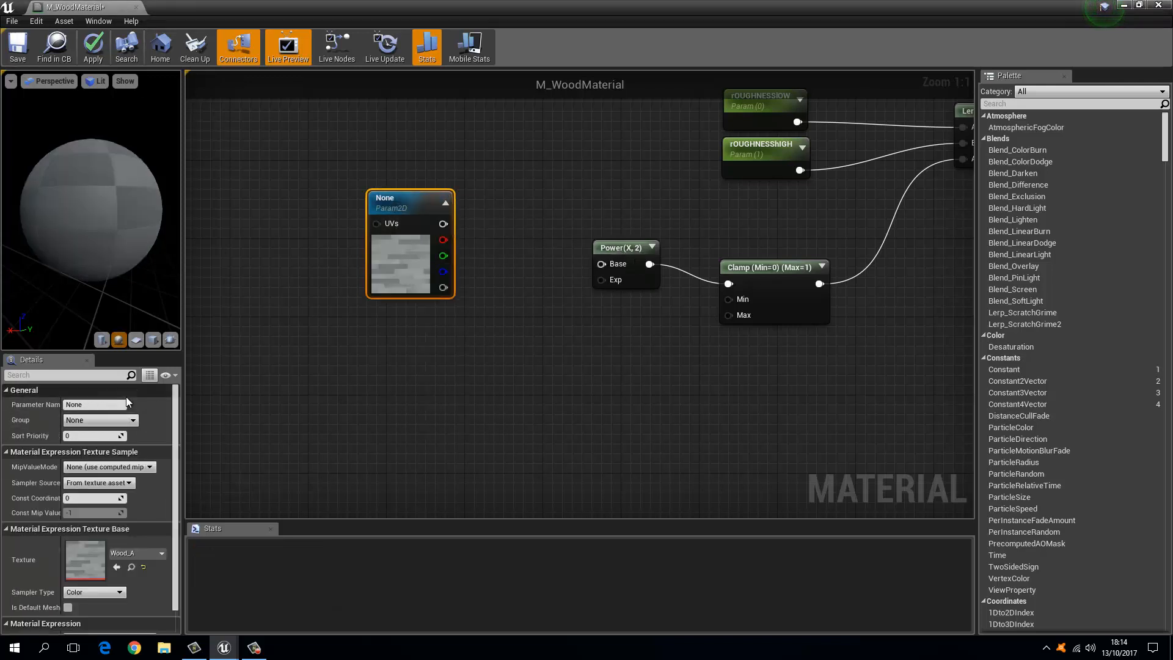
pyautogui.click(105, 404)
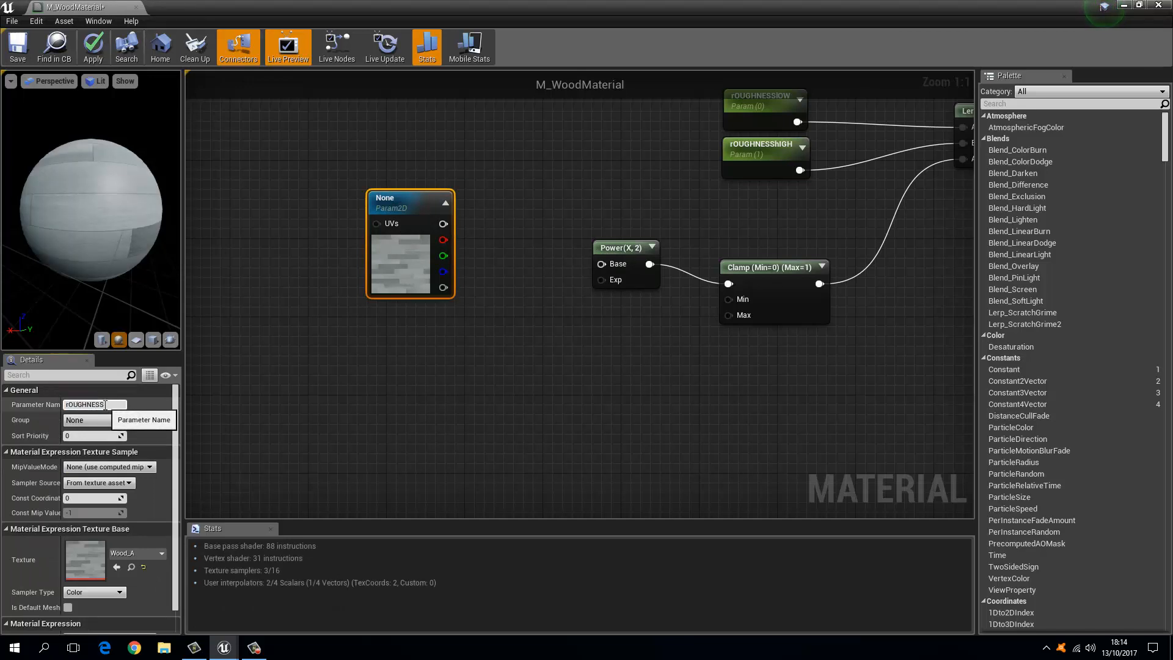
pyautogui.press('Return')
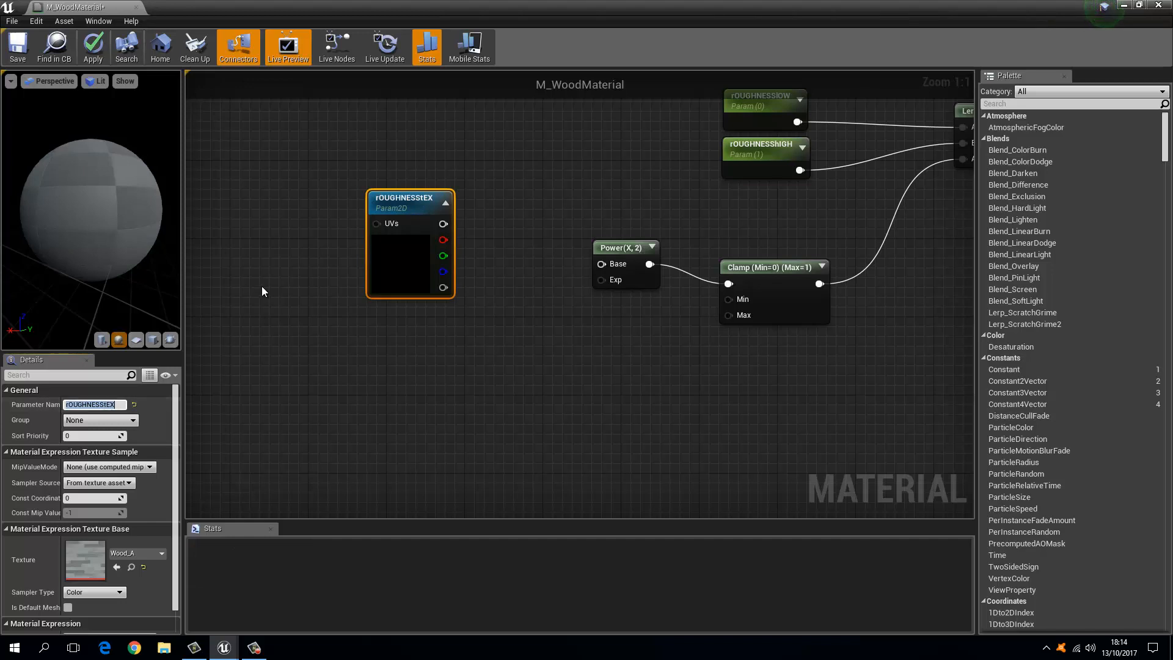
# Step: Adjust the position of the rOUGHNESStEX node and connect its red channel to the Power node's Base input
pyautogui.moveTo(419, 269); pyautogui.dragTo(429, 259)
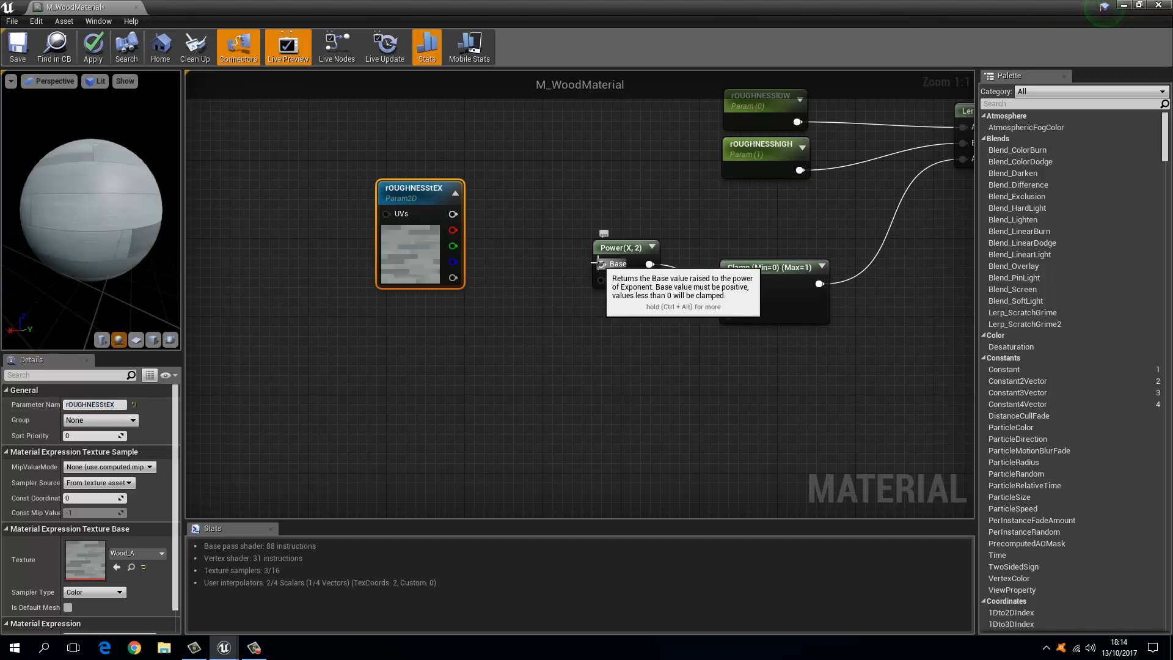
pyautogui.moveTo(596, 262); pyautogui.dragTo(453, 231)
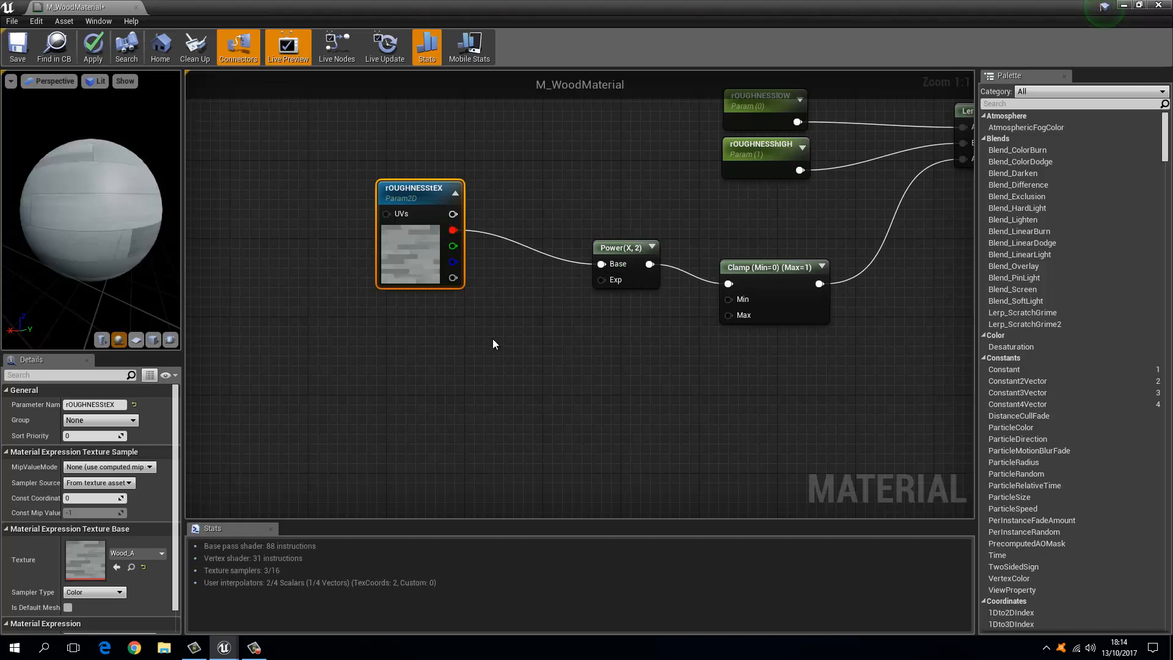
# Step: Add a Constant node below the rOUGHNESStEX node and convert it to a scalar parameter
pyautogui.moveTo(493, 339); pyautogui.dragTo(515, 346, button='right')
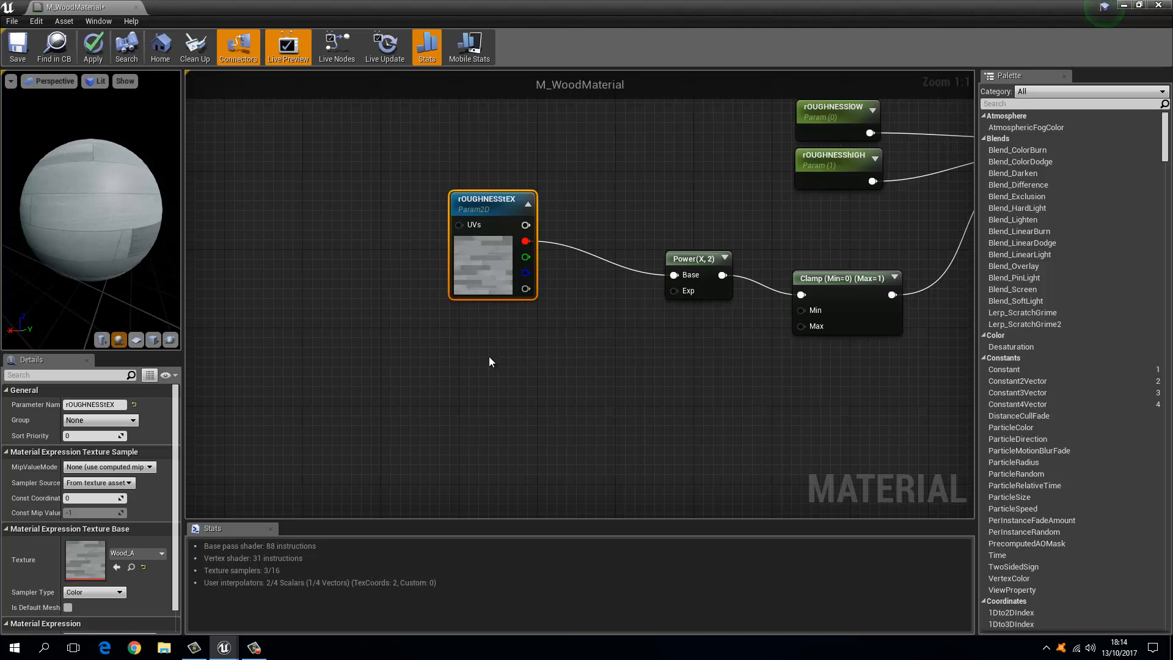
pyautogui.click(464, 360)
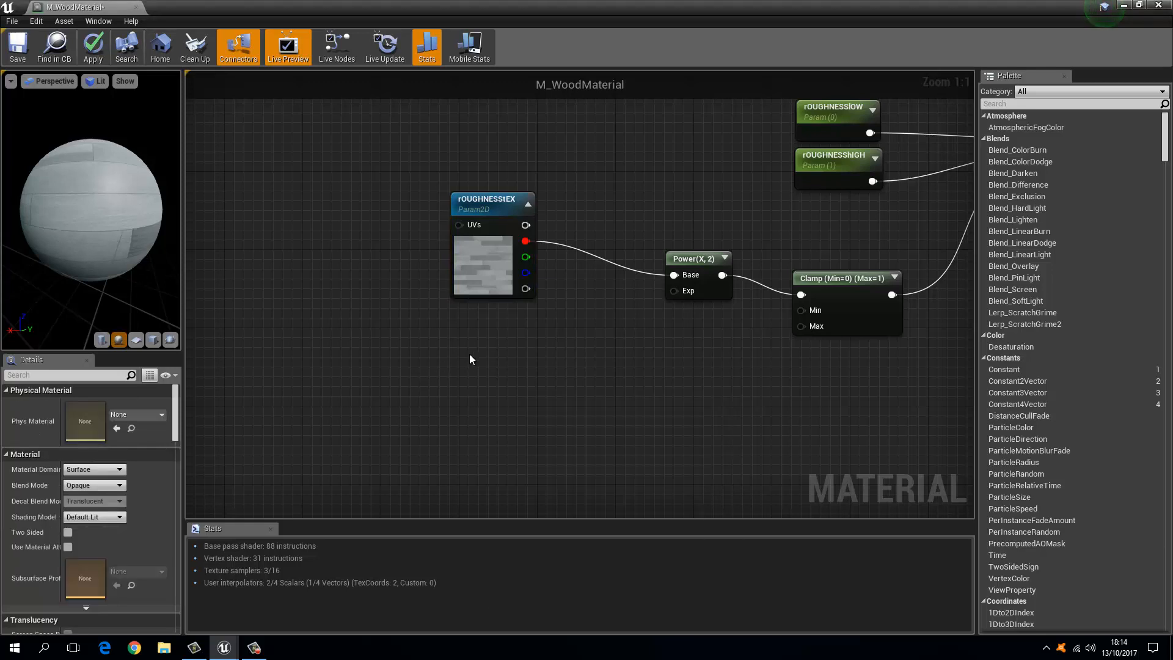
pyautogui.click(470, 359)
pyautogui.rightClick(487, 368)
pyautogui.click(528, 374)
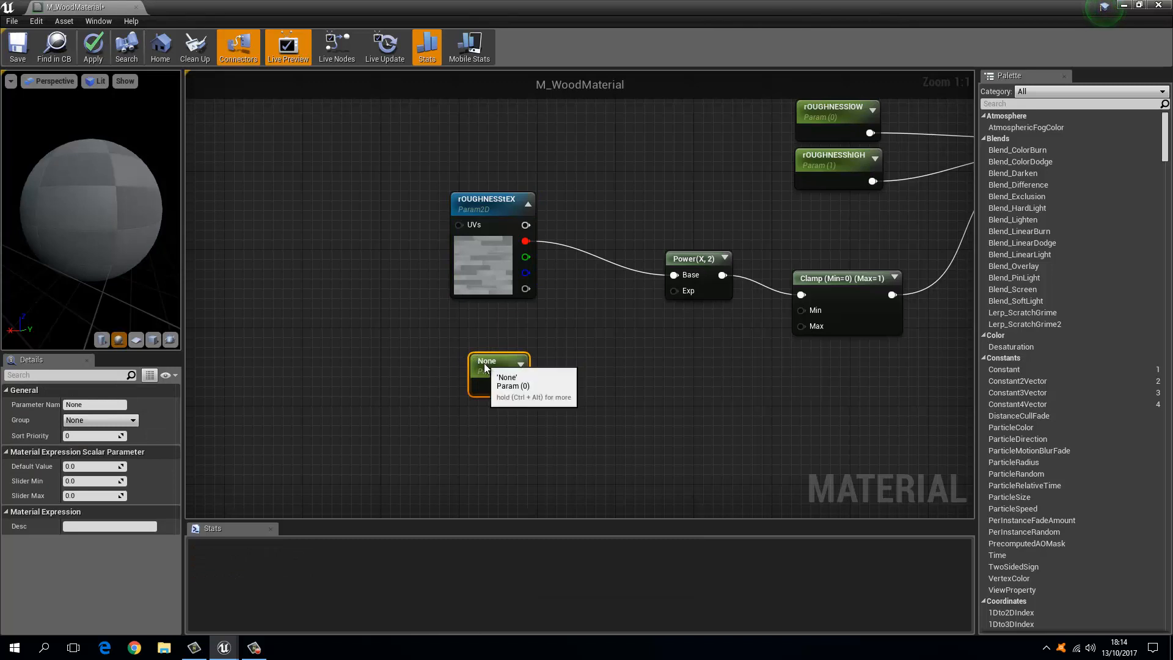
pyautogui.click(95, 405)
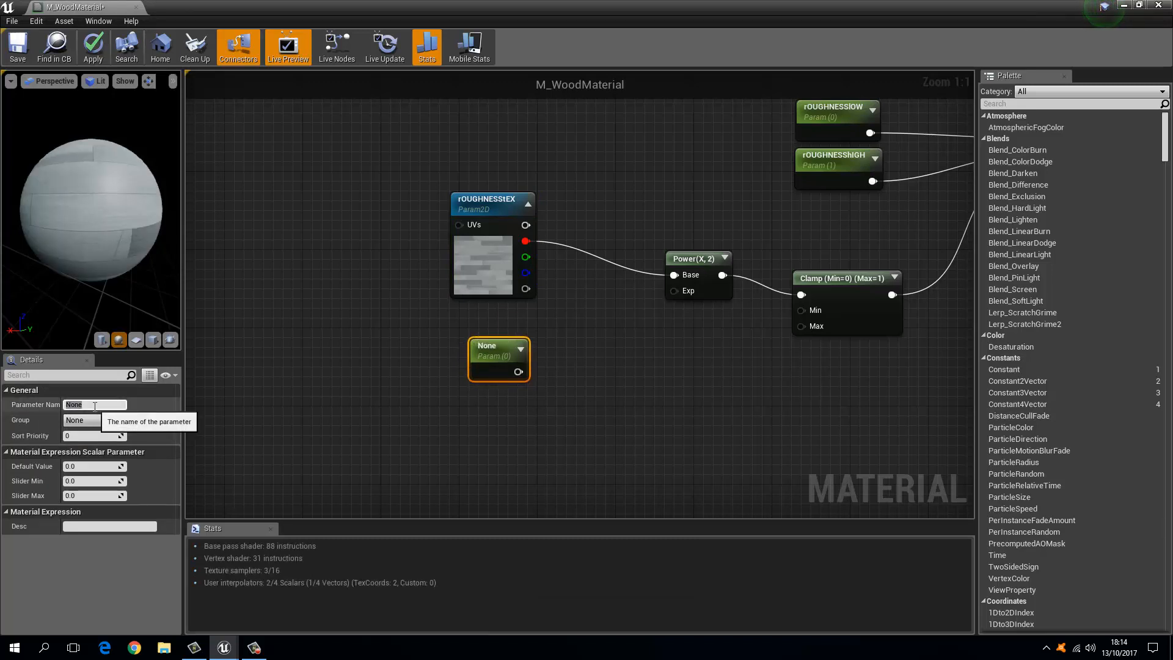
pyautogui.write('cON')
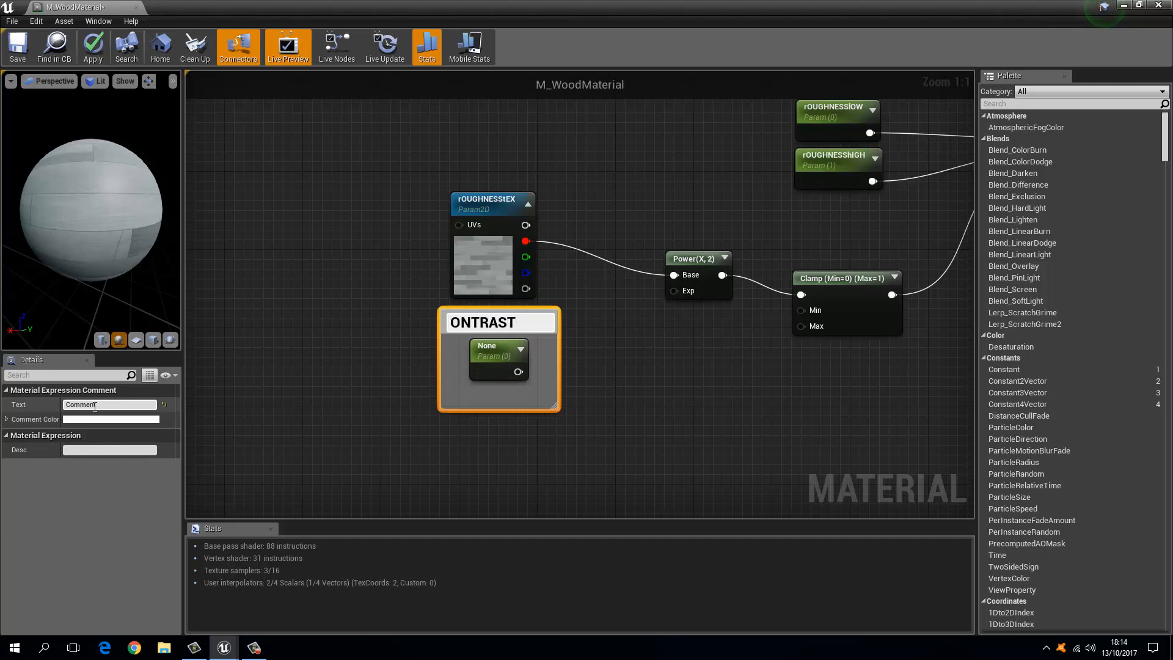
pyautogui.press('Return')
pyautogui.click(566, 329)
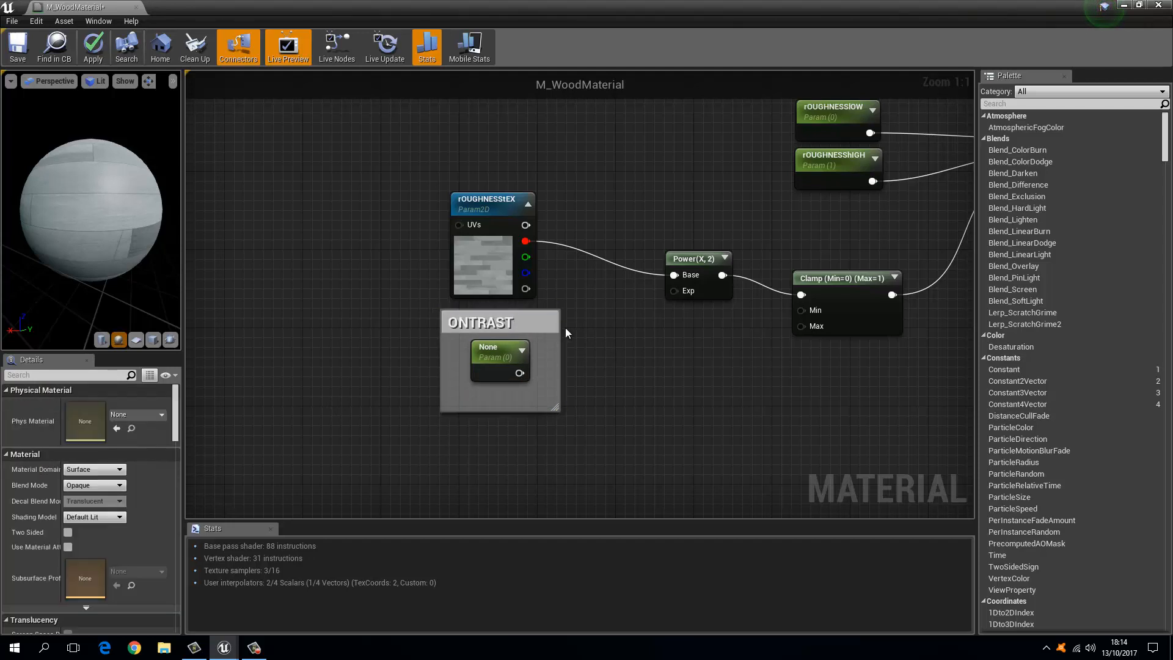
pyautogui.click(540, 323)
pyautogui.press('Delete')
# Step: Name the new scalar parameter below the texture node rOUGHNESScONTRAST
pyautogui.click(493, 356)
pyautogui.click(74, 405)
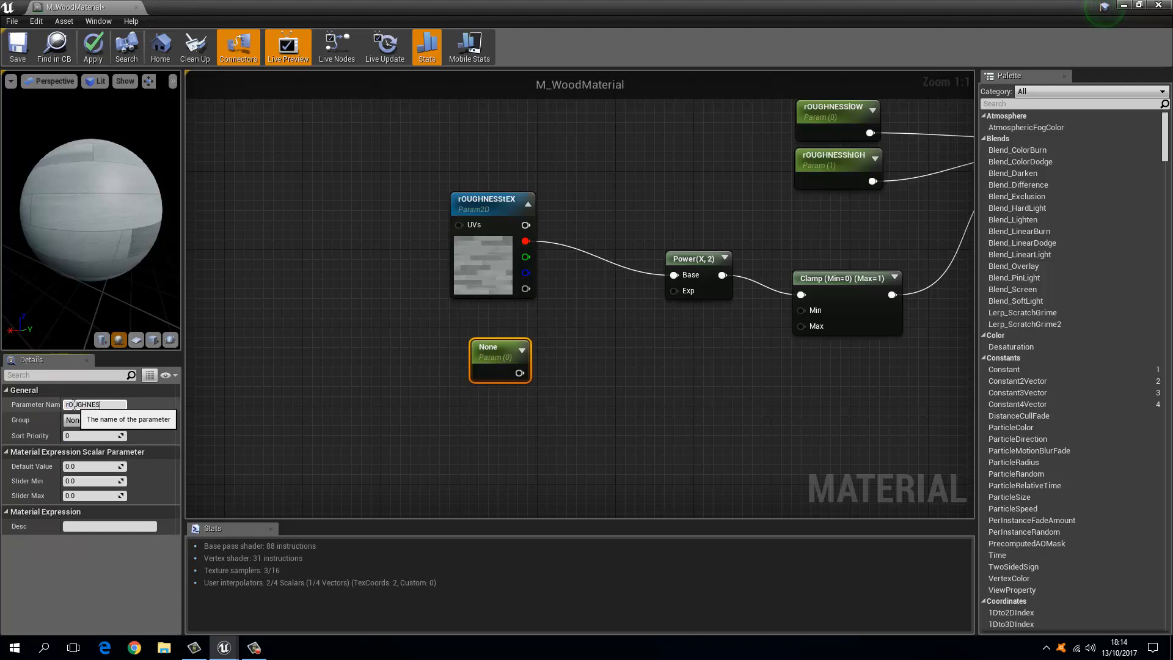
pyautogui.write('rOUGHNESScONTRAST')
pyautogui.press('Return')
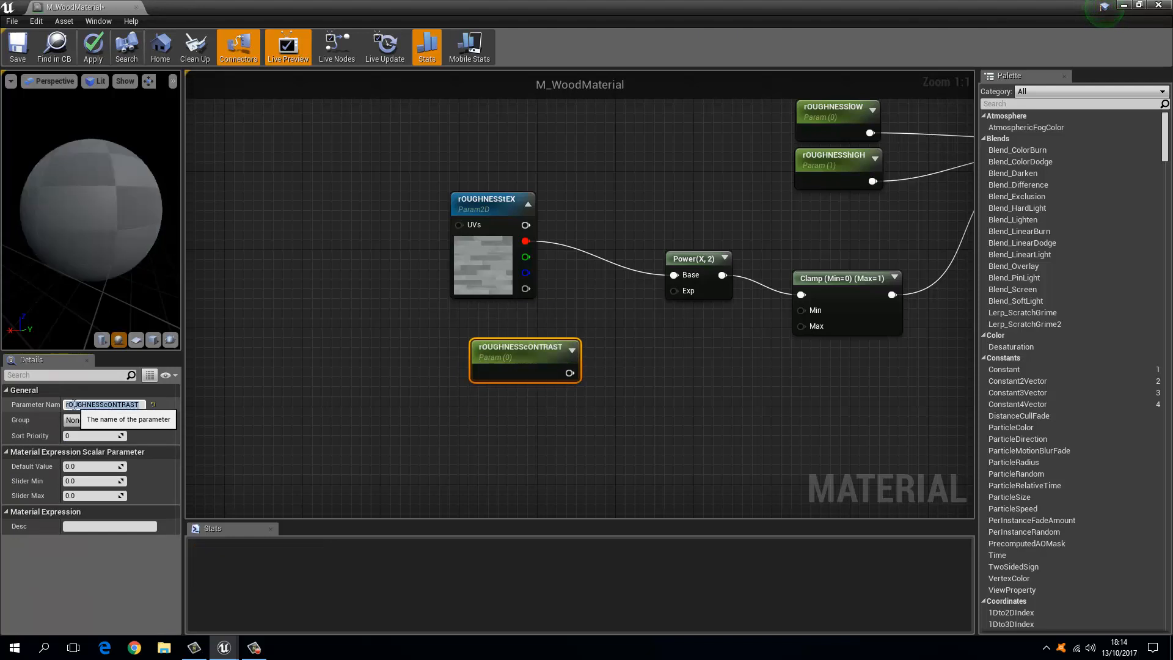
# Step: Set the rOUGHNESScONTRAST parameter's default value to 1 and connect it to the Power node's Exp input
pyautogui.click(91, 466)
pyautogui.write('1')
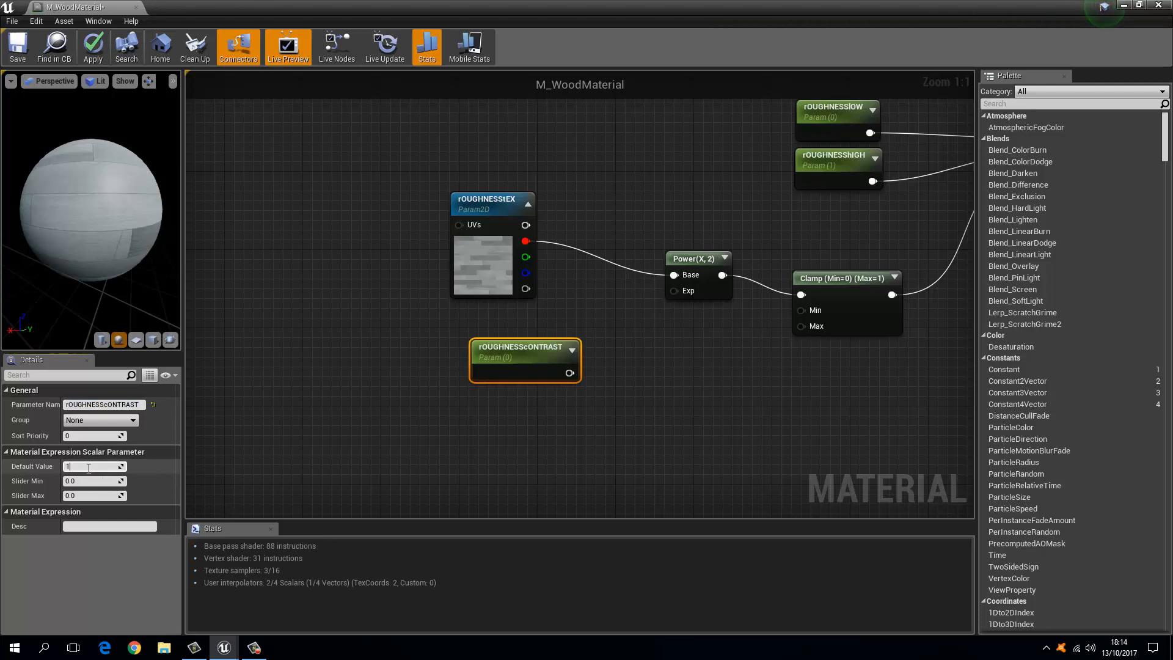
pyautogui.press('Return')
pyautogui.moveTo(513, 347); pyautogui.dragTo(481, 347)
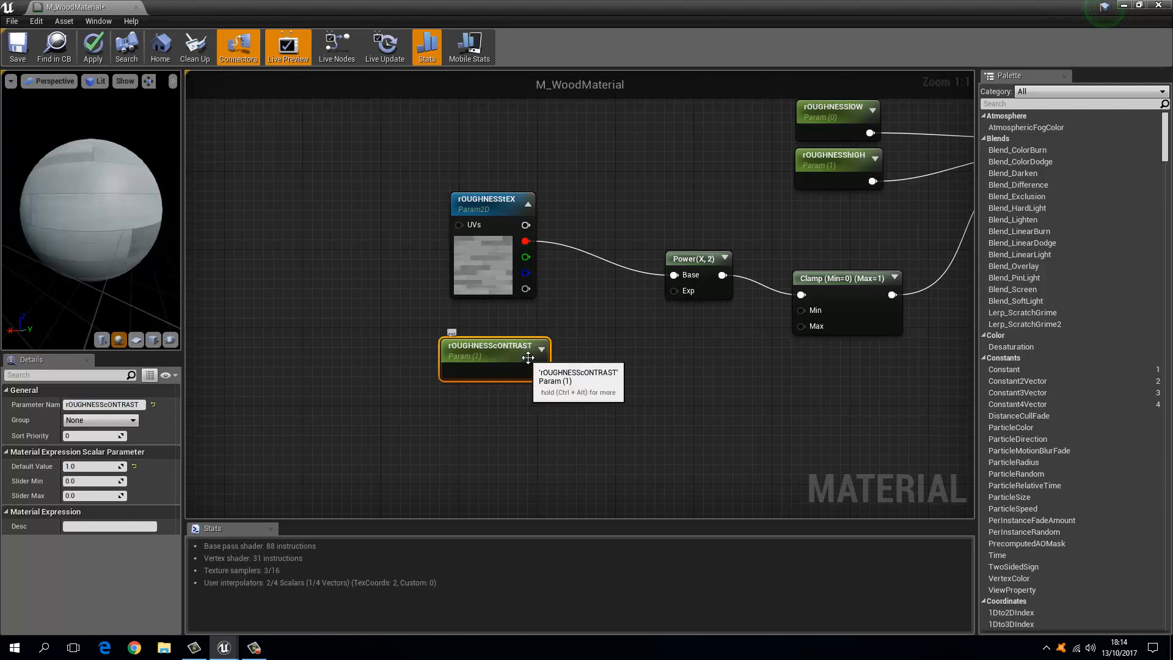
pyautogui.moveTo(539, 372); pyautogui.dragTo(674, 291)
pyautogui.moveTo(662, 315); pyautogui.dragTo(494, 350, button='right')
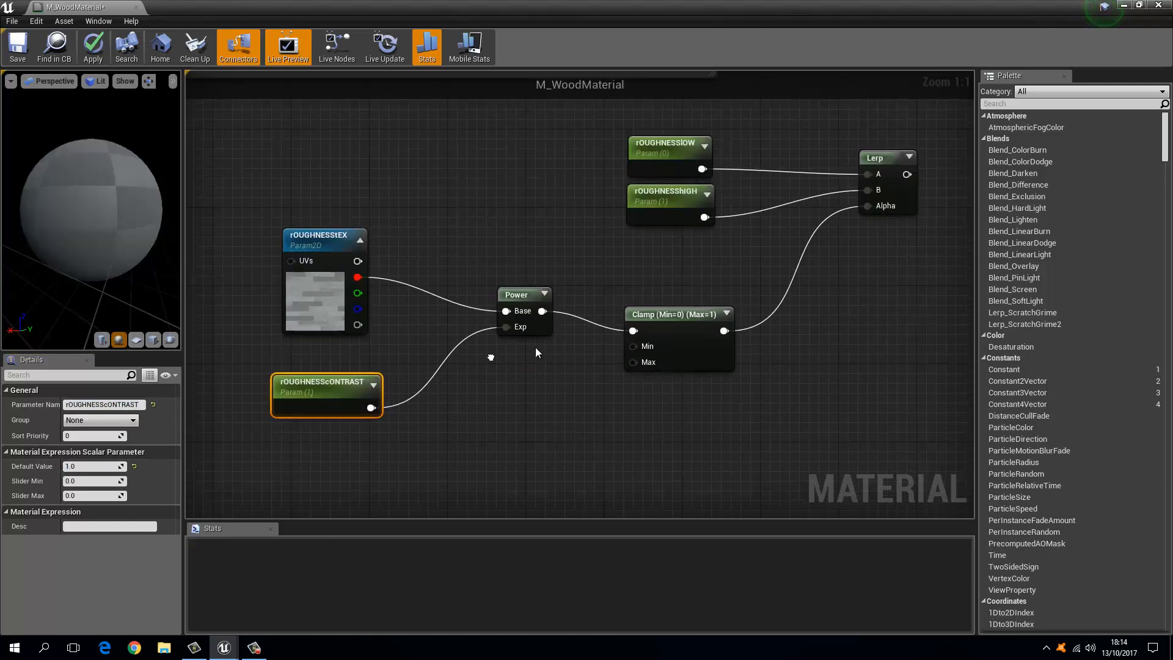
# Step: Connect the roughness Lerp output to the material's Roughness input and rotate the preview sphere to check its highlights
pyautogui.scroll(-3, 492, 351)
pyautogui.moveTo(834, 220); pyautogui.dragTo(559, 323, button='right')
pyautogui.scroll(3, 574, 323)
pyautogui.moveTo(707, 287); pyautogui.dragTo(452, 338)
pyautogui.moveTo(302, 272); pyautogui.dragTo(508, 240, button='right')
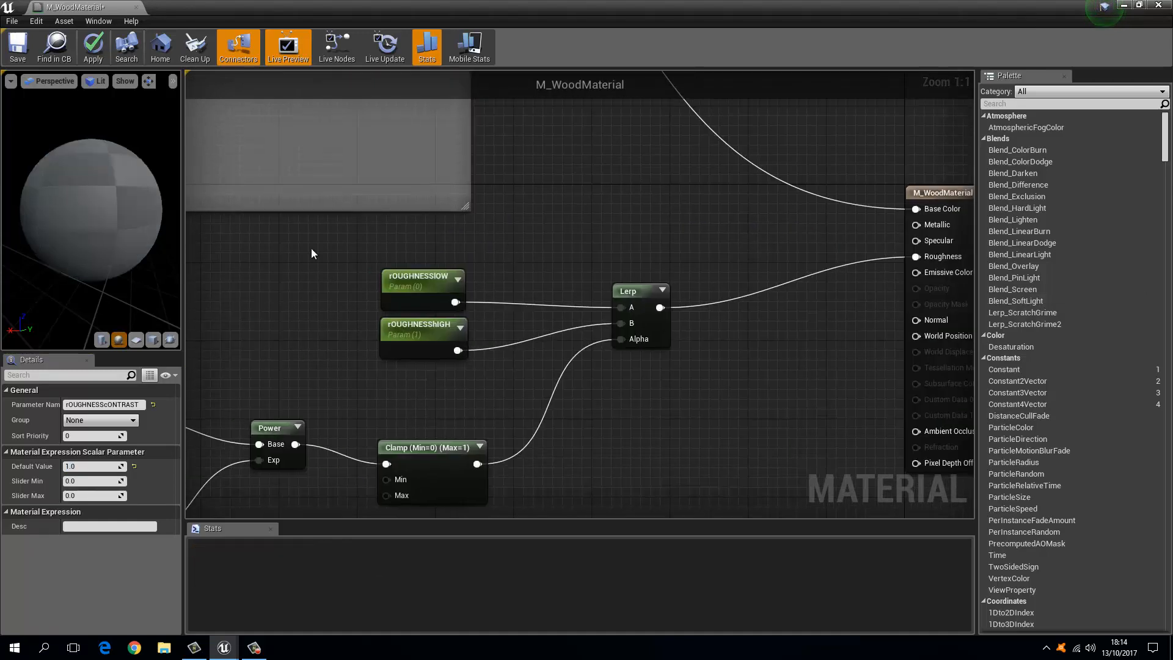
pyautogui.moveTo(103, 208)
pyautogui.mouseDown()
pyautogui.moveTo(93, 201)
pyautogui.moveTo(107, 213)
pyautogui.mouseUp()
# Step: Move the roughness nodes away from the material output node and group them in a comment box titled rOUGHNESS
pyautogui.moveTo(284, 336); pyautogui.dragTo(517, 241, button='right')
pyautogui.scroll(-4, 524, 246)
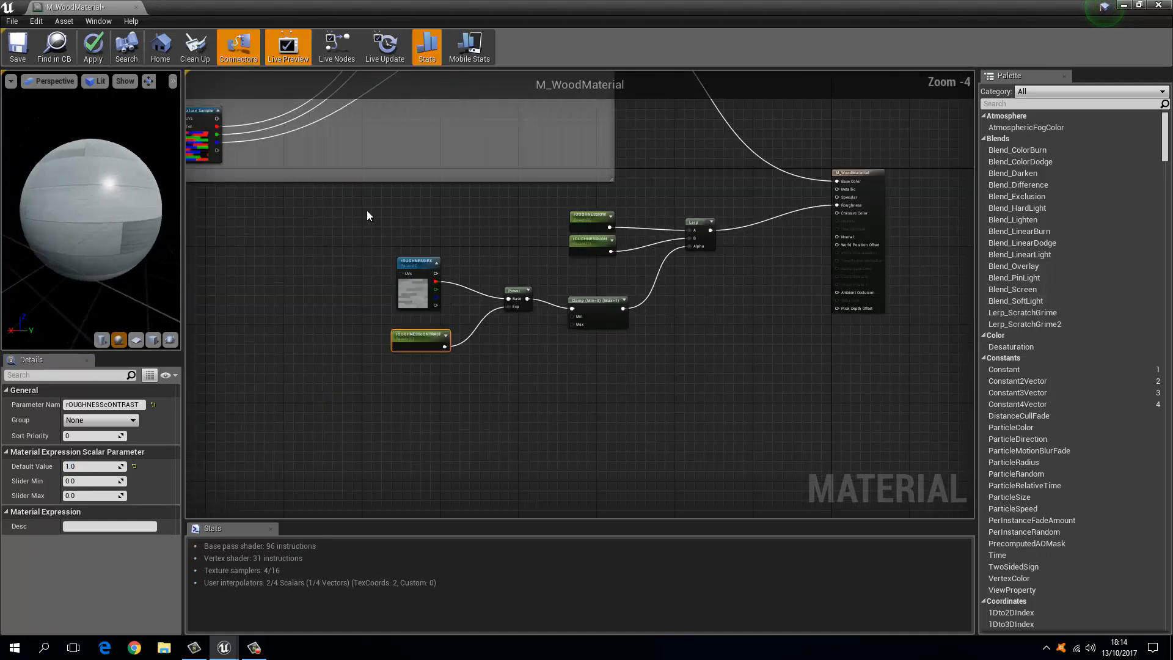
pyautogui.moveTo(355, 205); pyautogui.dragTo(716, 367)
pyautogui.moveTo(590, 222); pyautogui.dragTo(483, 232)
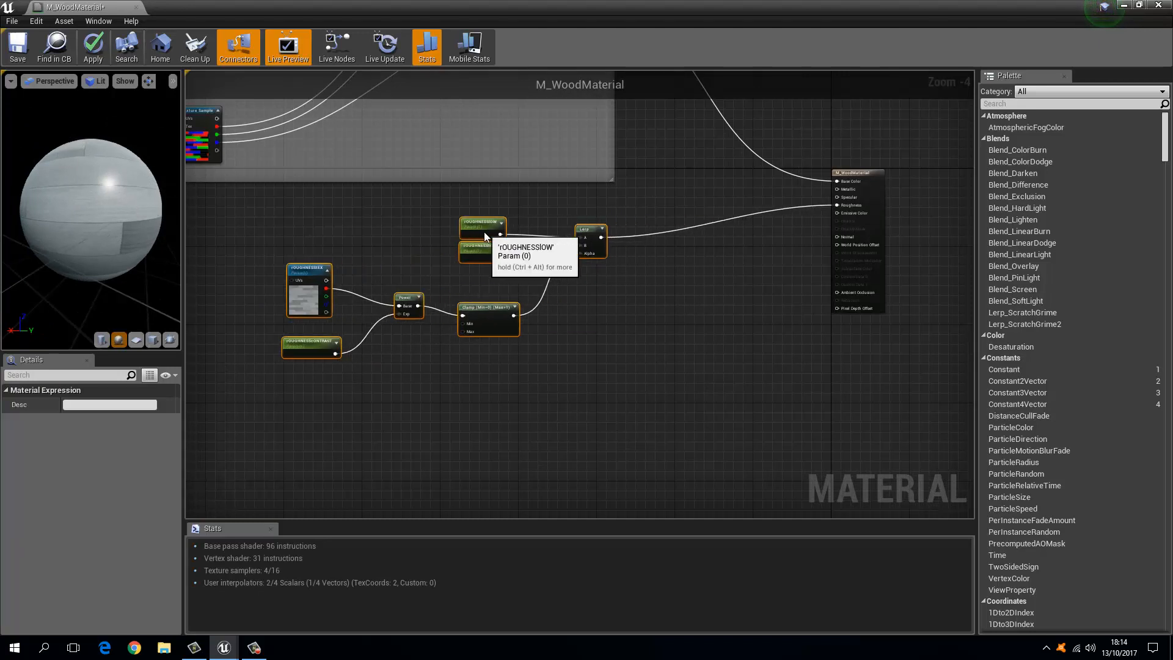
pyautogui.write('c')
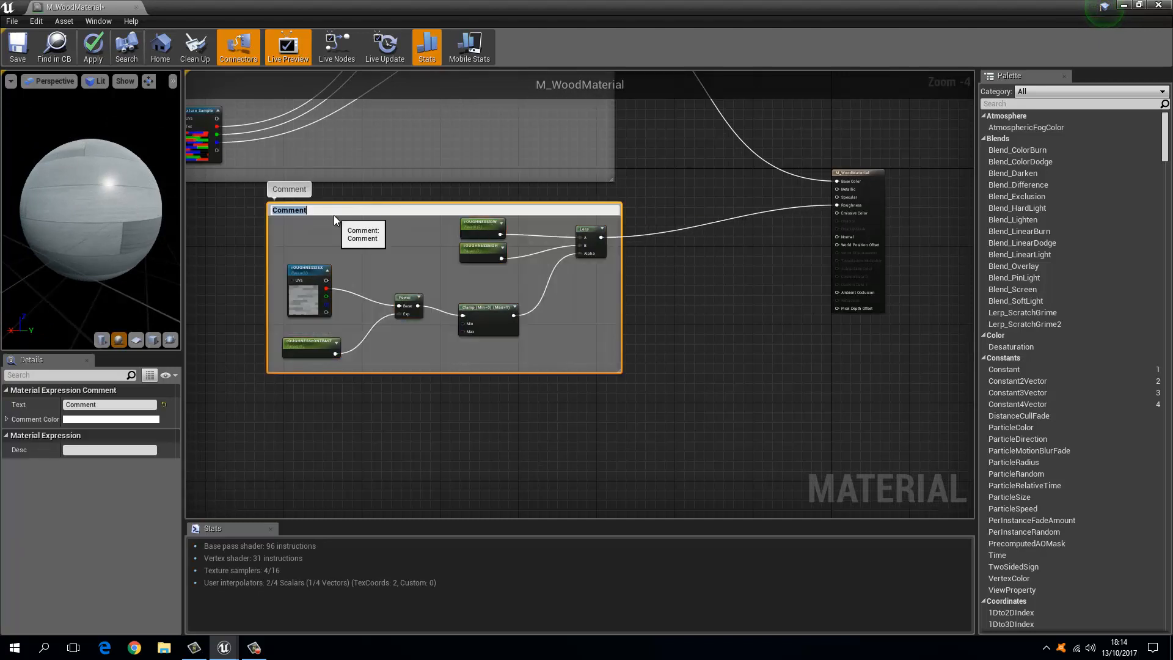
pyautogui.write('rOUGHNESS')
pyautogui.press('Return')
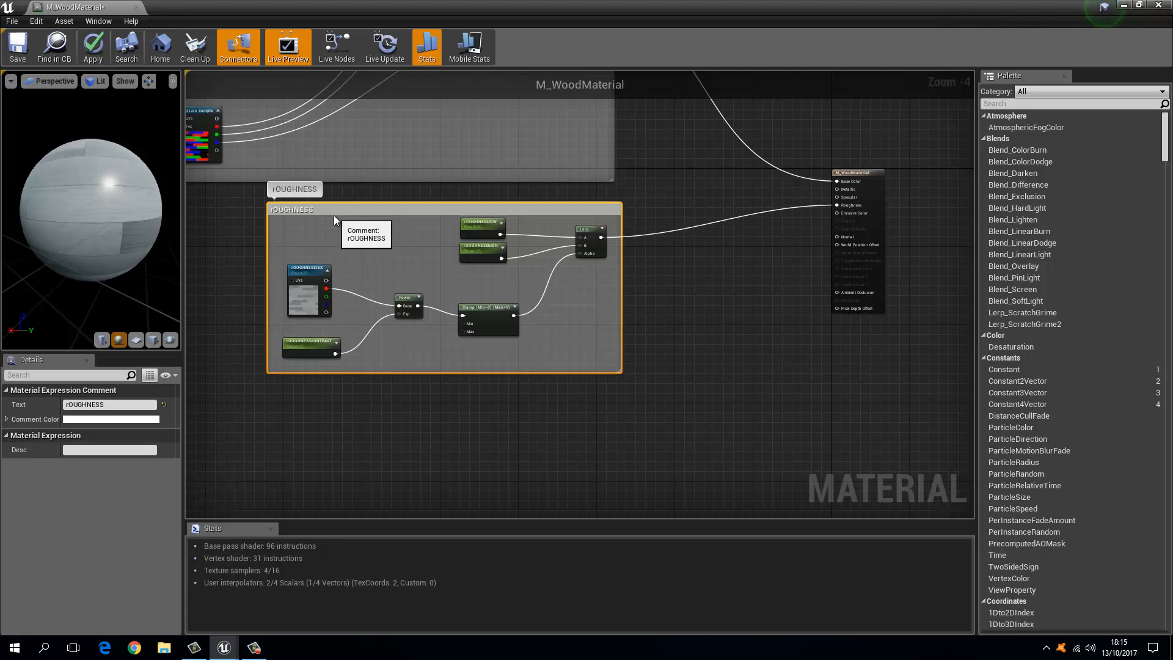
pyautogui.click(663, 176)
pyautogui.moveTo(576, 211); pyautogui.dragTo(560, 211)
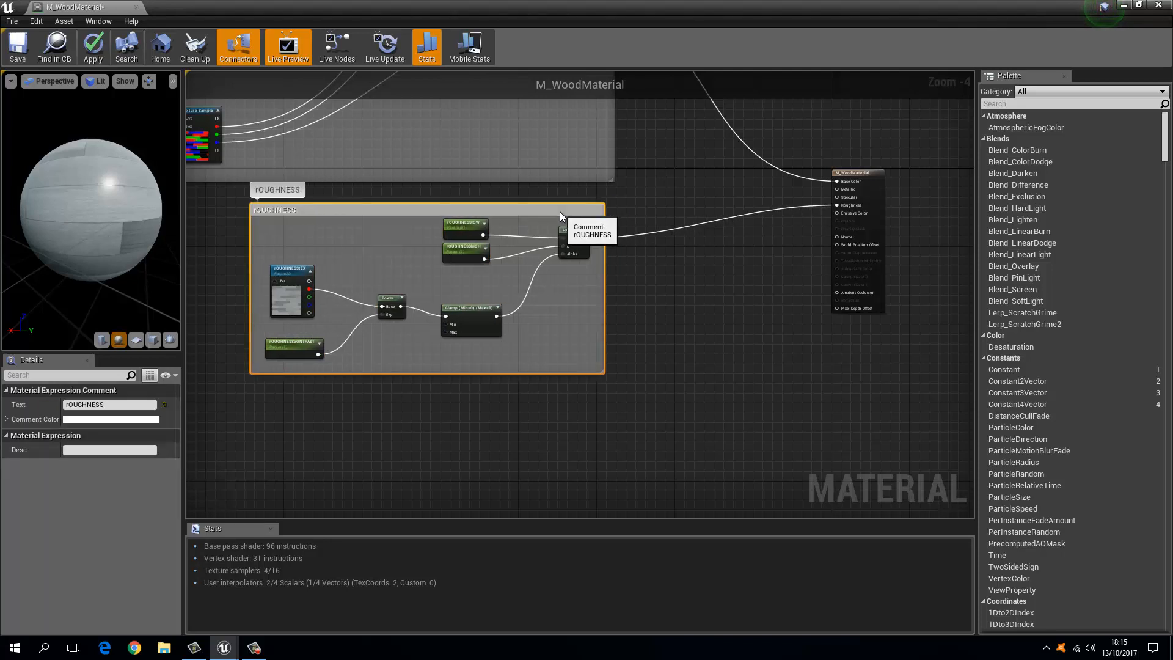
# Step: Save M_WoodMaterial and close its editor window
pyautogui.click(10, 54)
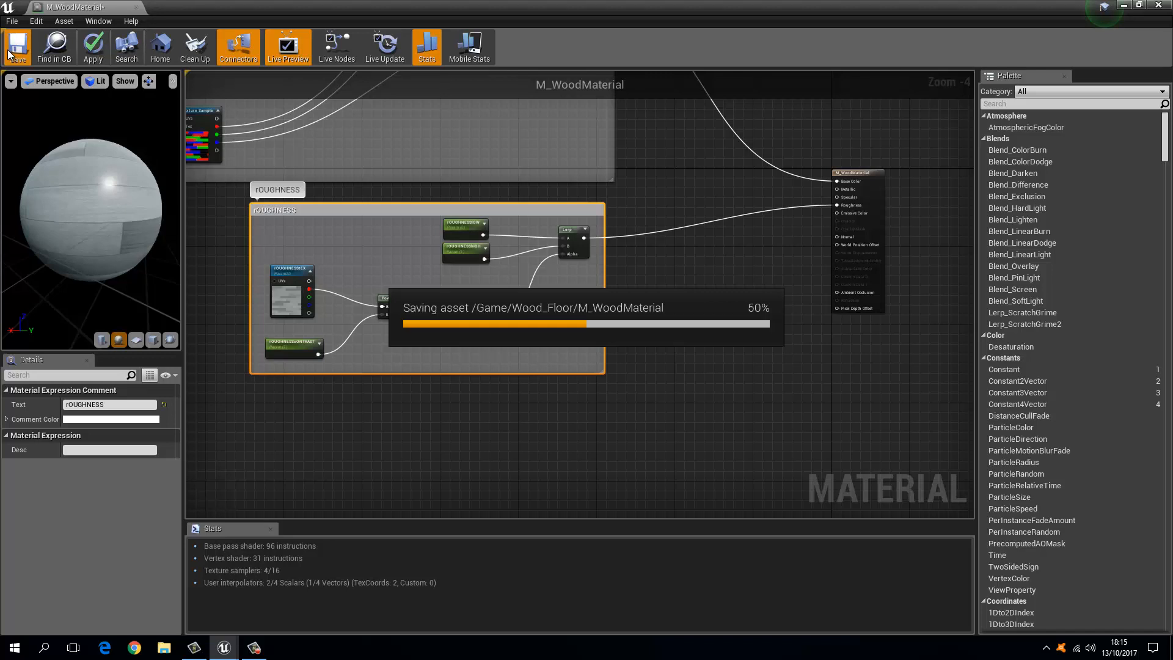
pyautogui.moveTo(274, 7); pyautogui.dragTo(312, 66)
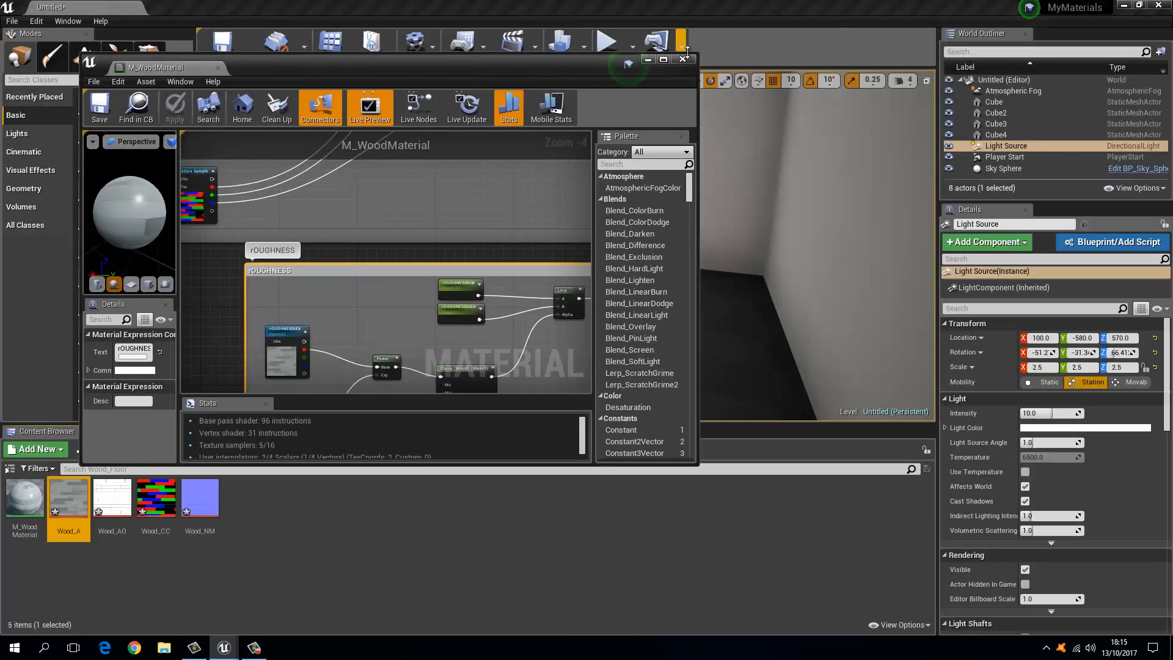
pyautogui.click(682, 59)
# Step: Create a material instance of M_WoodMaterial in the Wood_Floor folder and name it MI_WoodFloor
pyautogui.rightClick(24, 504)
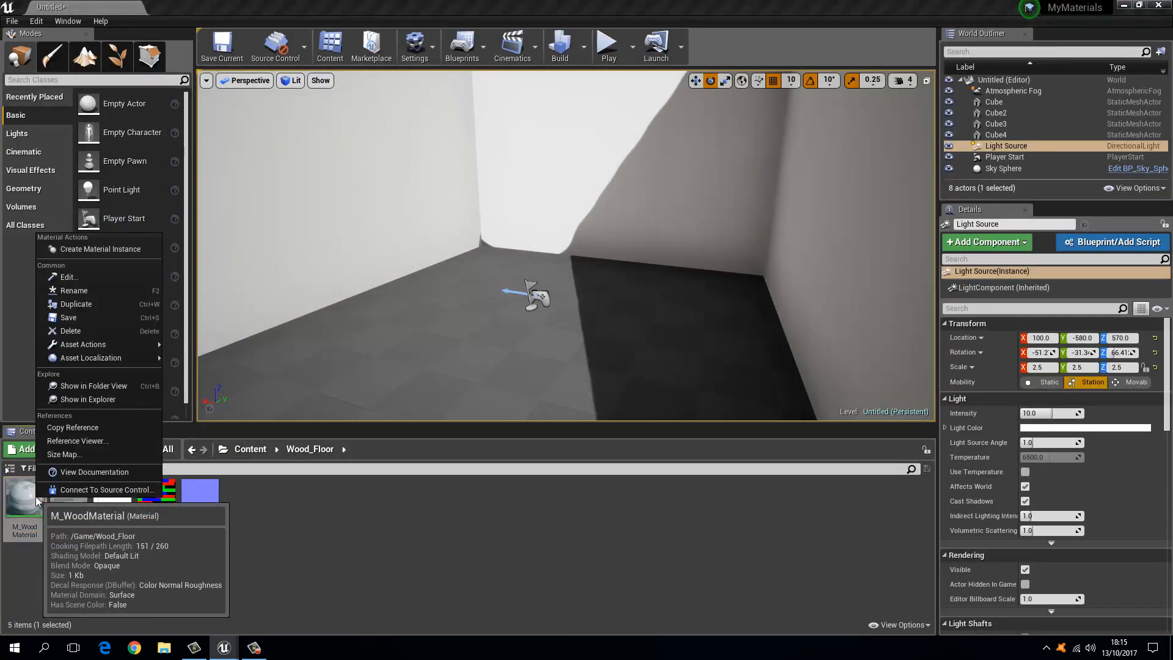
pyautogui.click(112, 249)
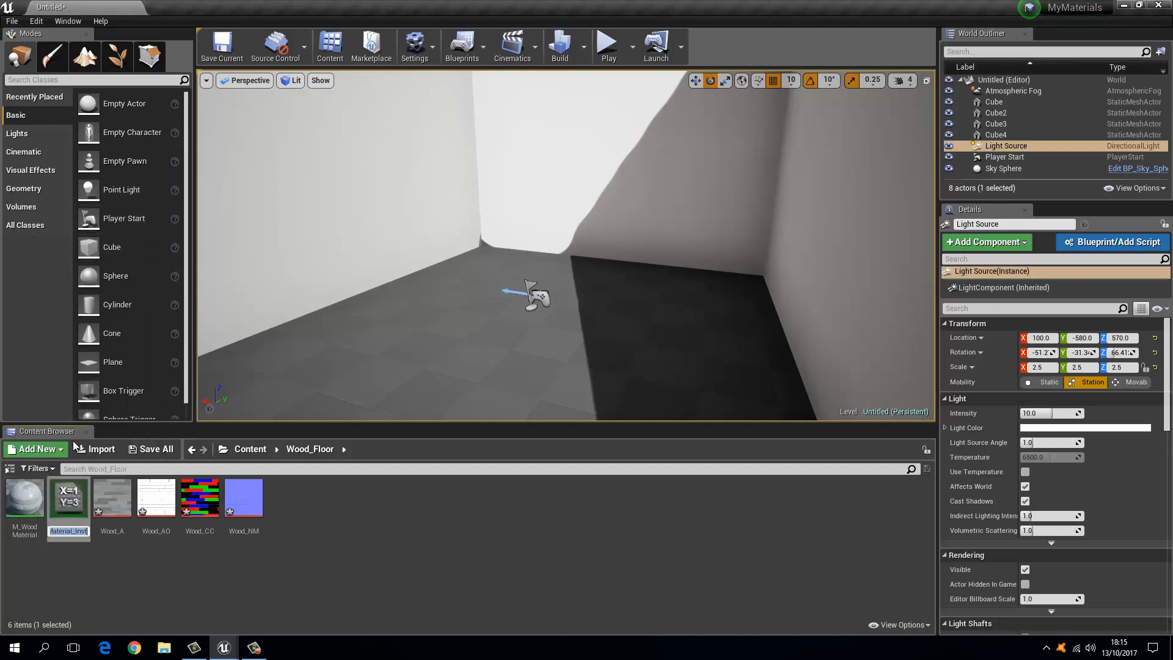
pyautogui.write('mo')
pyautogui.press('BackSpace')
pyautogui.write('MI_WoodFloor')
pyautogui.press('Return')
pyautogui.press('Return')
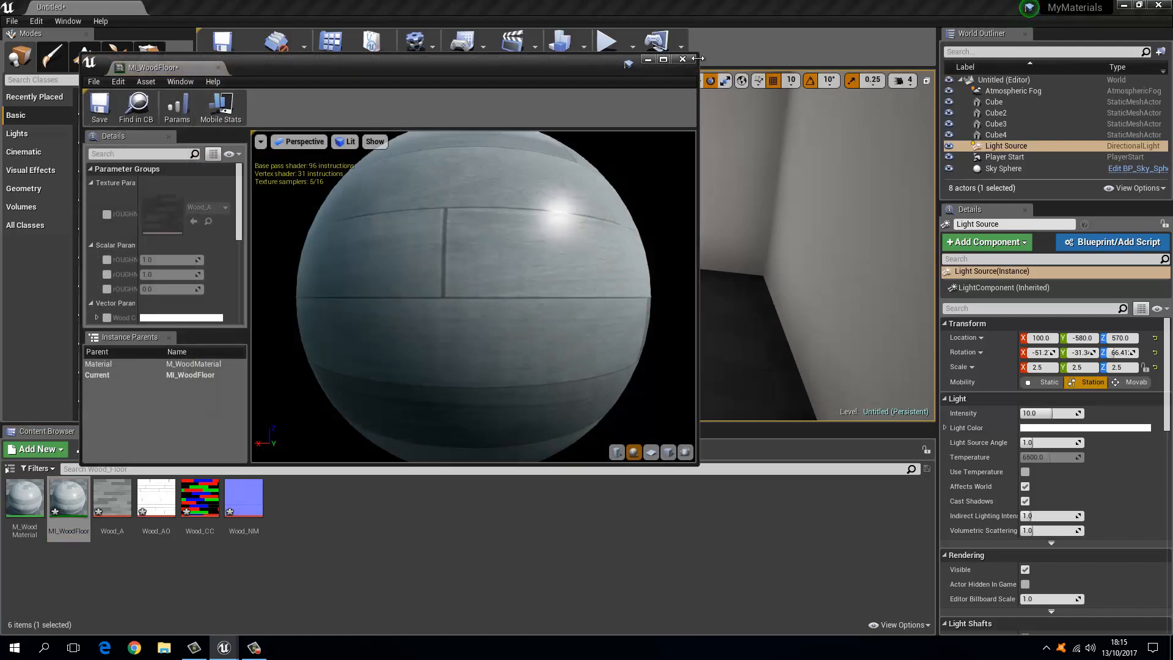
pyautogui.click(682, 59)
# Step: Apply MI_WoodFloor to the room's floor in the level and view the planks up close
pyautogui.moveTo(68, 498); pyautogui.dragTo(451, 336)
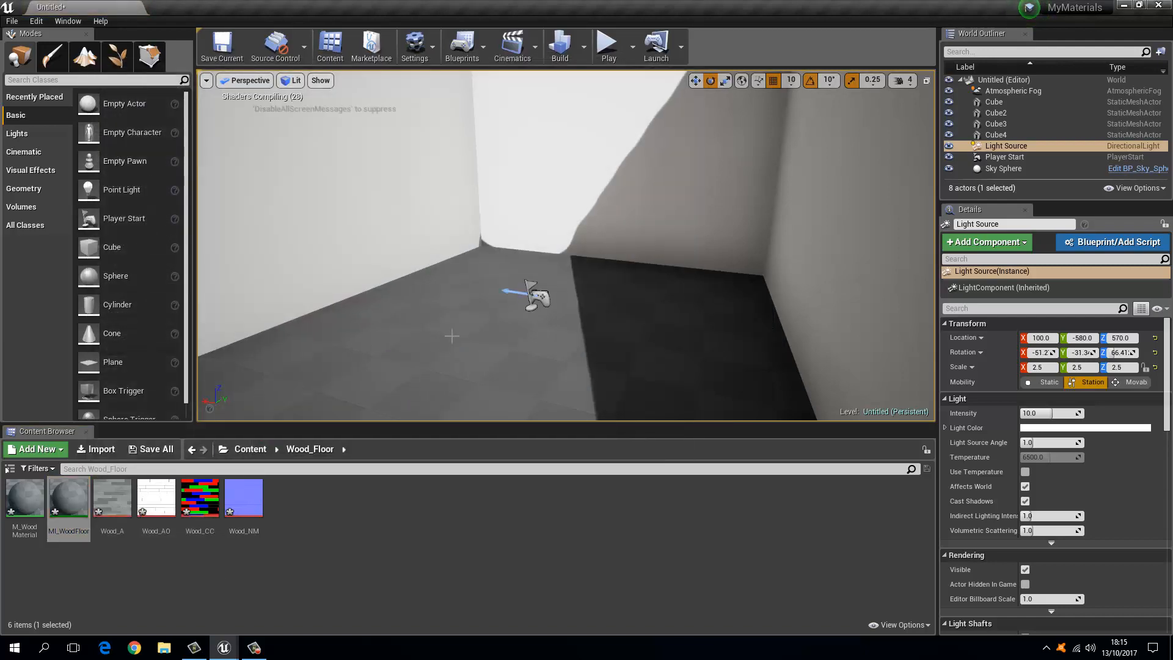
pyautogui.click(424, 361)
pyautogui.moveTo(423, 361); pyautogui.dragTo(390, 391, button='right')
pyautogui.moveTo(63, 497); pyautogui.dragTo(391, 308)
pyautogui.click(252, 387)
pyautogui.moveTo(251, 388); pyautogui.dragTo(380, 326, button='right')
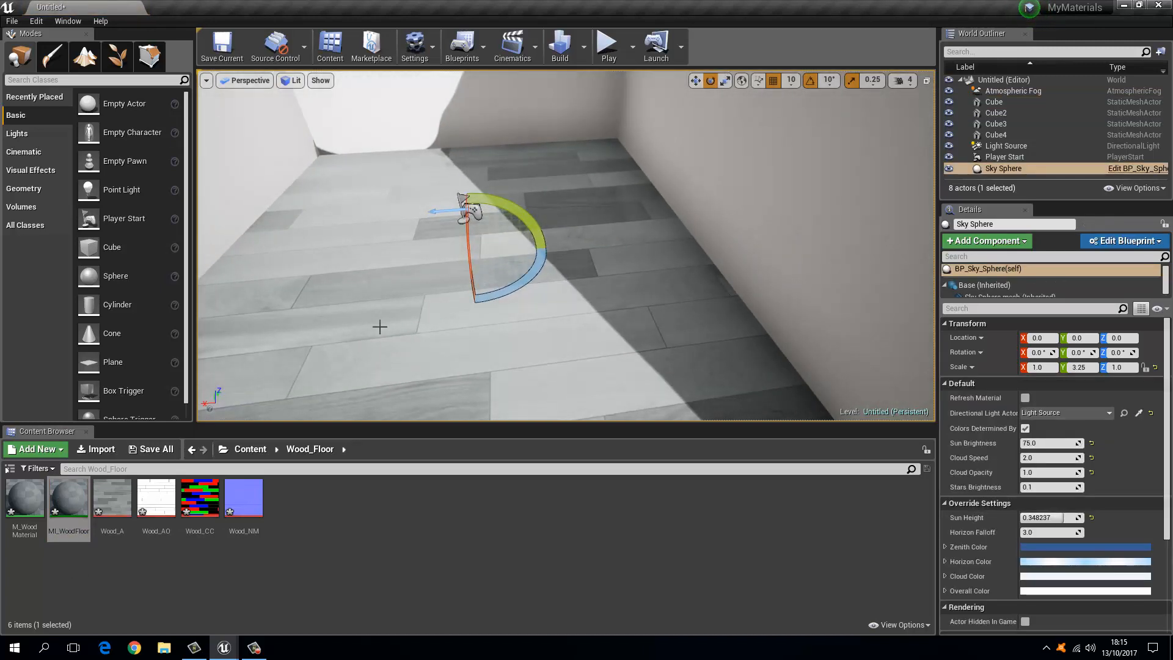
# Step: Open MI_WoodFloor, enable its three scalar roughness parameter overrides and widen the details area to show the full names
pyautogui.doubleClick(66, 496)
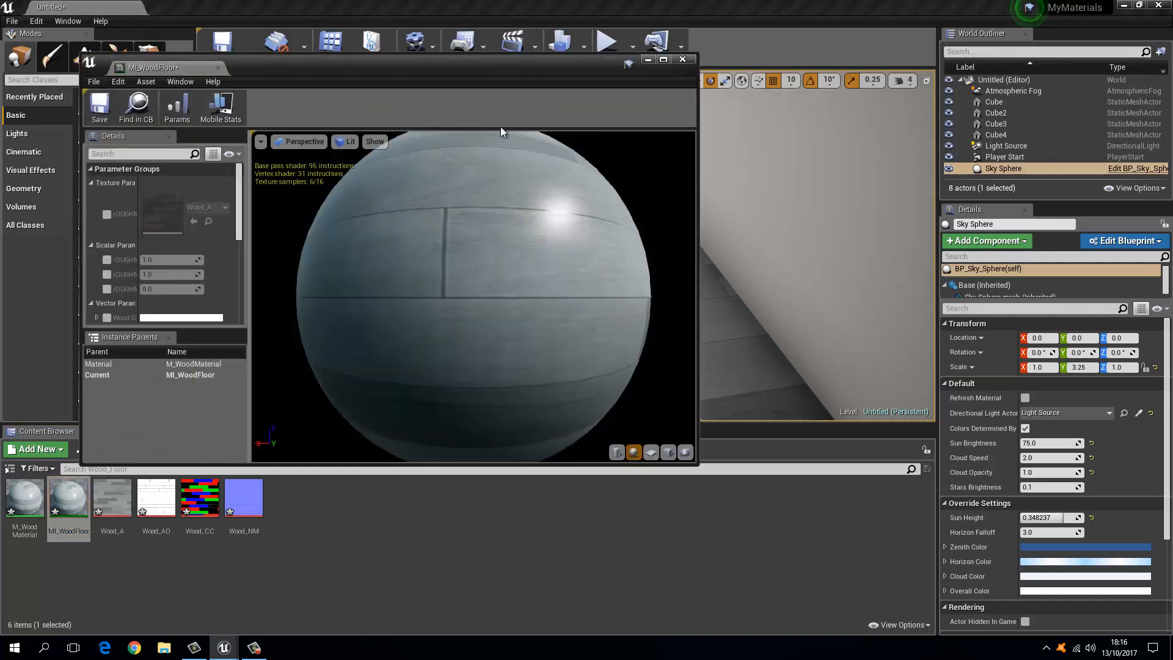
pyautogui.moveTo(348, 68); pyautogui.dragTo(657, 45)
pyautogui.click(416, 236)
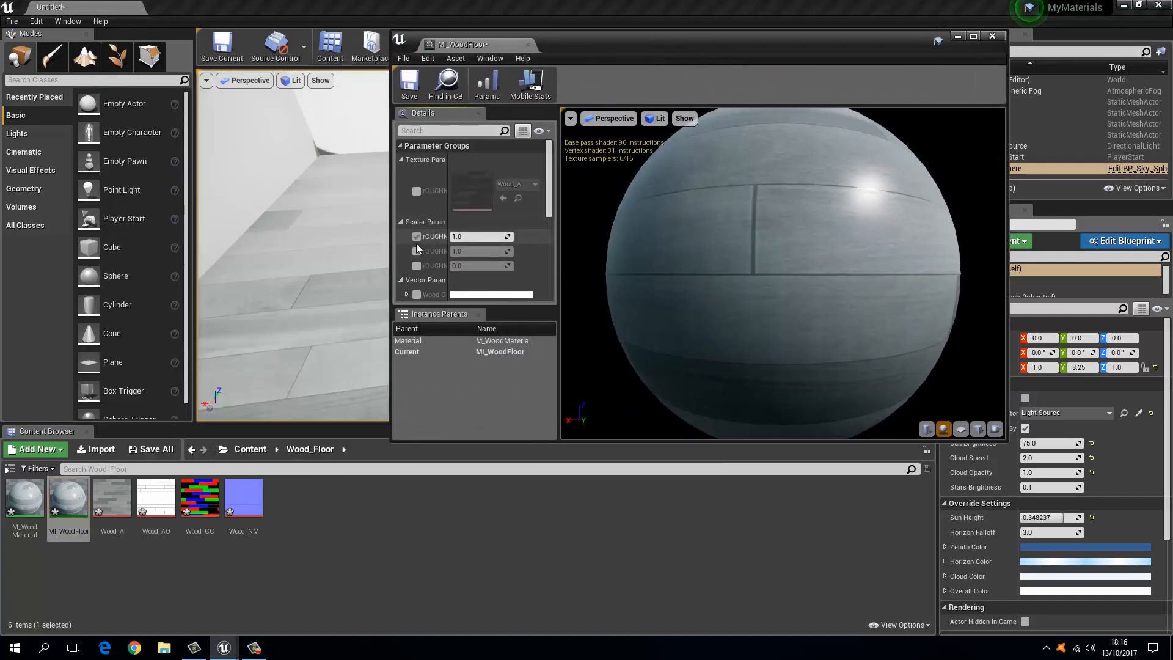
pyautogui.click(417, 251)
pyautogui.click(416, 266)
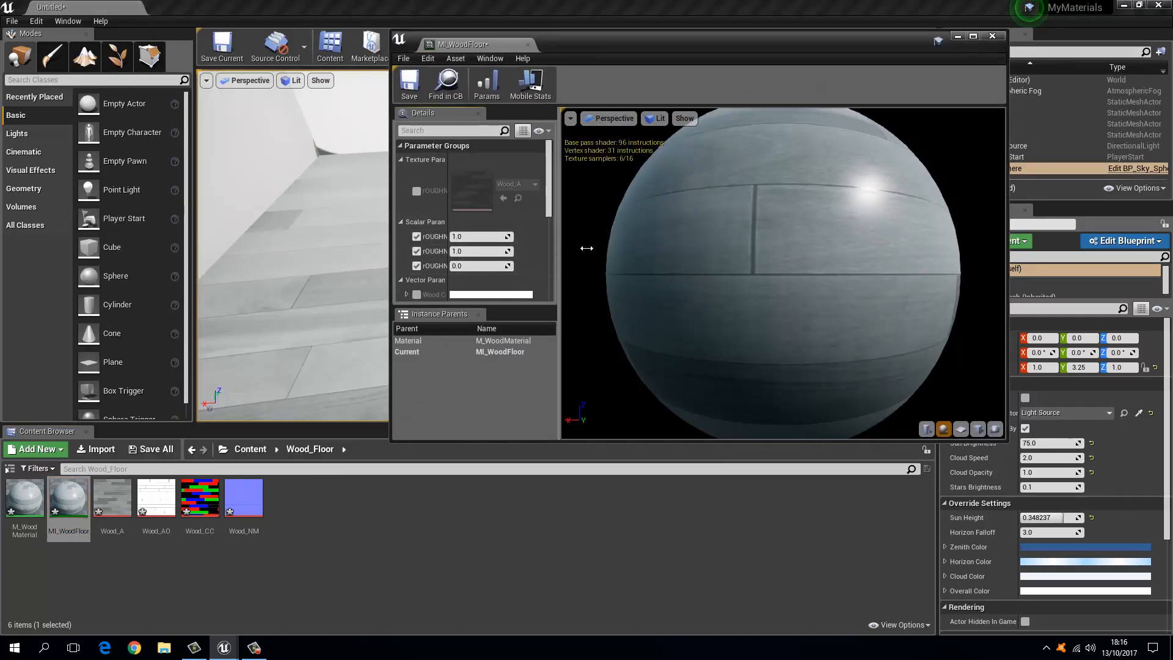
pyautogui.moveTo(586, 248); pyautogui.dragTo(662, 247)
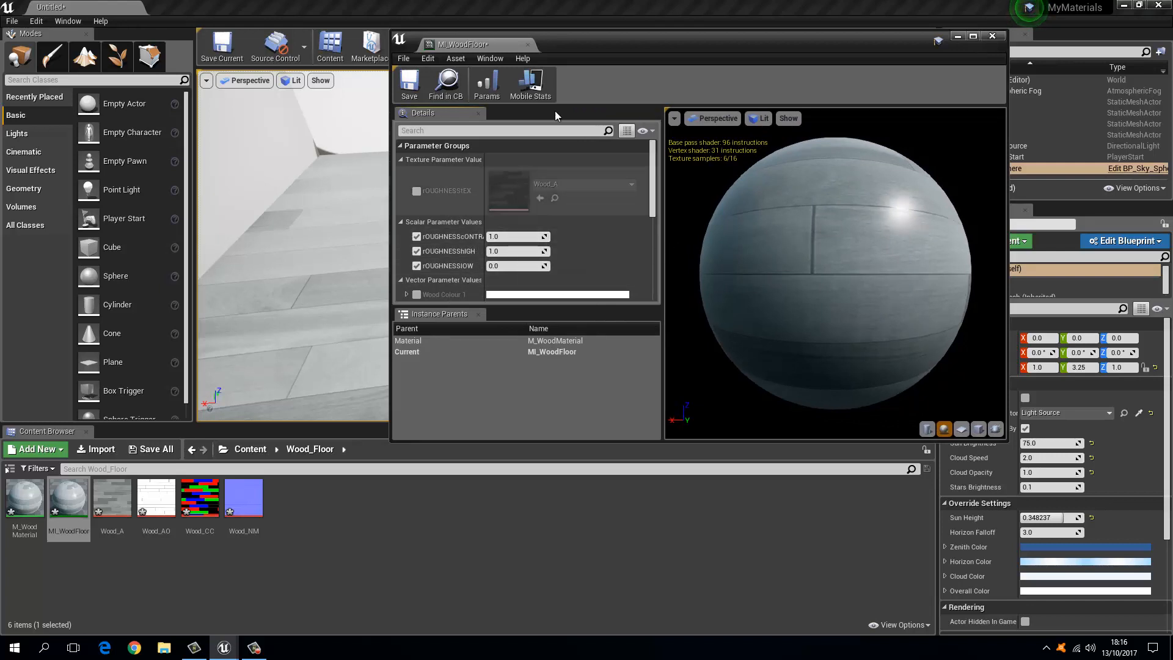
# Step: Reopen M_WoodMaterial and rename the scalar parameter feeding the roughness Lerp's A input to RoughnessLow
pyautogui.doubleClick(34, 525)
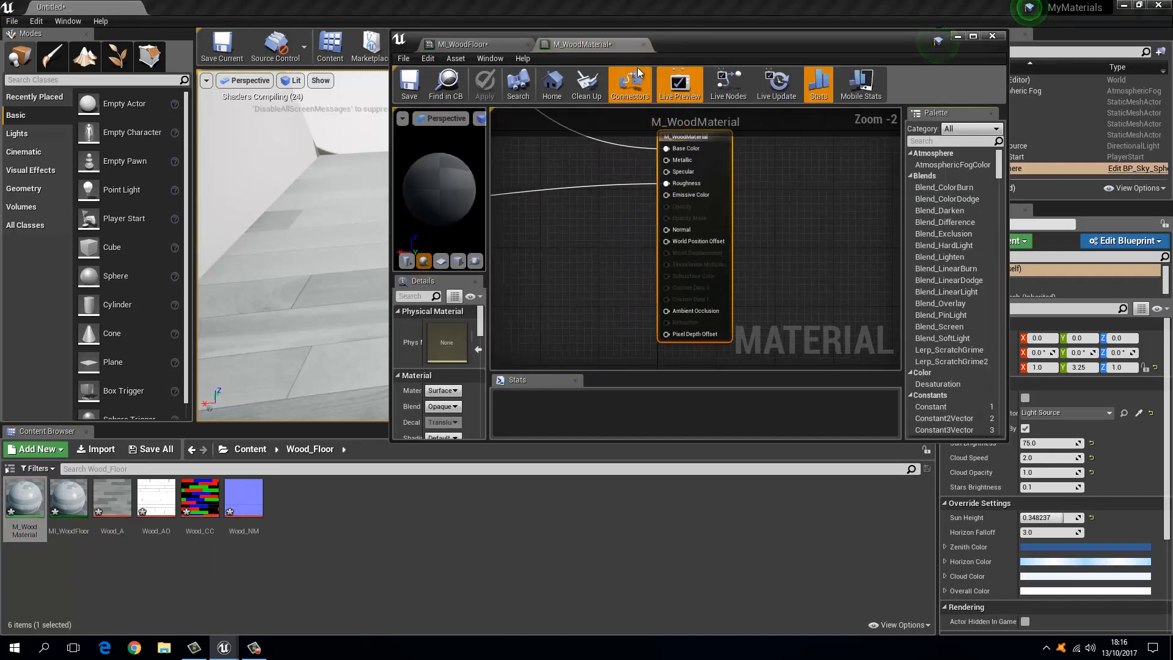
pyautogui.doubleClick(726, 44)
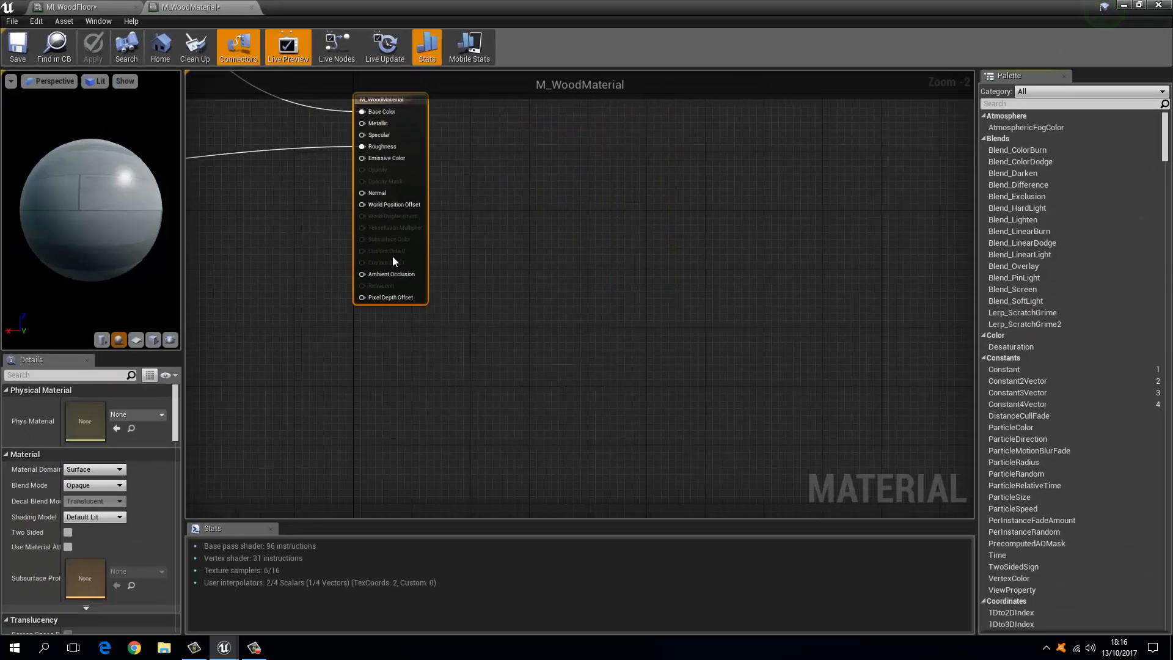
pyautogui.scroll(-2, 735, 279)
pyautogui.moveTo(392, 261); pyautogui.dragTo(589, 269, button='right')
pyautogui.scroll(-1, 601, 285)
pyautogui.scroll(5, 588, 270)
pyautogui.moveTo(676, 259); pyautogui.dragTo(592, 330, button='right')
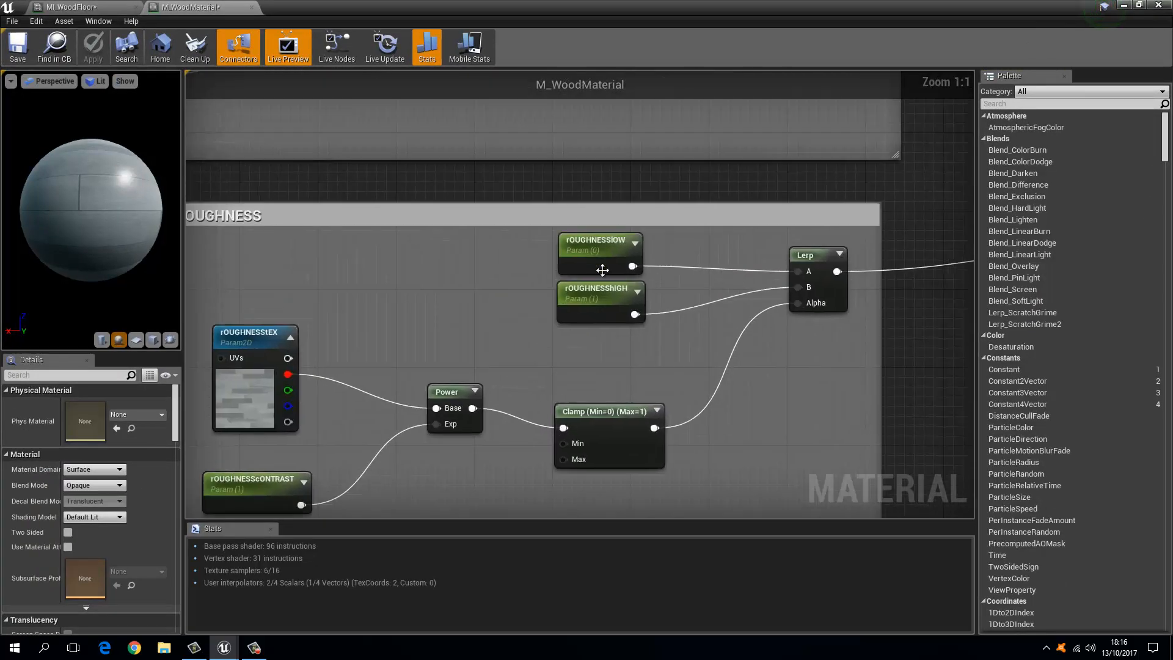
pyautogui.click(602, 269)
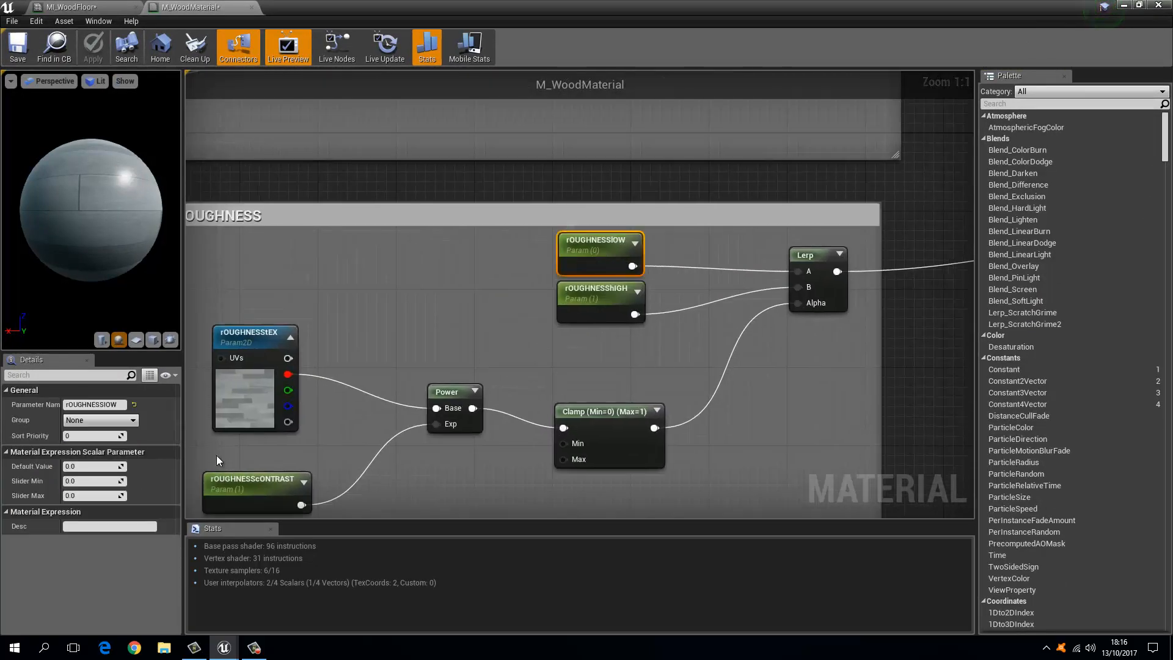
pyautogui.click(93, 405)
pyautogui.write('RoughnessLow')
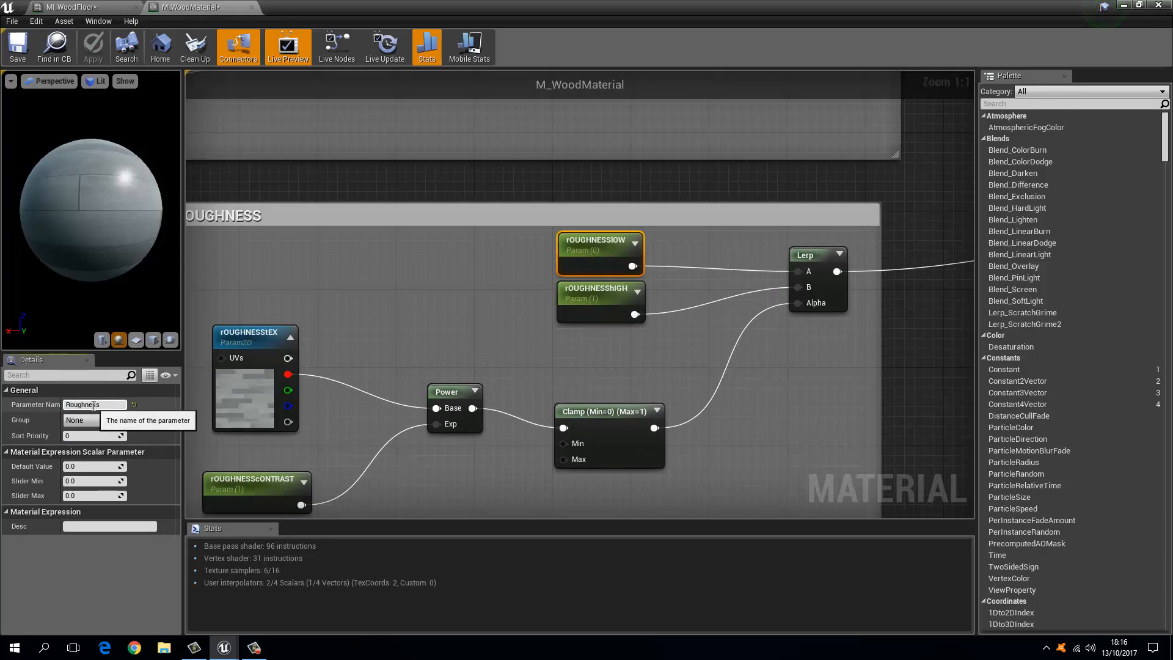
pyautogui.press('Return')
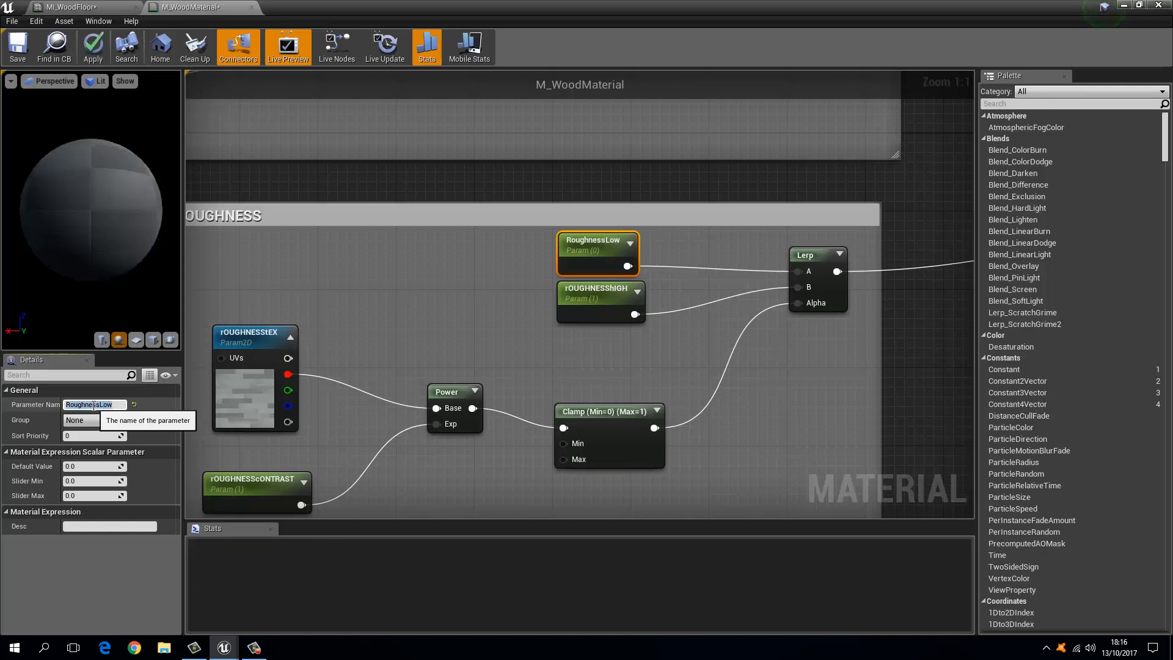
# Step: Rename the scalar parameter feeding the roughness Lerp's B input to RoughnessHigh
pyautogui.click(602, 303)
pyautogui.click(96, 404)
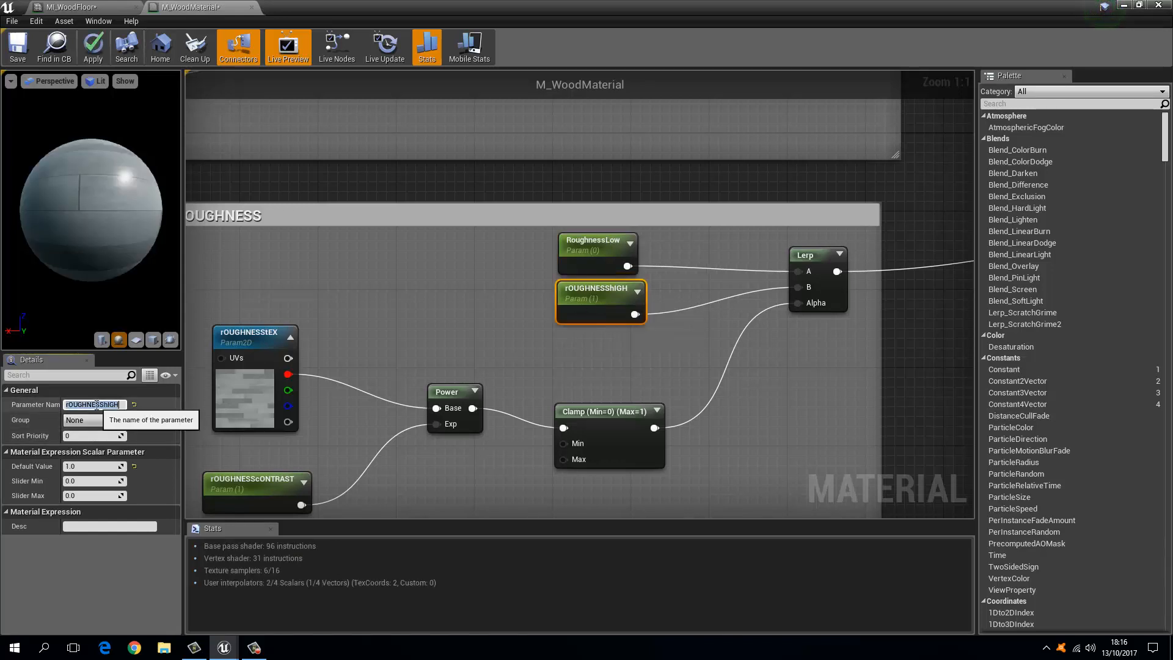
pyautogui.write('RoughnessHigh')
pyautogui.press('Return')
# Step: Rename the scalar parameter feeding the Power node's Exp input to RoughnessContrast and save M_WoodMaterial
pyautogui.click(259, 492)
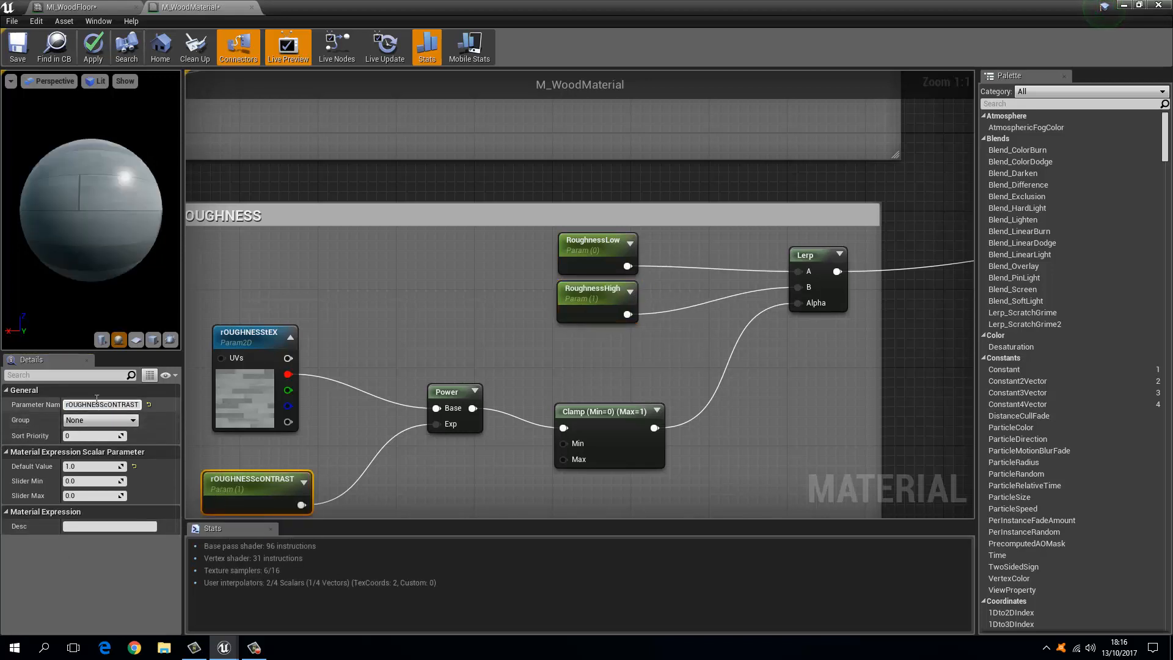
pyautogui.click(93, 404)
pyautogui.write('Contrast')
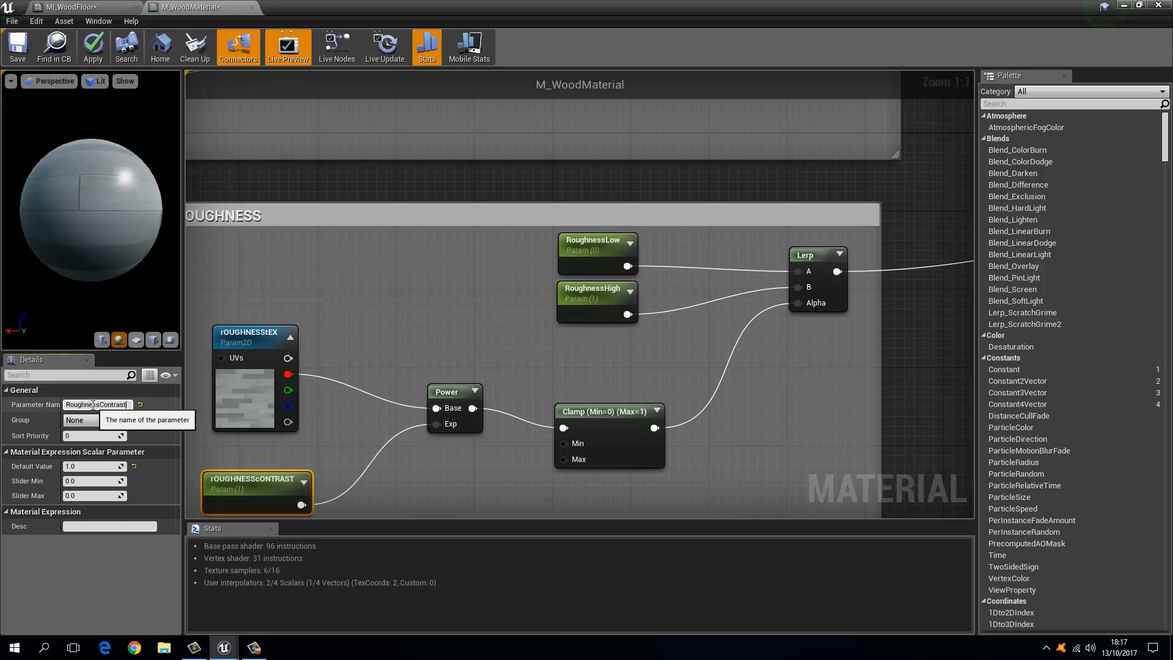
pyautogui.press('Return')
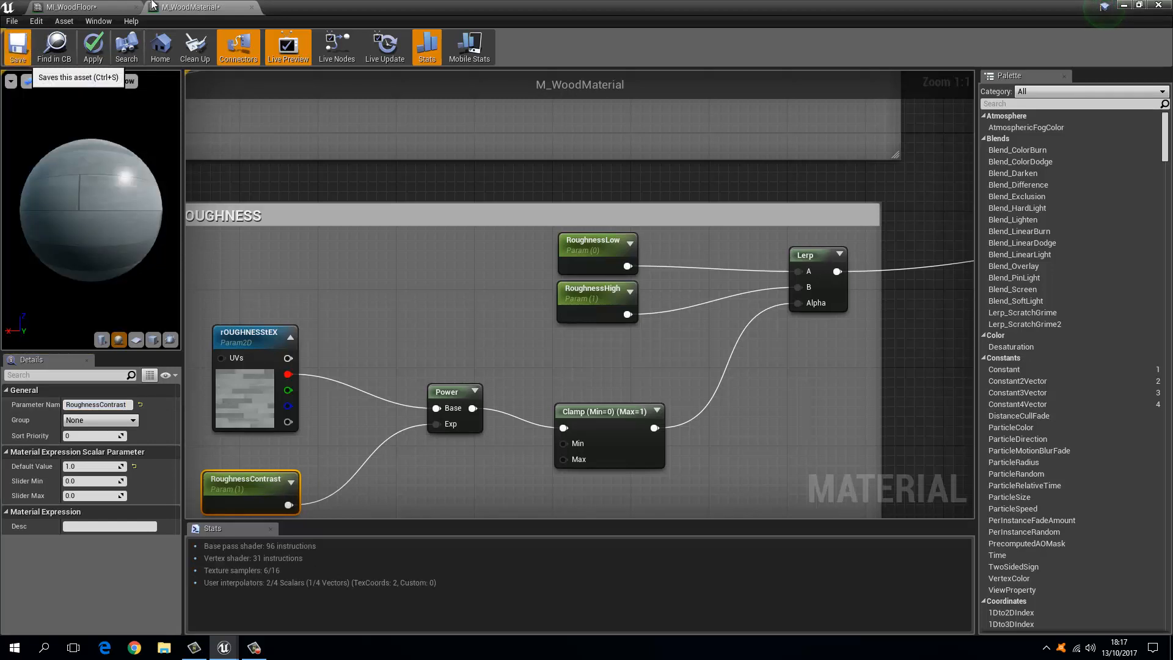
# Step: Set RoughnessContrast to 0.8 in MI_WoodFloor, with its editor restored to a smaller window that leaves the level partly visible
pyautogui.click(64, 7)
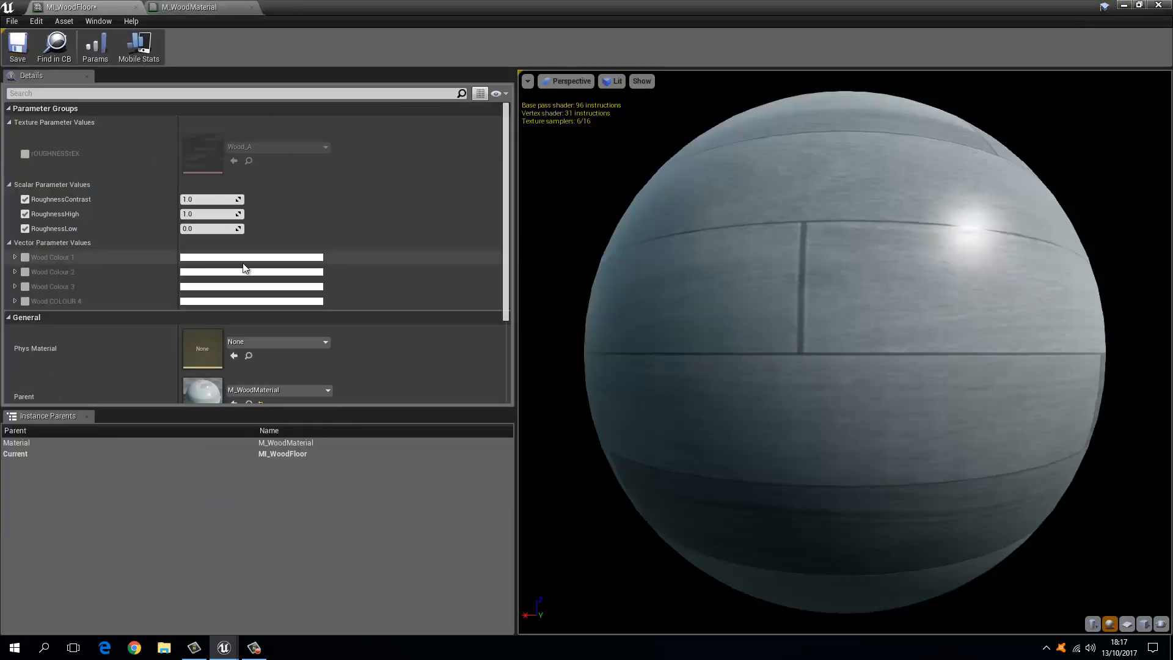
pyautogui.doubleClick(304, 10)
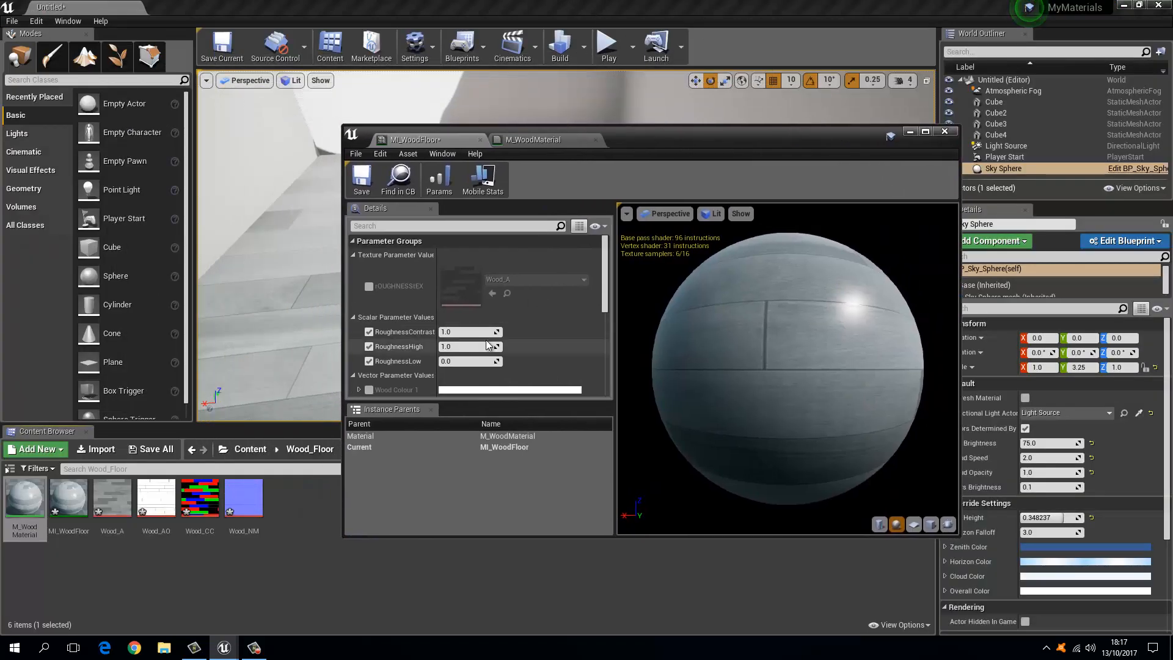
pyautogui.click(460, 331)
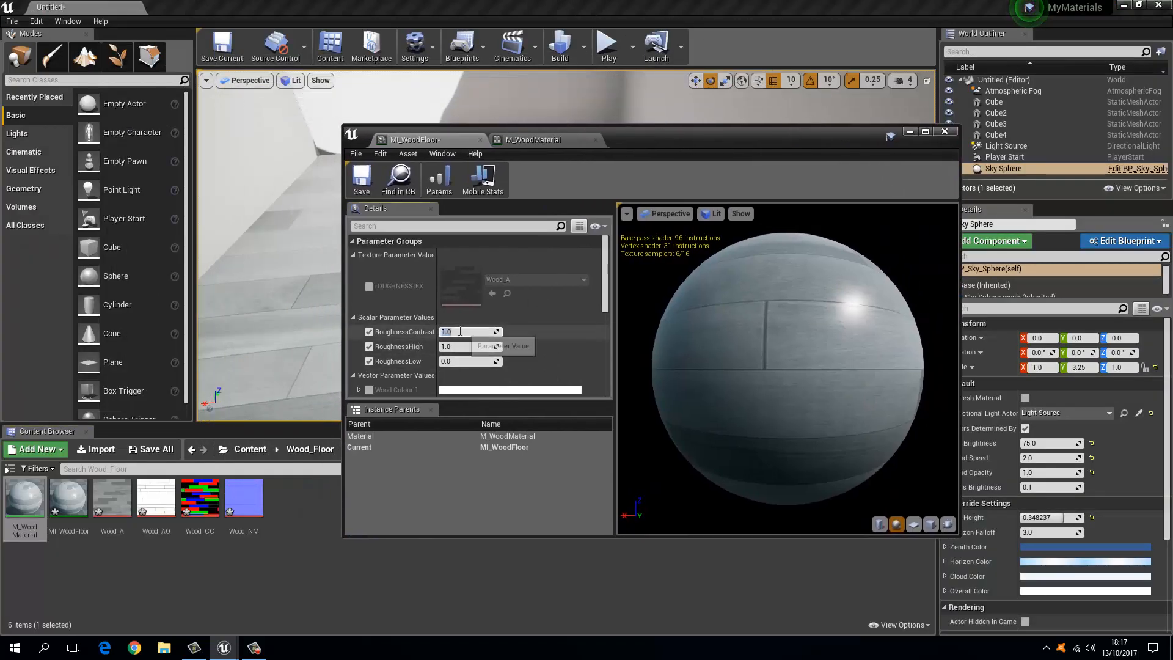
pyautogui.write('.8')
pyautogui.press('Return')
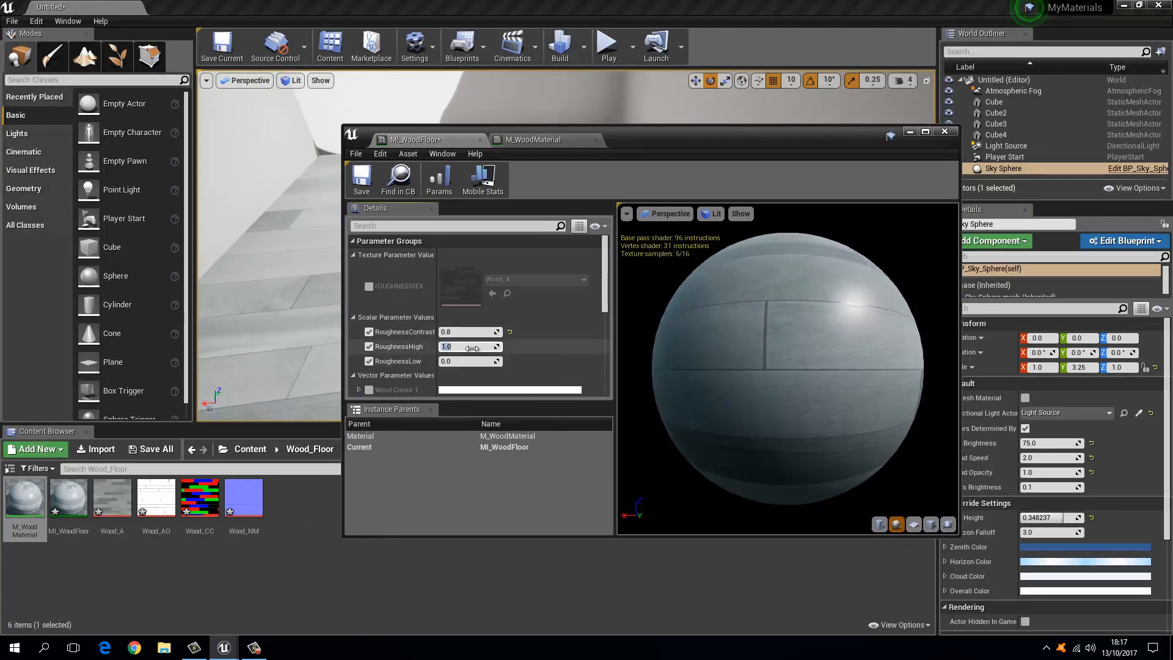
pyautogui.moveTo(629, 141); pyautogui.dragTo(669, 130)
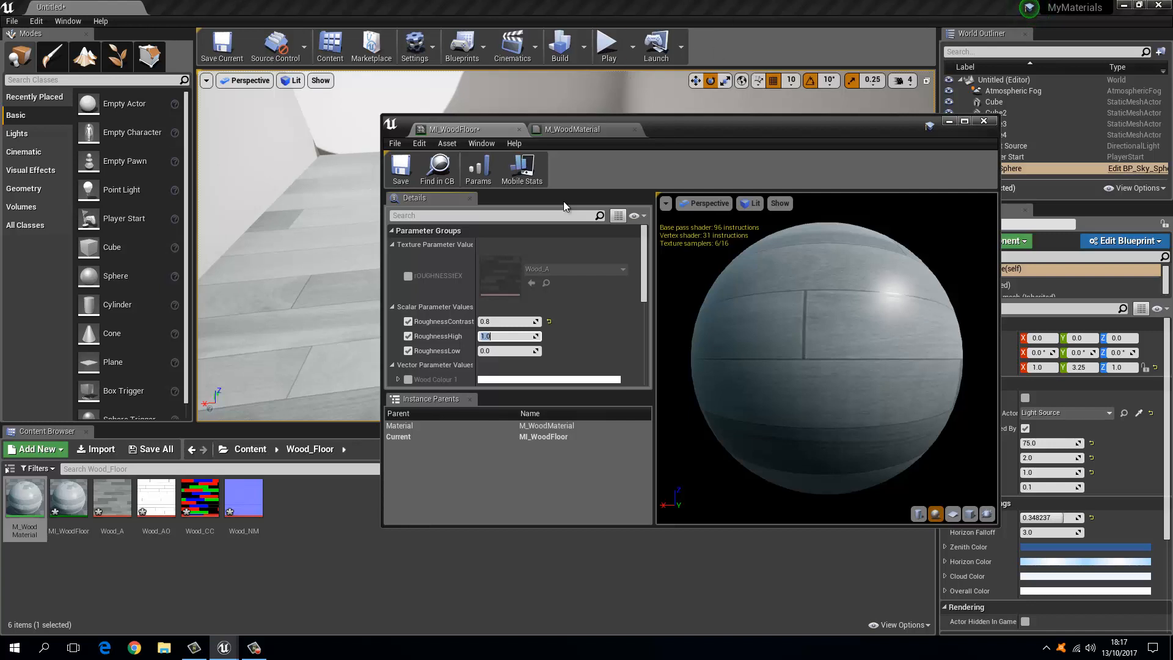
# Step: Set RoughnessHigh to 0.7 and RoughnessLow to -0.3 in MI_WoodFloor and save the instance
pyautogui.write('.')
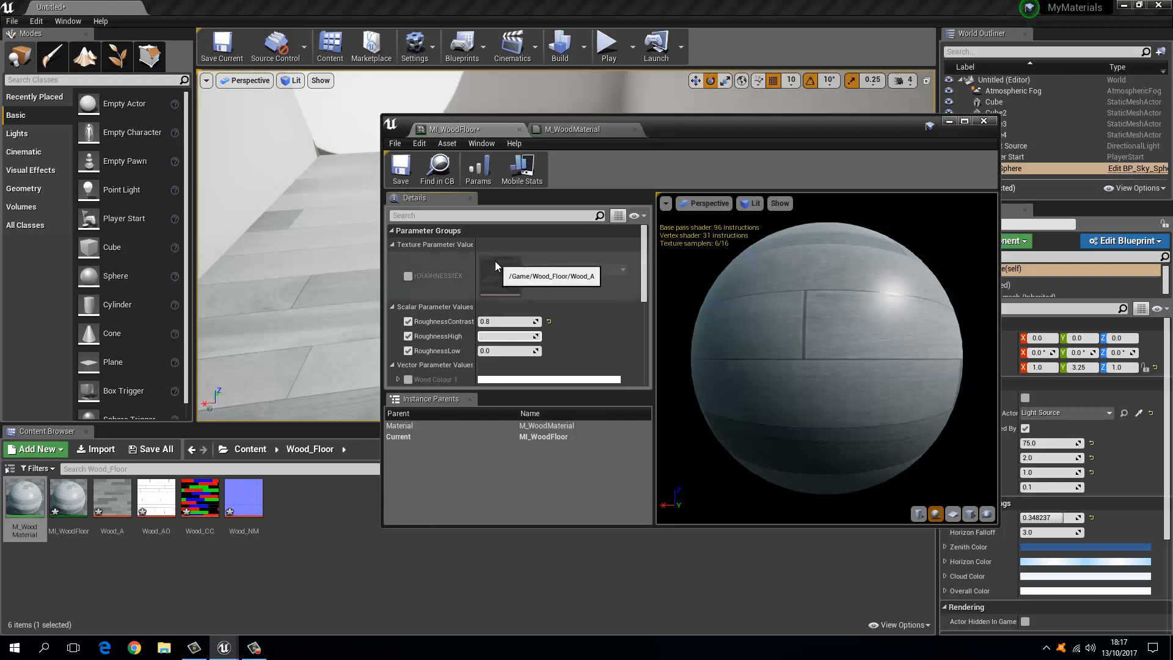
pyautogui.write('7')
pyautogui.press('Tab')
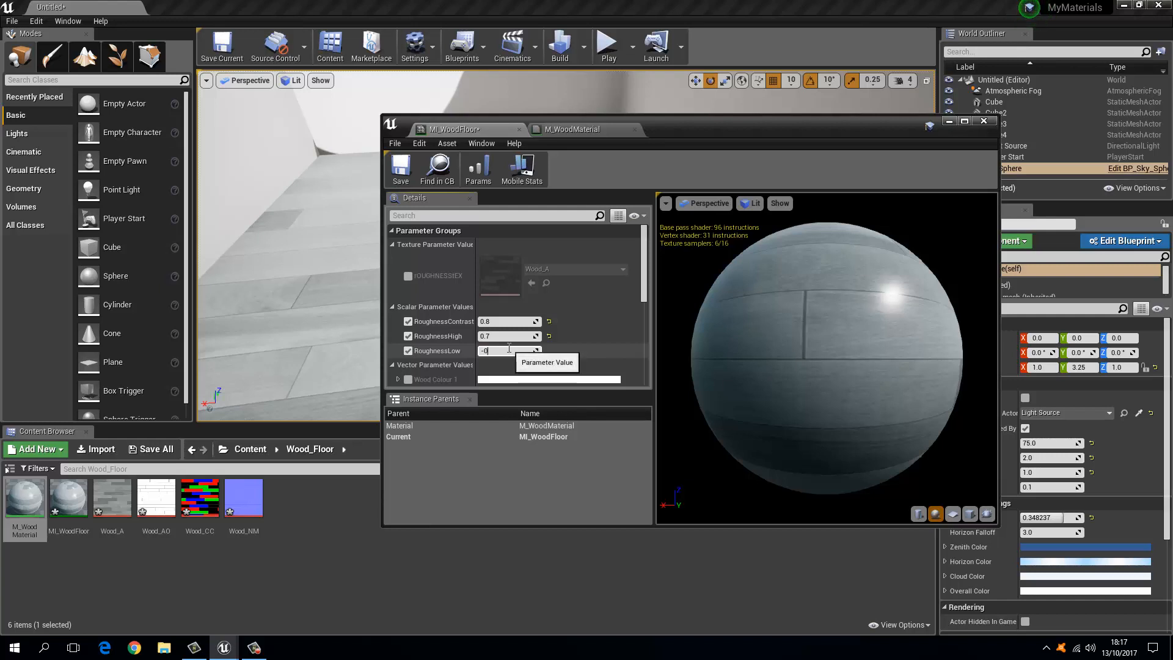
pyautogui.press('Return')
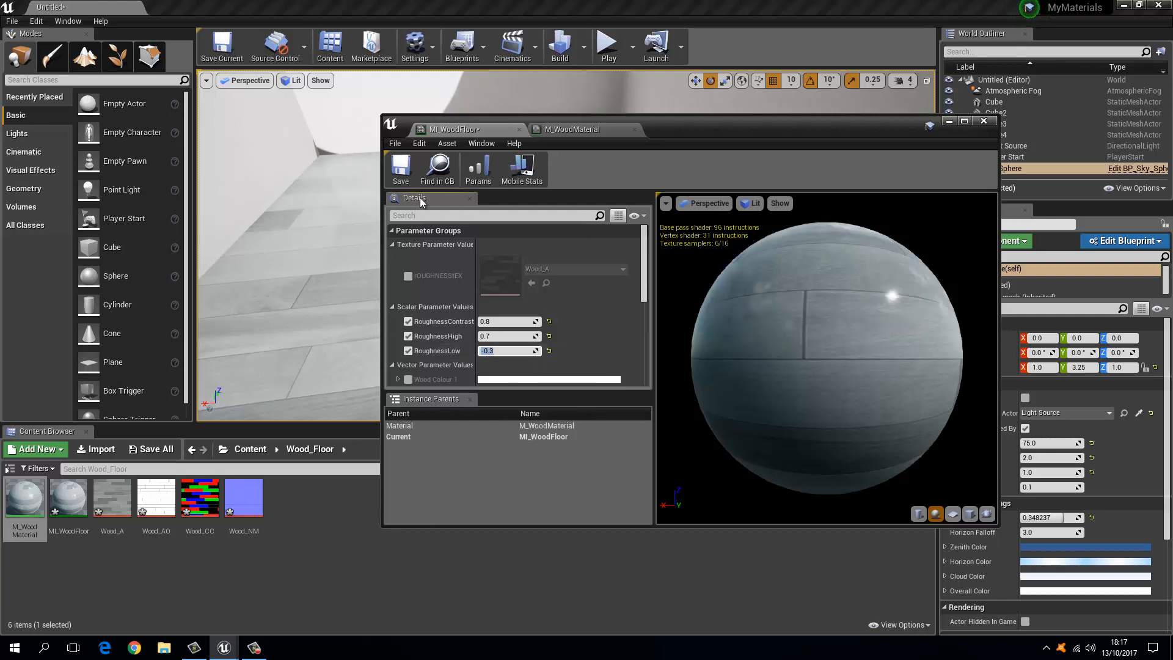
pyautogui.click(401, 168)
pyautogui.moveTo(694, 125); pyautogui.dragTo(654, 120)
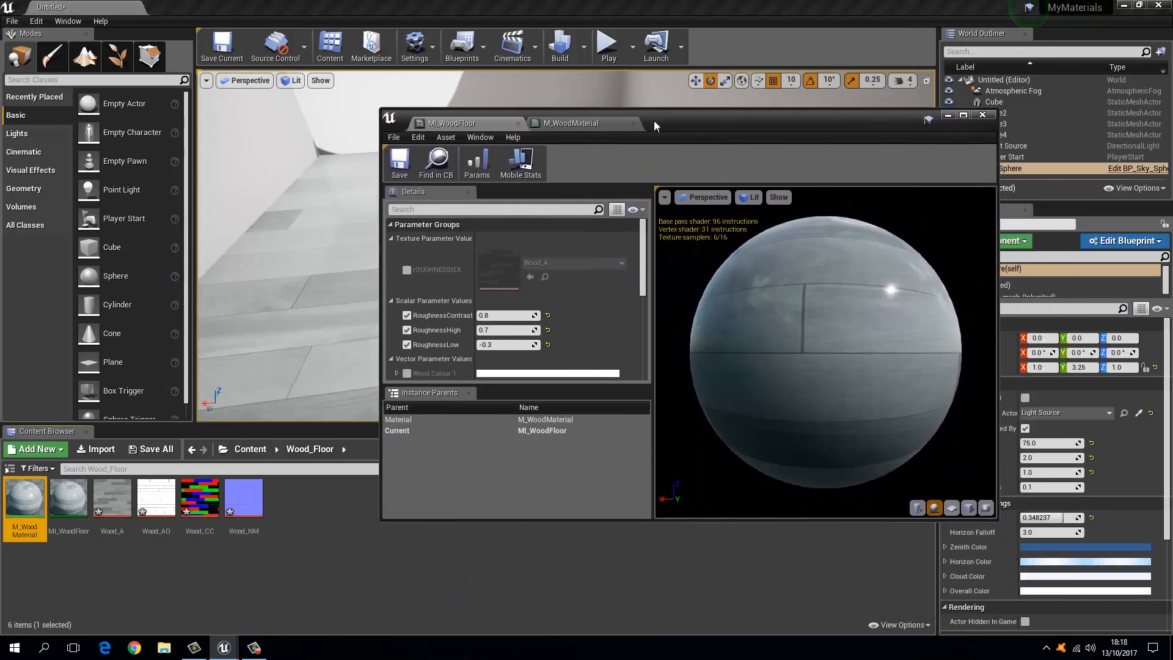
# Step: Enable the overrides for all four wood colour vector parameters in MI_WoodFloor
pyautogui.scroll(-3, 646, 280)
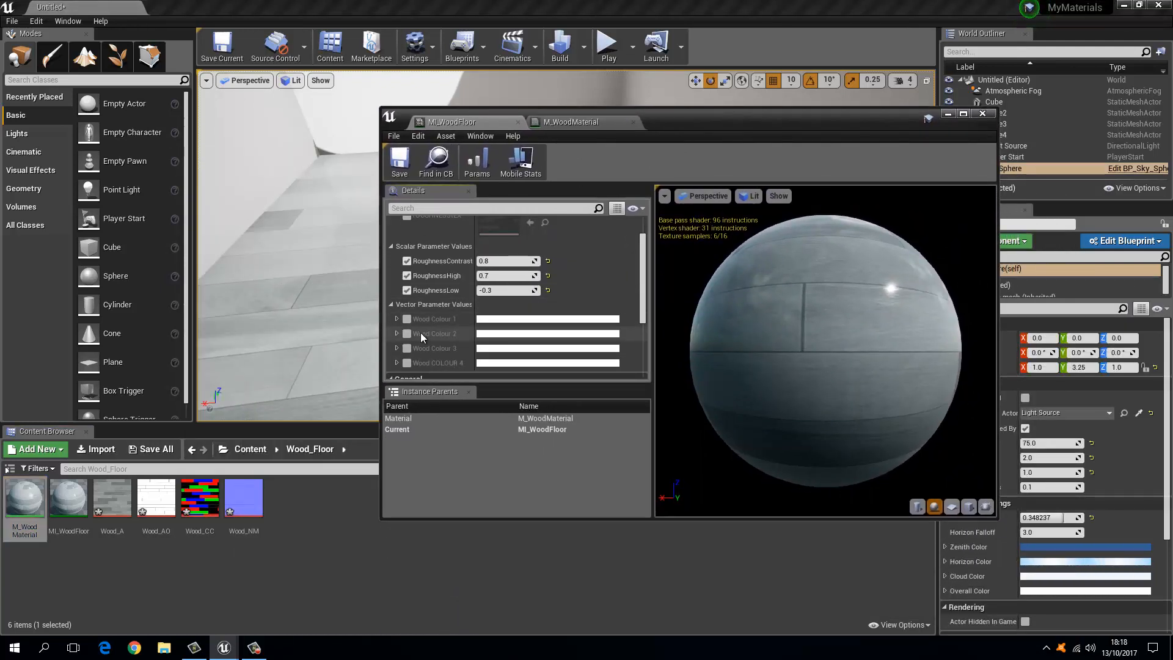
pyautogui.click(407, 318)
pyautogui.click(407, 334)
pyautogui.click(407, 348)
pyautogui.click(407, 363)
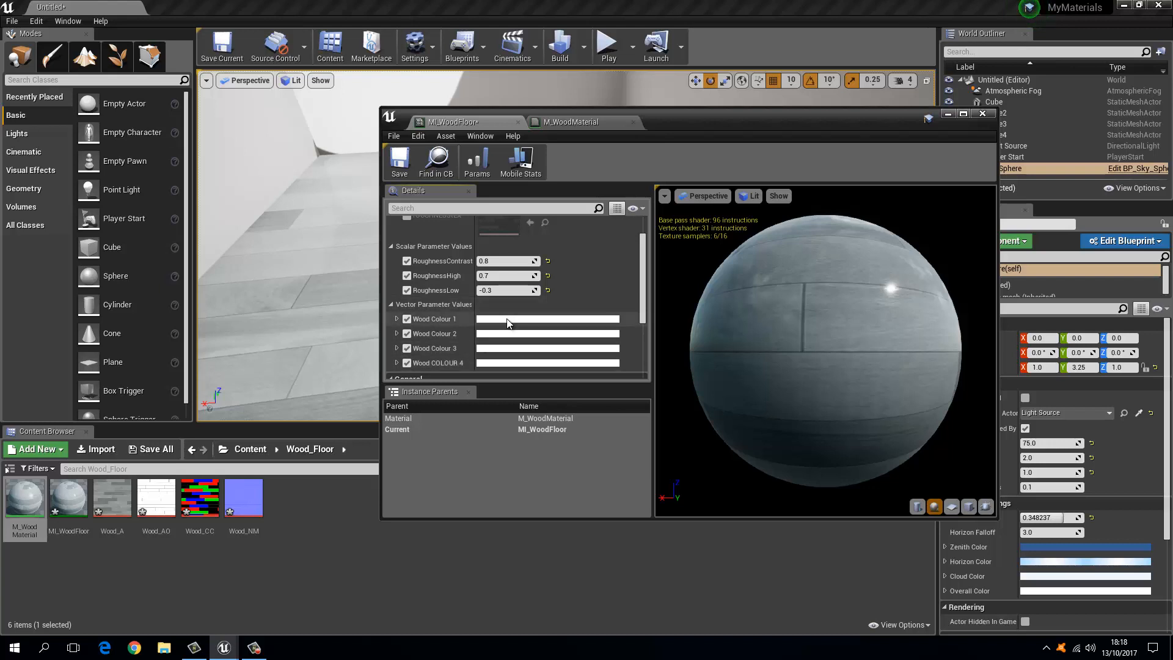
# Step: Set Wood Colour 1 to pink, about sRGB hex FF90C8
pyautogui.click(506, 319)
pyautogui.moveTo(588, 402); pyautogui.dragTo(622, 392)
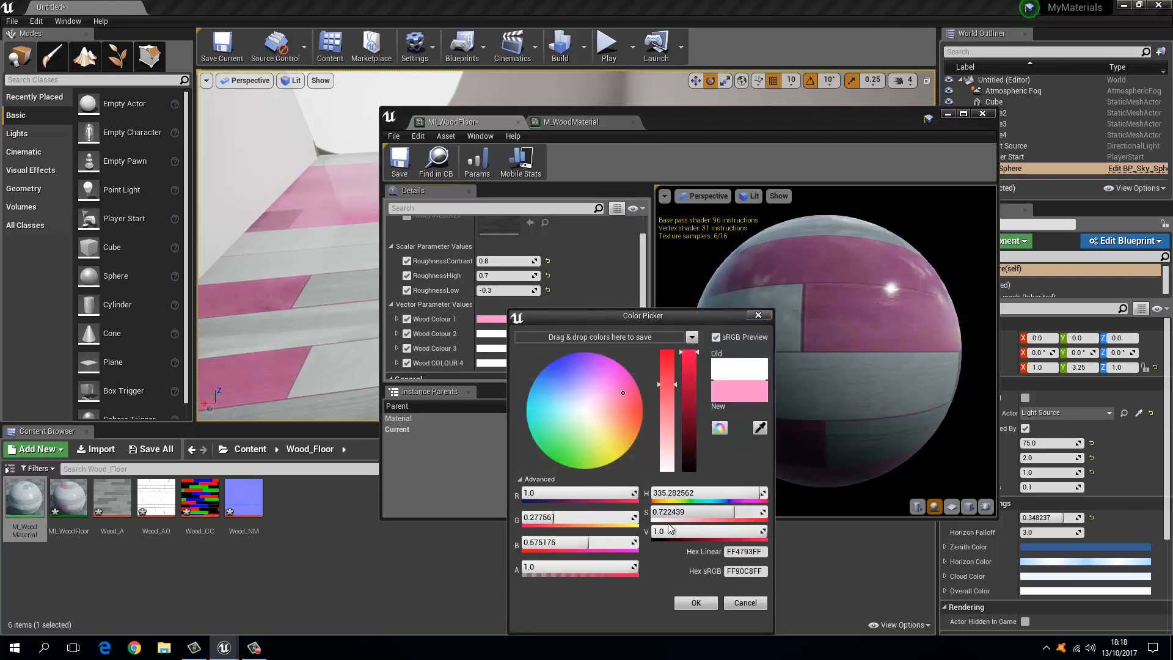
pyautogui.moveTo(635, 320); pyautogui.dragTo(640, 188)
pyautogui.click(701, 471)
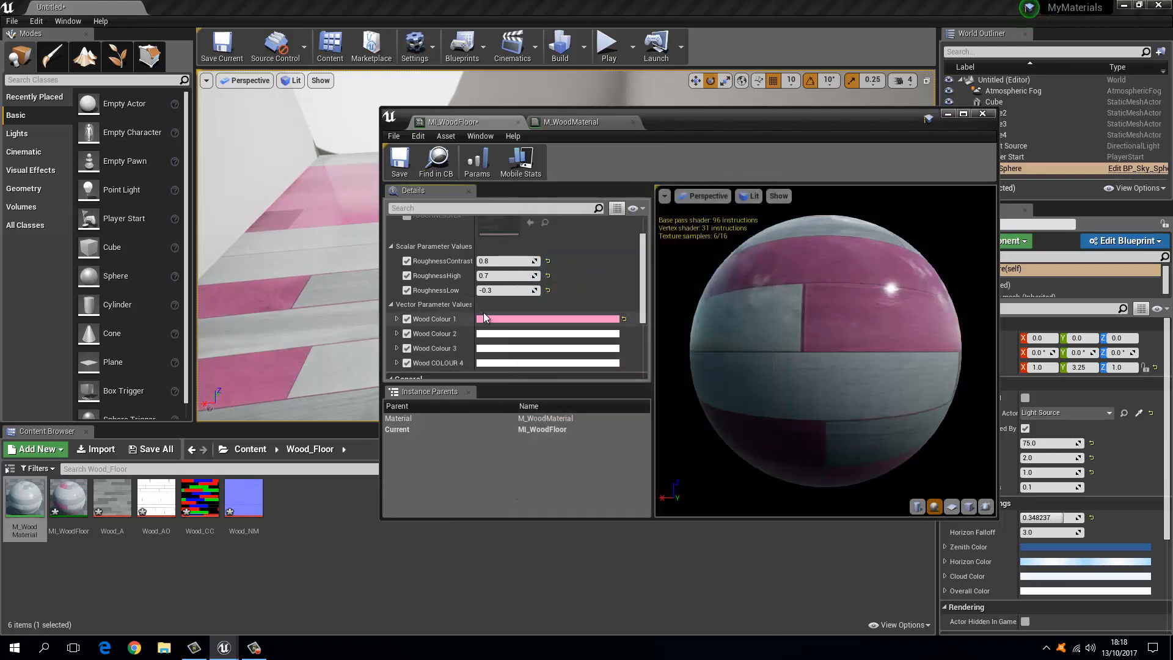
# Step: Set Wood Colour 2 to light blue, about sRGB hex 92B7FF
pyautogui.click(491, 333)
pyautogui.click(538, 379)
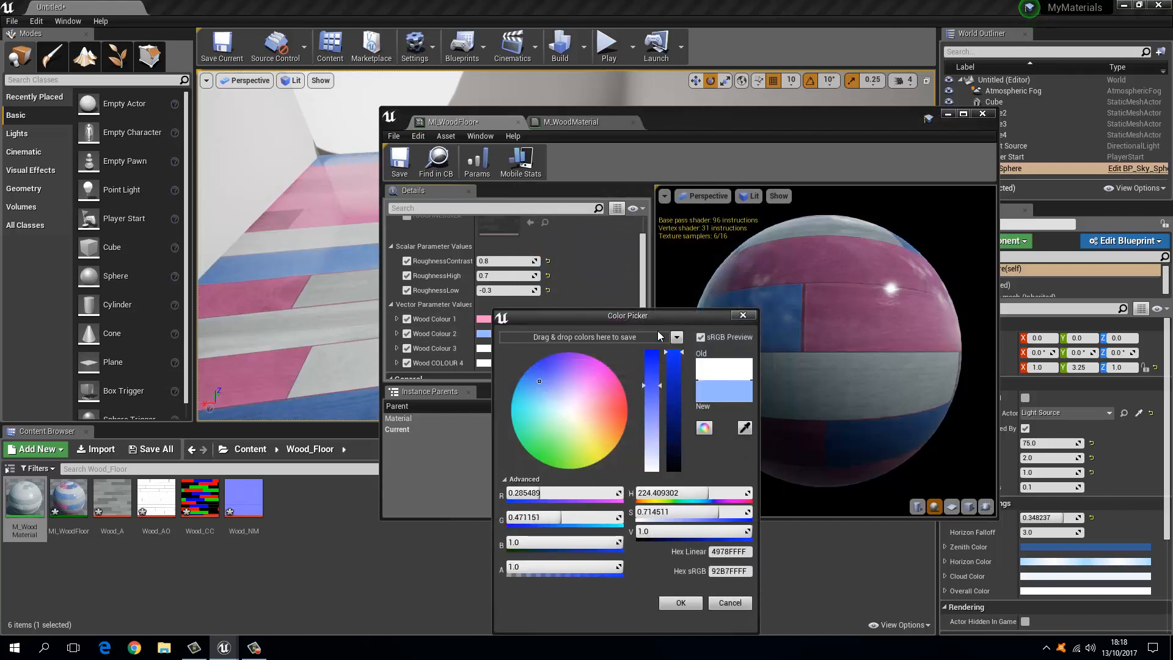
pyautogui.moveTo(645, 317); pyautogui.dragTo(597, 187)
pyautogui.click(630, 471)
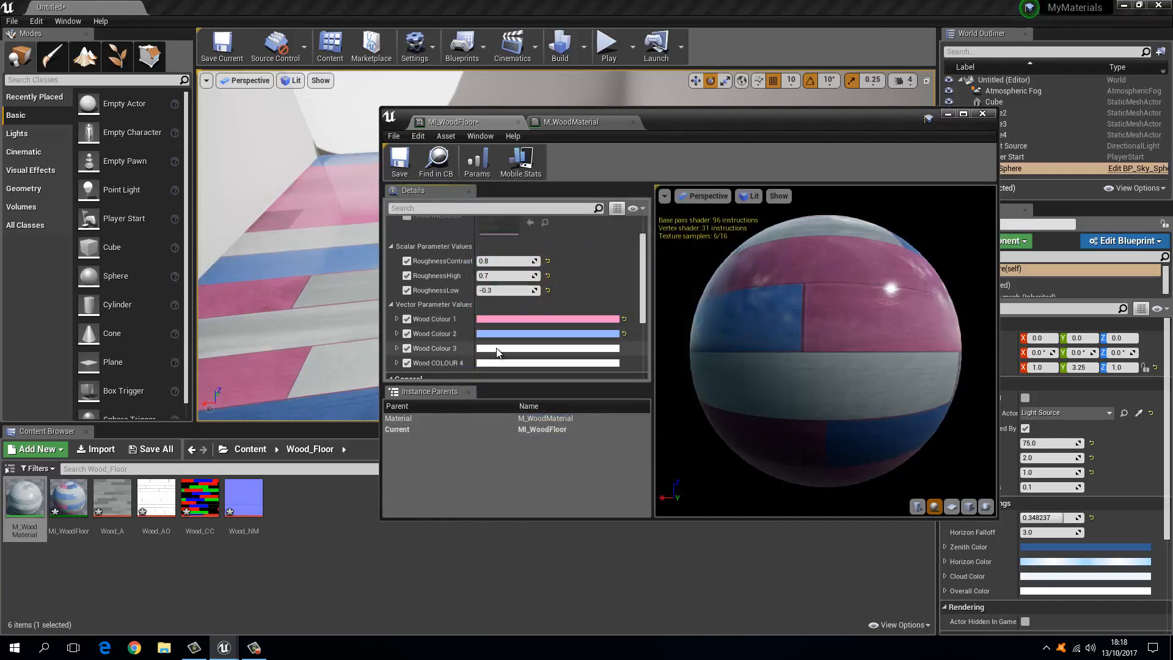
# Step: Set Wood Colour 3 to turquoise green, about sRGB hex 53FFCA
pyautogui.click(486, 347)
pyautogui.moveTo(583, 404); pyautogui.dragTo(526, 435)
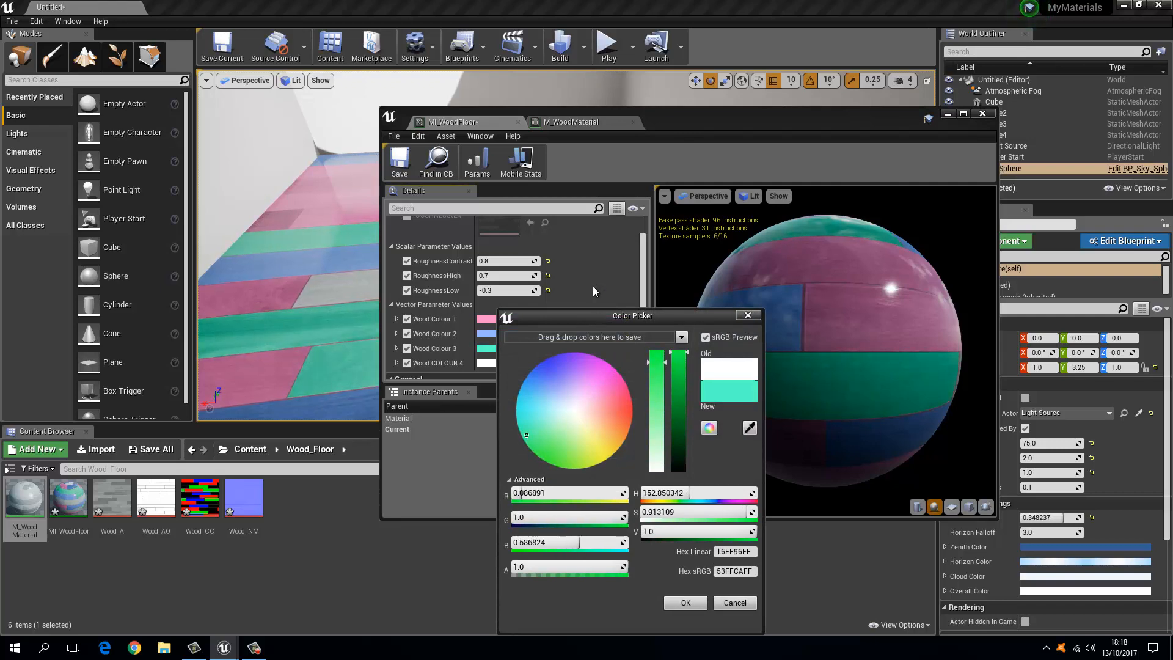
pyautogui.moveTo(592, 315); pyautogui.dragTo(592, 174)
pyautogui.click(678, 463)
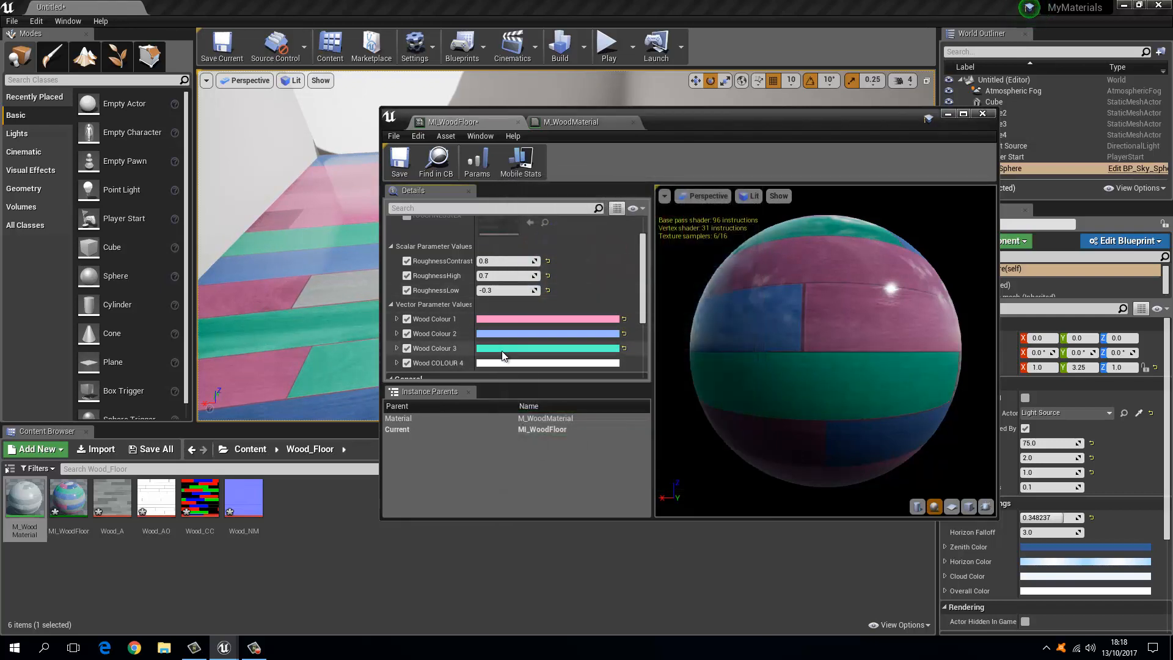
# Step: Set Wood Colour 4 to pale yellow-orange, about sRGB hex FFD691
pyautogui.click(511, 364)
pyautogui.moveTo(623, 406); pyautogui.dragTo(625, 434)
pyautogui.moveTo(665, 321); pyautogui.dragTo(597, 187)
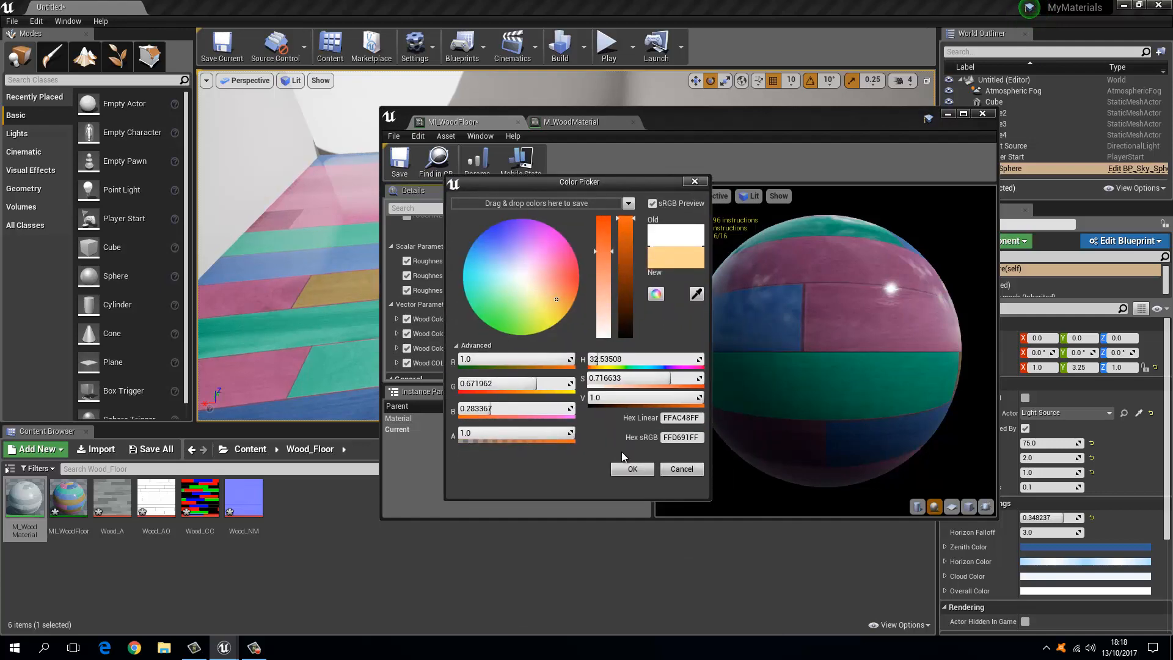
pyautogui.click(629, 468)
pyautogui.moveTo(645, 119); pyautogui.dragTo(609, 130)
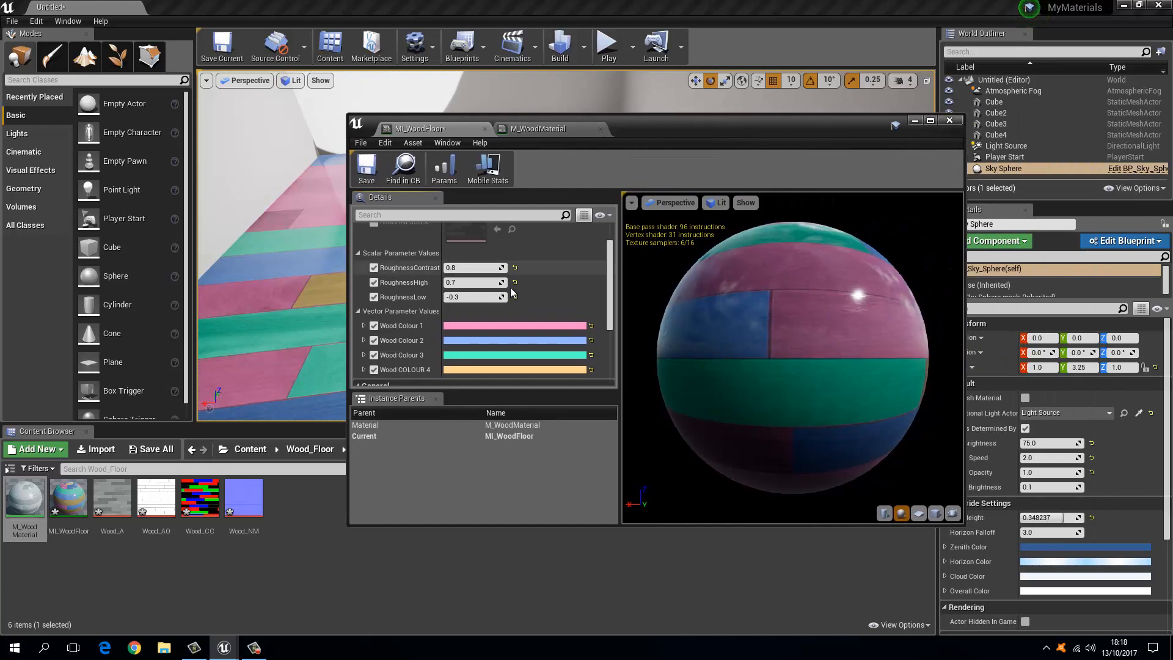
# Step: Change Wood Colour 1 to a slightly darkened light orange wood tone, about sRGB hex FAC79B
pyautogui.click(492, 321)
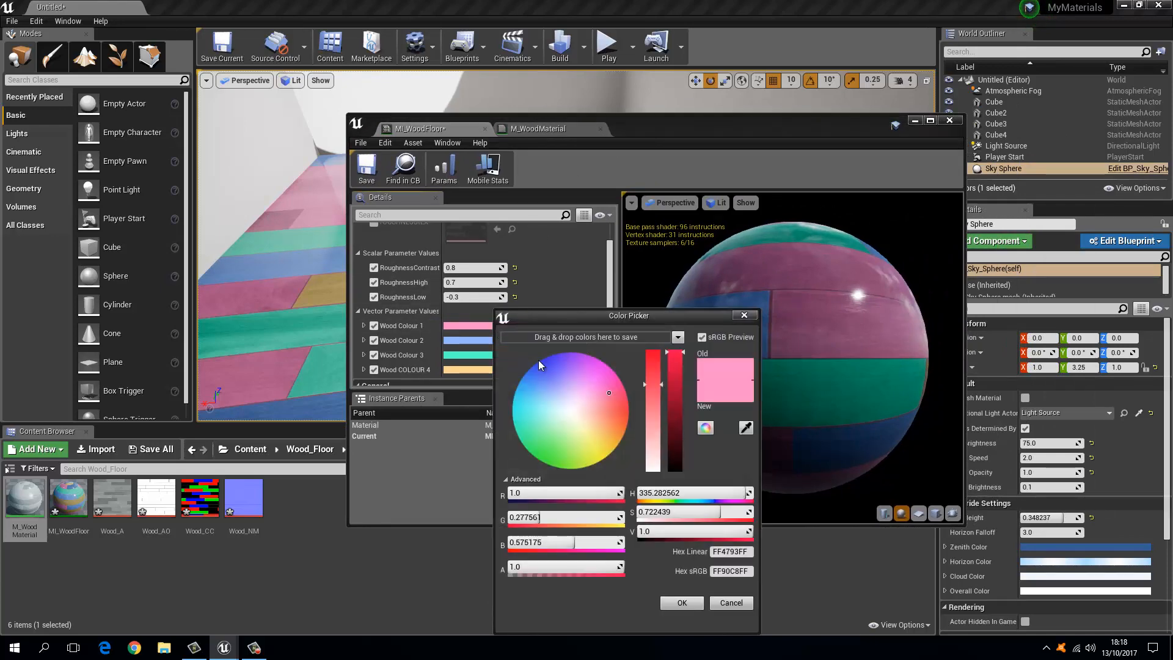
pyautogui.moveTo(574, 415); pyautogui.dragTo(595, 427)
pyautogui.moveTo(632, 315); pyautogui.dragTo(561, 229)
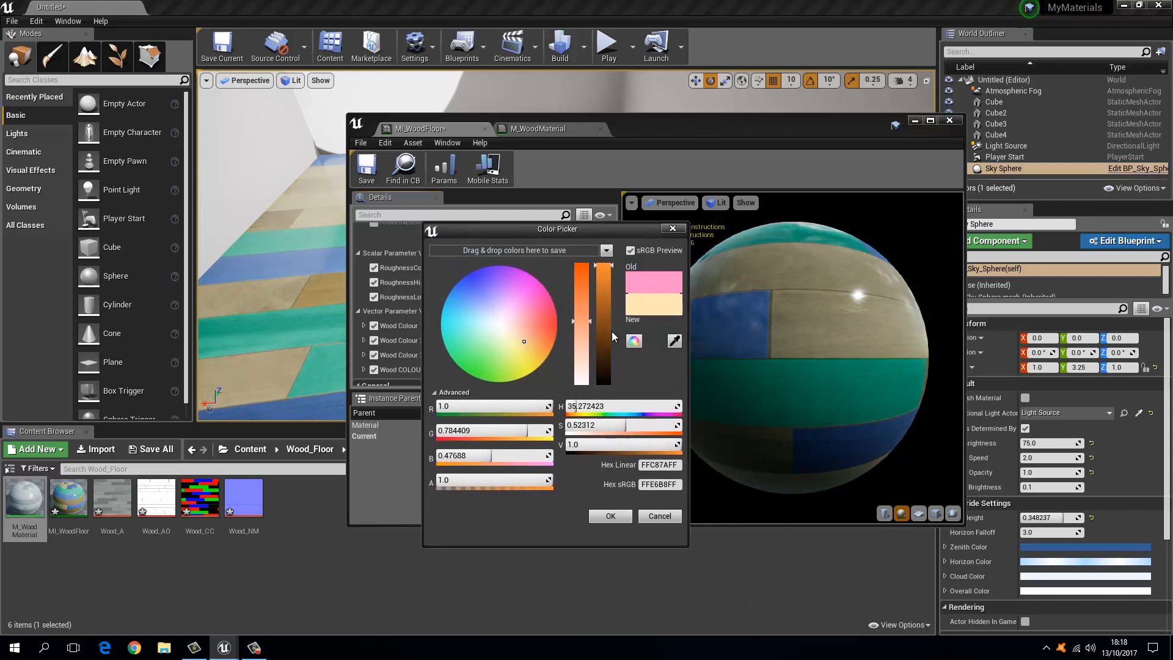
pyautogui.moveTo(608, 331); pyautogui.dragTo(608, 305)
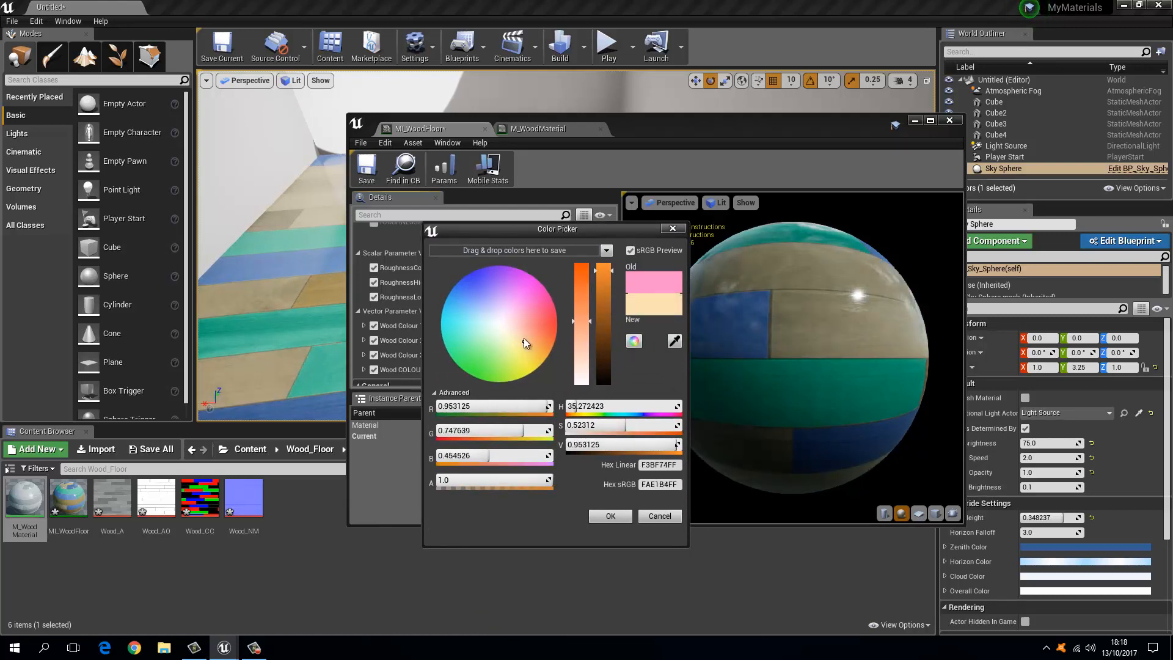
pyautogui.moveTo(523, 338); pyautogui.dragTo(533, 339)
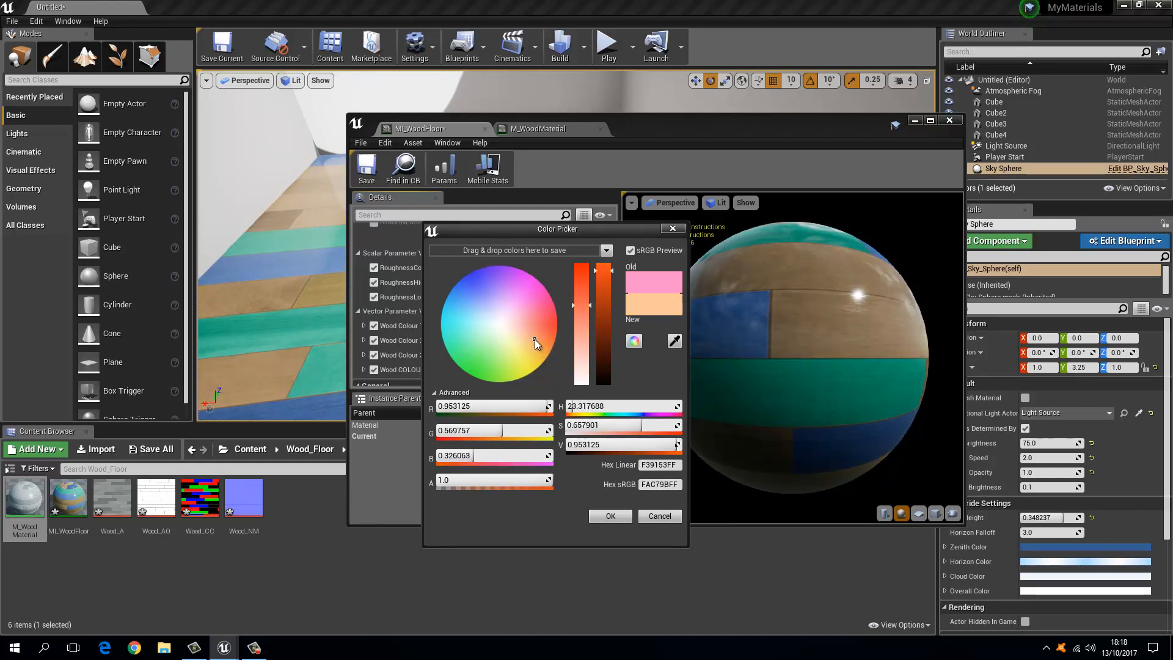
pyautogui.click(611, 515)
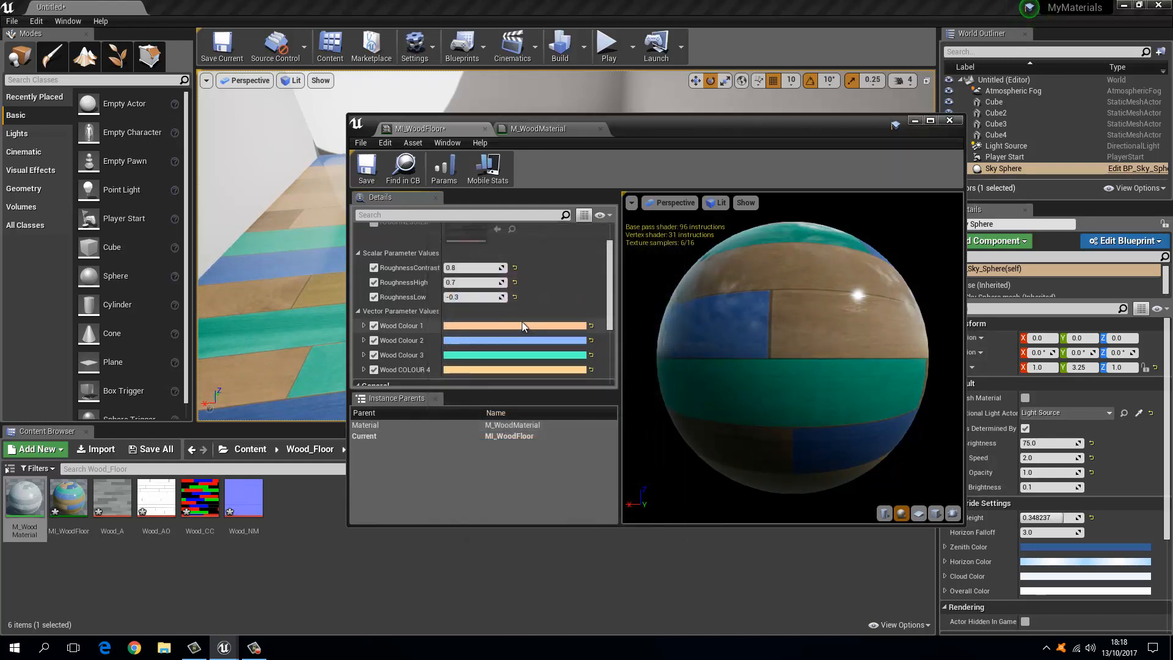
# Step: Copy the Wood Colour 1 value and paste it into Wood Colour 2, 3 and 4
pyautogui.rightClick(522, 321)
pyautogui.click(546, 370)
pyautogui.rightClick(523, 342)
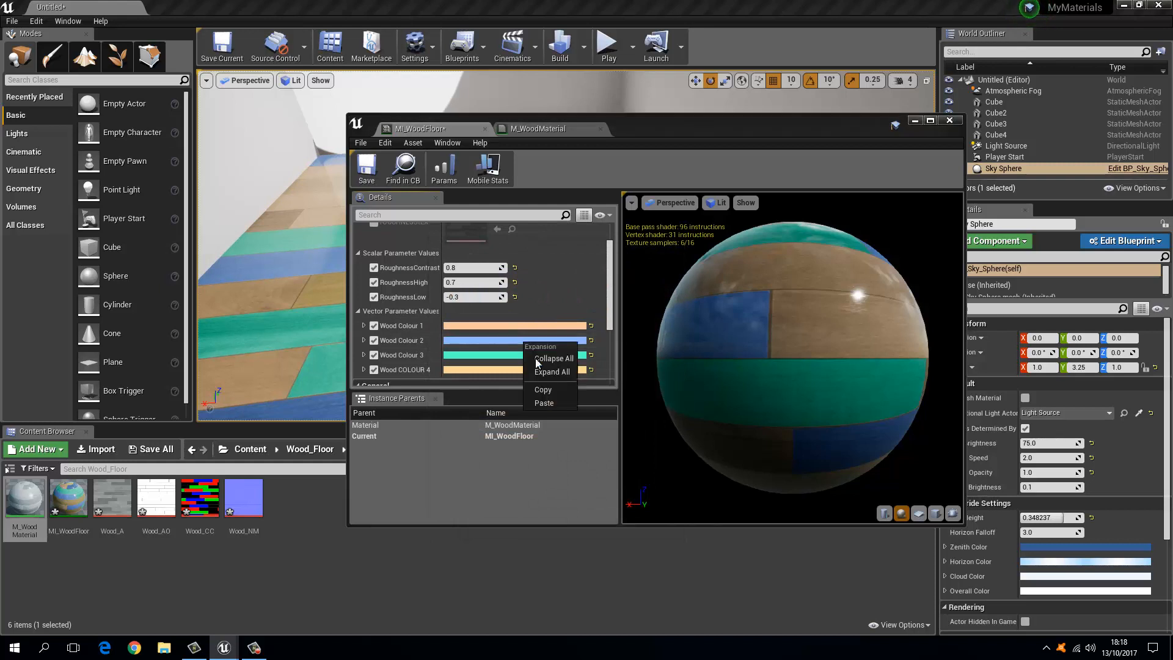
pyautogui.click(552, 402)
pyautogui.rightClick(528, 355)
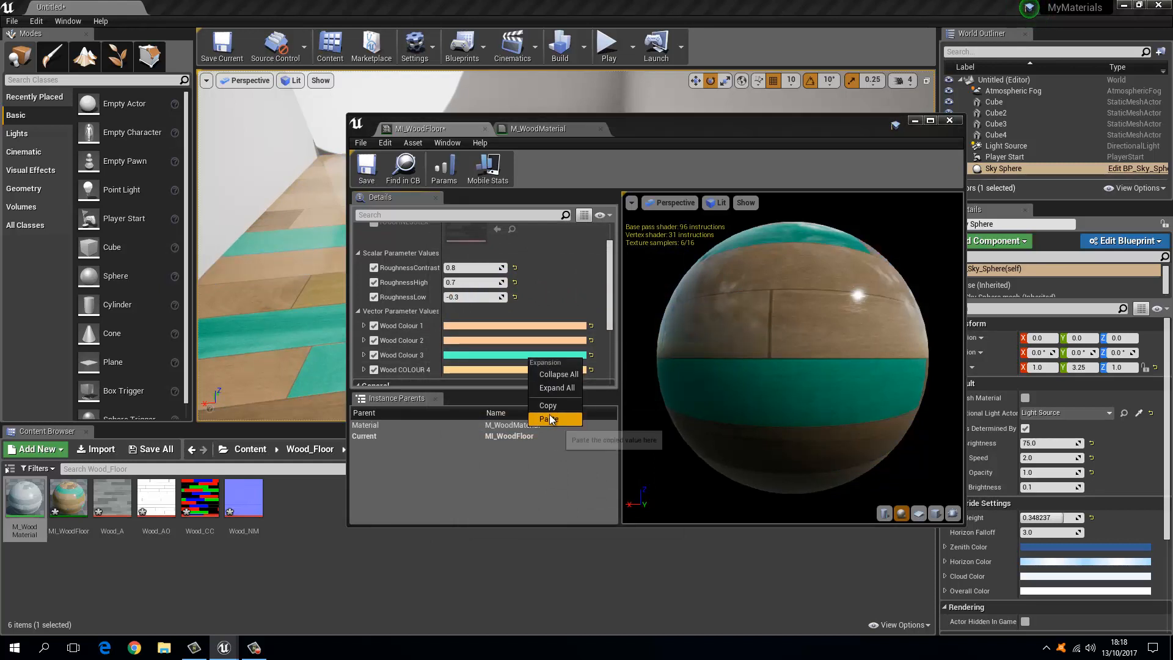
pyautogui.click(547, 414)
pyautogui.rightClick(525, 369)
pyautogui.click(546, 428)
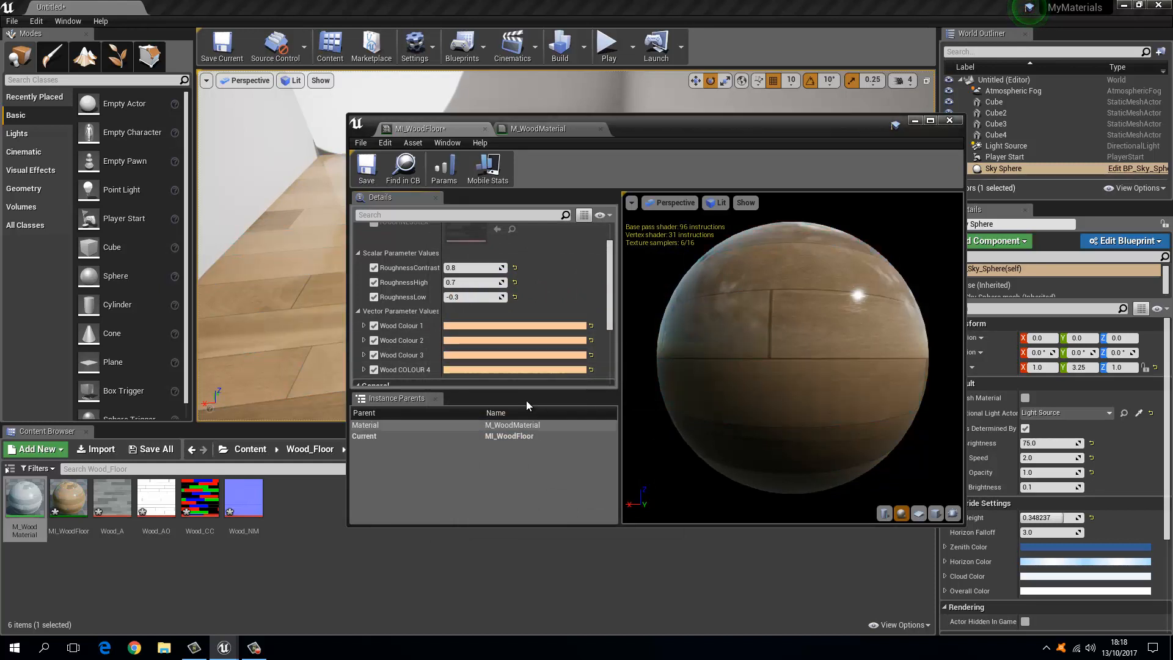
# Step: Save MI_WoodFloor and close it so that the M_WoodMaterial graph is shown
pyautogui.click(366, 169)
pyautogui.moveTo(675, 130); pyautogui.dragTo(607, 118)
pyautogui.click(467, 117)
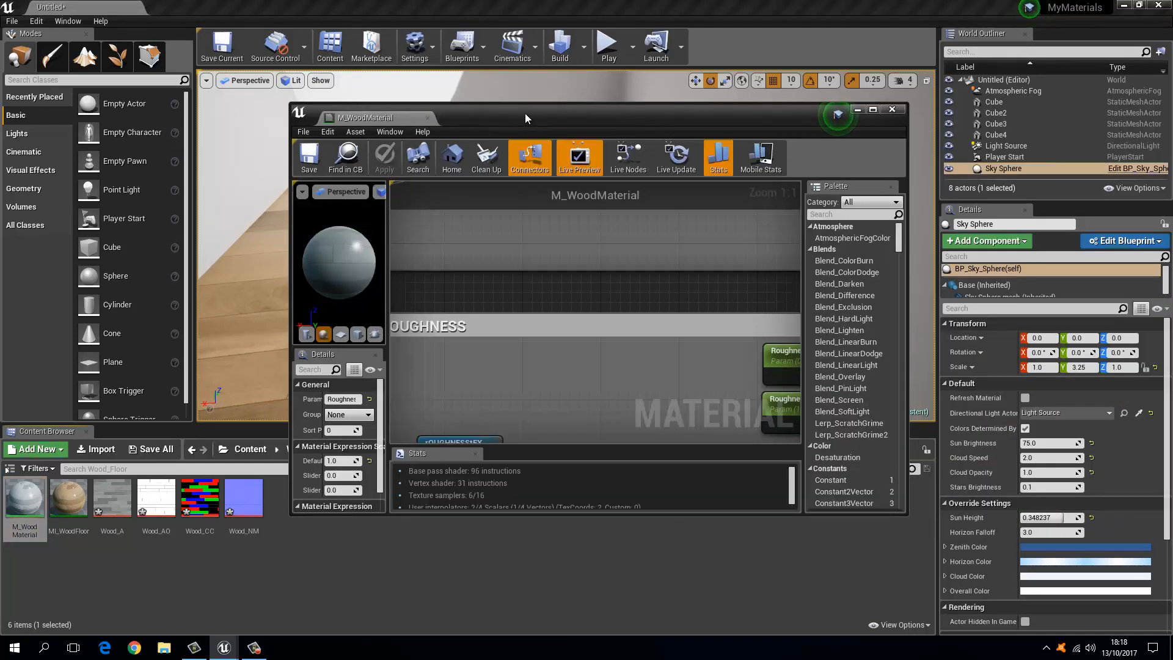
# Step: Maximize the M_WoodMaterial editor and move the colour and roughness comment groups together upward, making room below them
pyautogui.doubleClick(525, 112)
pyautogui.scroll(-10, 460, 178)
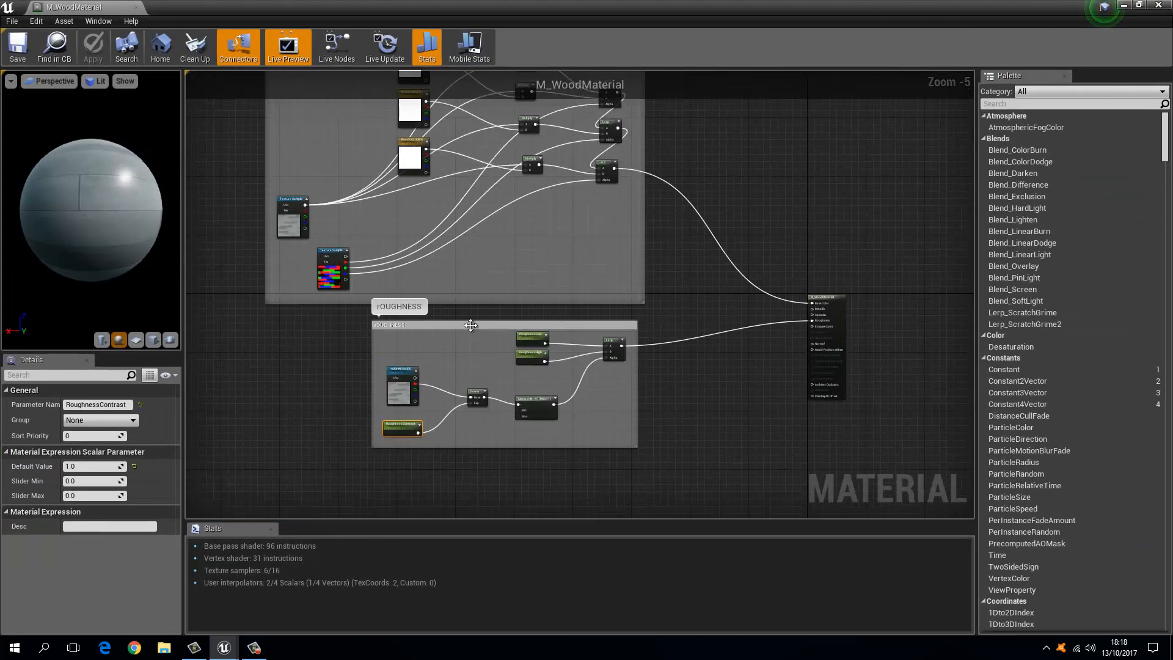
pyautogui.scroll(-3, 473, 287)
pyautogui.moveTo(384, 149); pyautogui.dragTo(538, 339)
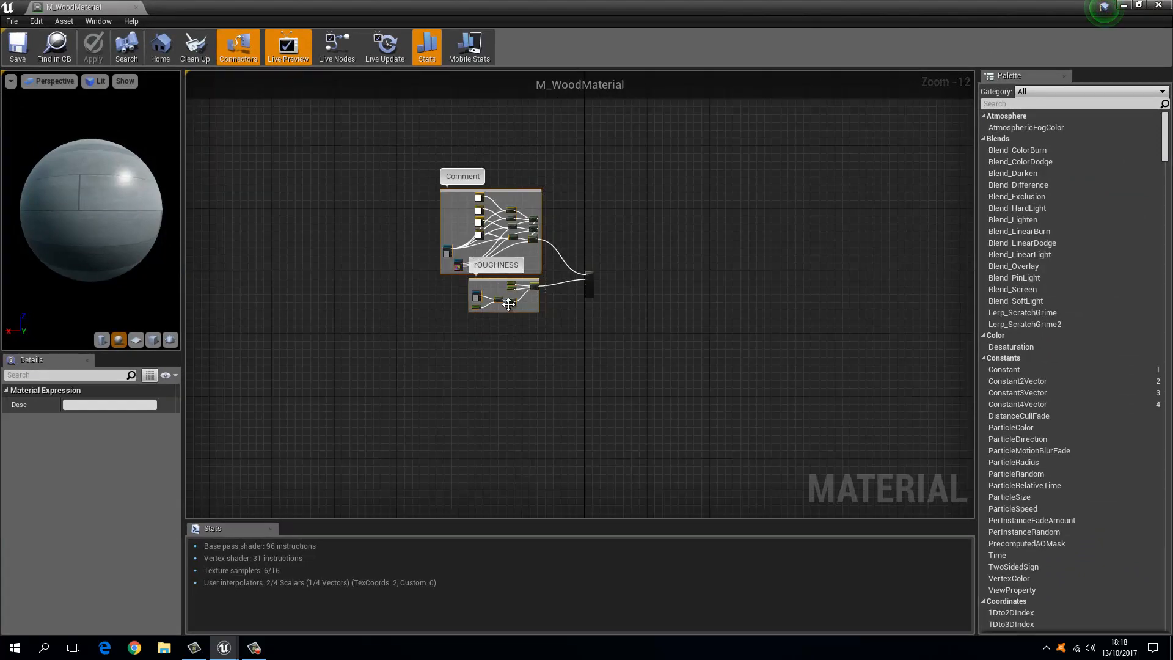
pyautogui.scroll(3, 482, 263)
pyautogui.moveTo(484, 281); pyautogui.dragTo(470, 239)
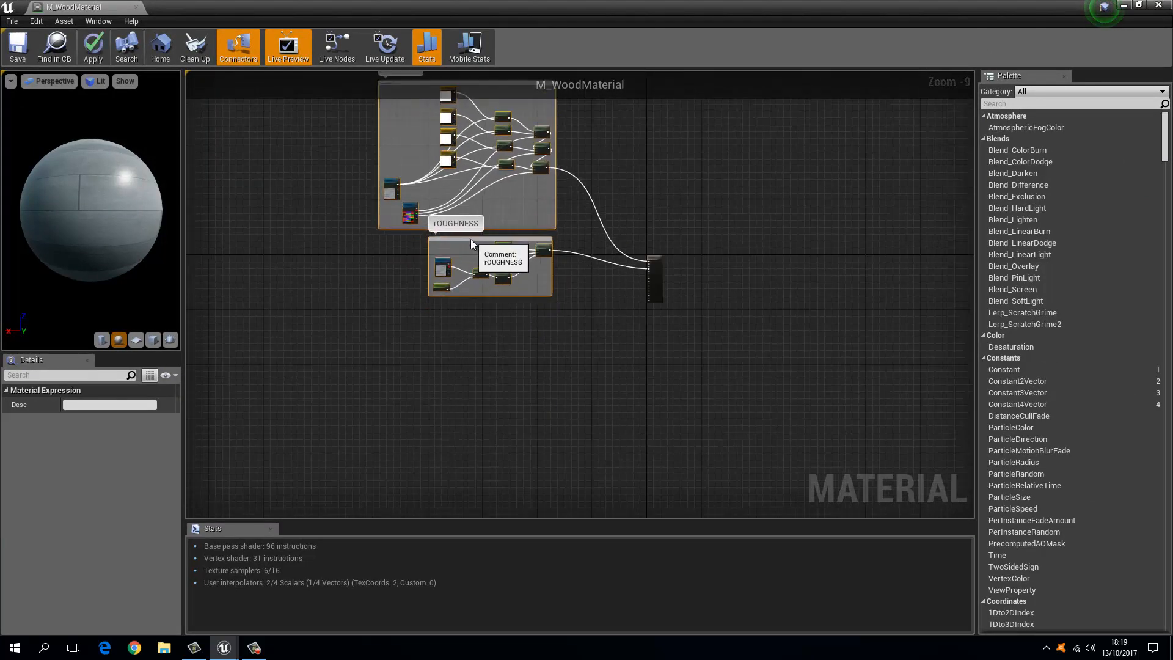
pyautogui.click(420, 289)
# Step: Restore the editor to a smaller window and add the Wood_AO and Wood_NM textures to the M_WoodMaterial graph below the roughness group
pyautogui.moveTo(520, 7); pyautogui.dragTo(635, 85)
pyautogui.click(156, 497)
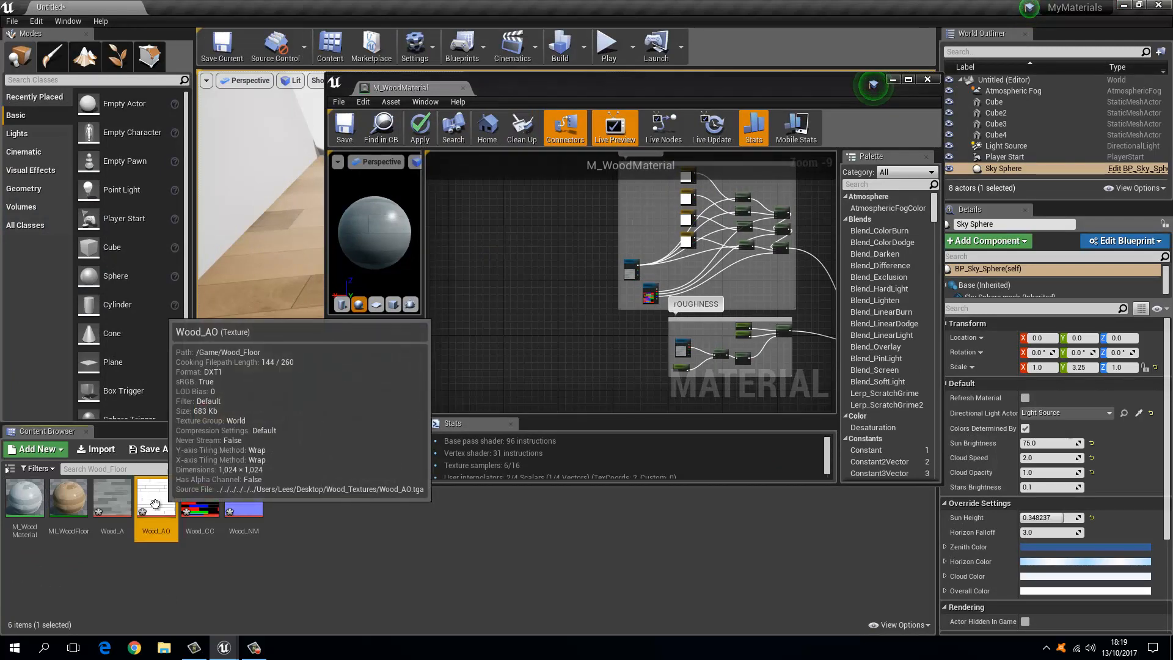
pyautogui.keyDown('ctrl'); pyautogui.click(244, 498); pyautogui.keyUp('ctrl')
pyautogui.moveTo(167, 504); pyautogui.dragTo(560, 390)
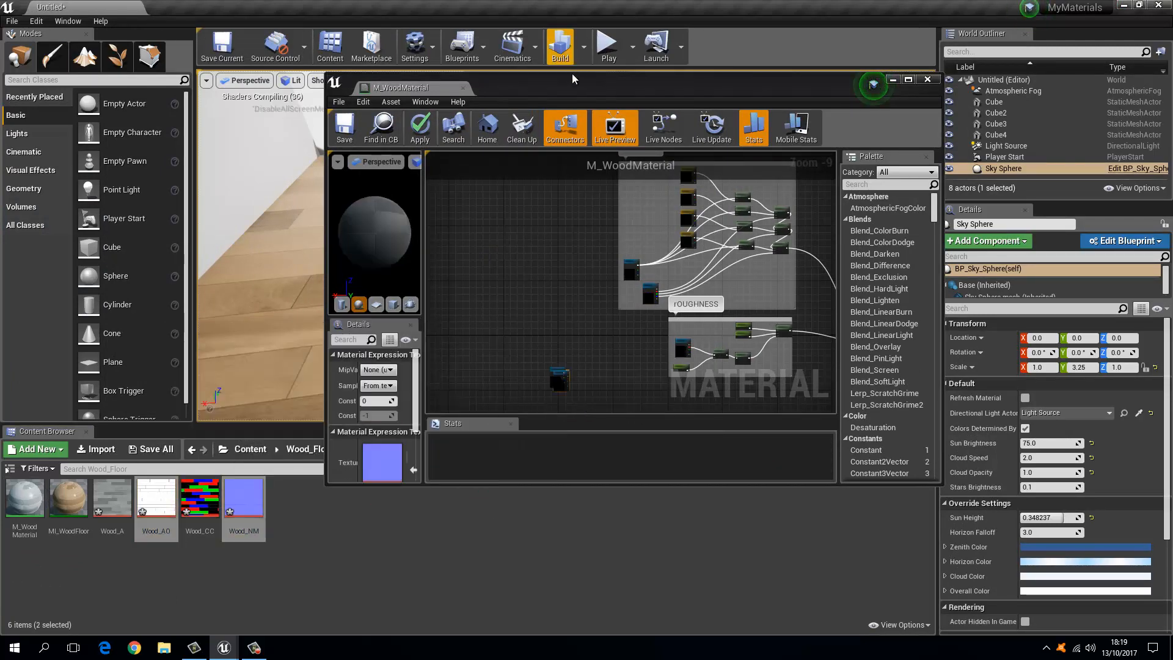
# Step: Maximize the material editor and move the two unconnected texture samples below the Roughness group, closer to the material output node
pyautogui.moveTo(571, 75); pyautogui.dragTo(550, 1)
pyautogui.scroll(2, 361, 311)
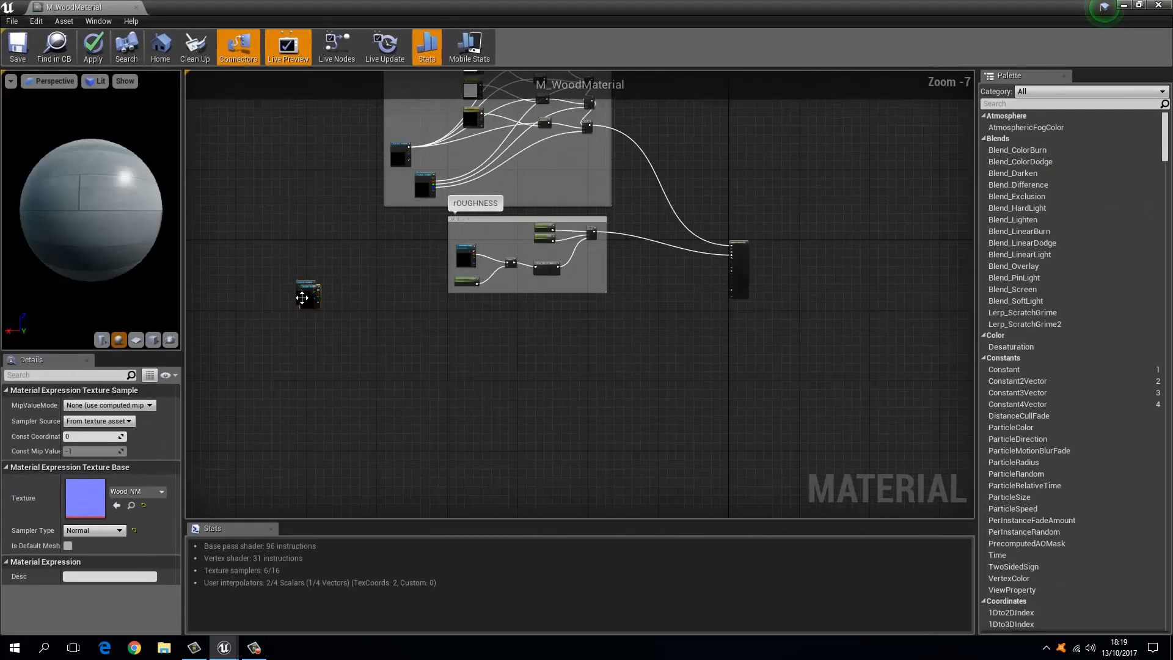
pyautogui.moveTo(301, 295); pyautogui.dragTo(589, 415)
pyautogui.moveTo(303, 295); pyautogui.dragTo(589, 408)
pyautogui.click(574, 356)
# Step: Add a Multiply node beside the white AO texture sample and a constant above the sample, converting the constant to a parameter
pyautogui.scroll(4, 604, 391)
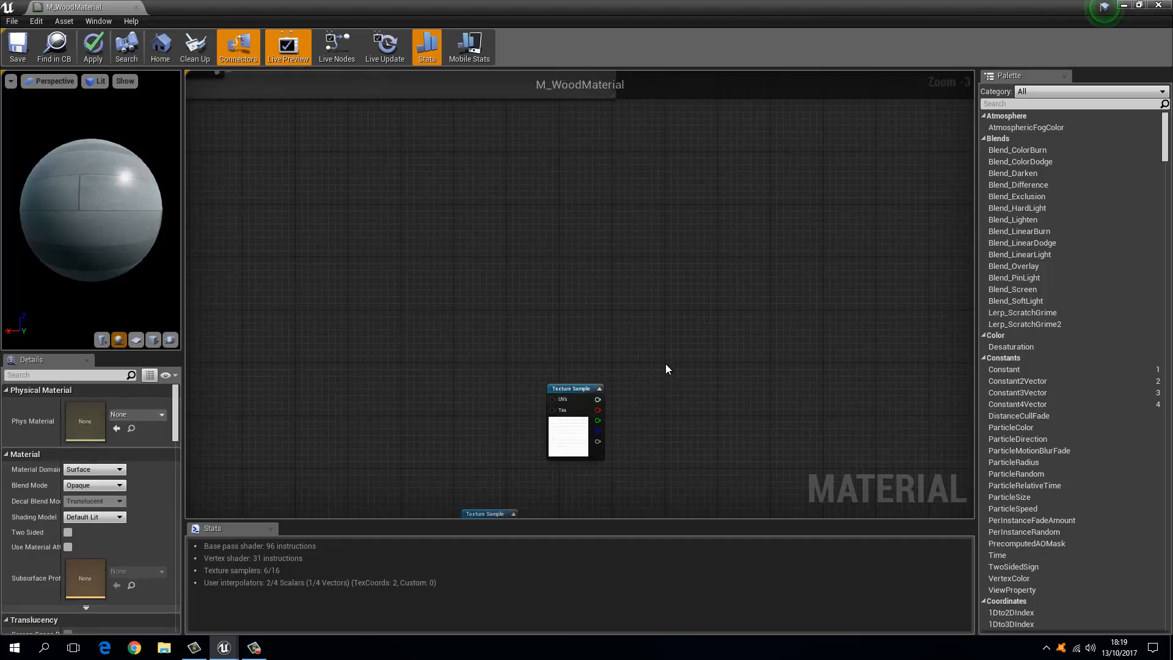
pyautogui.click(666, 373)
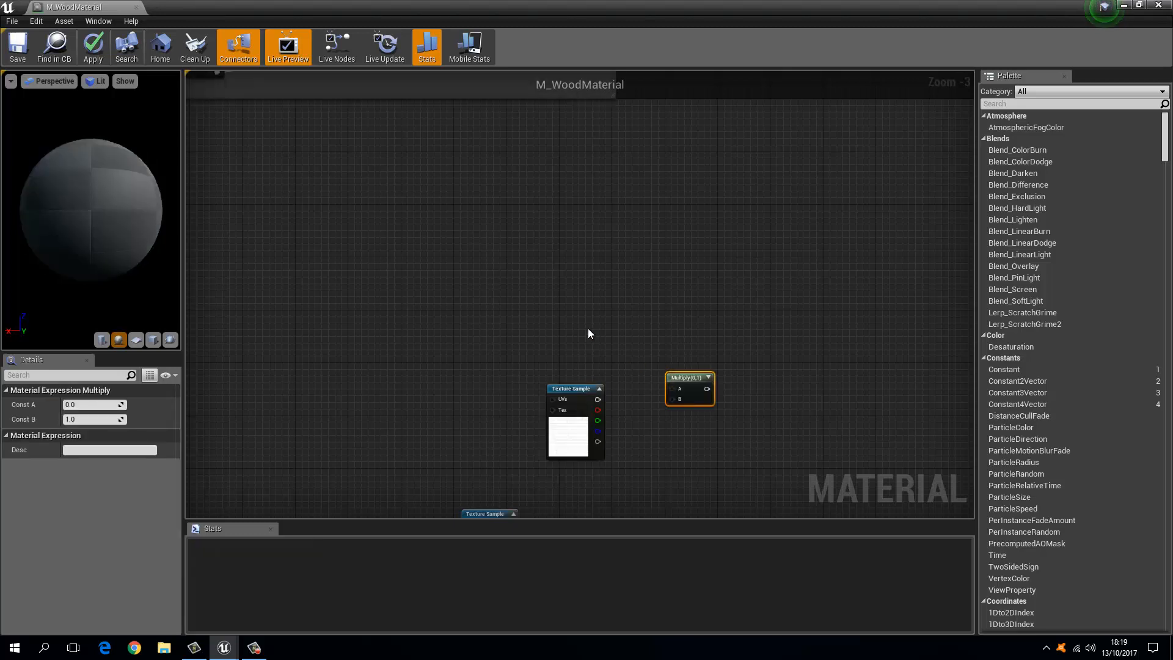
pyautogui.click(557, 326)
pyautogui.click(563, 325)
pyautogui.rightClick(580, 337)
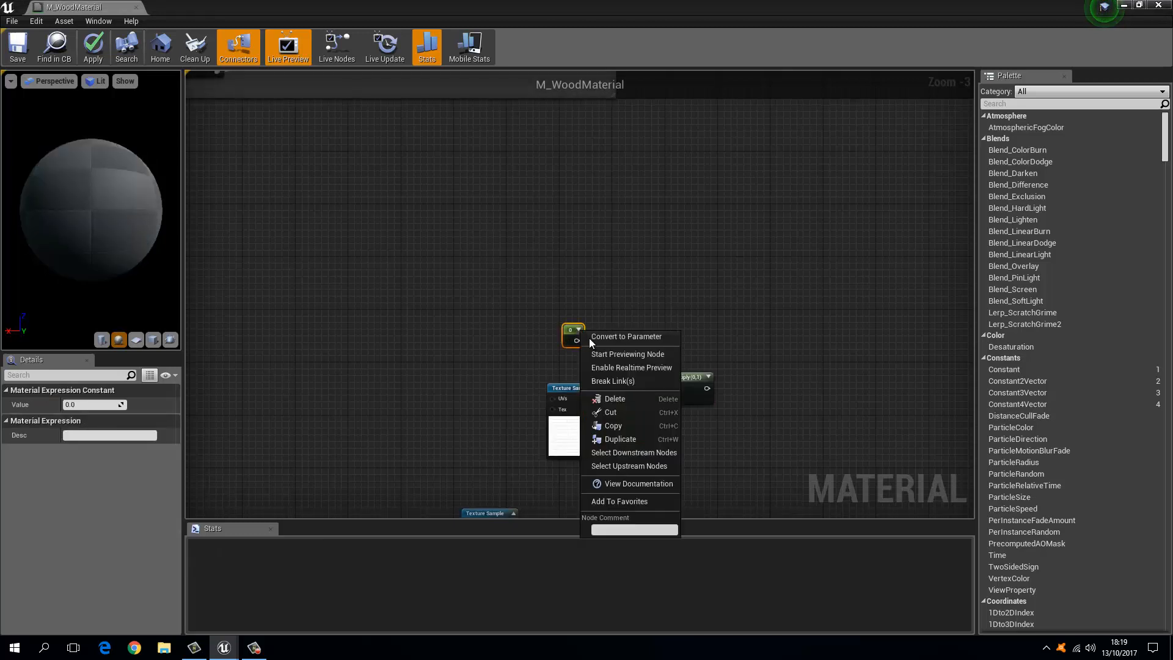
pyautogui.click(596, 339)
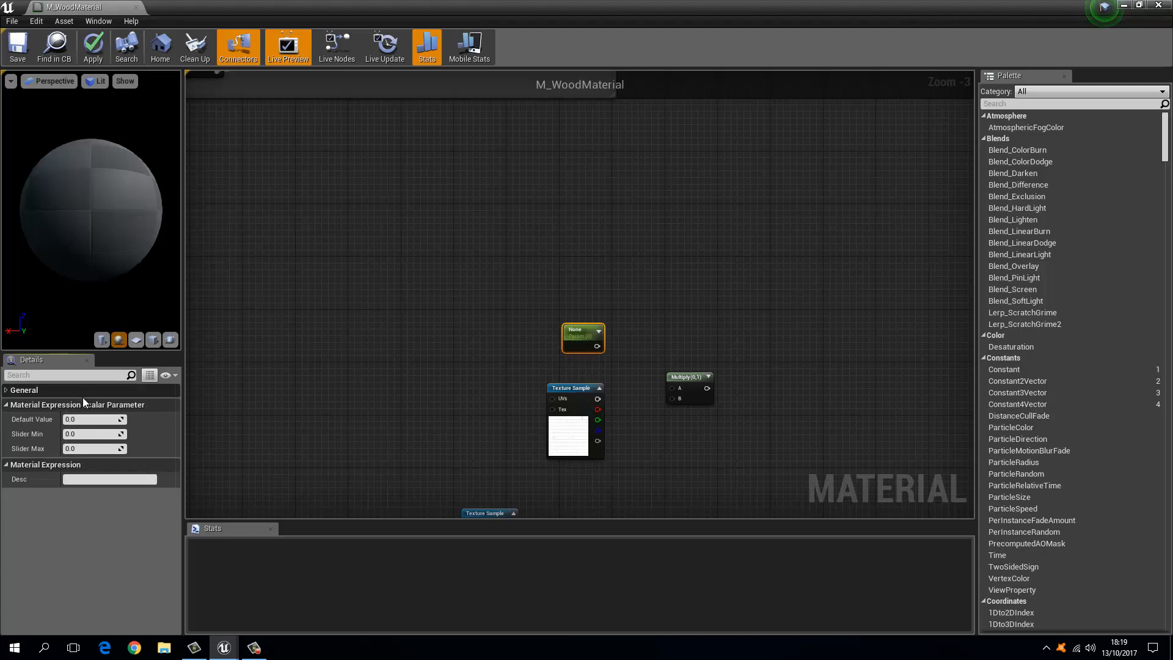
# Step: Name the new scalar parameter "AO Strenth"
pyautogui.click(93, 405)
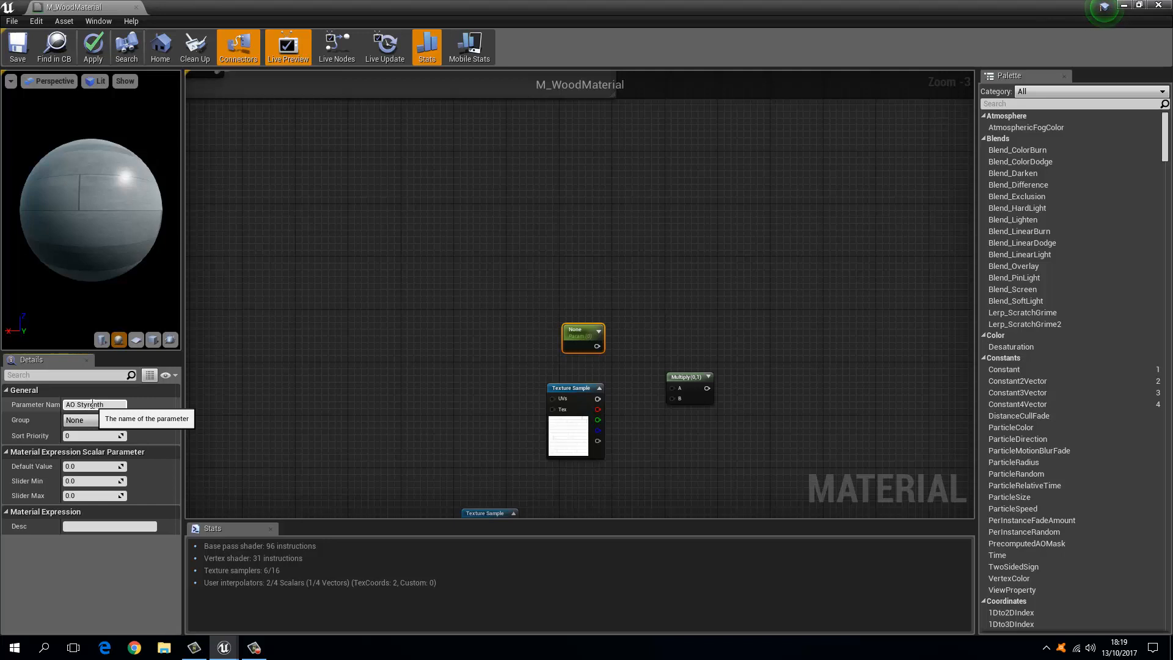
pyautogui.press('Return')
pyautogui.scroll(3, 190, 305)
pyautogui.moveTo(631, 347); pyautogui.dragTo(303, 303, button='right')
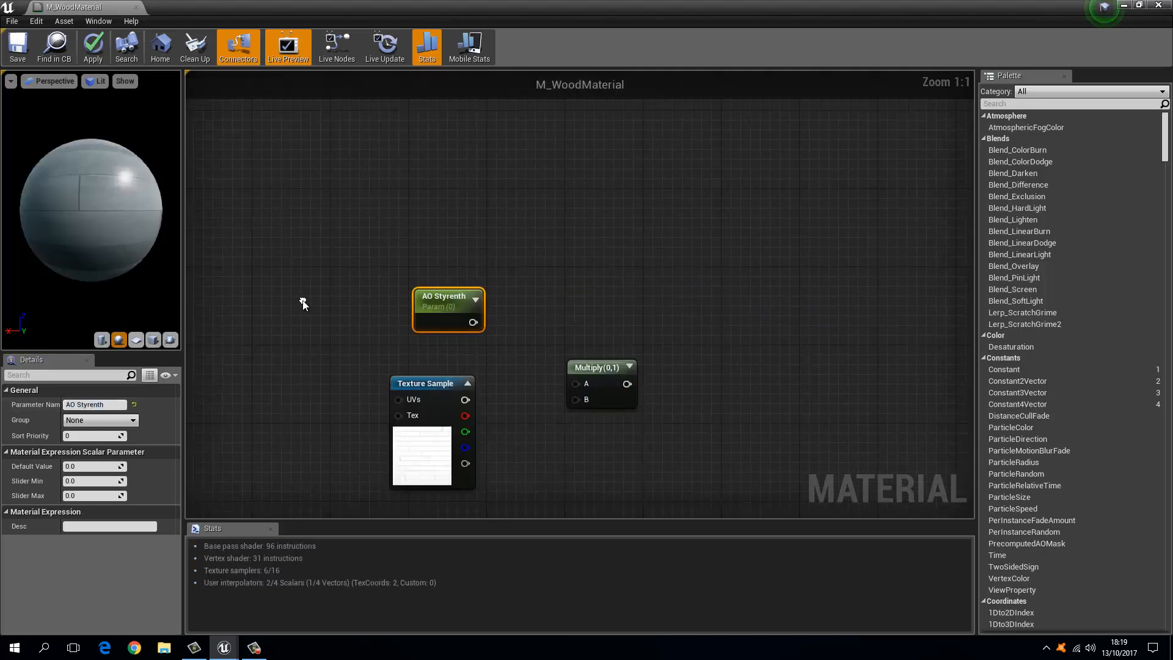
pyautogui.click(95, 404)
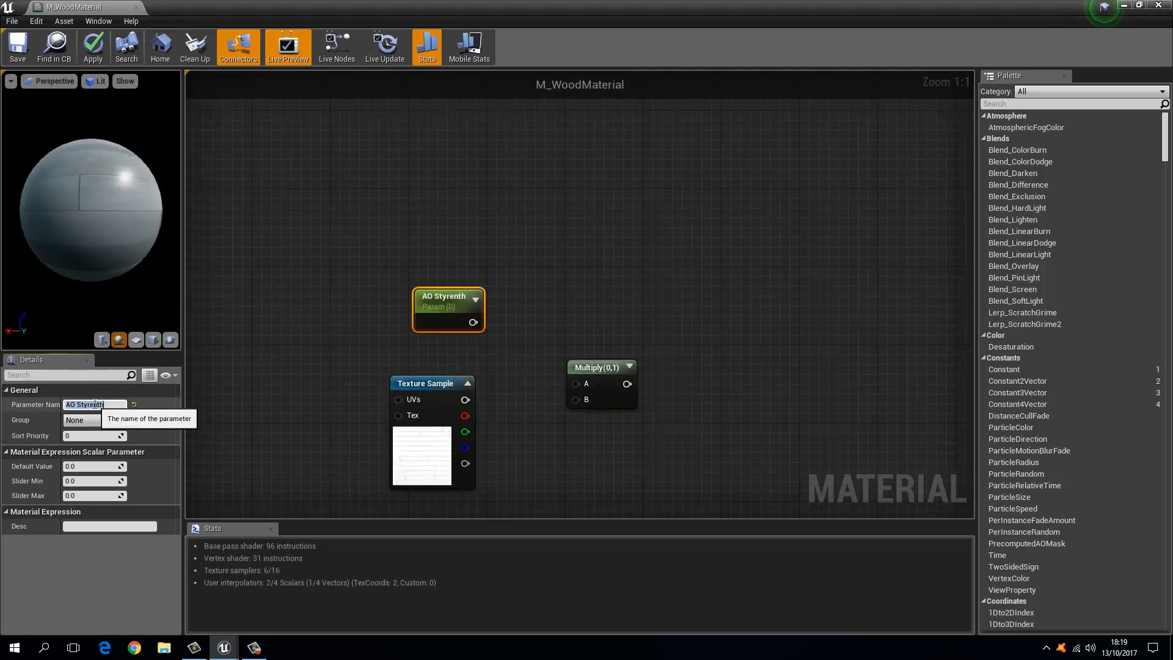
pyautogui.write('Stren')
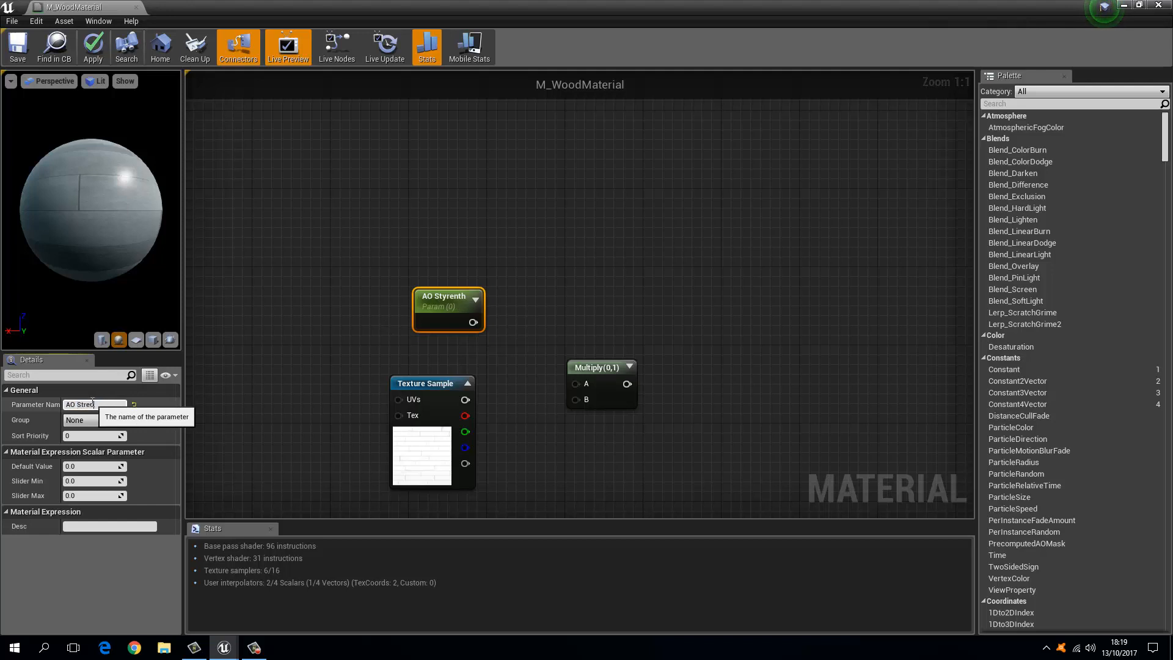
pyautogui.write('th')
pyautogui.press('Return')
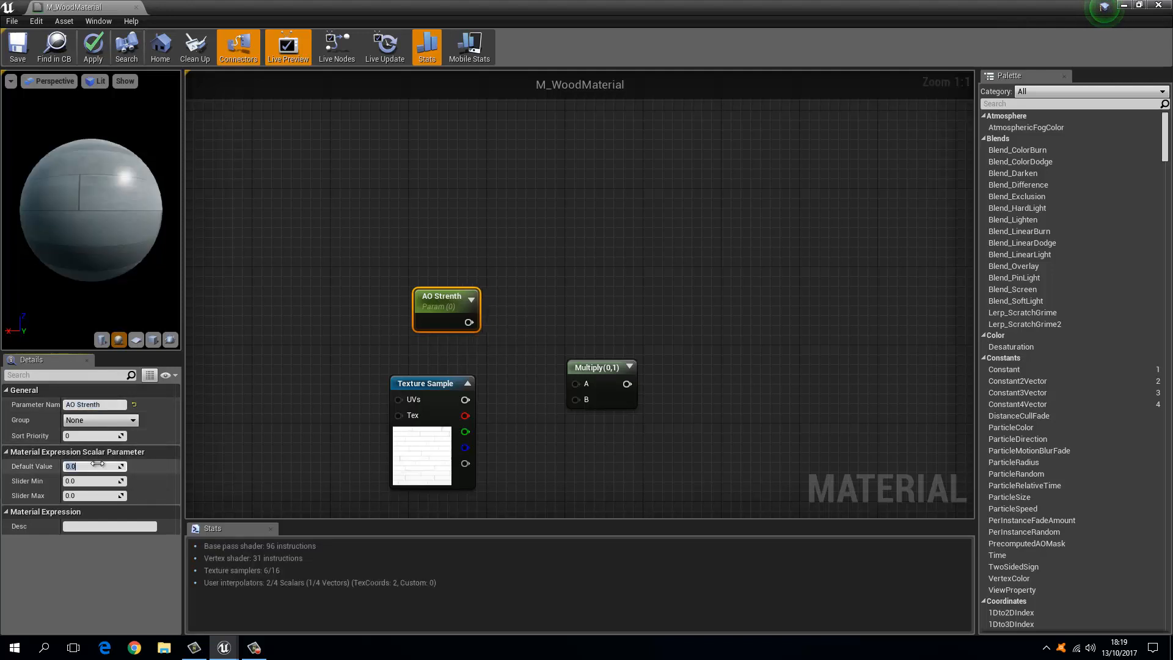
# Step: Set the AO Strenth parameter's default value to 1.5
pyautogui.click(94, 464)
pyautogui.write('1.')
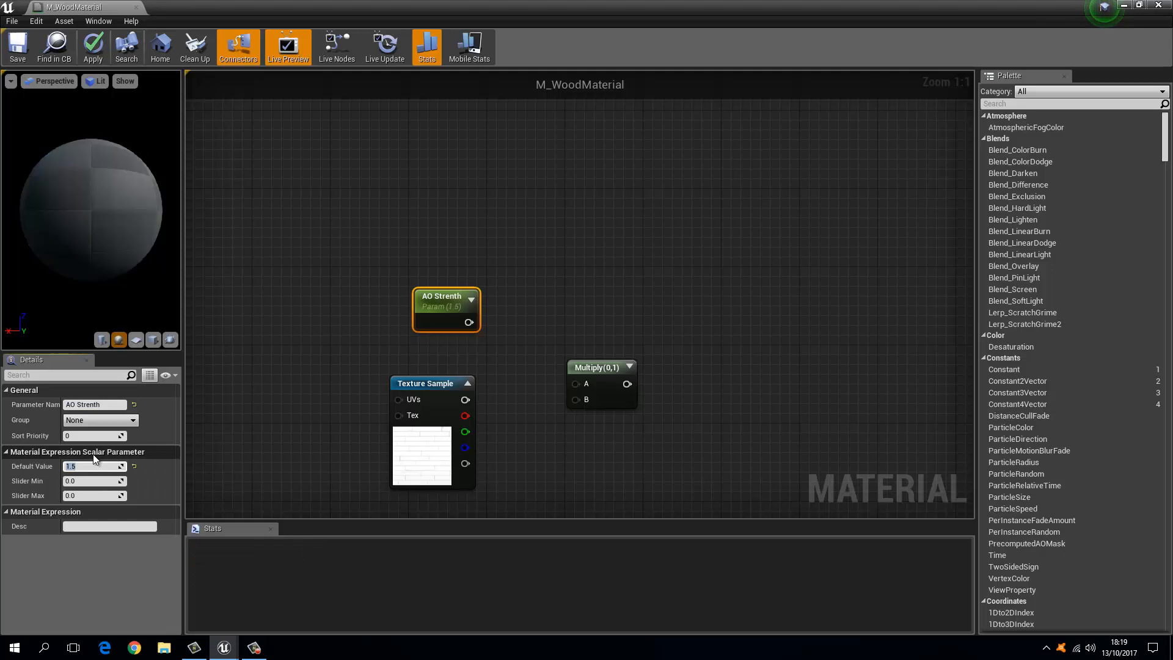
pyautogui.write('5')
pyautogui.press('Return')
# Step: Wire AO Strenth and the AO texture into the Multiply node's A and B inputs, and connect its output to Ambient Occlusion
pyautogui.moveTo(465, 399); pyautogui.dragTo(469, 322)
pyautogui.moveTo(564, 300); pyautogui.dragTo(413, 333, button='right')
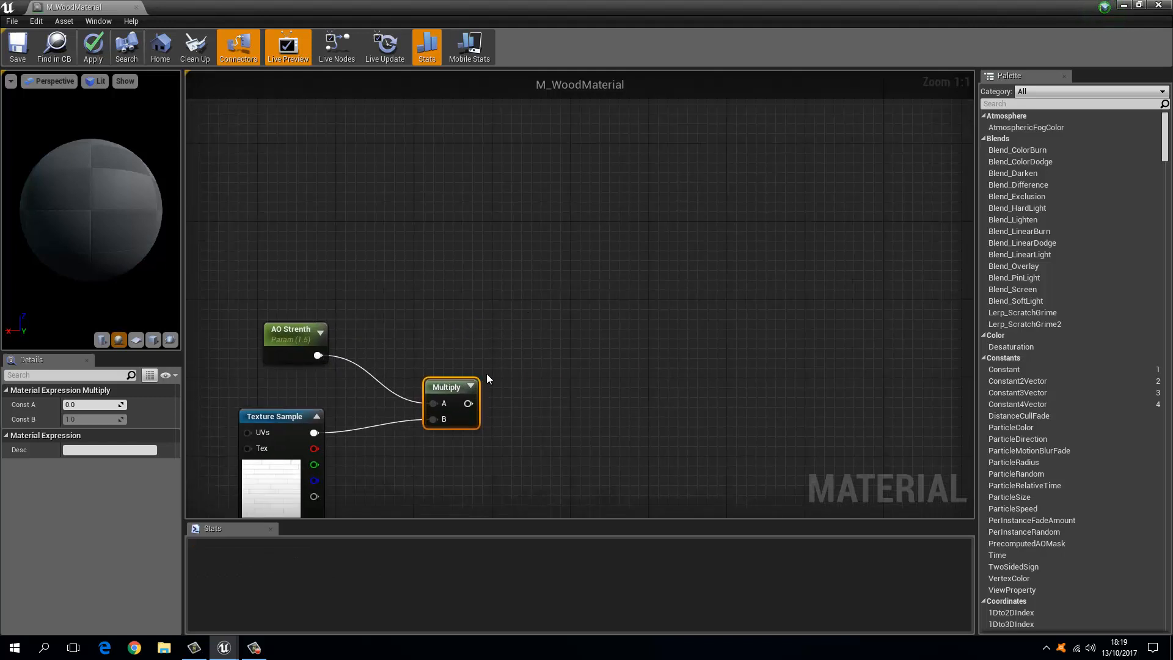
pyautogui.rightClick(471, 405)
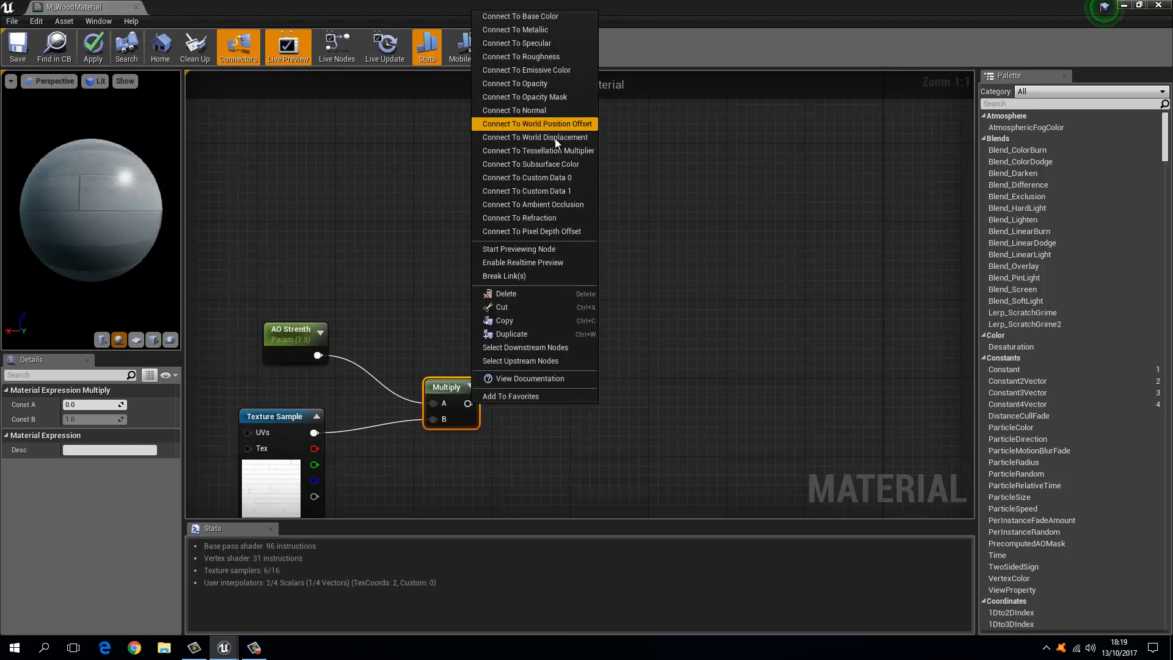
pyautogui.click(557, 205)
# Step: Group the AO Strenth parameter, AO texture sample and Multiply node in a comment box titled "AO"
pyautogui.scroll(-5, 455, 254)
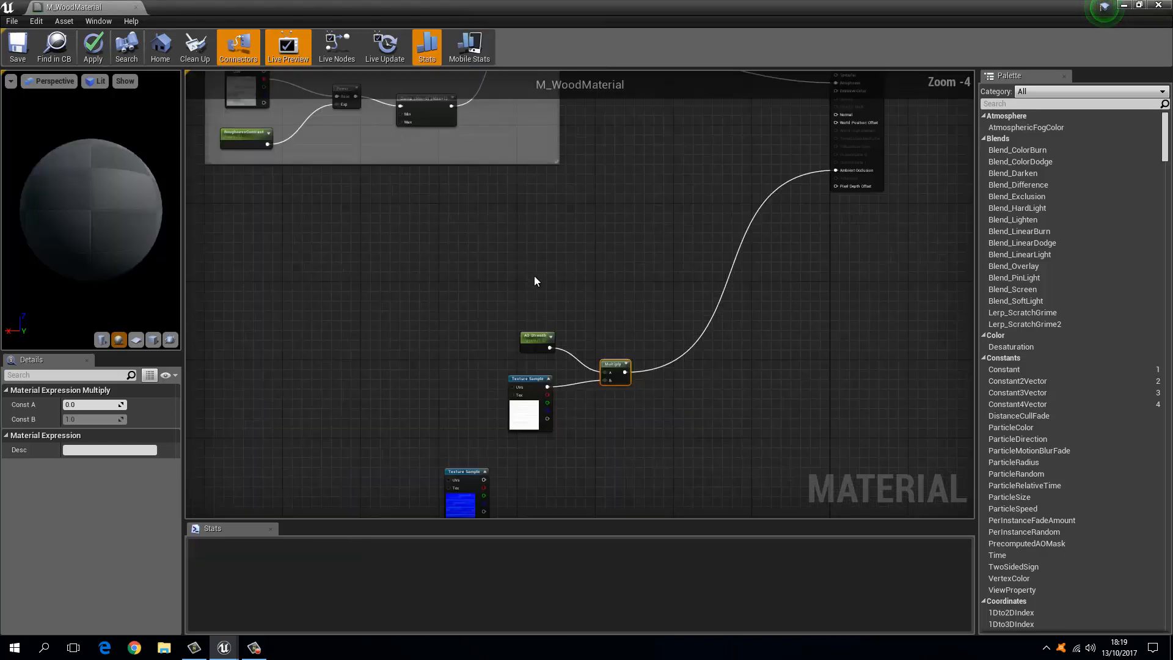
pyautogui.moveTo(351, 256); pyautogui.dragTo(412, 170, button='right')
pyautogui.moveTo(311, 204); pyautogui.dragTo(717, 361)
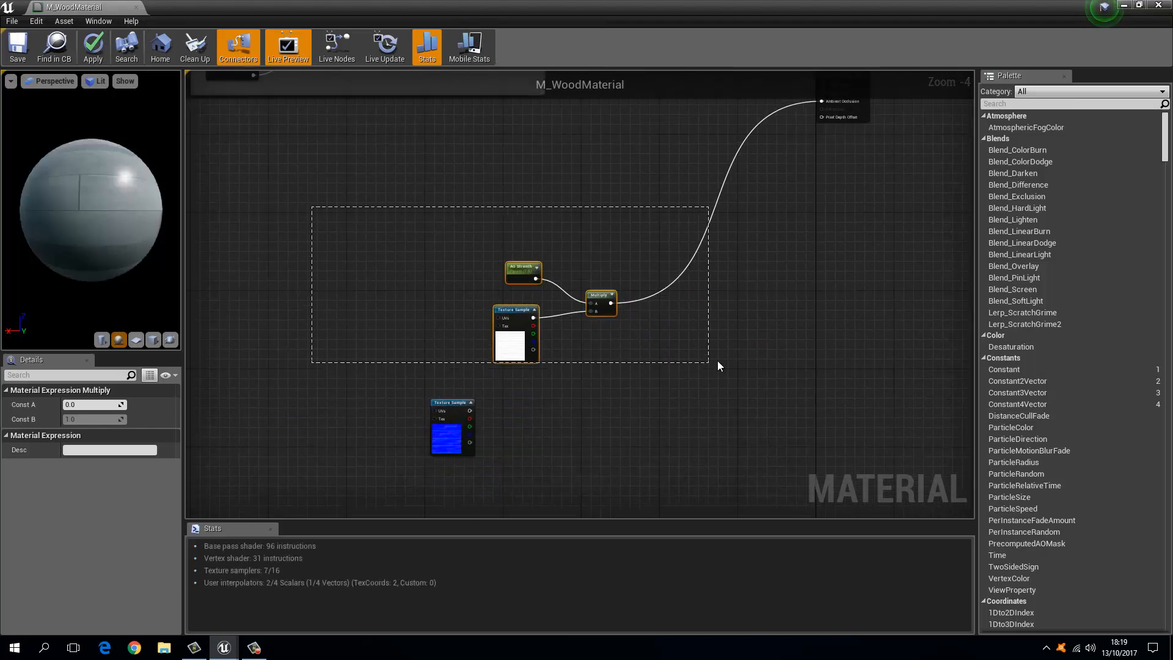
pyautogui.press('c')
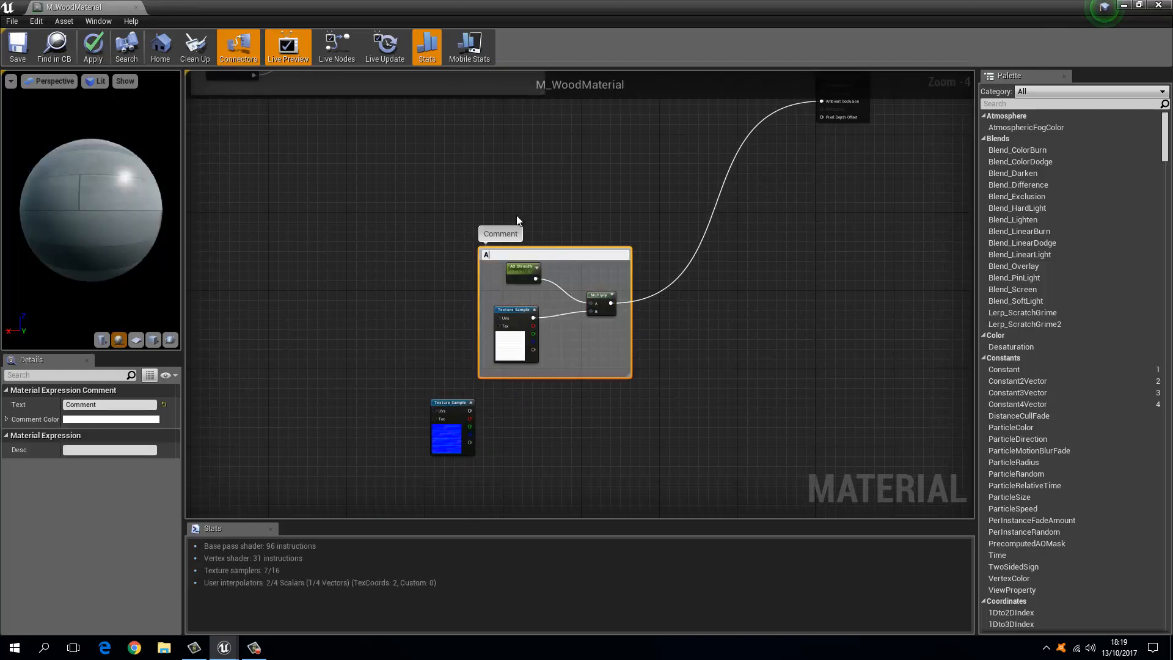
pyautogui.press('Return')
pyautogui.click(517, 215)
pyautogui.doubleClick(539, 254)
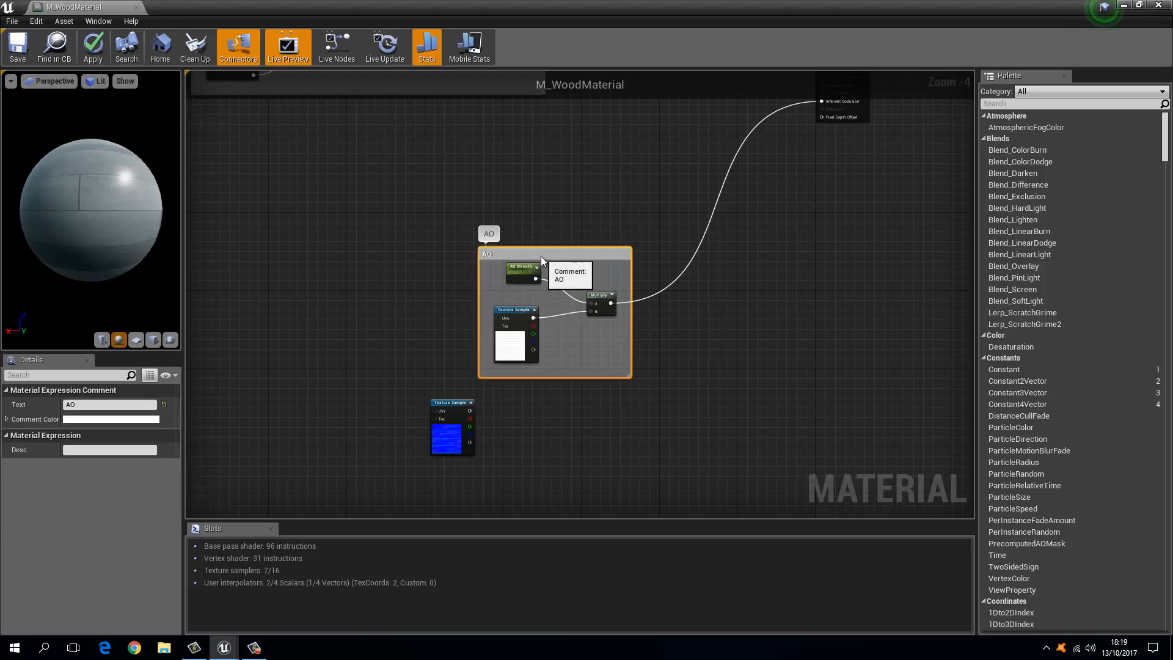
pyautogui.click(284, 359)
pyautogui.click(571, 267)
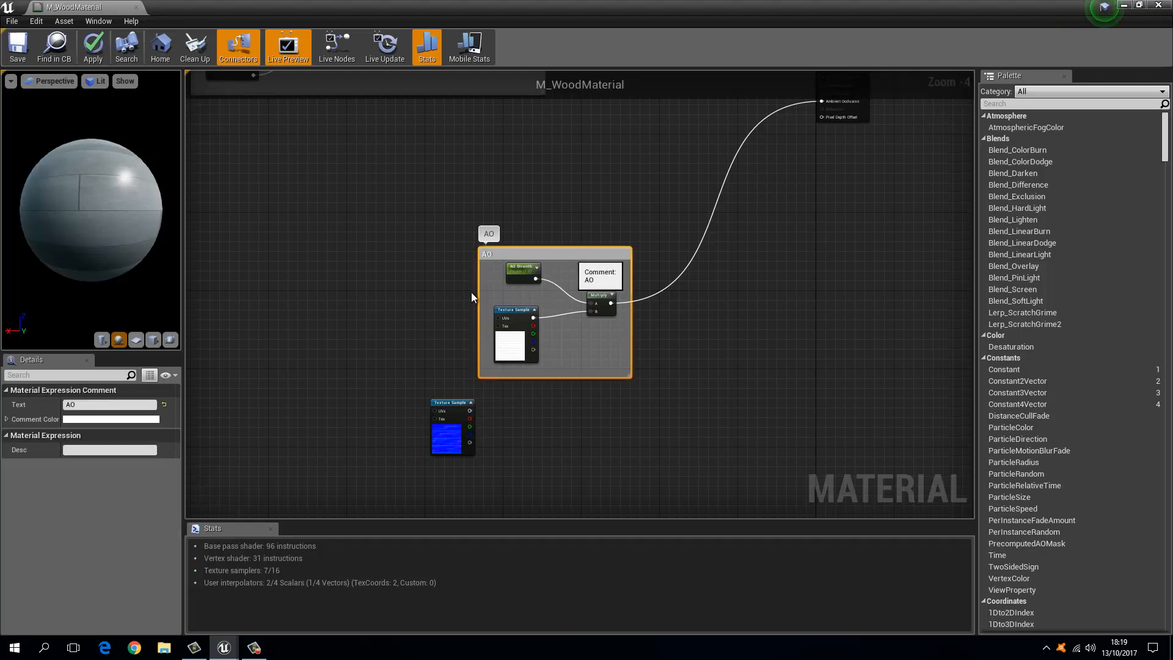
# Step: Set the AO comment box's color to light blue
pyautogui.click(98, 419)
pyautogui.moveTo(204, 369); pyautogui.dragTo(165, 390)
pyautogui.moveTo(255, 315); pyautogui.dragTo(323, 178)
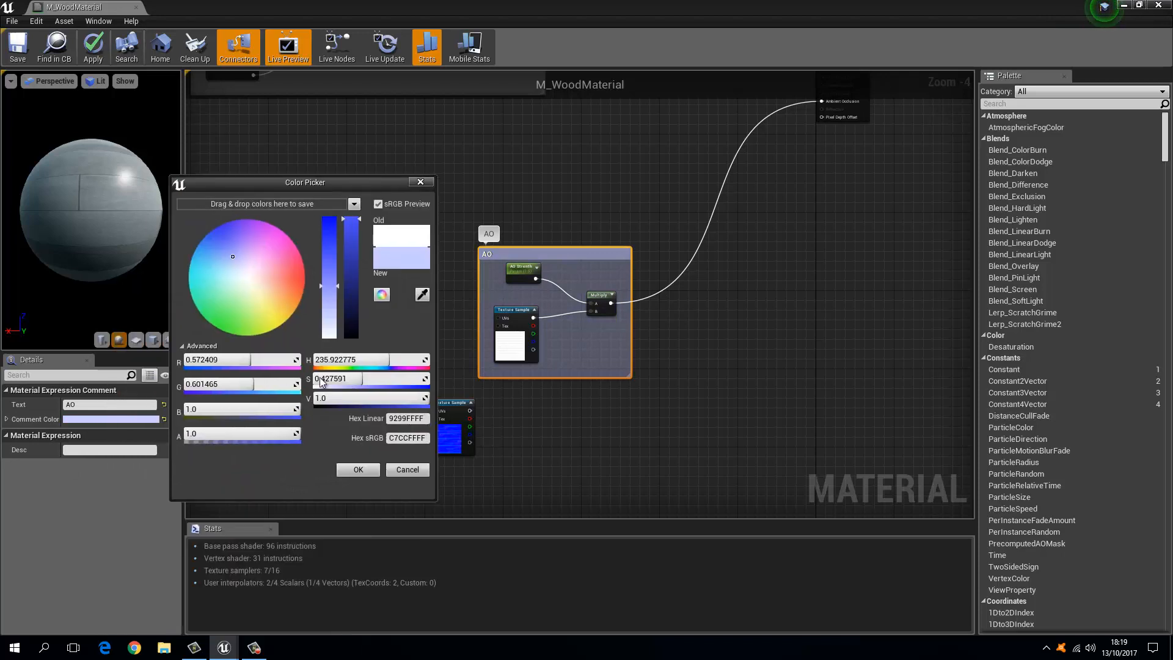
pyautogui.click(359, 465)
# Step: Move the Wood_NM texture sample above the AO comment box and shift the comment group further down
pyautogui.moveTo(446, 419); pyautogui.dragTo(524, 139)
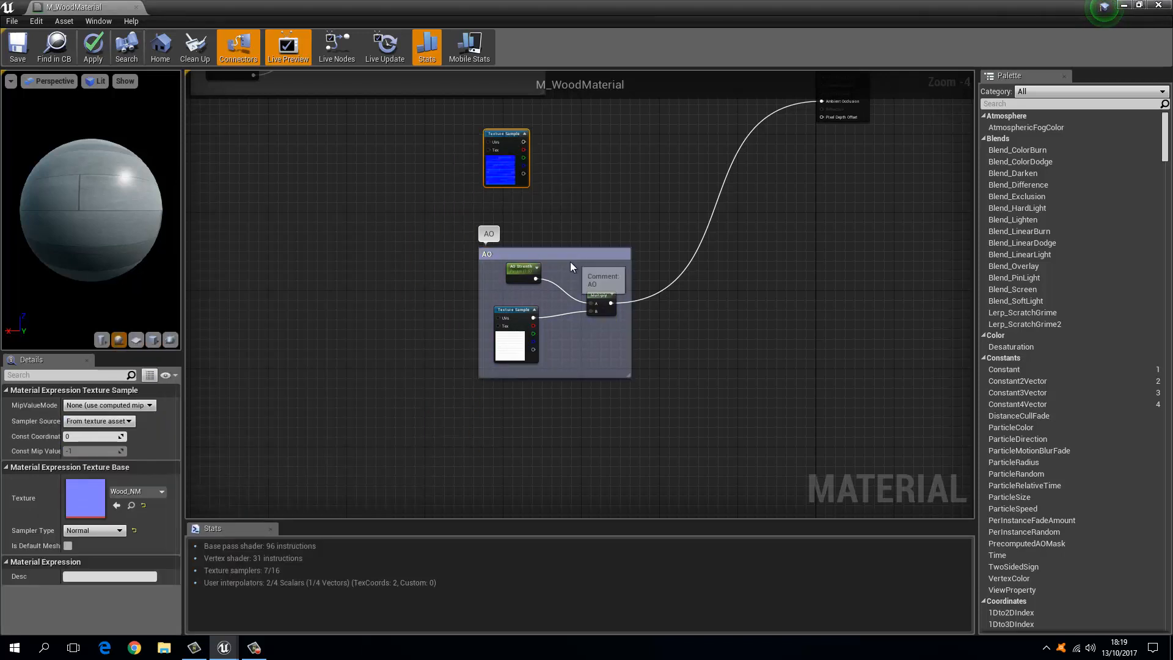
pyautogui.moveTo(570, 256); pyautogui.dragTo(531, 304)
# Step: Change the AO comment box's color to orange, hex sRGB FFC85CFF
pyautogui.click(128, 419)
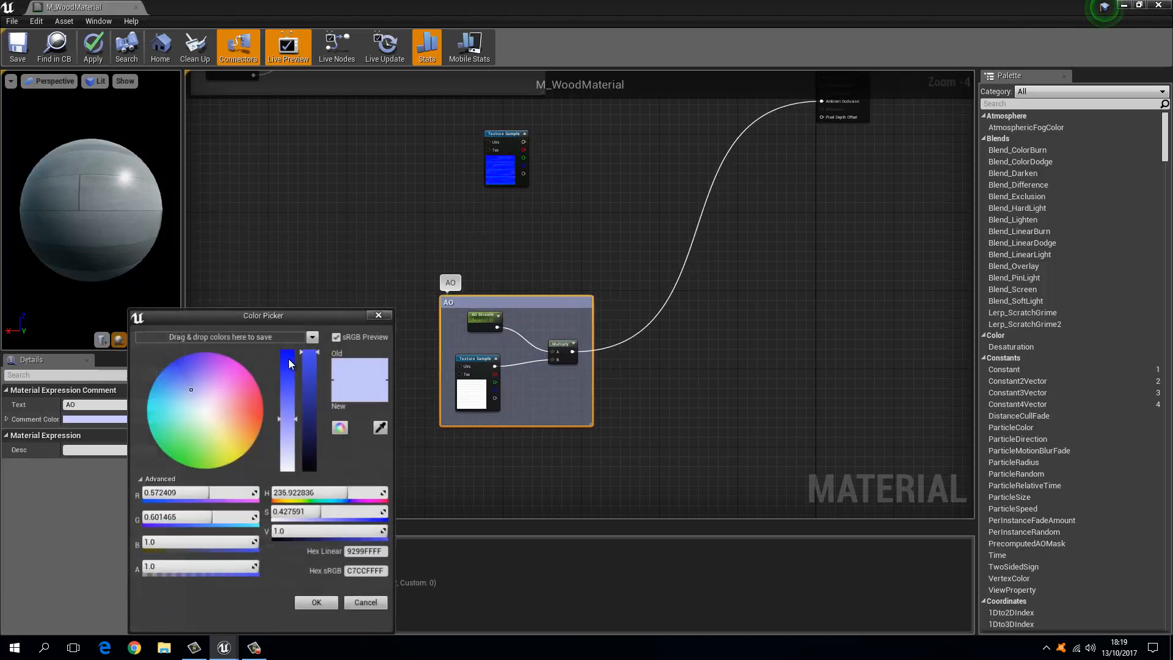
pyautogui.moveTo(222, 432); pyautogui.dragTo(249, 437)
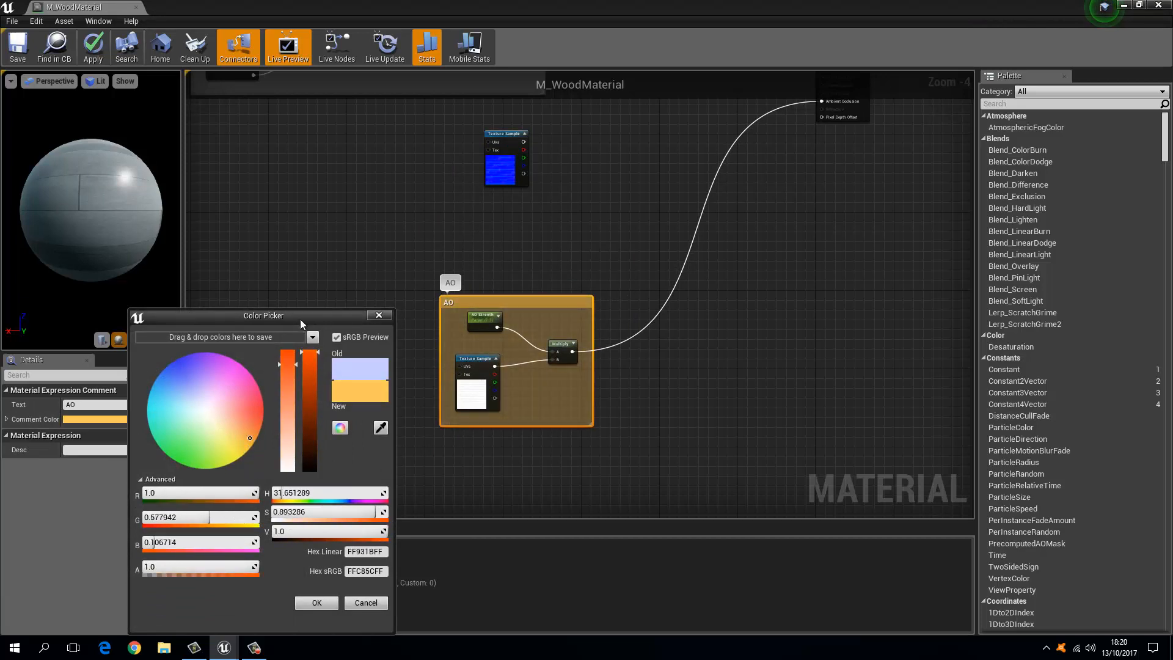
pyautogui.moveTo(299, 319); pyautogui.dragTo(358, 192)
pyautogui.click(374, 477)
# Step: Duplicate the Wood_NM texture sample and arrange the two copies one above the other, to the left above the AO group
pyautogui.moveTo(530, 227); pyautogui.dragTo(484, 321, button='right')
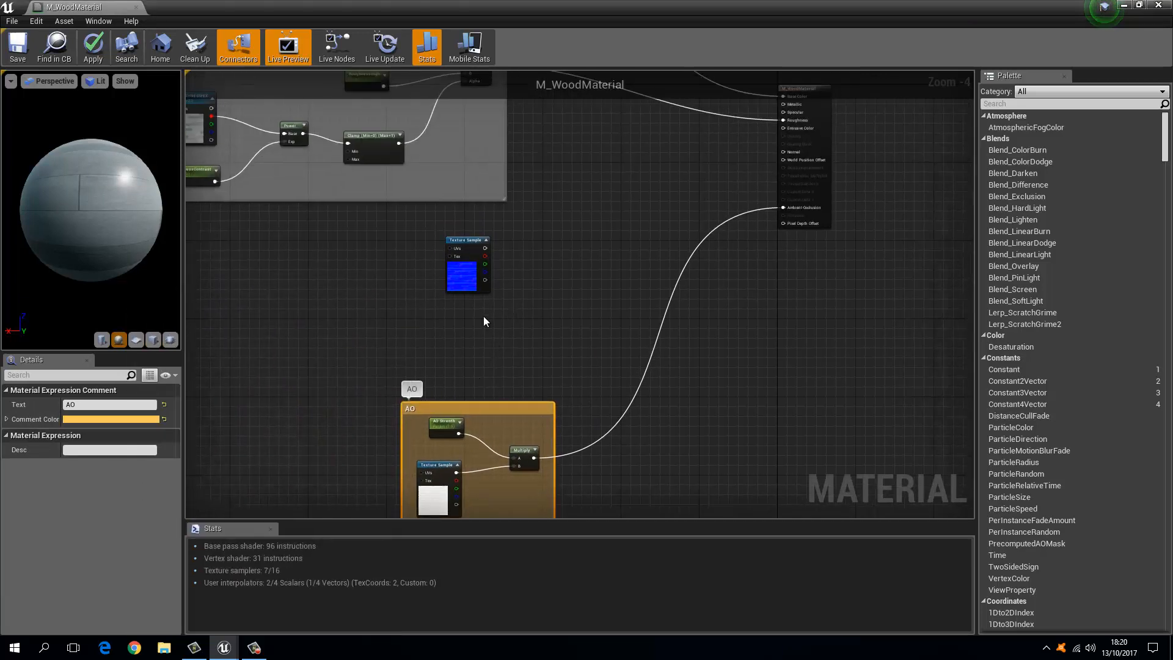
pyautogui.moveTo(461, 264); pyautogui.dragTo(459, 307)
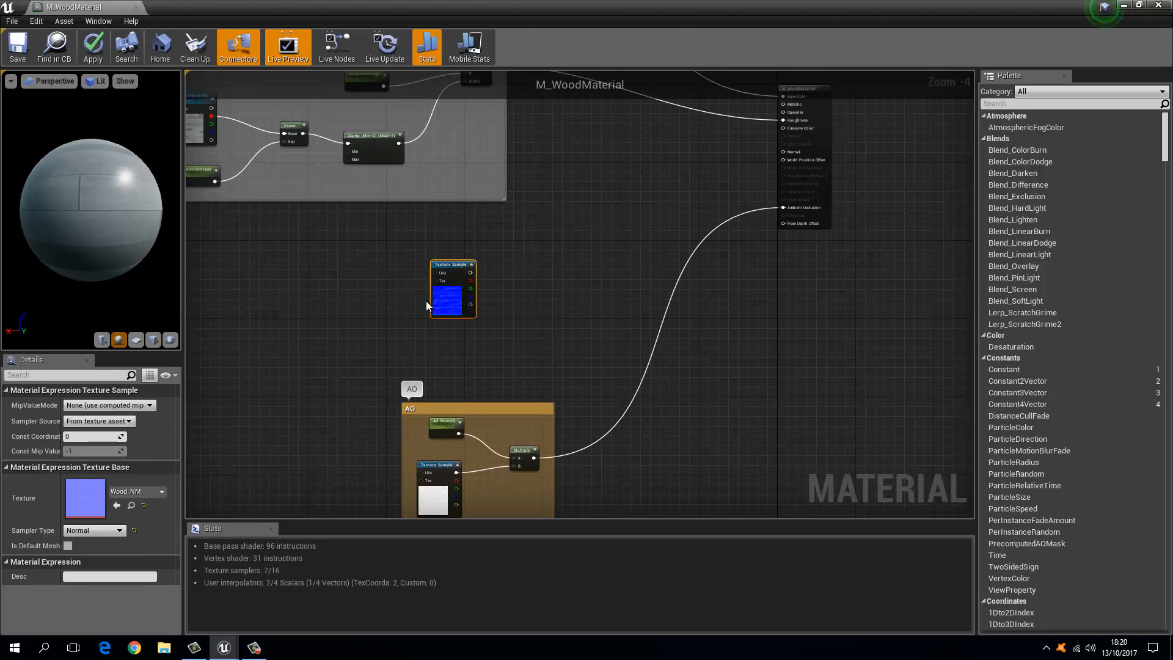
pyautogui.hotkey('ctrl', 'w')
pyautogui.moveTo(446, 284); pyautogui.dragTo(295, 265)
pyautogui.moveTo(449, 339); pyautogui.dragTo(262, 397)
# Step: Add an Add node to the right of the two normal map samples and a Multiply node beside the lower sample
pyautogui.scroll(2, 388, 307)
pyautogui.click(529, 262)
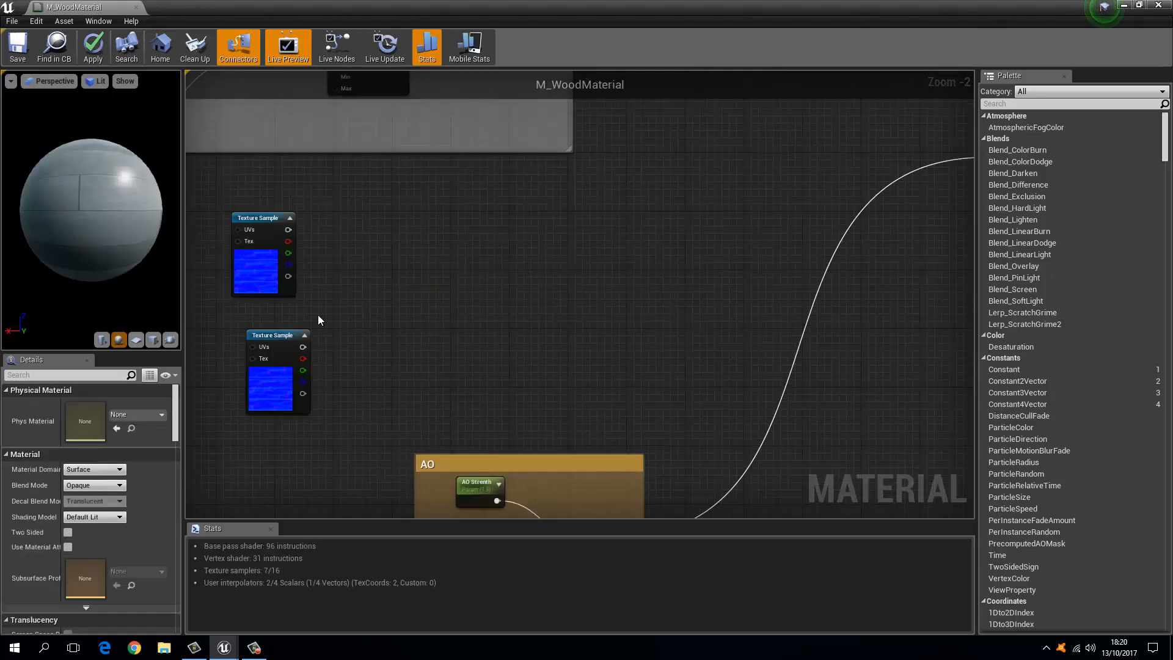
pyautogui.click(485, 272)
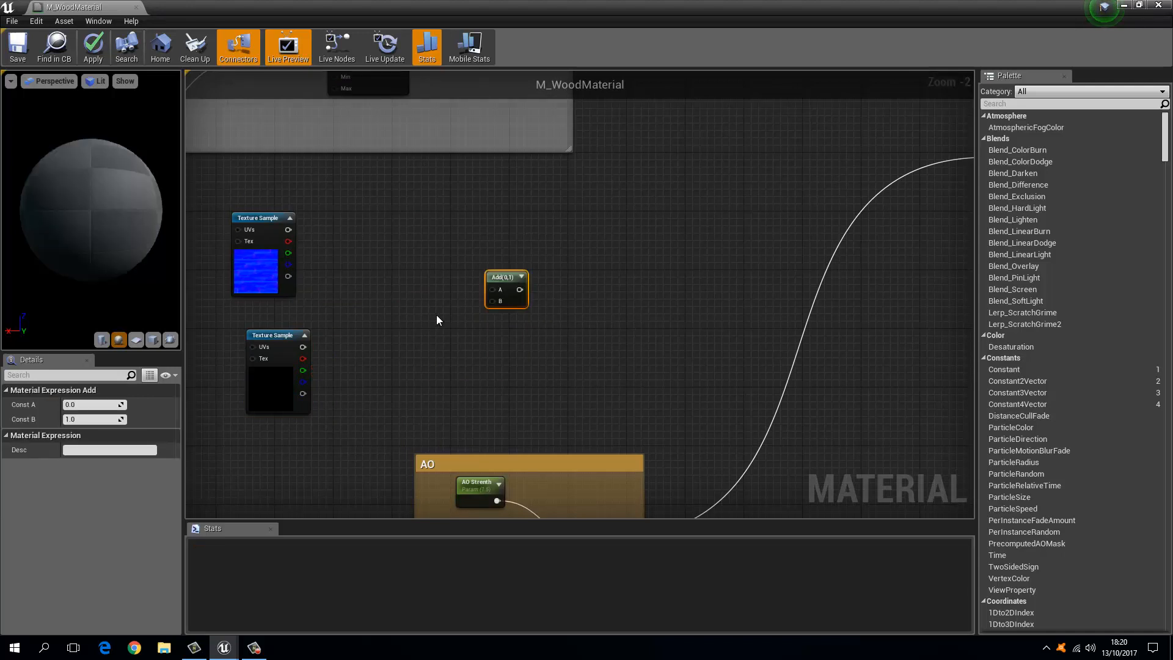
pyautogui.click(429, 333)
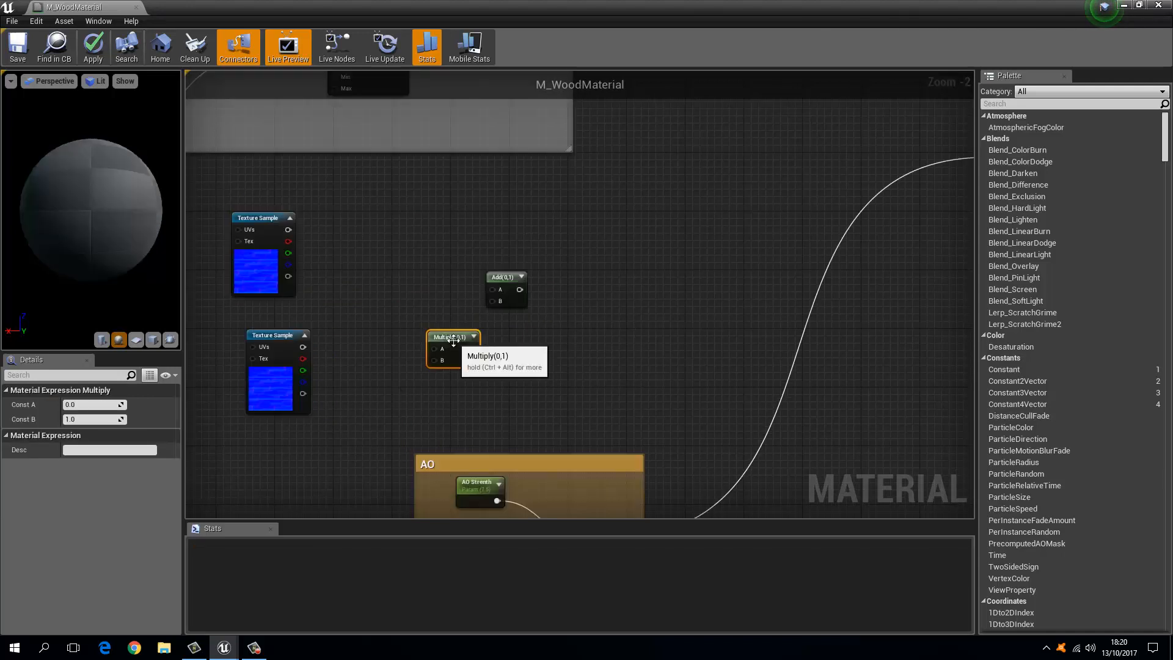
pyautogui.moveTo(453, 341); pyautogui.dragTo(431, 353)
# Step: Connect the lower Wood_NM sample's output to the new Multiply node's A input and move the sample slightly up and left
pyautogui.moveTo(404, 374); pyautogui.dragTo(576, 315, button='right')
pyautogui.moveTo(587, 302); pyautogui.dragTo(475, 287)
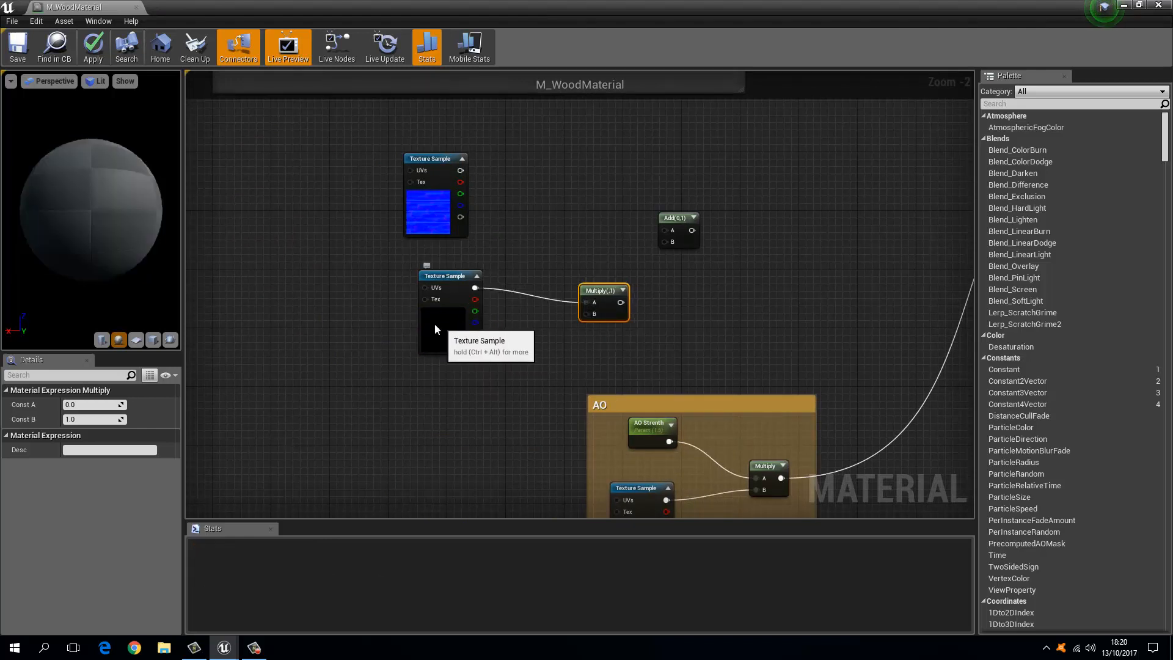
pyautogui.moveTo(434, 324); pyautogui.dragTo(413, 316)
# Step: Add a three-component vector constant below the lower Wood_NM sample and convert it to a parameter
pyautogui.click(392, 390)
pyautogui.press('3')
pyautogui.click(398, 382)
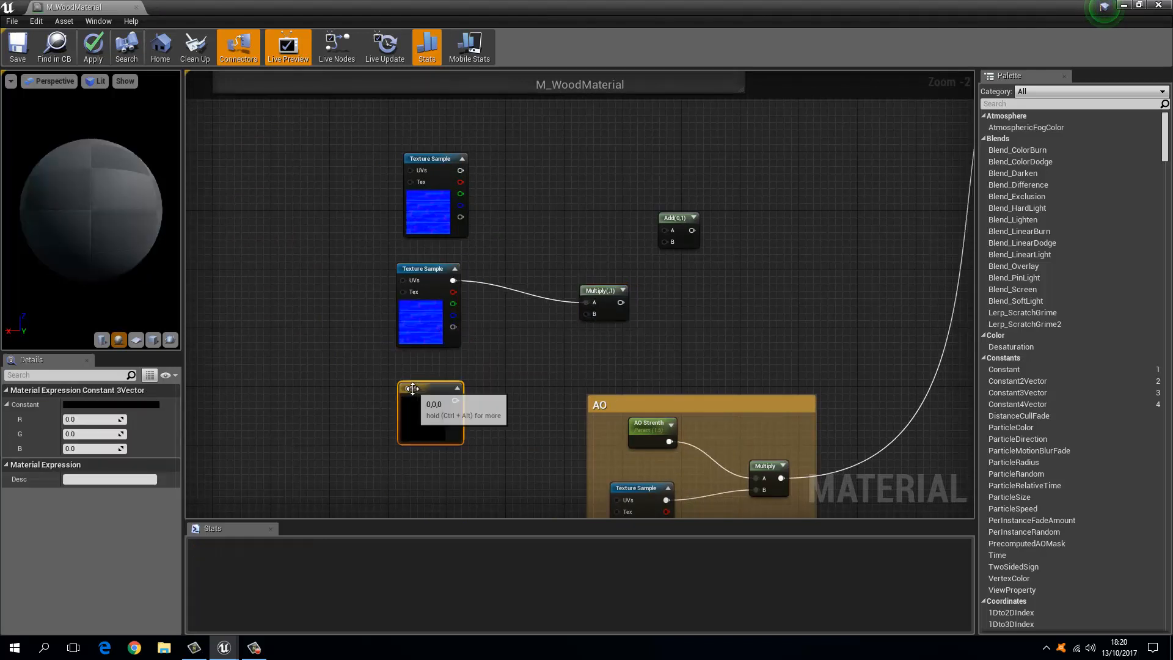
pyautogui.rightClick(411, 389)
pyautogui.click(443, 400)
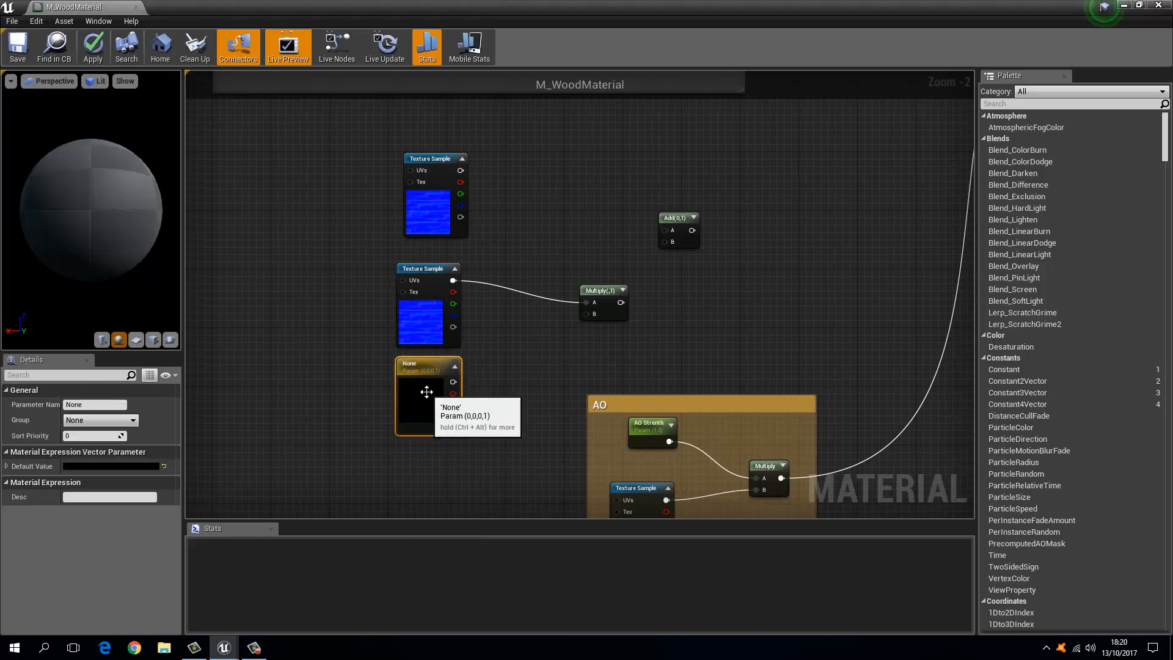
pyautogui.click(397, 411)
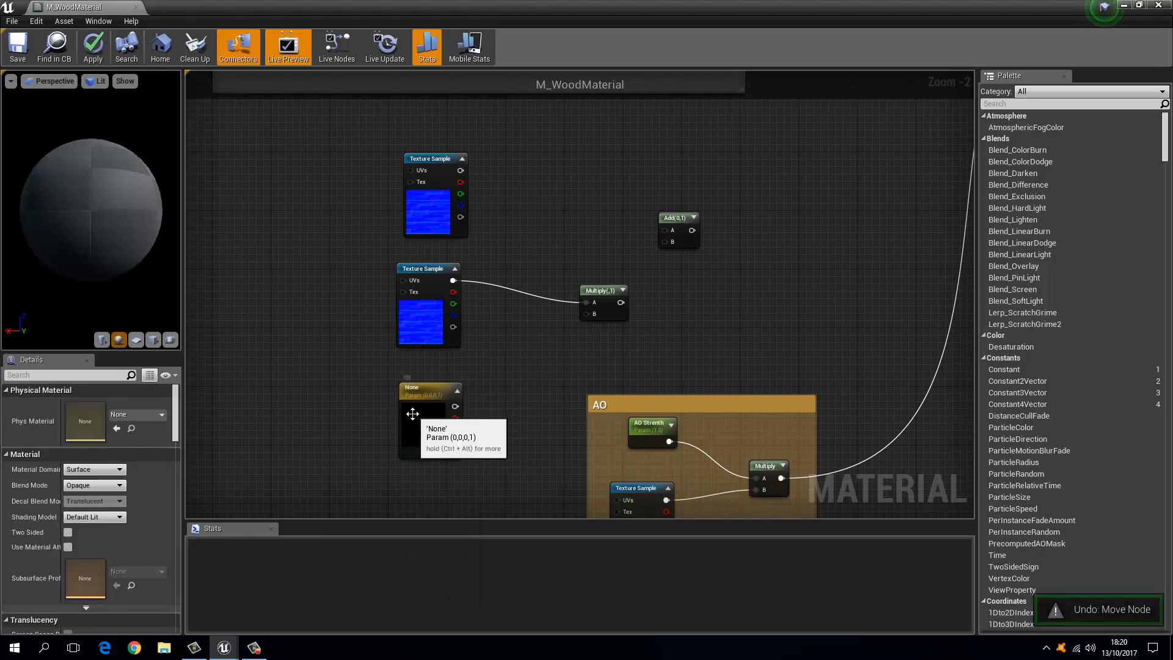
# Step: Set the vector parameter's default value to R 1 and G 1
pyautogui.click(410, 413)
pyautogui.click(13, 467)
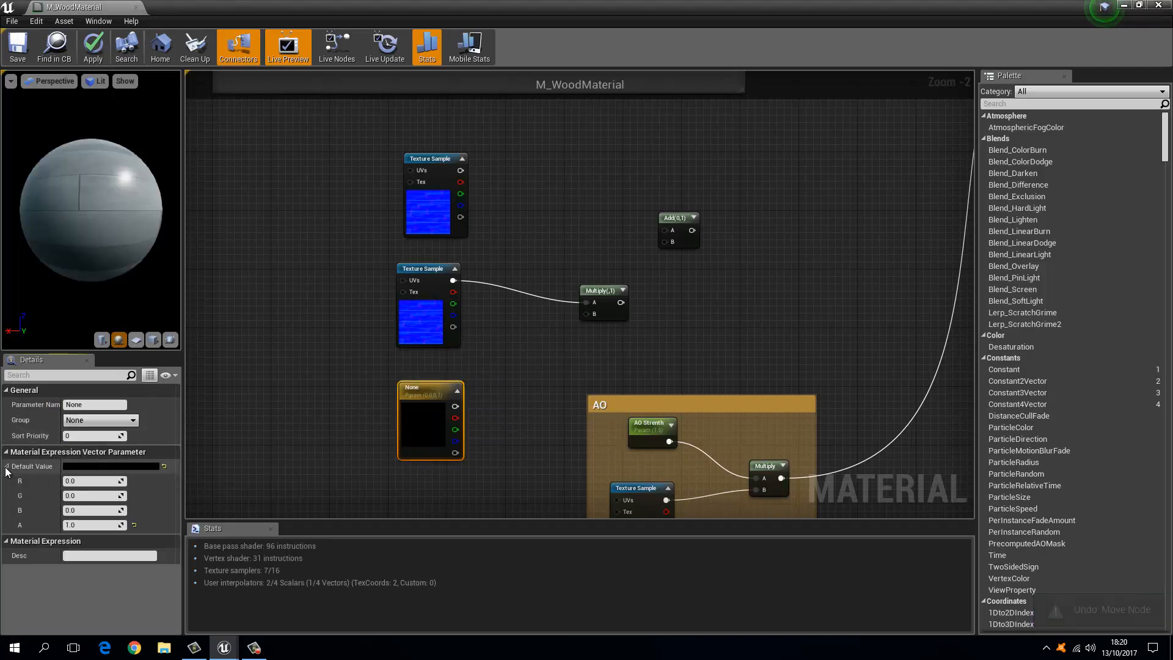
pyautogui.click(87, 481)
pyautogui.write('1')
pyautogui.press('Tab')
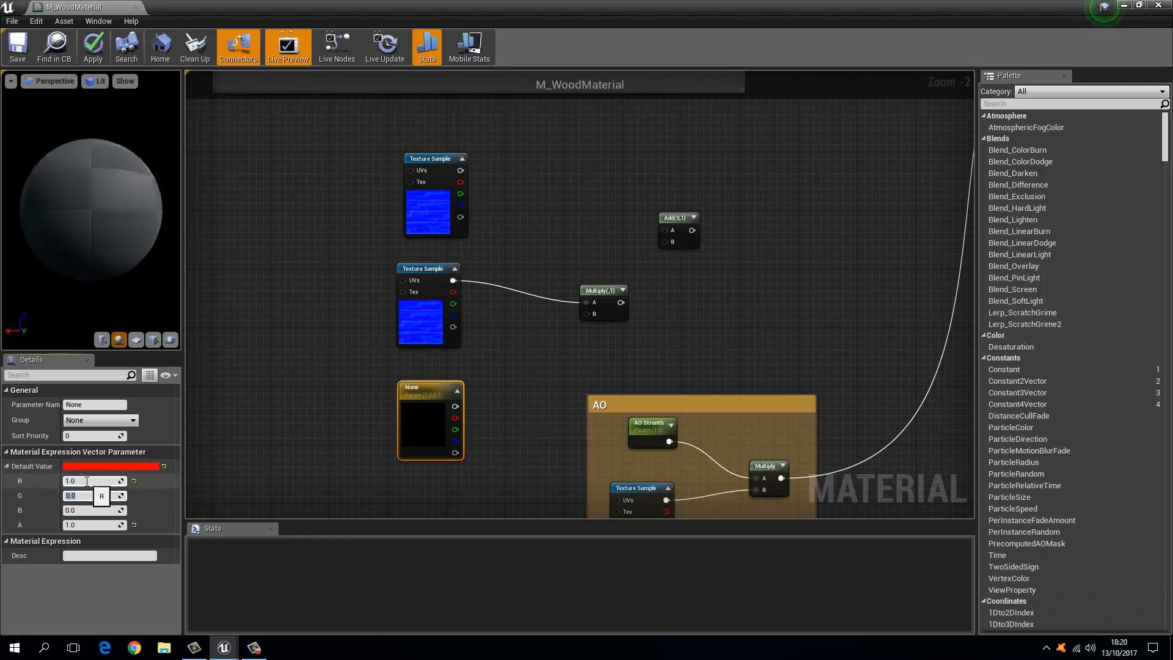
pyautogui.write('1')
pyautogui.press('Tab')
# Step: Connect the vector parameter's output to the B input of the Multiply node fed by the lower normal map sample
pyautogui.rightClick(421, 420)
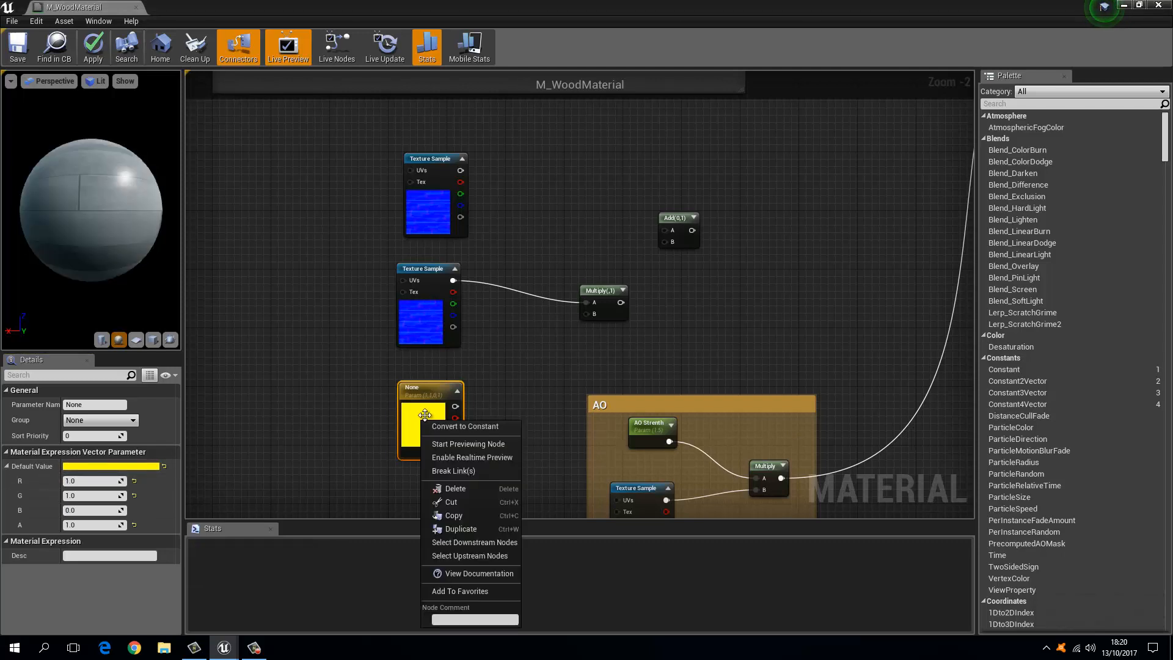
pyautogui.click(427, 414)
pyautogui.moveTo(428, 418); pyautogui.dragTo(590, 314)
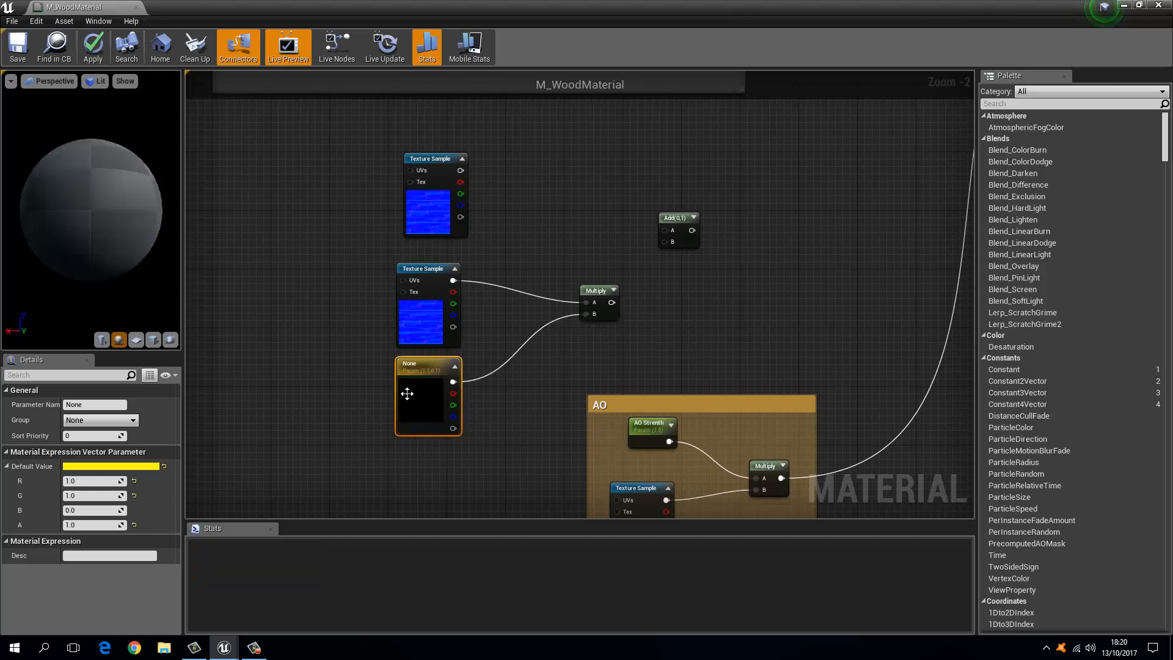
# Step: Name the vector parameter NormalStrenth and feed the upper normal map sample into the Add node's A input and the Multiply output into B
pyautogui.click(99, 405)
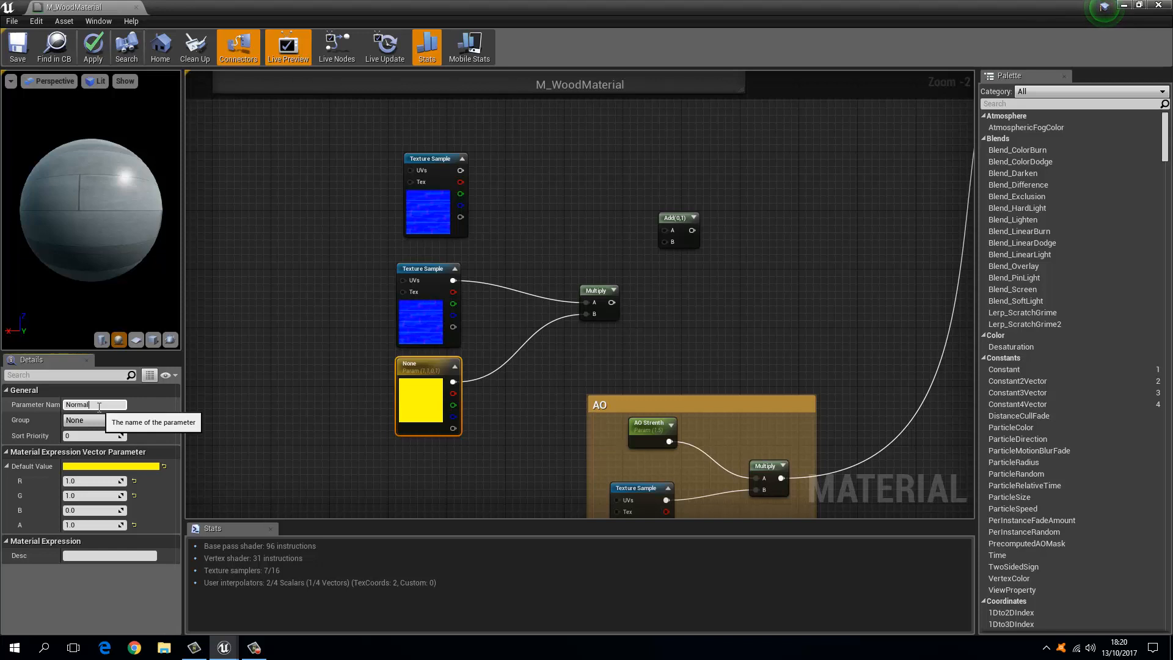
pyautogui.write('NormalStrenth')
pyautogui.press('Return')
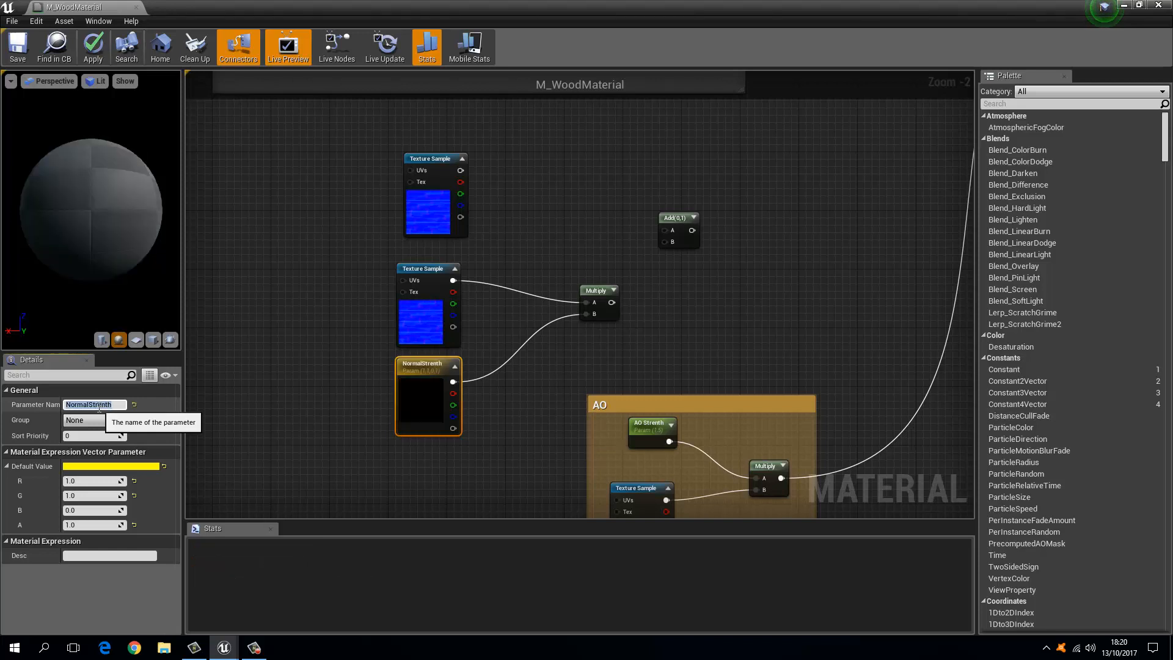
pyautogui.moveTo(612, 302); pyautogui.dragTo(459, 171)
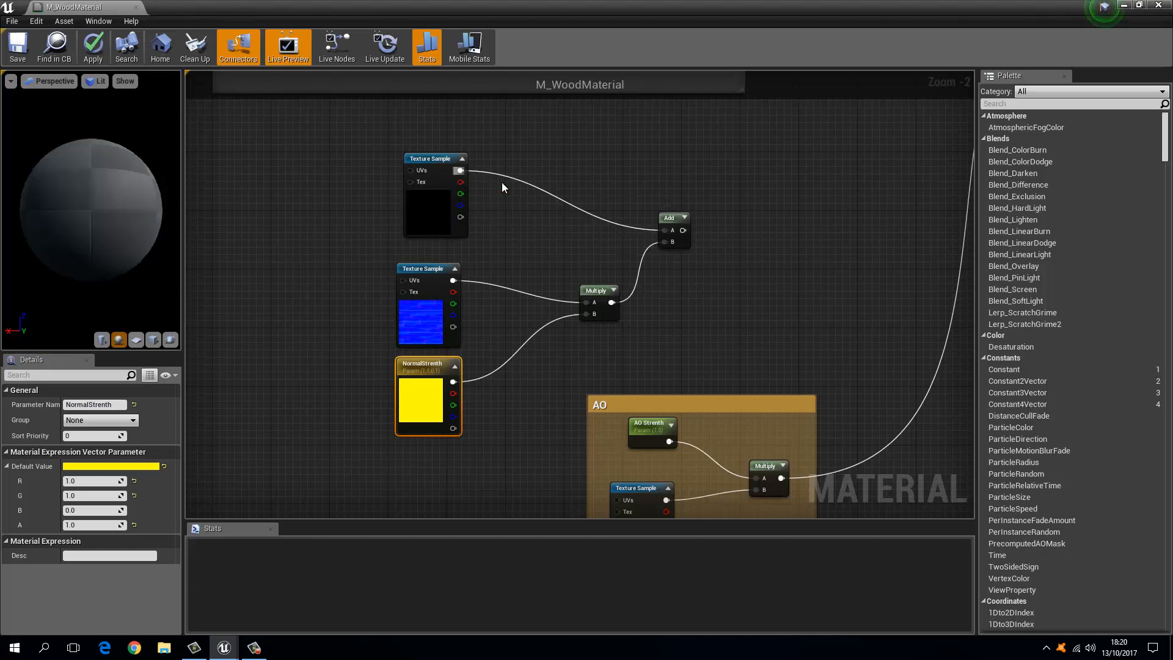
# Step: Enclose the normal map samples, NormalStrenth parameter, Multiply and Add nodes in a comment box titled Normals
pyautogui.moveTo(682, 151); pyautogui.dragTo(491, 238, button='right')
pyautogui.scroll(-3, 368, 252)
pyautogui.moveTo(354, 232); pyautogui.dragTo(534, 346)
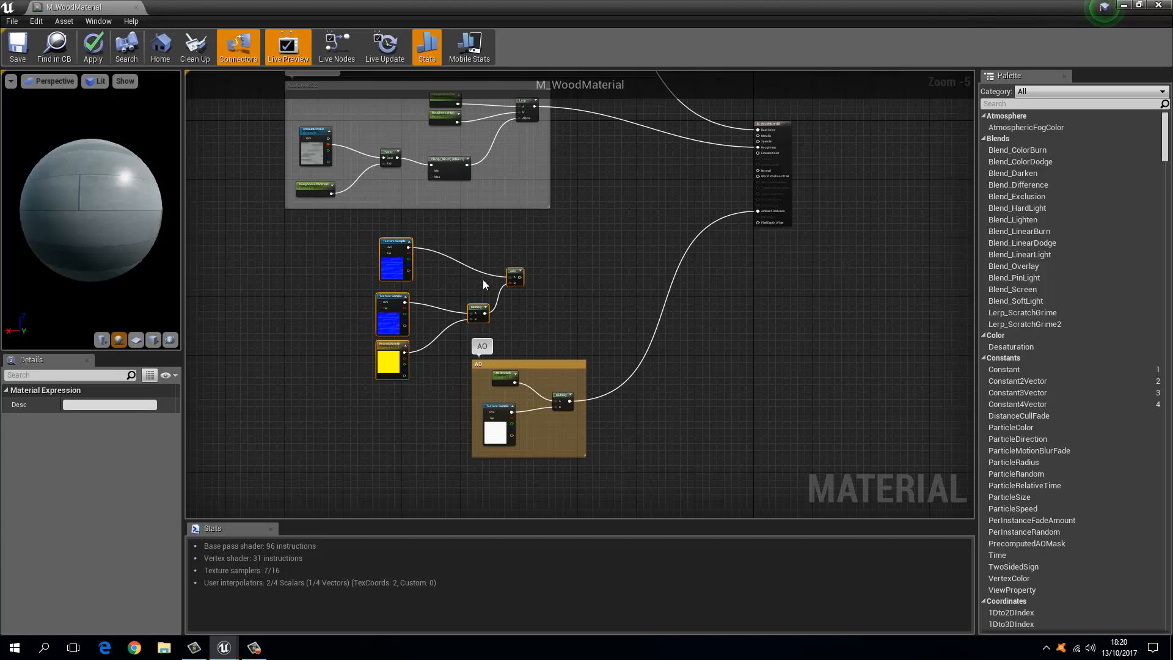
pyautogui.write('c')
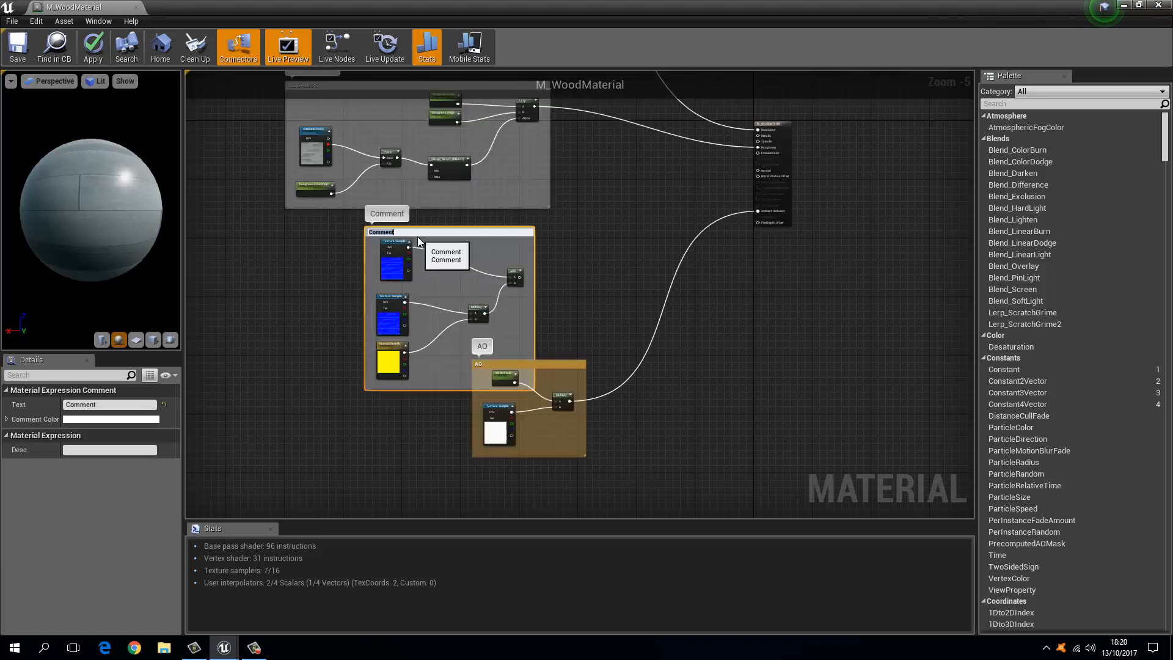
pyautogui.write('Normals')
pyautogui.press('Return')
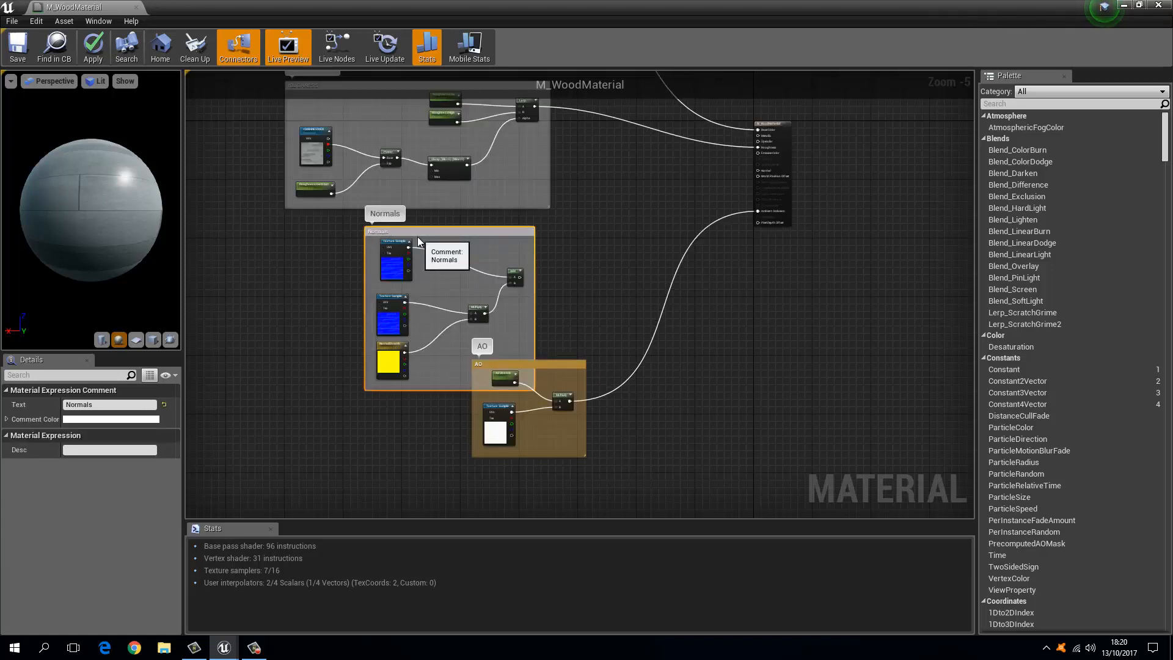
# Step: Move the AO comment group down and left so it sits below the Normals group
pyautogui.click(579, 244)
pyautogui.moveTo(542, 379); pyautogui.dragTo(497, 420)
pyautogui.click(482, 238)
pyautogui.click(303, 274)
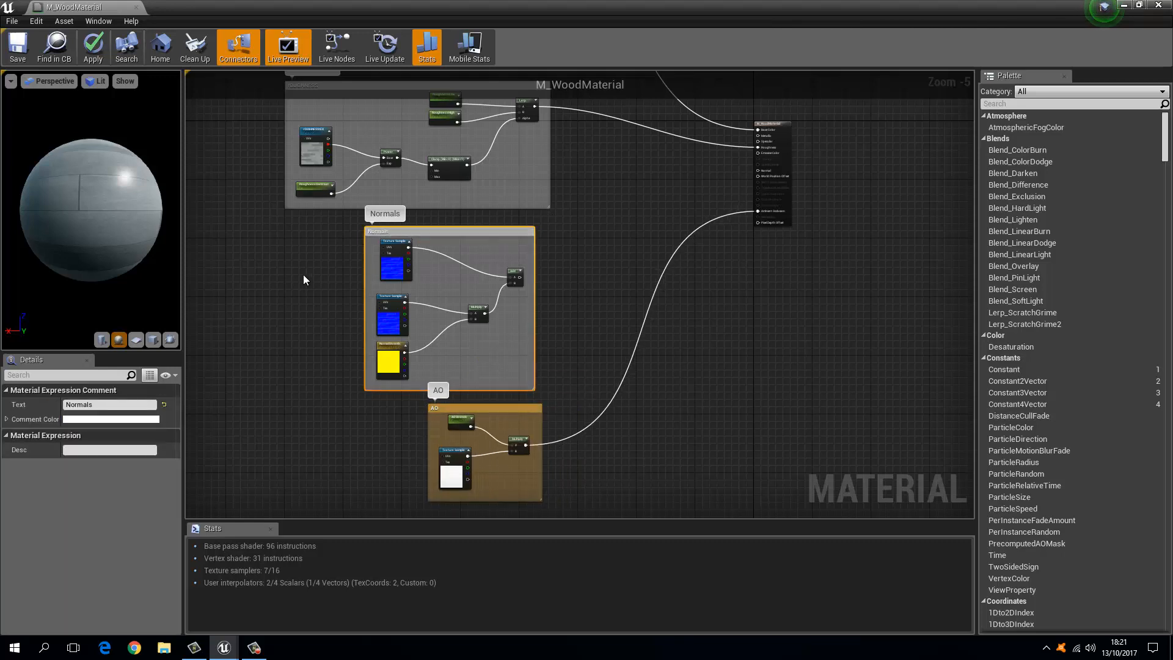
# Step: Set the Normals comment box color to blue, sRGB hex 7D8CFFFF
pyautogui.click(442, 235)
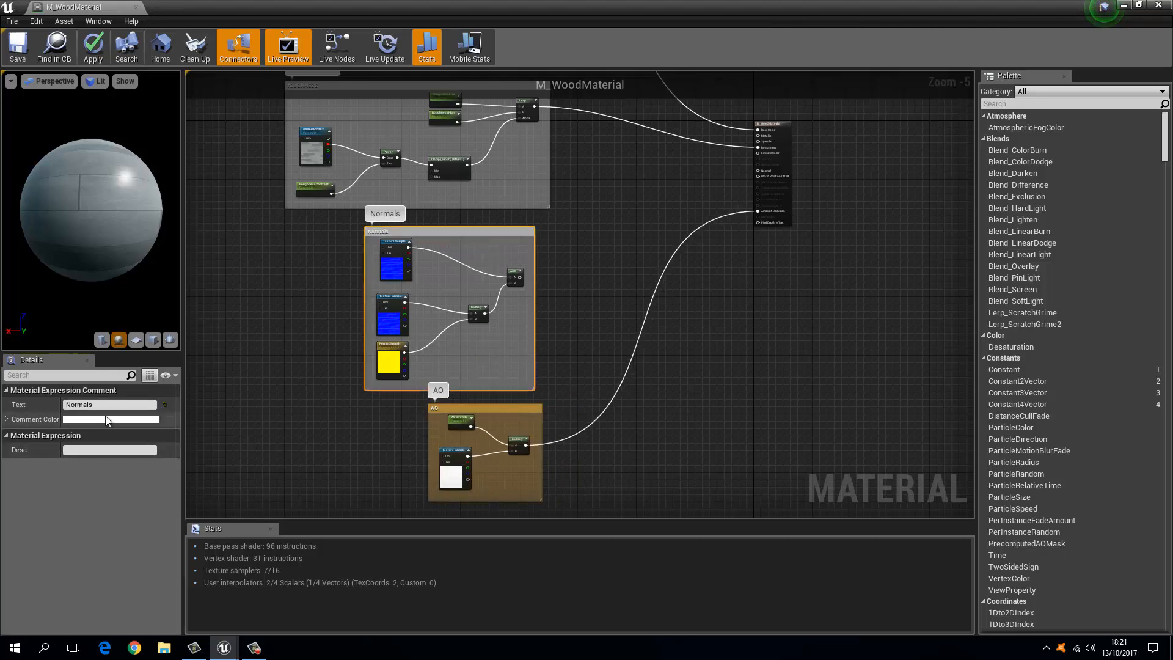
pyautogui.click(105, 419)
pyautogui.click(193, 391)
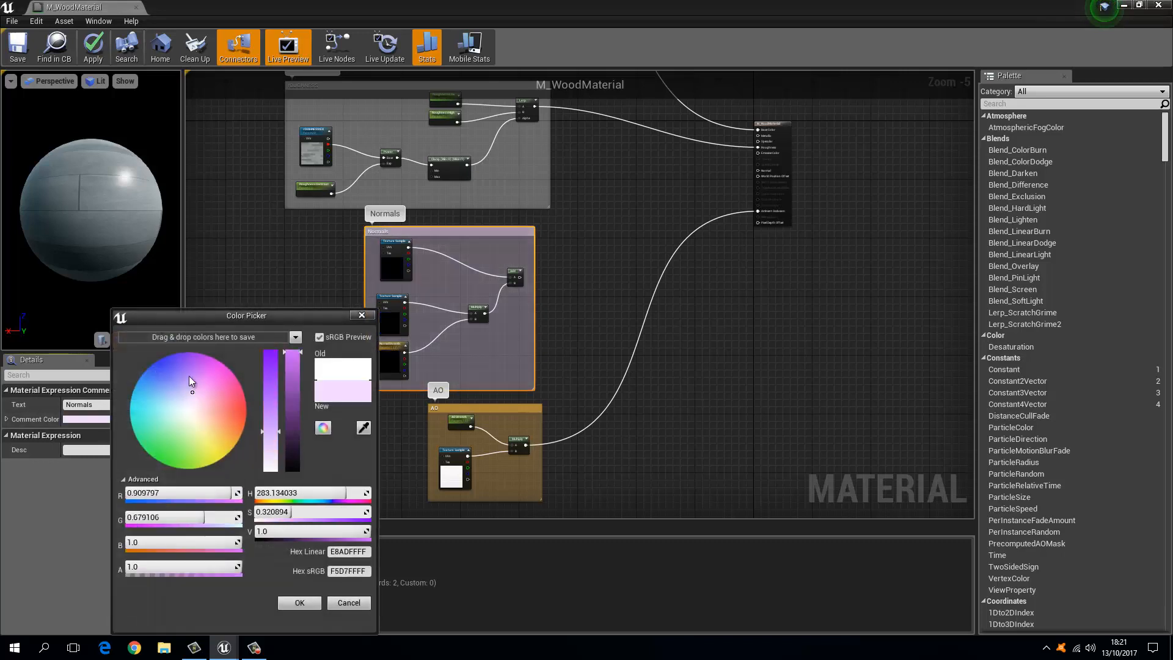
pyautogui.click(161, 372)
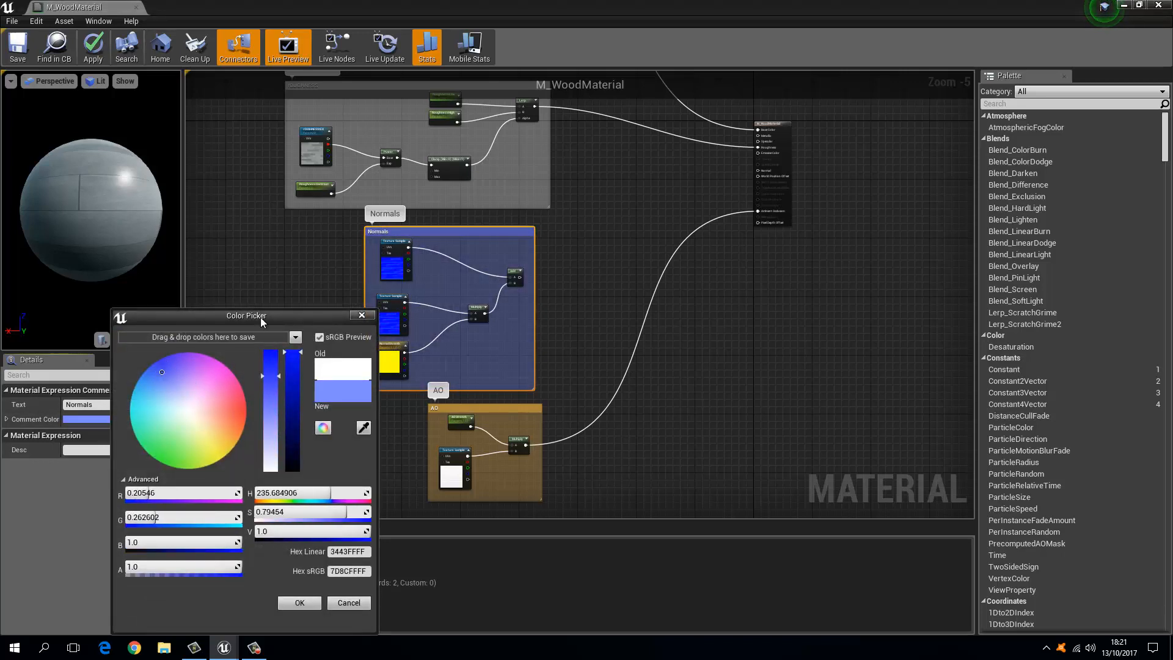
pyautogui.moveTo(260, 317); pyautogui.dragTo(291, 223)
pyautogui.click(330, 508)
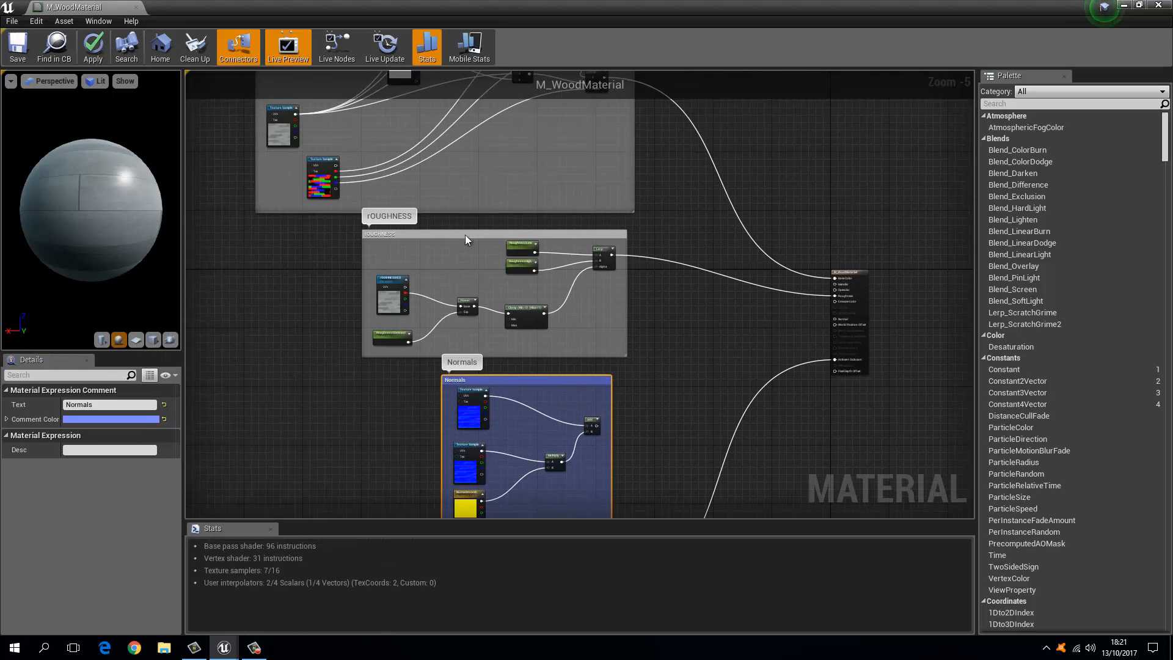
# Step: Set the rOUGHNESS comment box color to light red, sRGB hex FF8188FF
pyautogui.click(464, 235)
pyautogui.click(107, 420)
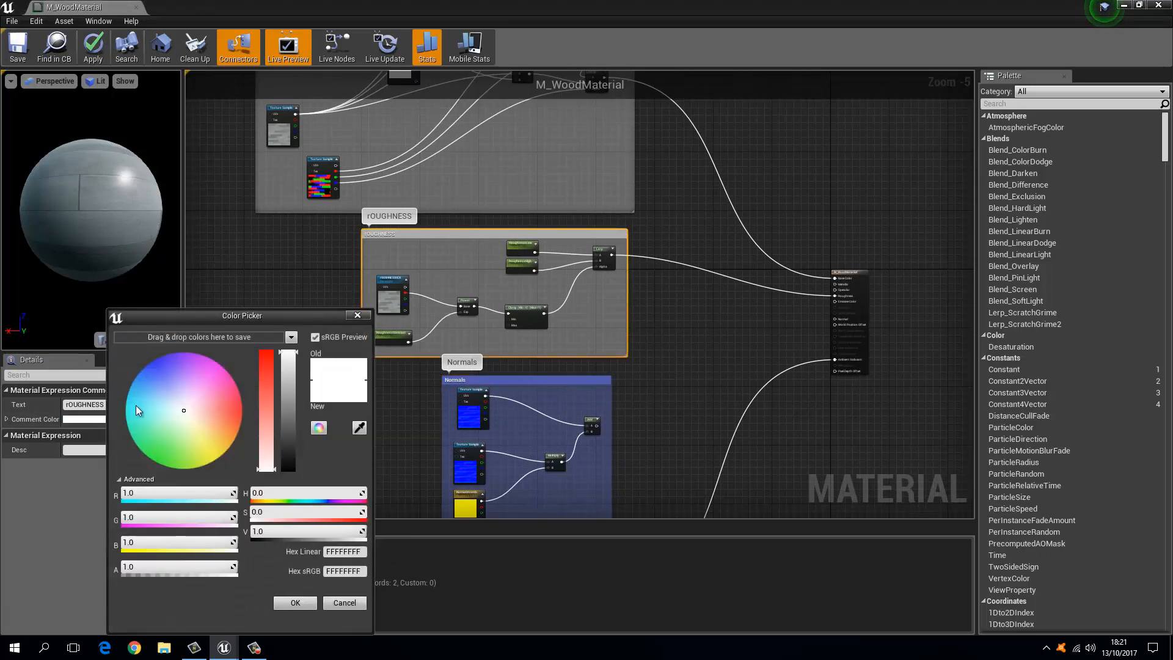
pyautogui.click(228, 409)
pyautogui.moveTo(258, 314); pyautogui.dragTo(302, 207)
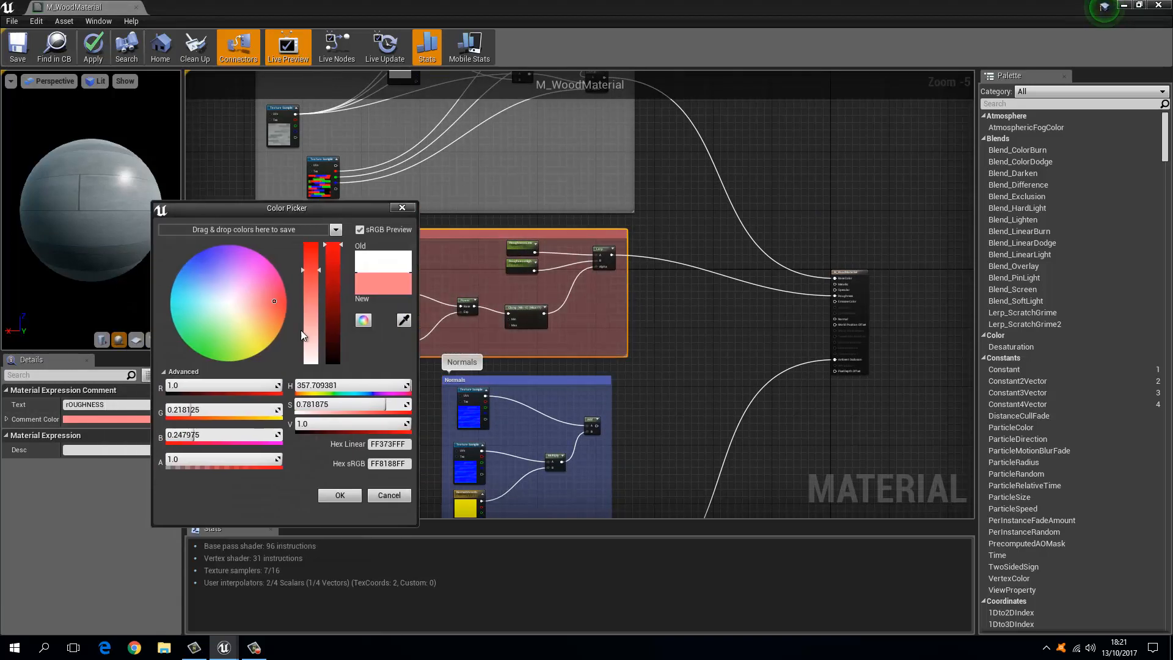
pyautogui.click(344, 499)
# Step: Set the color of the untitled comment box around the base color nodes to green, sRGB hex 7AFF7FFF
pyautogui.moveTo(305, 293); pyautogui.dragTo(330, 444, button='right')
pyautogui.click(338, 179)
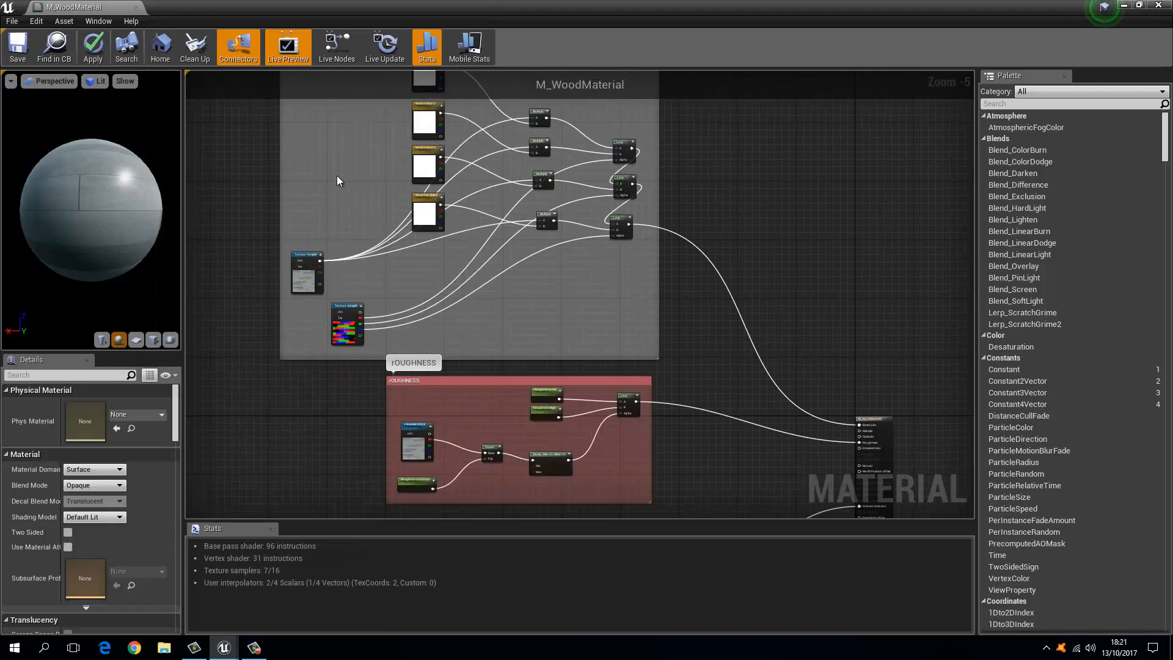
pyautogui.moveTo(342, 164); pyautogui.dragTo(363, 373, button='right')
pyautogui.click(393, 259)
pyautogui.moveTo(393, 259); pyautogui.dragTo(425, 155, button='right')
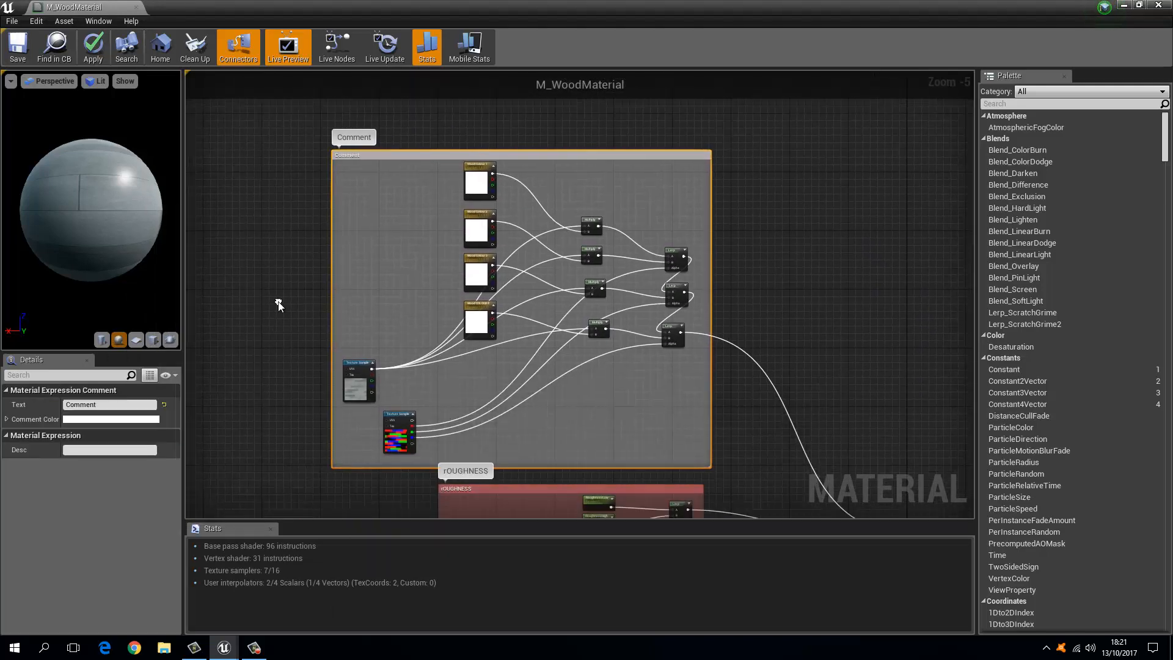
pyautogui.click(100, 421)
pyautogui.click(152, 452)
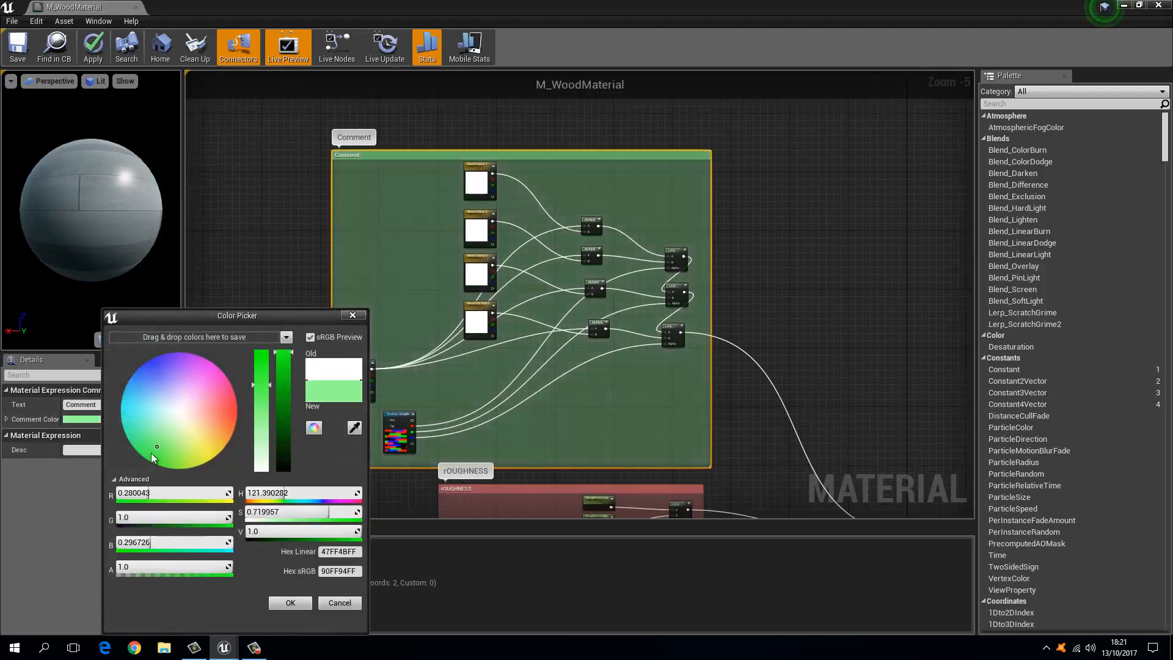
pyautogui.click(154, 450)
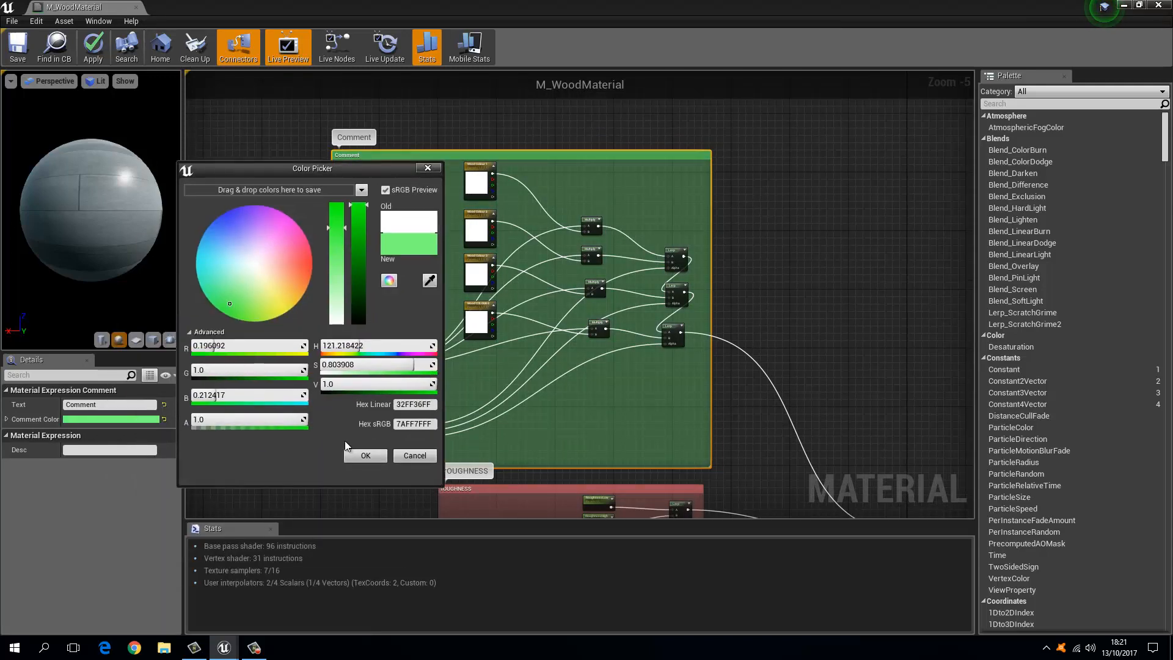
pyautogui.click(362, 453)
# Step: Promote the material node's Metallic input to a scalar parameter and move the parameter node a little to the left
pyautogui.moveTo(299, 412); pyautogui.dragTo(379, 279, button='right')
pyautogui.scroll(-3, 379, 277)
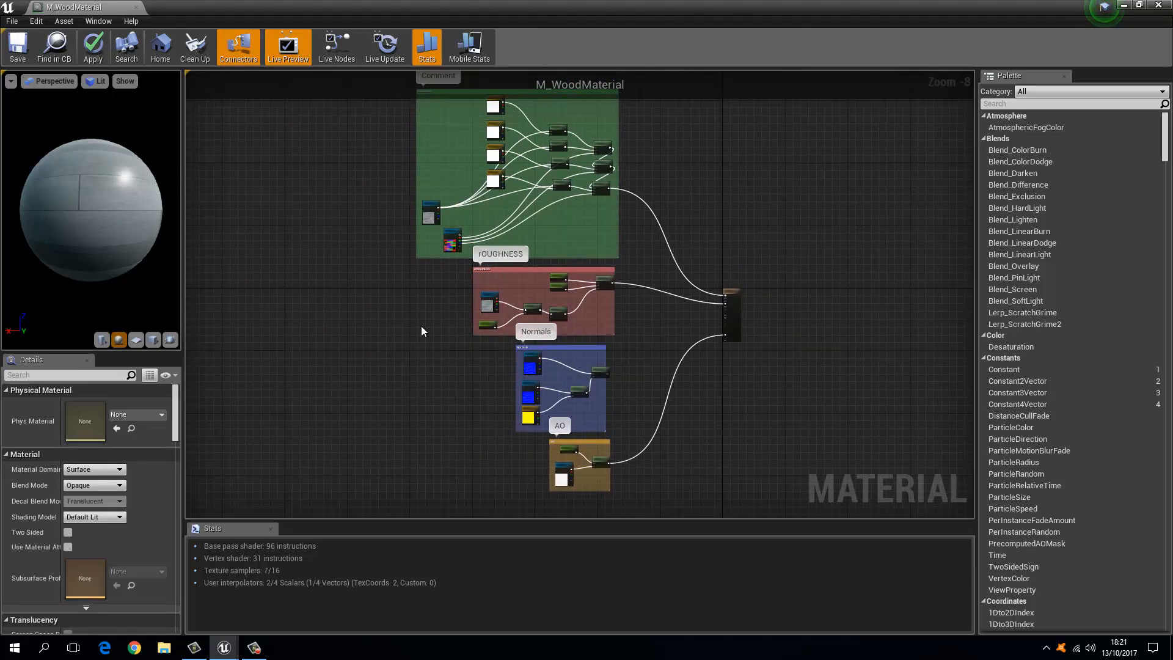
pyautogui.moveTo(446, 331); pyautogui.dragTo(512, 343, button='right')
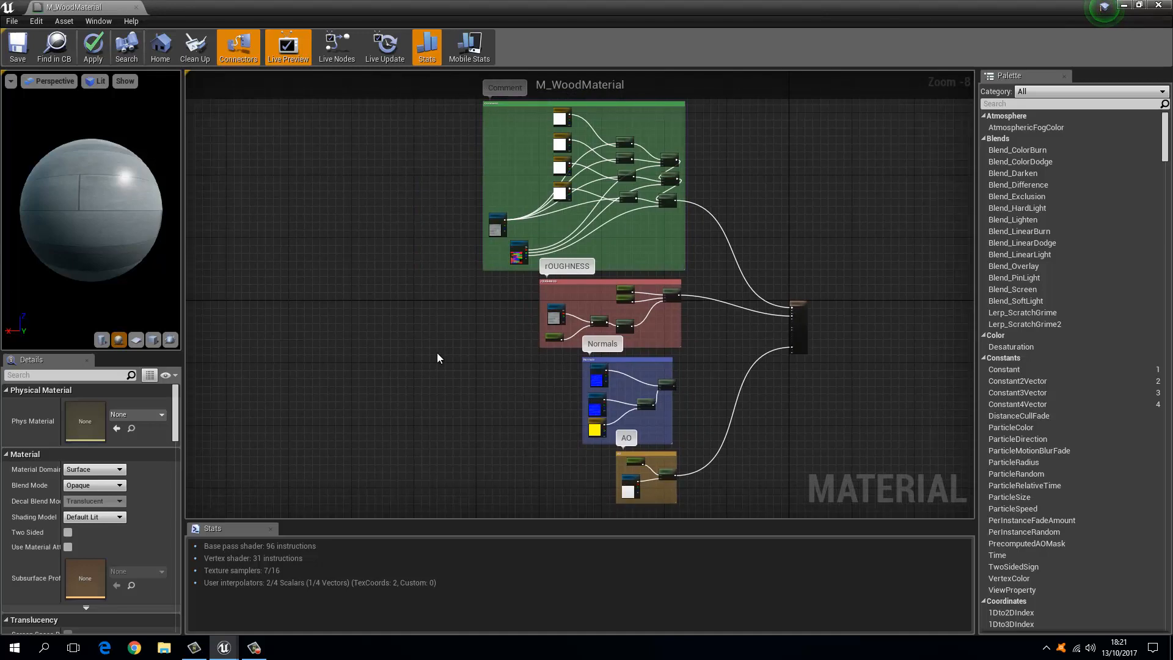
pyautogui.moveTo(437, 354)
pyautogui.mouseDown(button='right')
pyautogui.moveTo(304, 344)
pyautogui.moveTo(419, 352)
pyautogui.mouseUp(button='right')
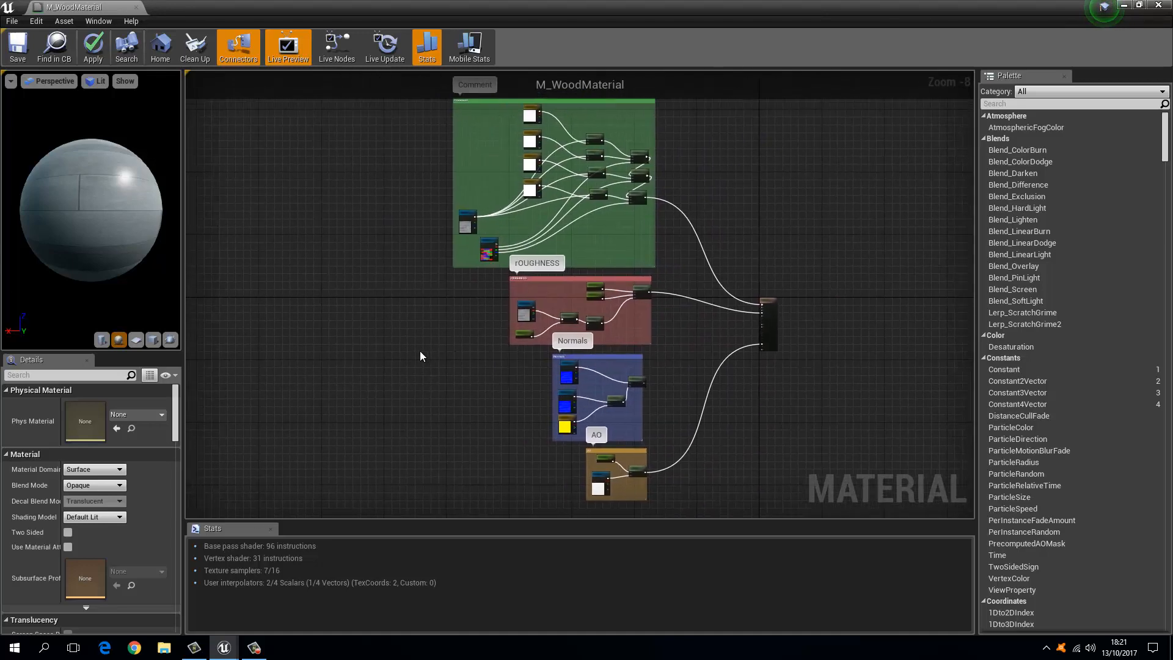
pyautogui.moveTo(542, 366); pyautogui.dragTo(359, 348, button='right')
pyautogui.scroll(8, 554, 305)
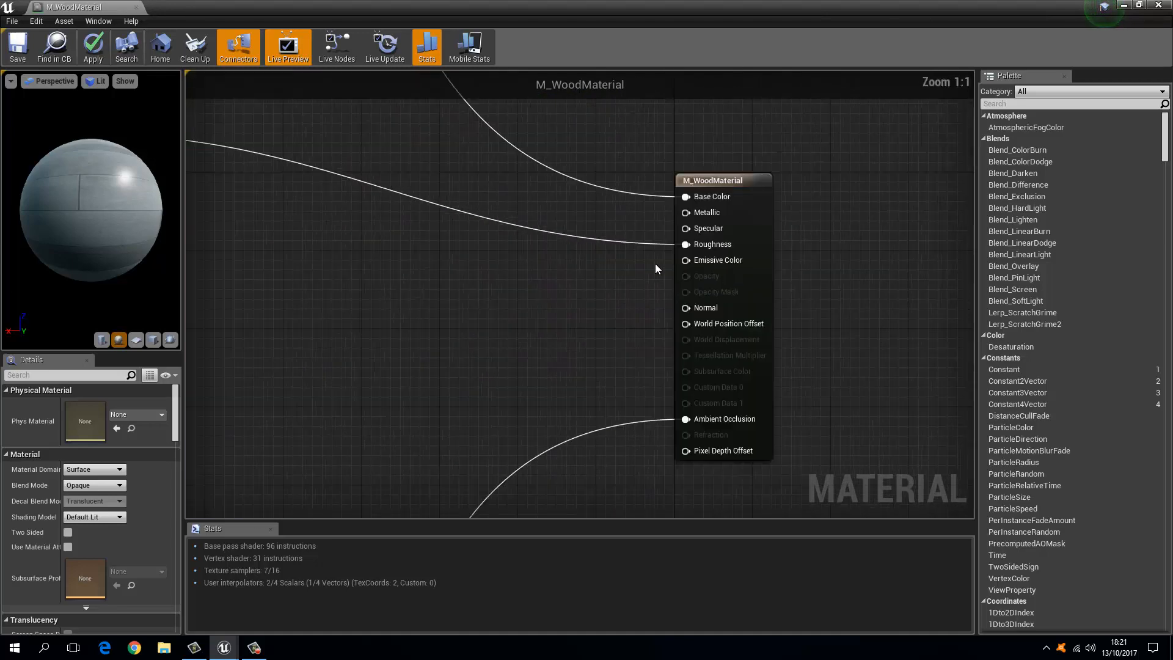
pyautogui.rightClick(684, 221)
pyautogui.click(726, 234)
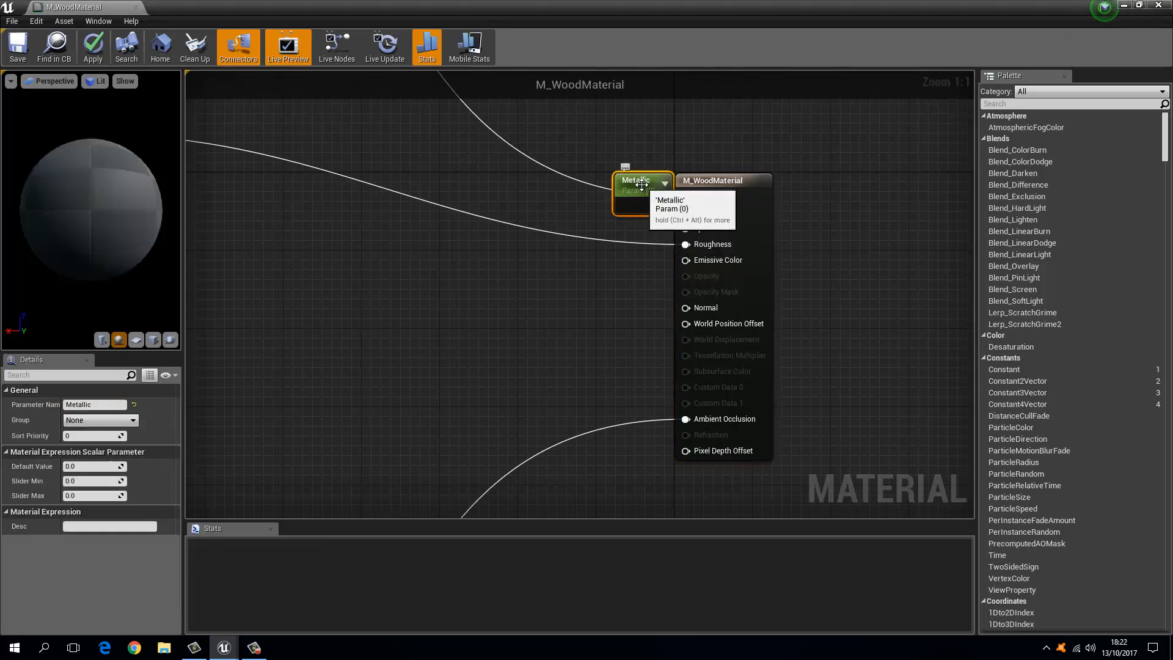
pyautogui.moveTo(637, 185); pyautogui.dragTo(562, 206)
pyautogui.scroll(-8, 489, 303)
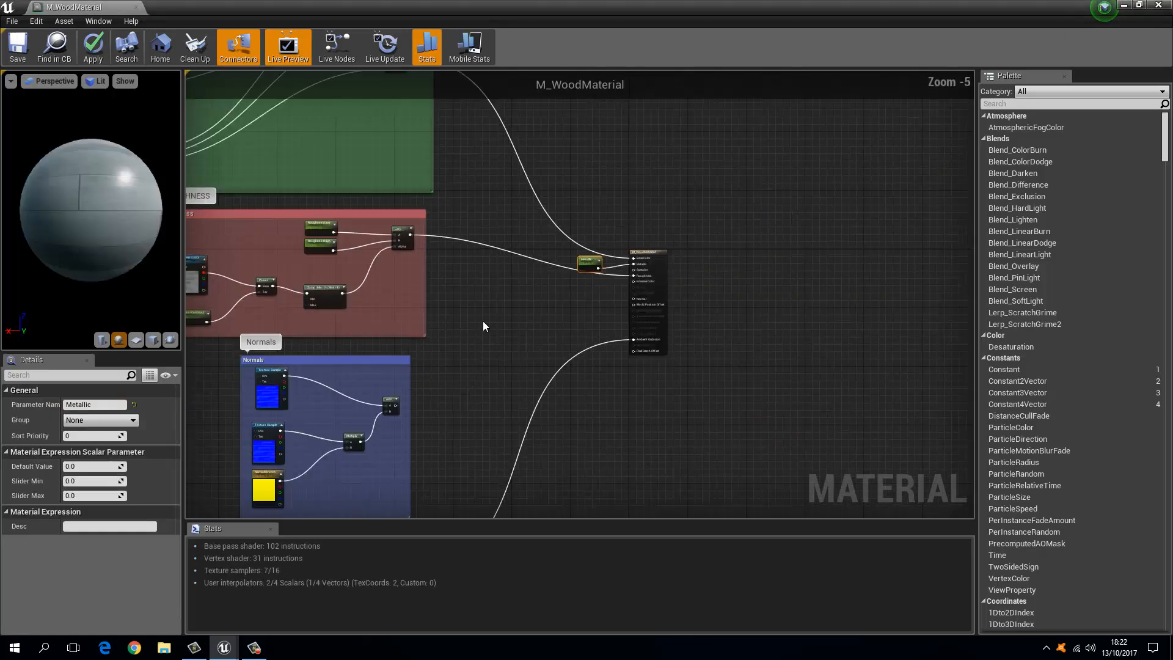
# Step: Add a Multiply node in the empty graph area left of the rOUGHNESS and Normals groups and shift it slightly toward them
pyautogui.moveTo(372, 332); pyautogui.dragTo(513, 291, button='right')
pyautogui.scroll(3, 497, 272)
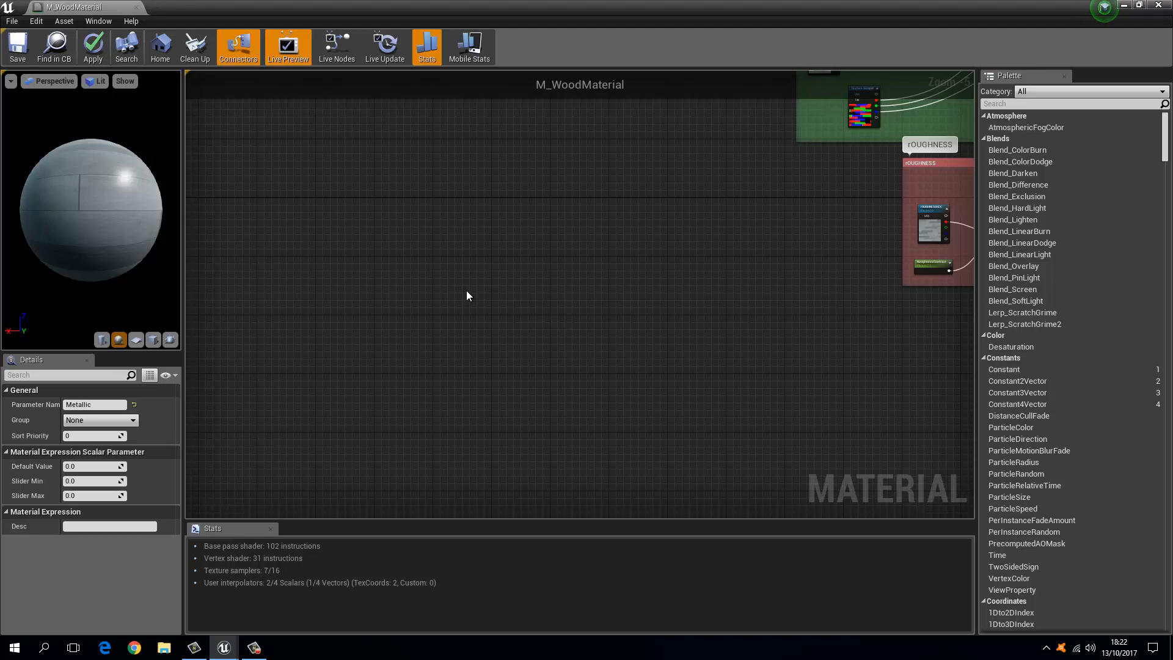
pyautogui.click(469, 281)
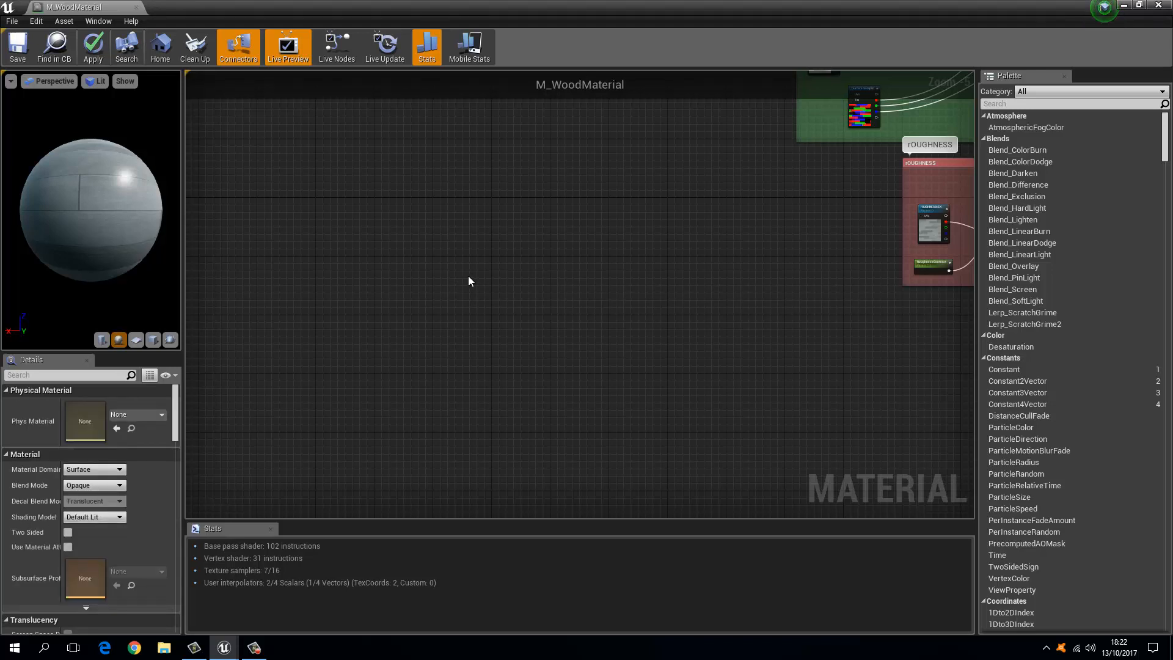
pyautogui.moveTo(793, 224); pyautogui.dragTo(591, 240, button='right')
pyautogui.moveTo(494, 231); pyautogui.dragTo(620, 256, button='right')
pyautogui.moveTo(499, 341); pyautogui.dragTo(529, 300, button='right')
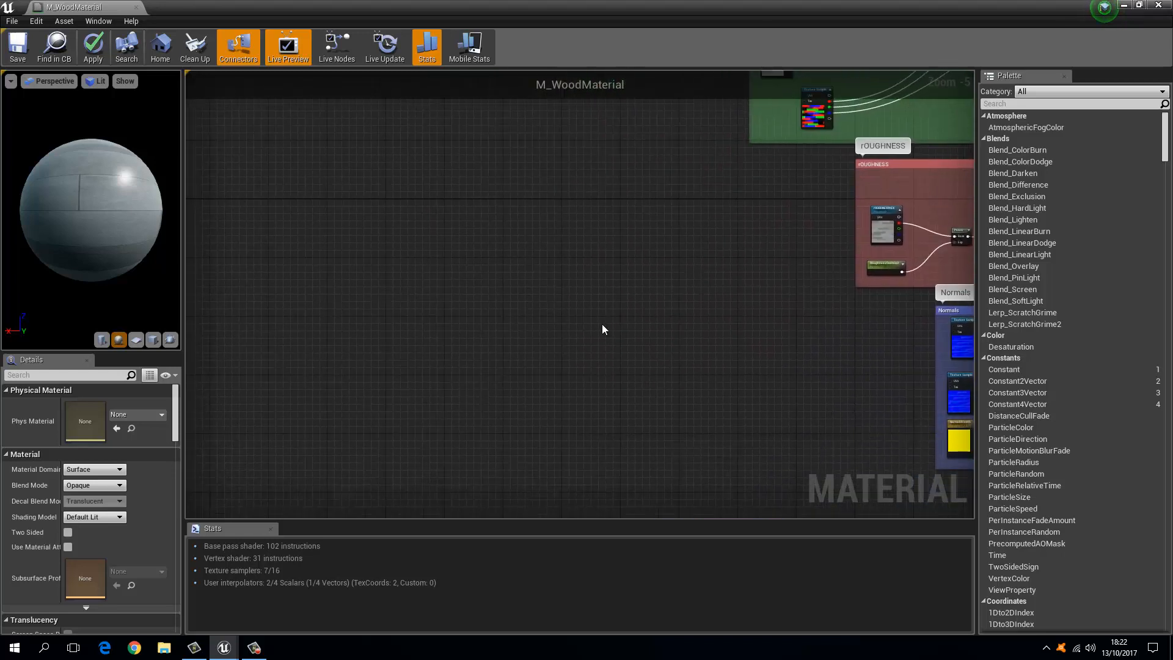
pyautogui.scroll(1, 586, 315)
pyautogui.press('m')
pyautogui.click(551, 250)
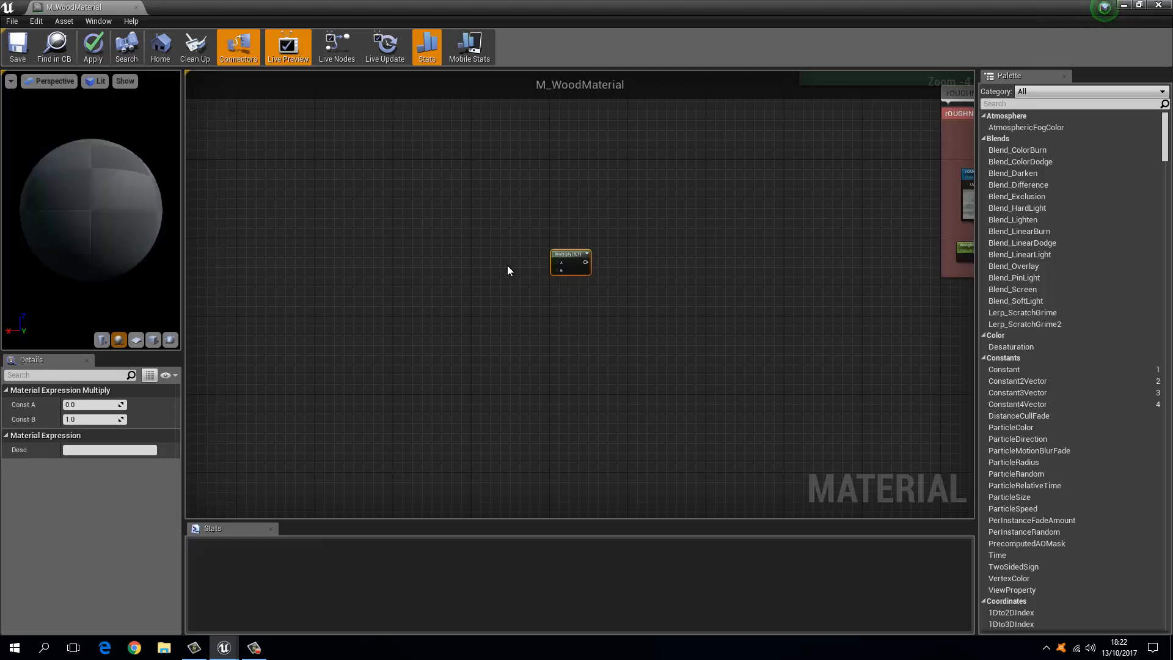
pyautogui.scroll(4, 507, 265)
pyautogui.moveTo(624, 227); pyautogui.dragTo(439, 367, button='right')
pyautogui.scroll(-1, 439, 360)
pyautogui.scroll(-3, 440, 357)
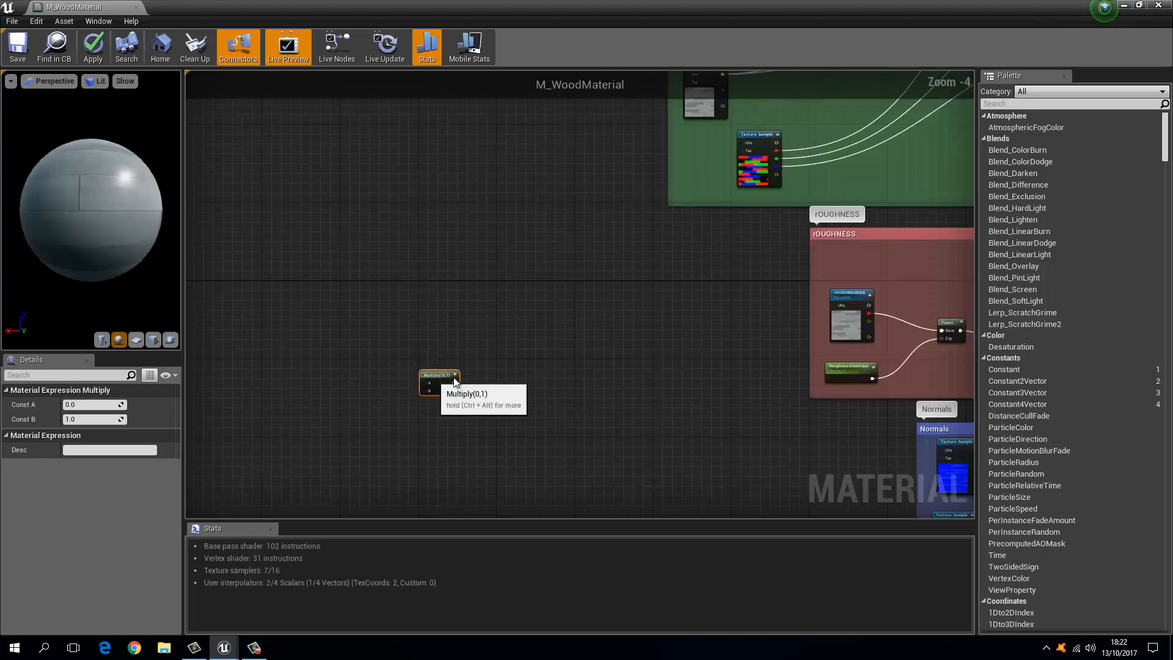
pyautogui.moveTo(442, 378); pyautogui.dragTo(568, 357)
pyautogui.click(456, 343)
# Step: Add a CustomRotator node feeding the new Multiply node's A input and move it slightly farther left
pyautogui.scroll(4, 484, 349)
pyautogui.moveTo(532, 357); pyautogui.dragTo(471, 328, button='right')
pyautogui.scroll(1, 485, 351)
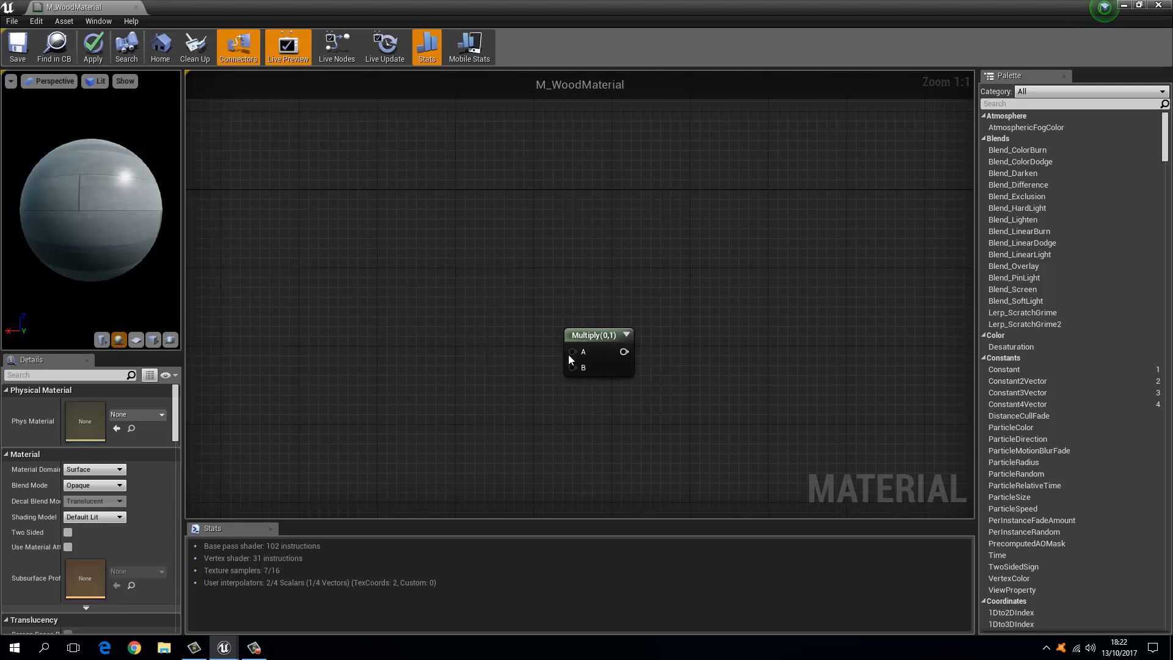
pyautogui.moveTo(572, 351); pyautogui.dragTo(374, 256)
pyautogui.write('customro')
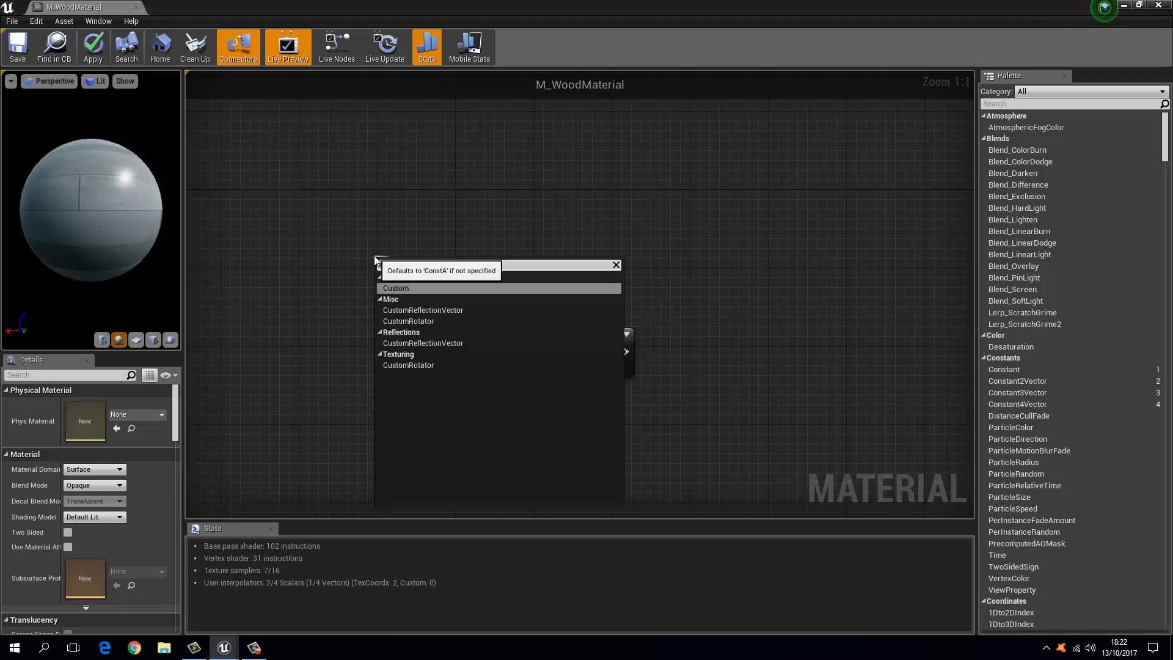
pyautogui.press('Return')
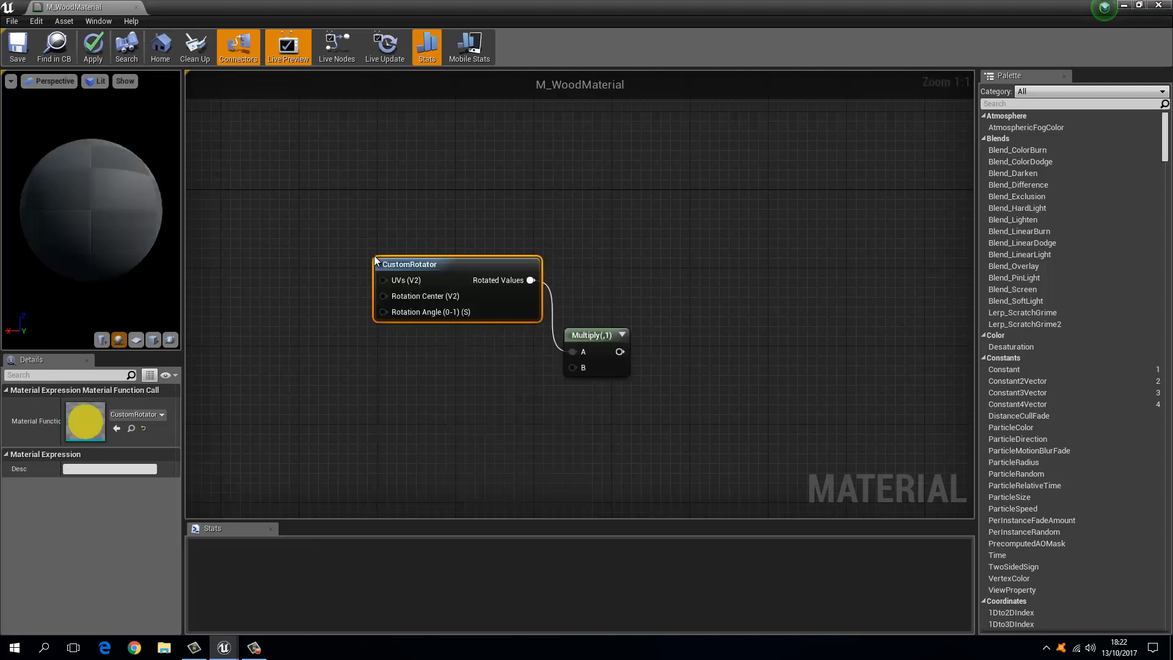
pyautogui.moveTo(471, 264); pyautogui.dragTo(424, 263)
pyautogui.click(463, 401)
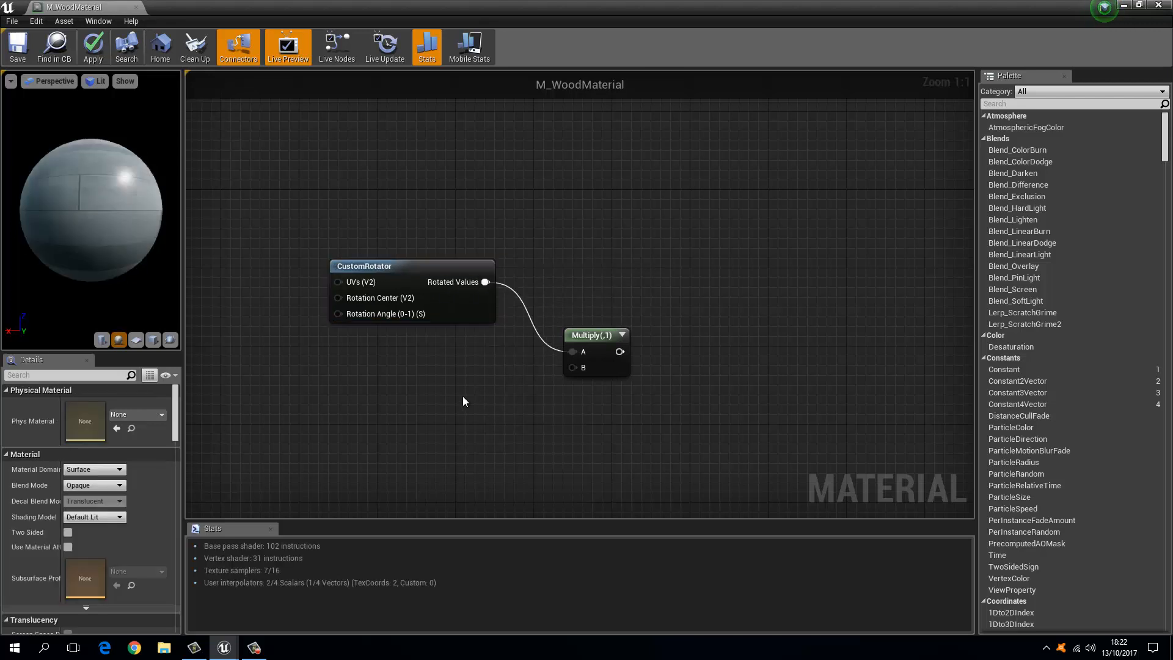
# Step: Add a scalar parameter named UV Scale in the empty area below the CustomRotator node
pyautogui.press('1')
pyautogui.click(436, 387)
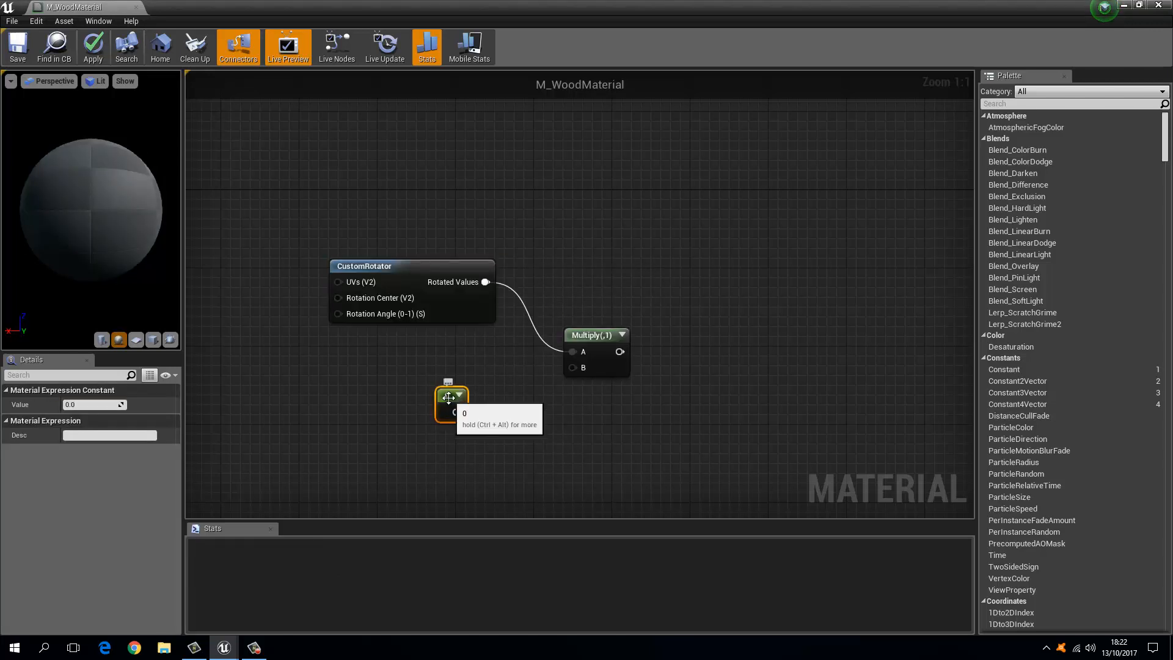
pyautogui.rightClick(448, 398)
pyautogui.click(469, 405)
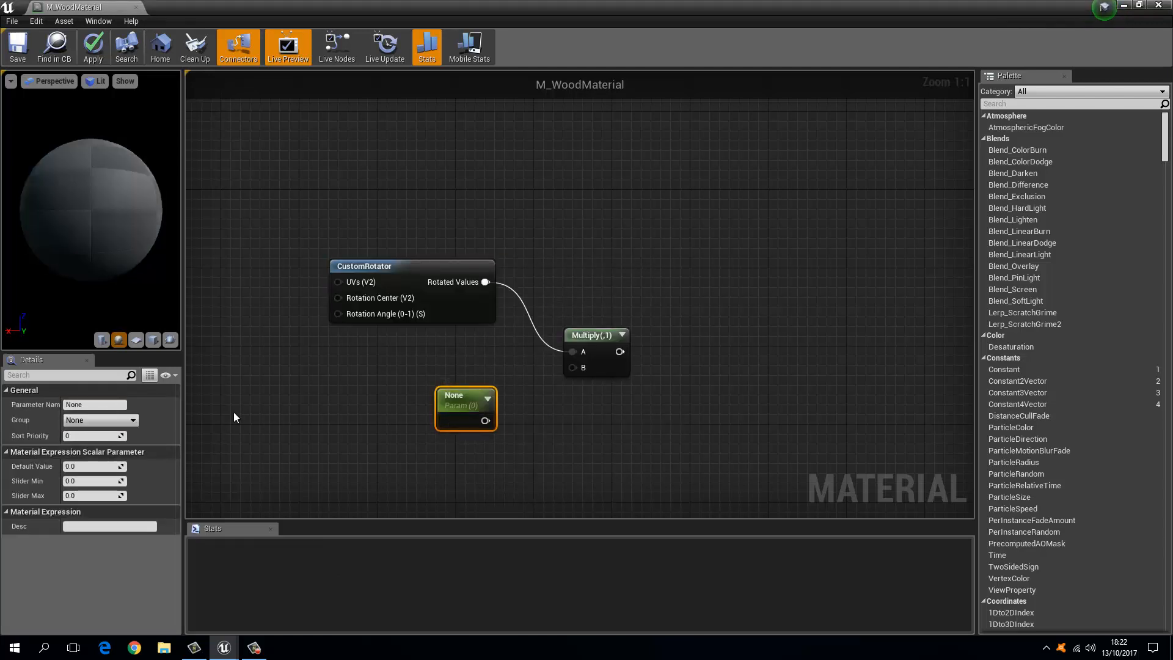
pyautogui.click(103, 404)
pyautogui.write('UV Scale')
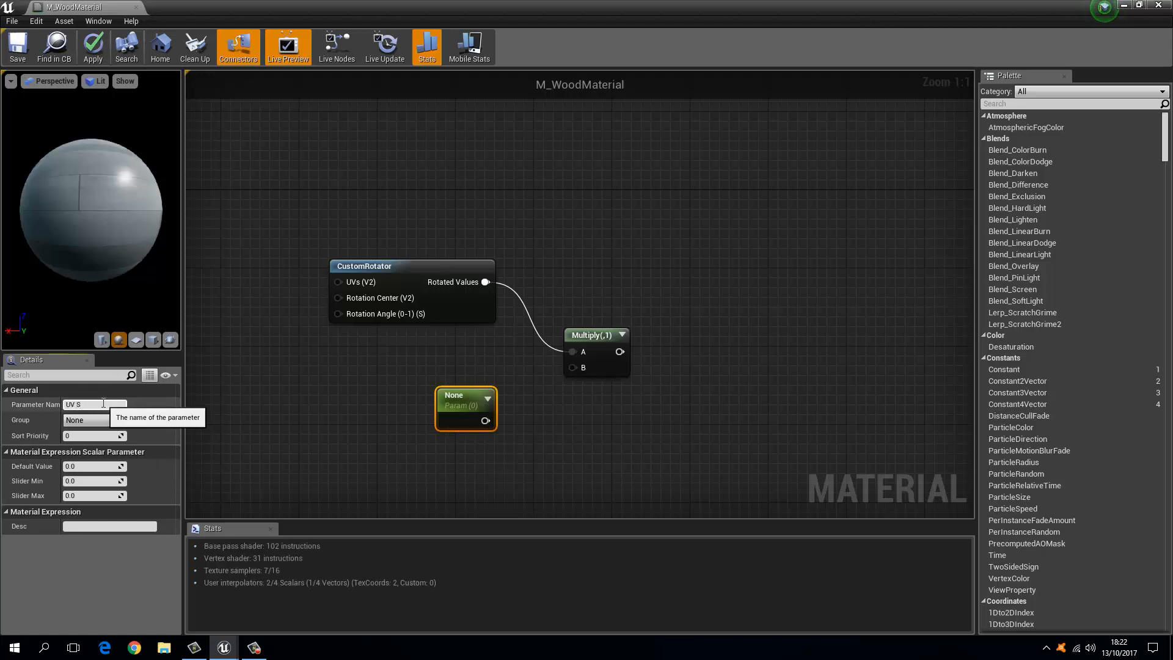
pyautogui.press('Return')
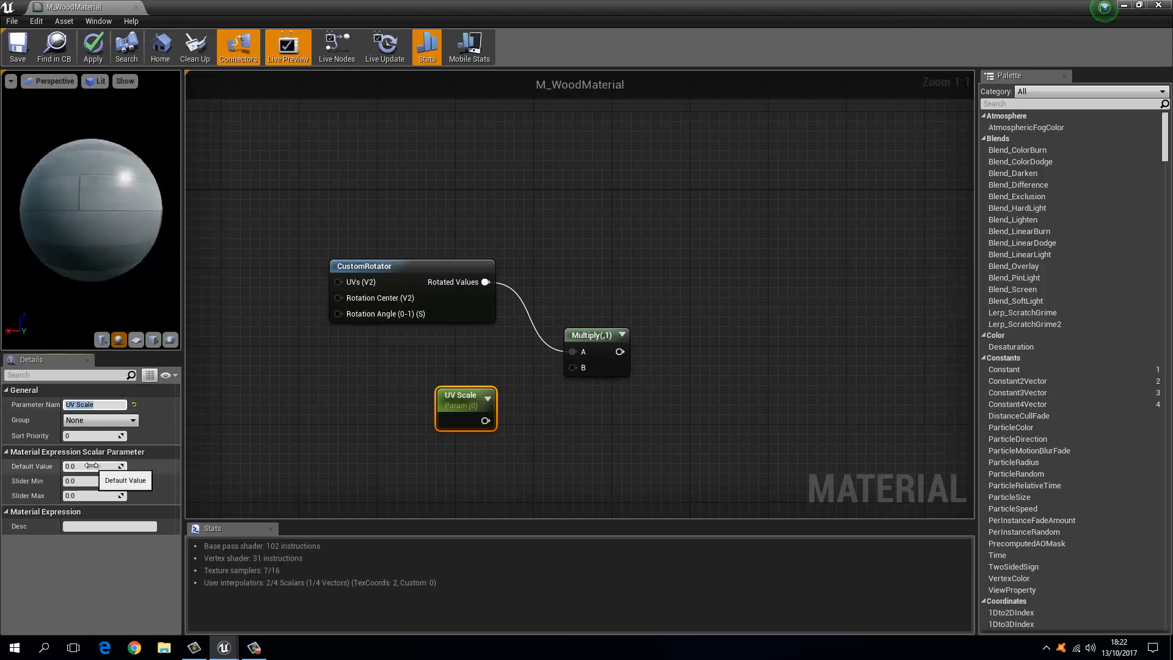
# Step: Set UV Scale's default value and slider minimum to 1 and connect it to the Multiply node's B input
pyautogui.click(89, 466)
pyautogui.write('1')
pyautogui.click(85, 481)
pyautogui.write('1')
pyautogui.press('Return')
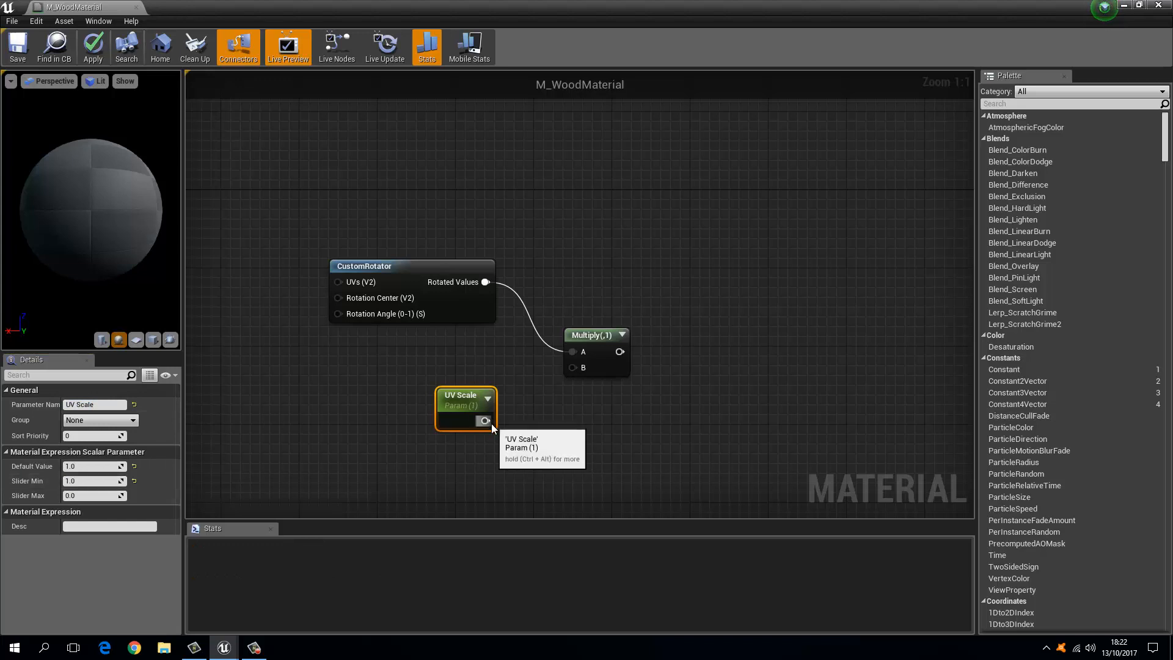
pyautogui.moveTo(485, 420); pyautogui.dragTo(572, 367)
# Step: Add a TexCoord node left of the CustomRotator and connect it to the rotator's UVs input
pyautogui.moveTo(398, 369); pyautogui.dragTo(549, 344, button='right')
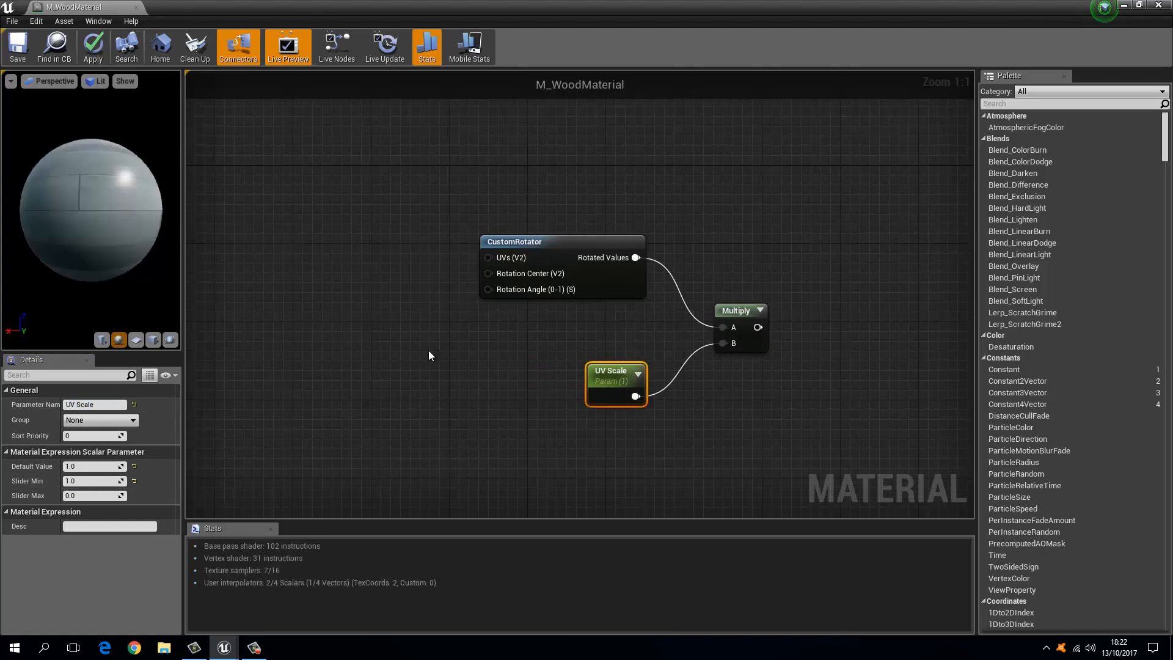
pyautogui.moveTo(394, 327); pyautogui.dragTo(449, 342, button='right')
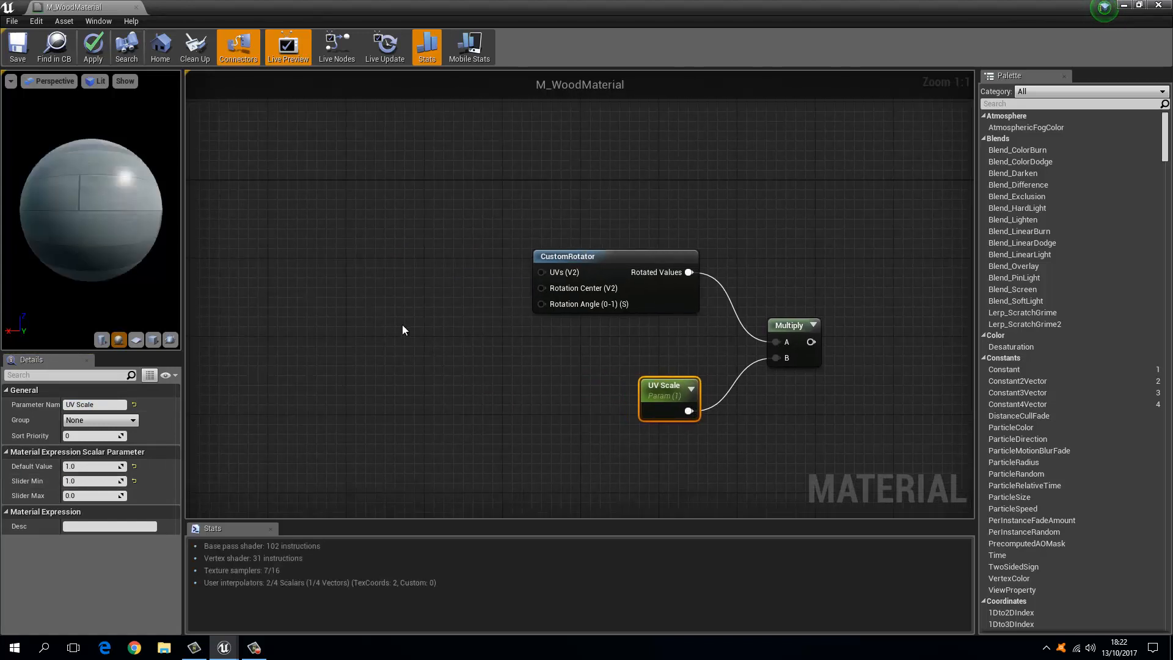
pyautogui.click(347, 237)
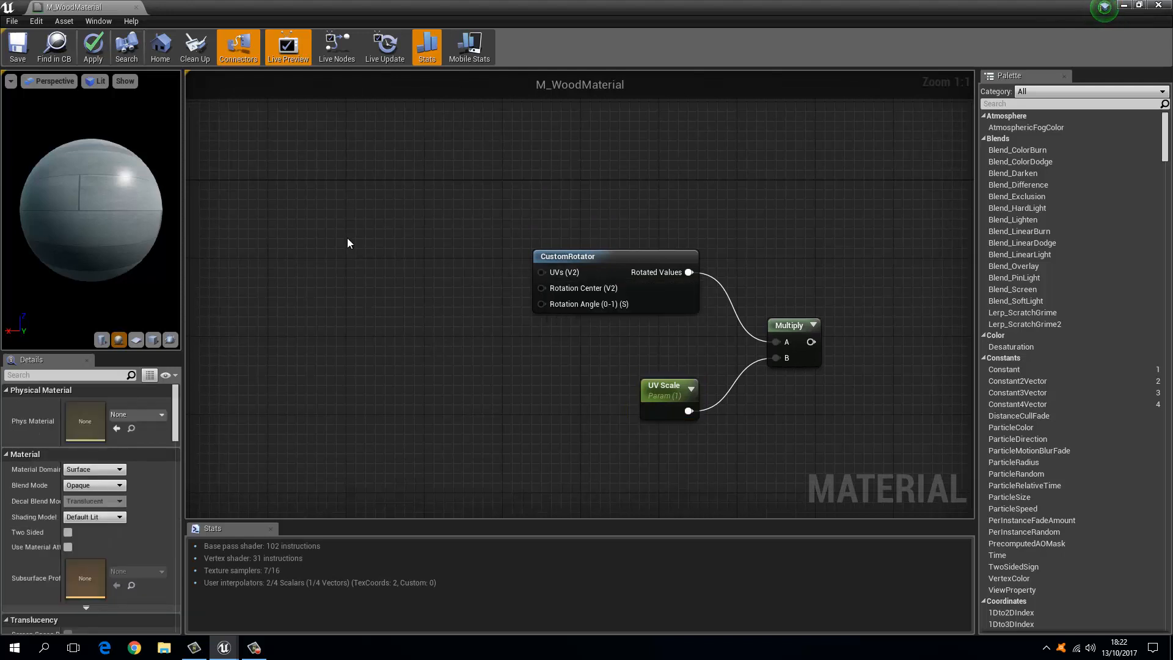
pyautogui.moveTo(406, 263); pyautogui.dragTo(541, 271)
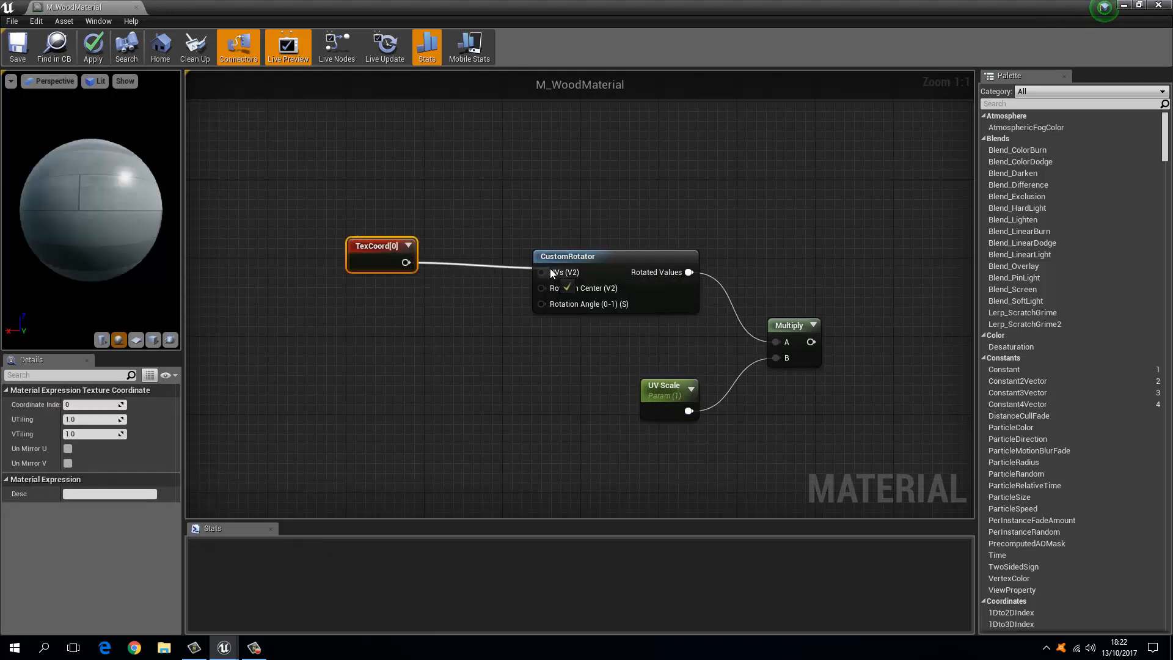
# Step: Add a scalar parameter named Rotation below the TexCoord node
pyautogui.moveTo(379, 364); pyautogui.dragTo(425, 334, button='right')
pyautogui.click(414, 321)
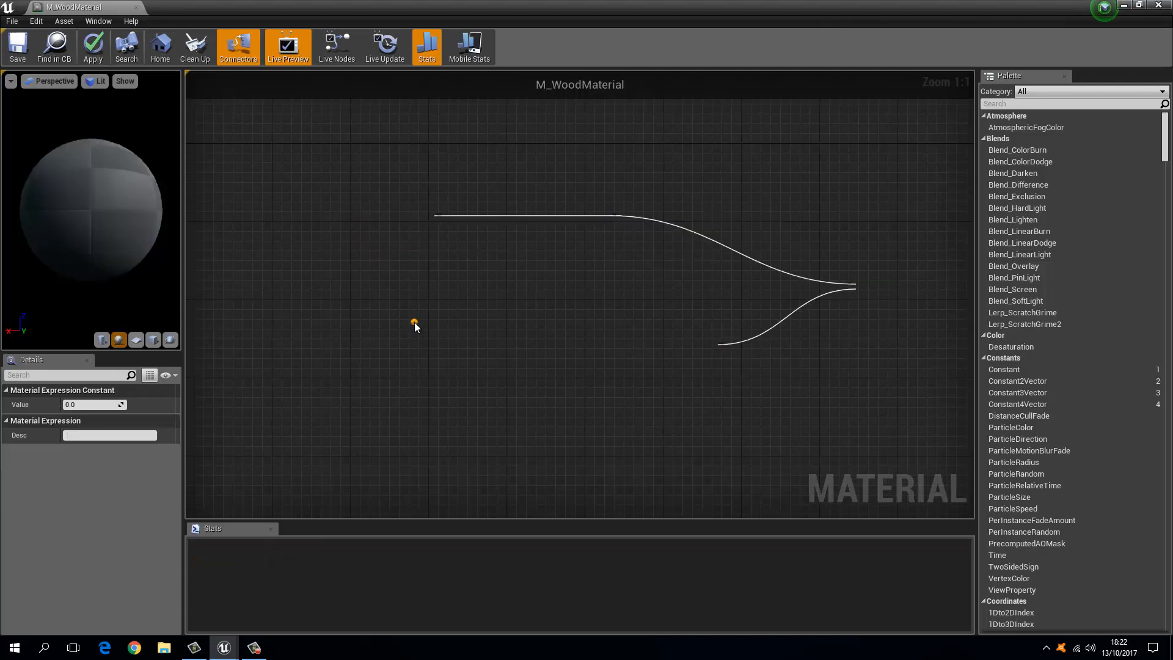
pyautogui.rightClick(426, 332)
pyautogui.click(465, 341)
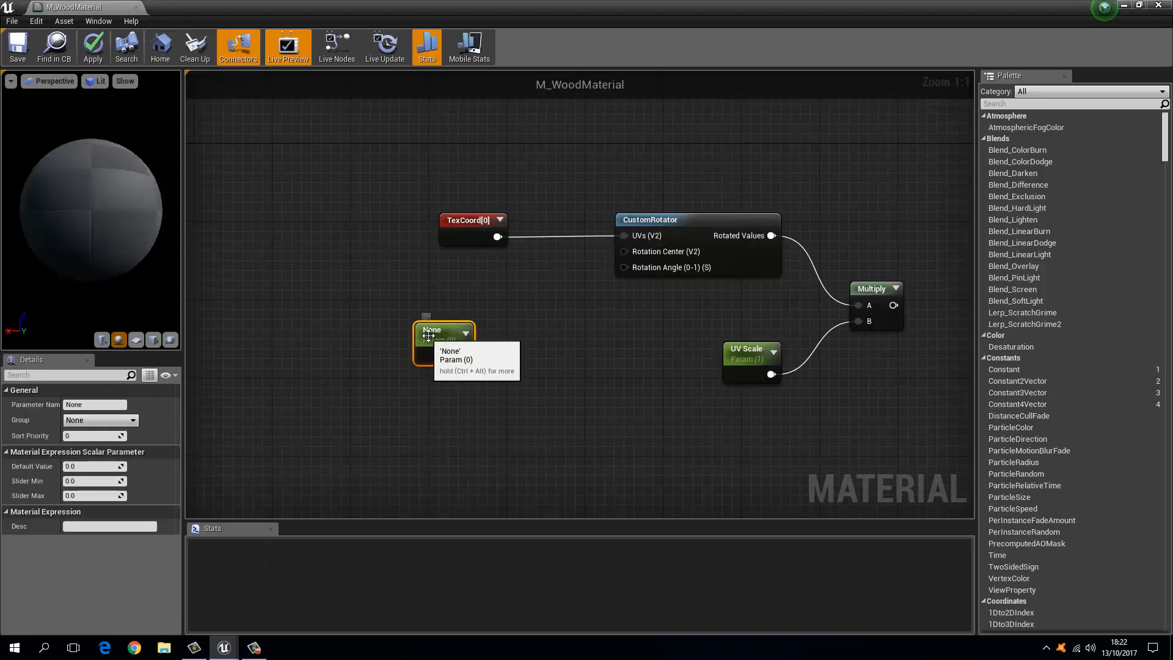
pyautogui.click(88, 404)
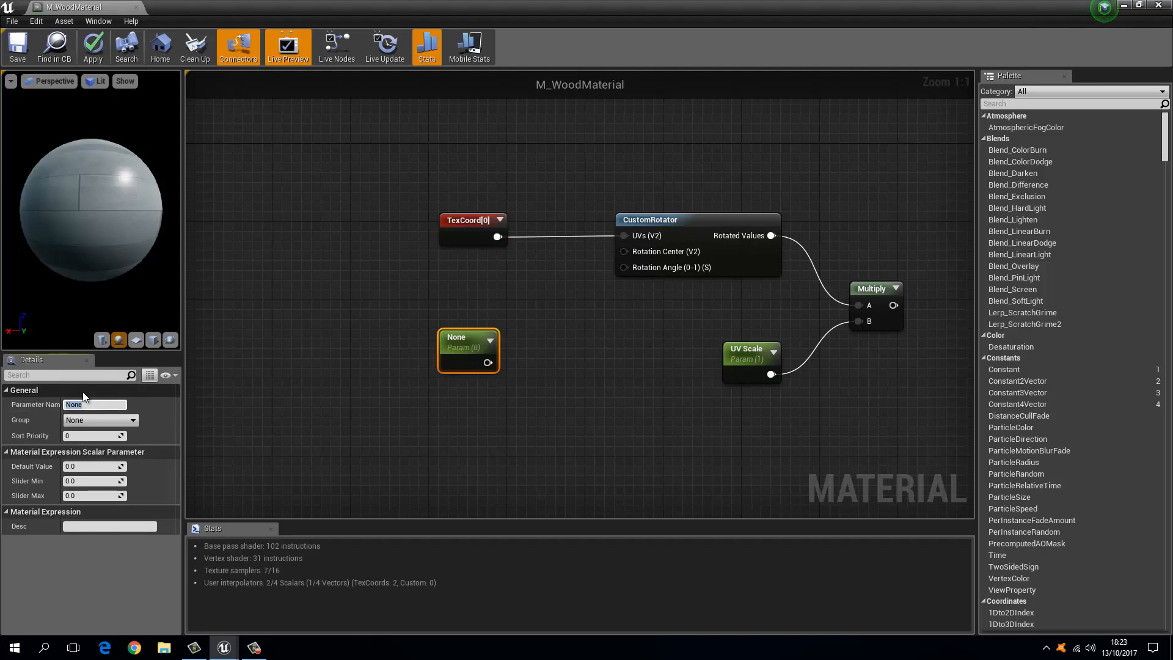
pyautogui.write('Rotati')
pyautogui.press('Return')
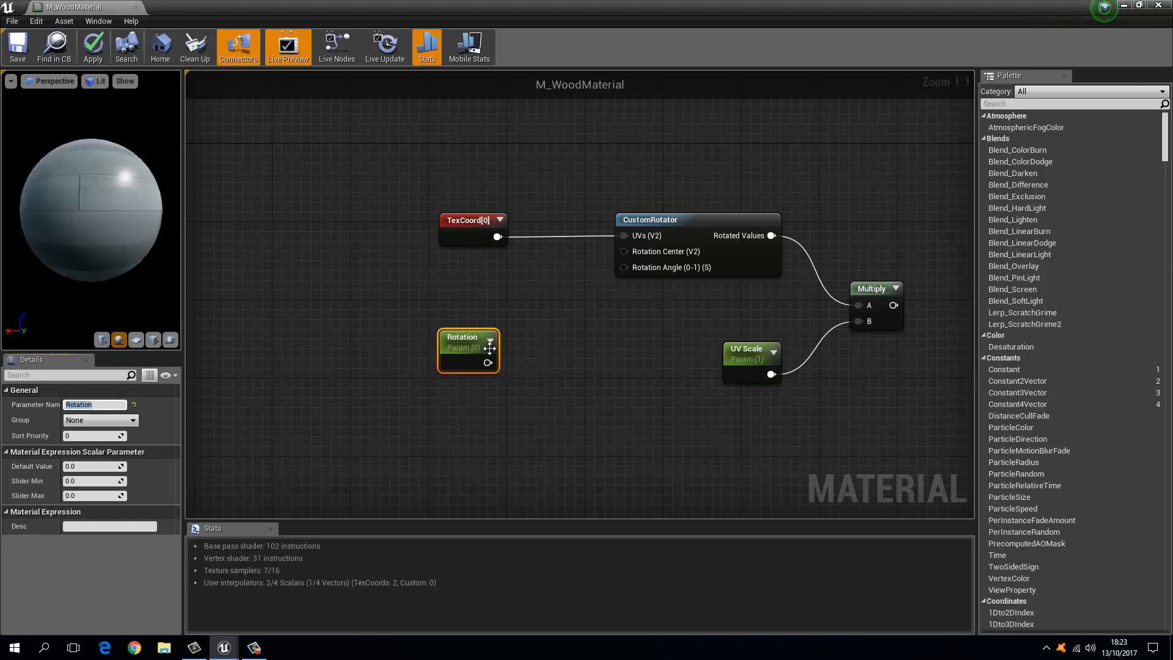
# Step: Feed the Rotation parameter, with a default value of 1, into the CustomRotator's Rotation Angle input and save the material
pyautogui.click(91, 466)
pyautogui.write('1')
pyautogui.press('Return')
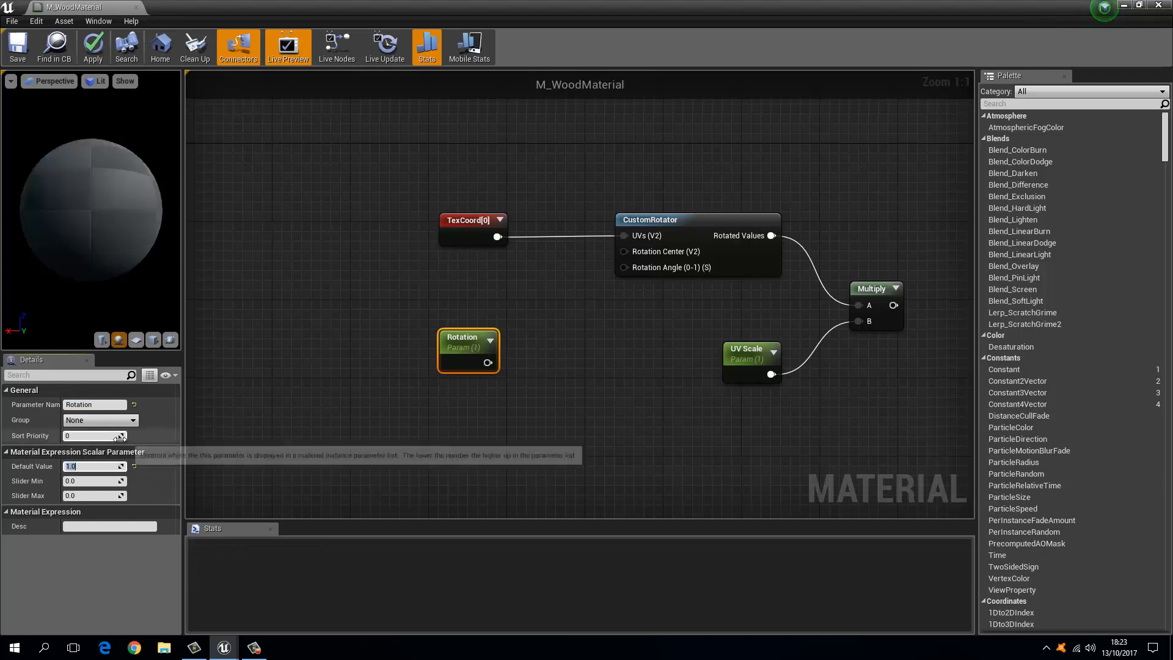
pyautogui.moveTo(487, 362); pyautogui.dragTo(632, 267)
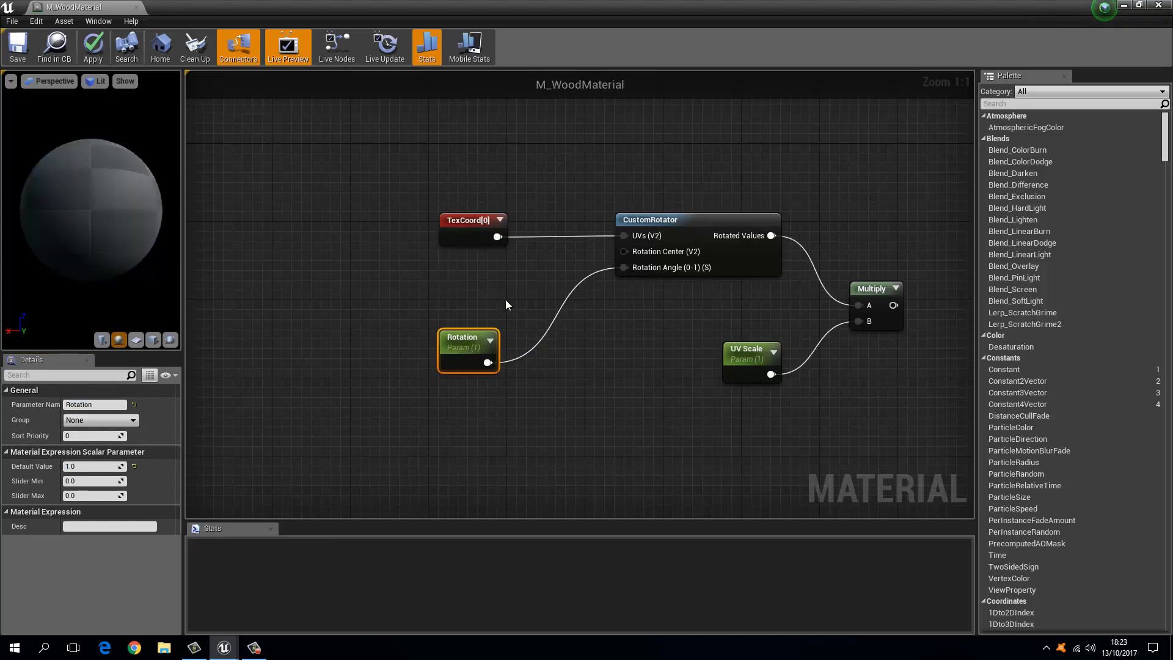
pyautogui.click(18, 48)
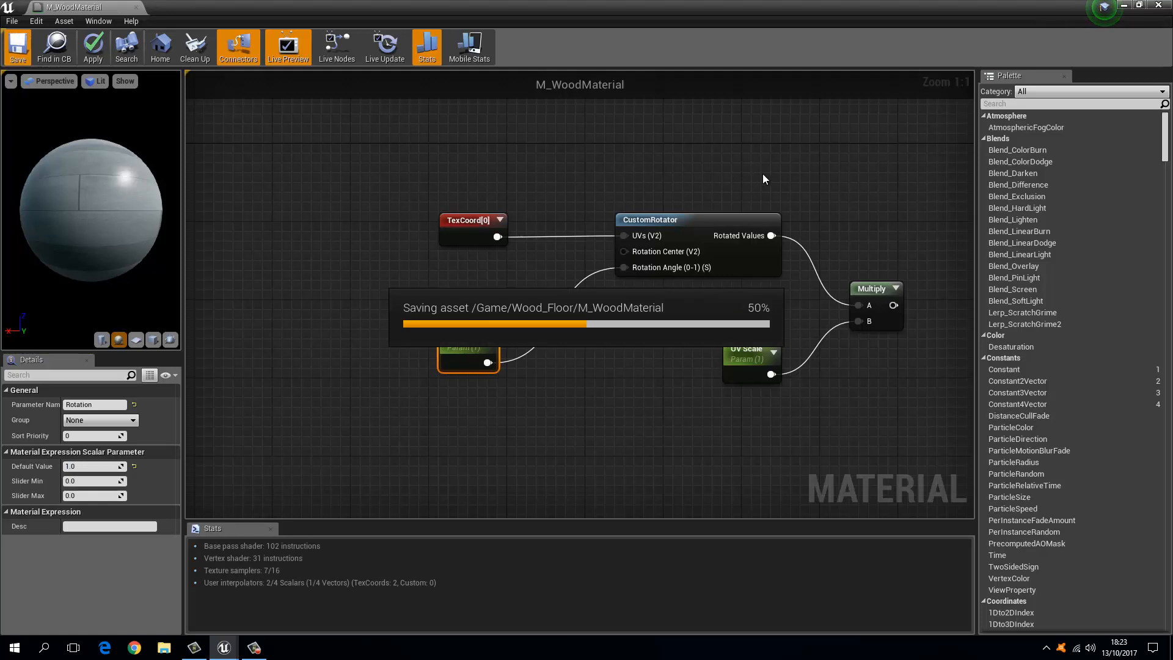
# Step: Enlarge the green comment box by extending its left edge outward and its bottom edge slightly down
pyautogui.moveTo(802, 177); pyautogui.dragTo(405, 430, button='right')
pyautogui.scroll(-2, 468, 316)
pyautogui.moveTo(398, 333)
pyautogui.mouseDown(button='right')
pyautogui.moveTo(413, 349)
pyautogui.moveTo(505, 291)
pyautogui.moveTo(398, 356)
pyautogui.mouseUp(button='right')
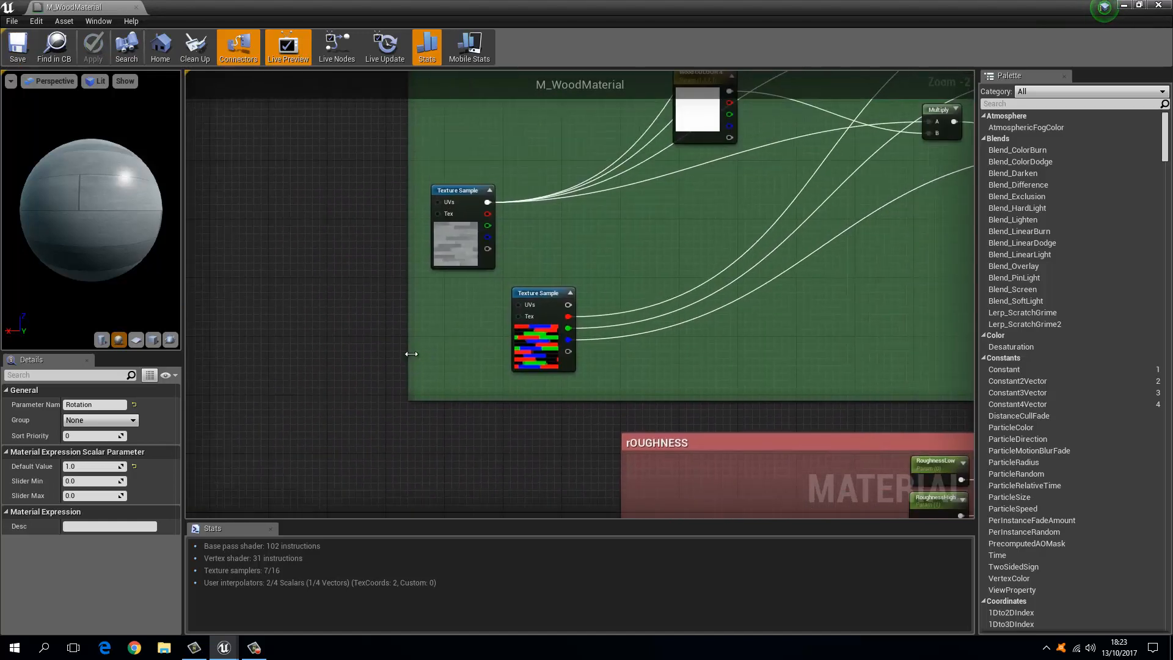
pyautogui.moveTo(411, 354); pyautogui.dragTo(309, 356)
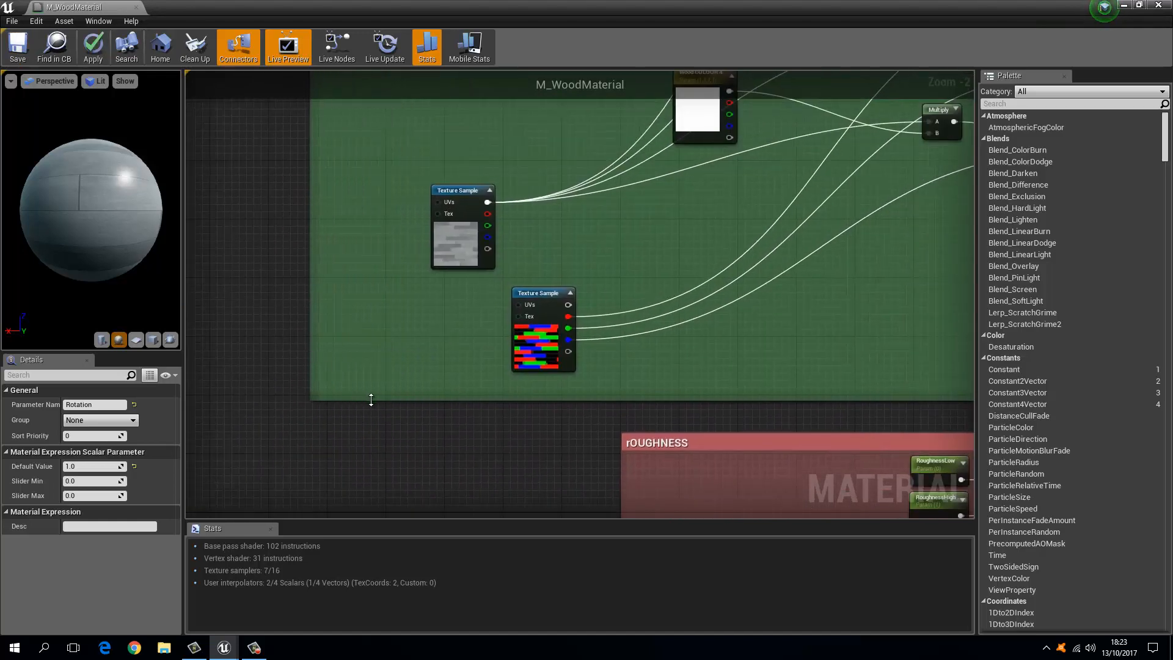
pyautogui.moveTo(371, 400); pyautogui.dragTo(371, 416)
pyautogui.click(443, 353)
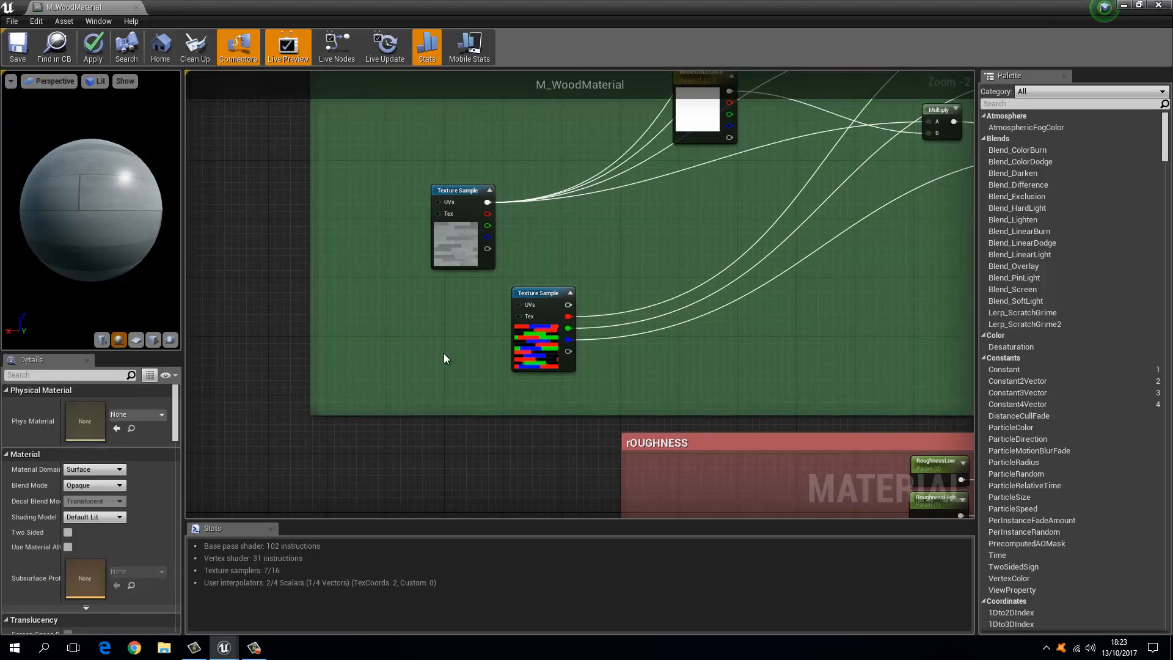
# Step: Try a new Texture Sample node left of the color mask Texture Sample in the green group and delete it
pyautogui.rightClick(443, 353)
pyautogui.click(427, 335)
pyautogui.scroll(2, 458, 338)
pyautogui.moveTo(424, 329); pyautogui.dragTo(463, 305, button='right')
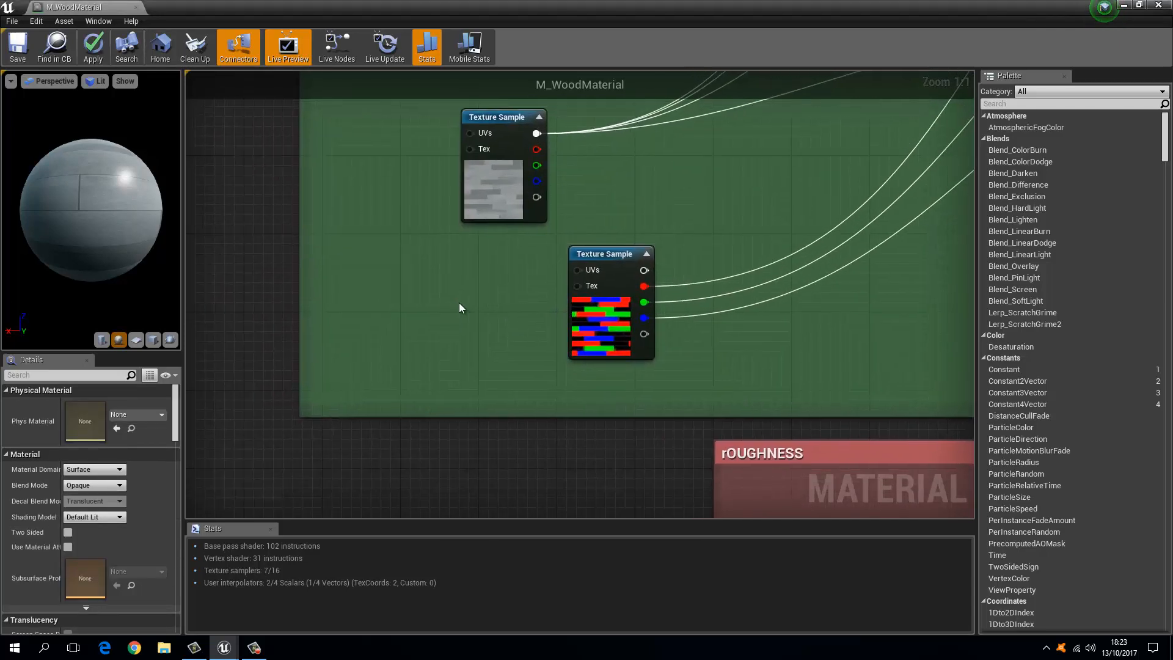
pyautogui.rightClick(418, 294)
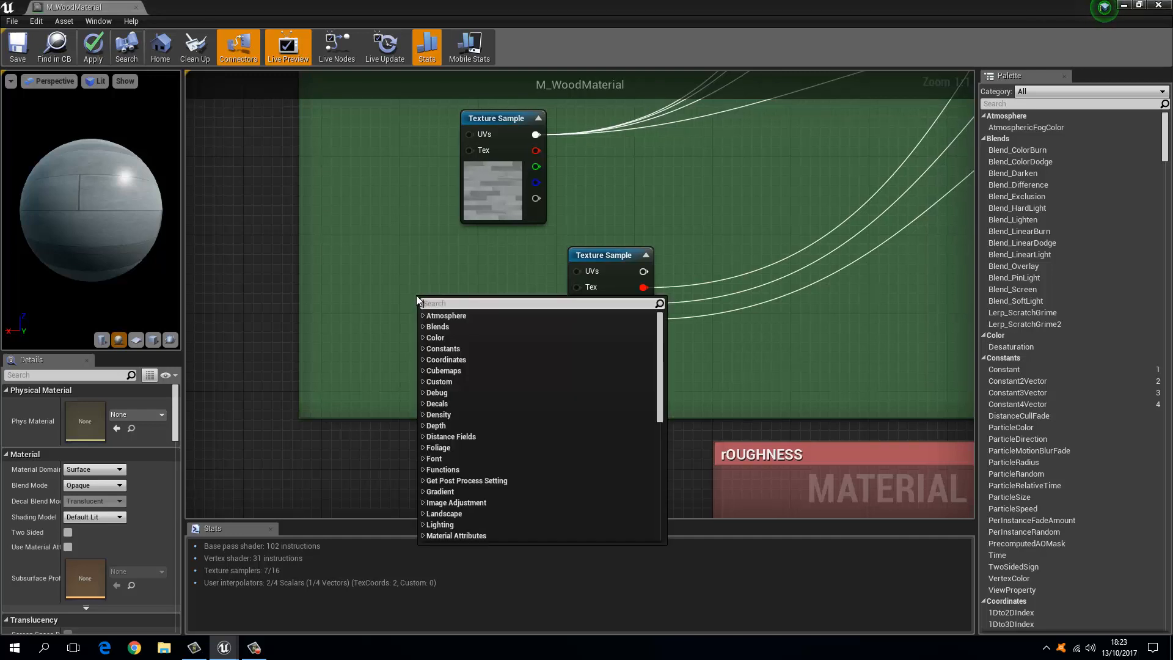
pyautogui.write('textur')
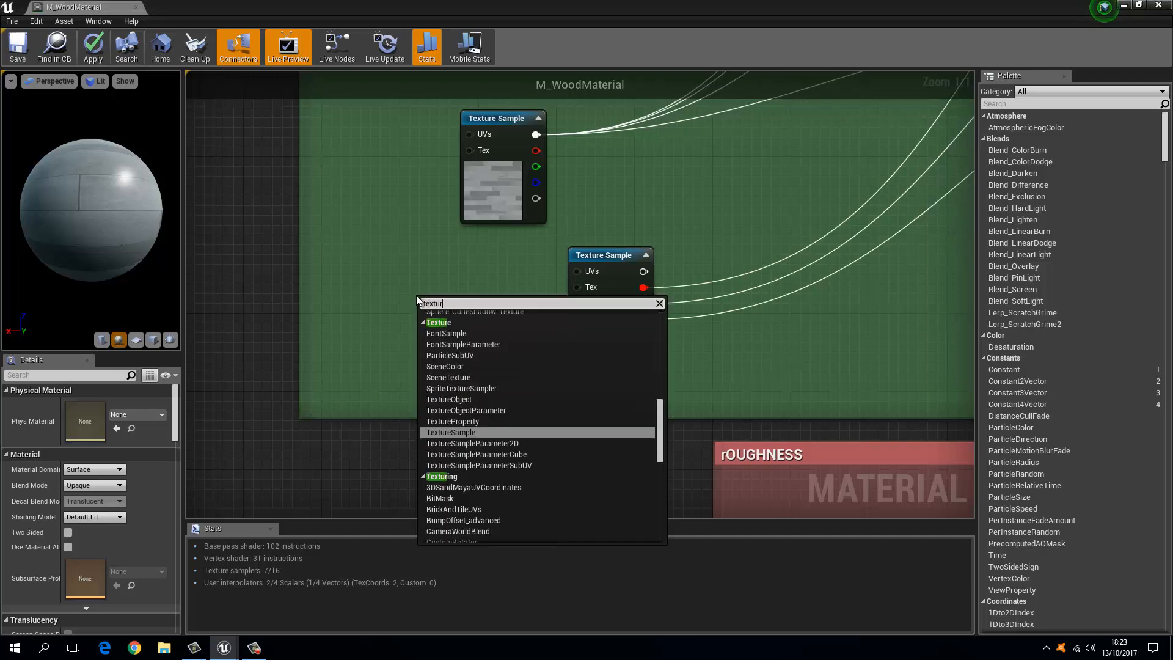
pyautogui.write('esample')
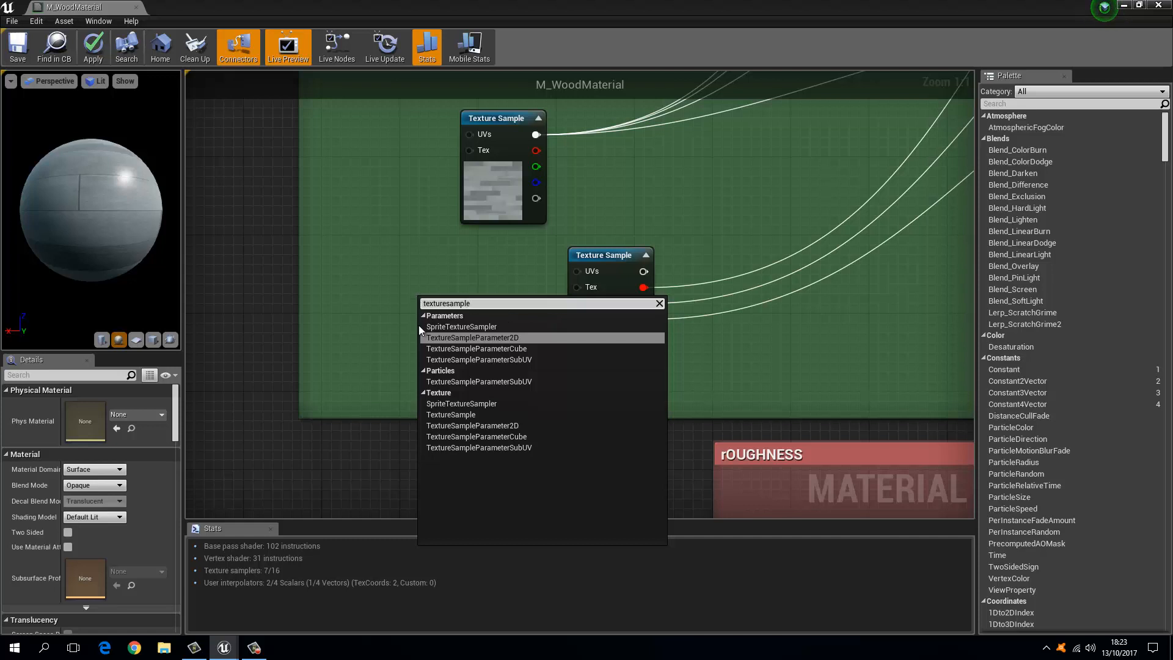
pyautogui.click(458, 414)
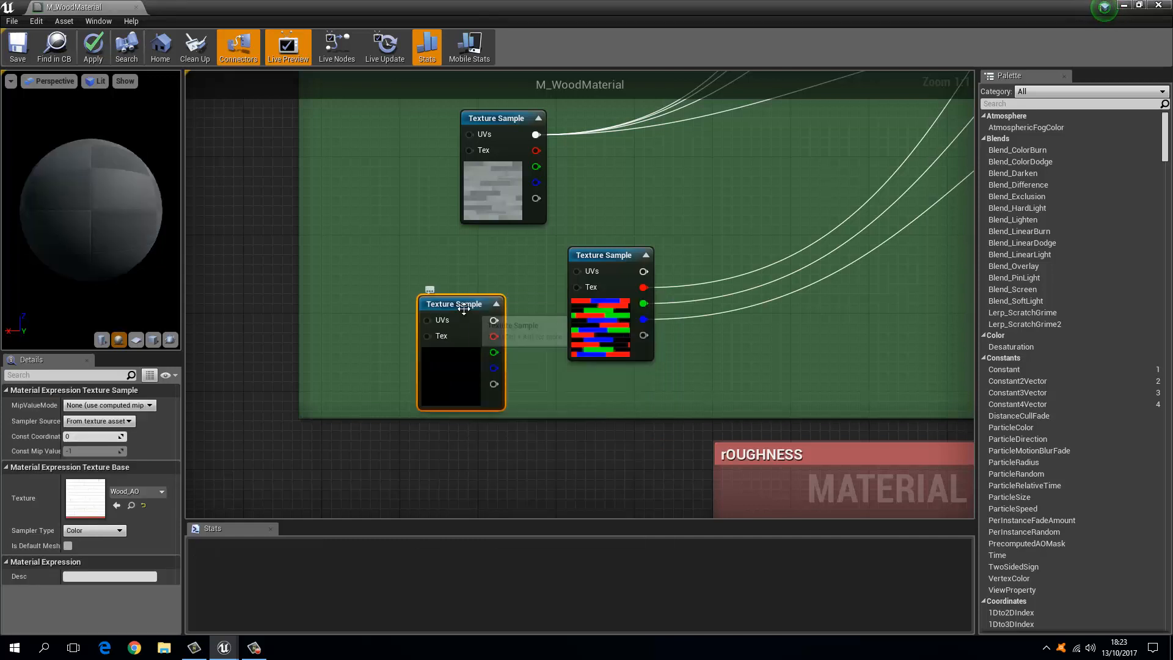
pyautogui.moveTo(442, 350); pyautogui.dragTo(396, 329)
pyautogui.press('Delete')
# Step: Search for a texture sample object node and place a Font Sample node left of the color mask Texture Sample
pyautogui.rightClick(405, 316)
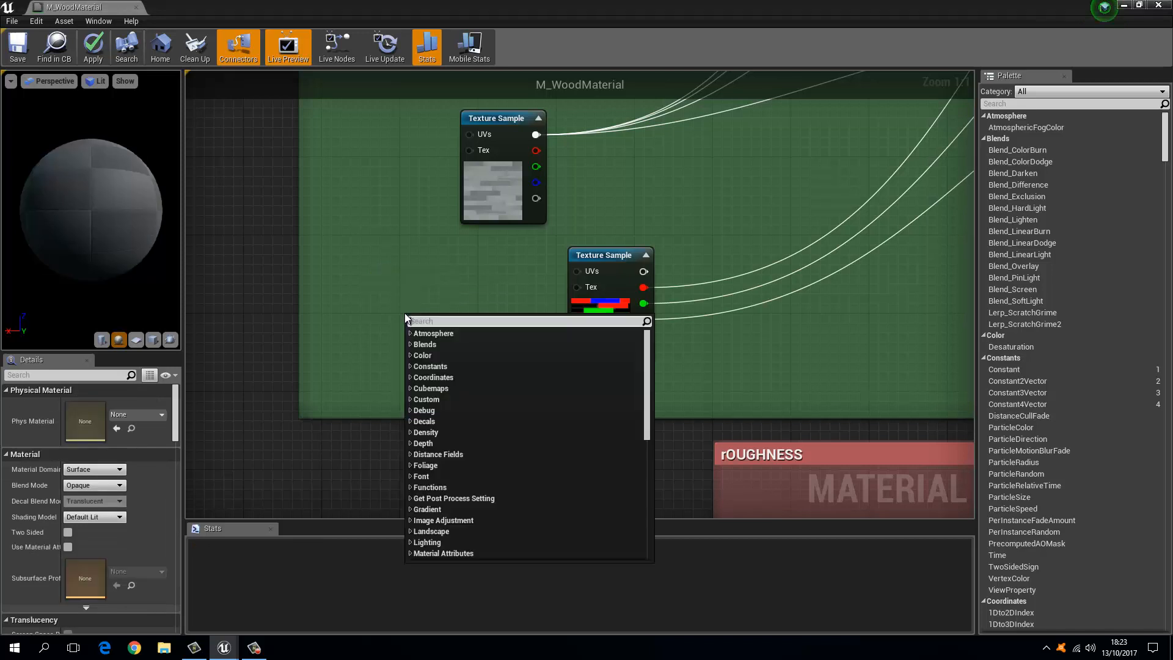
pyautogui.write('texturesampleop')
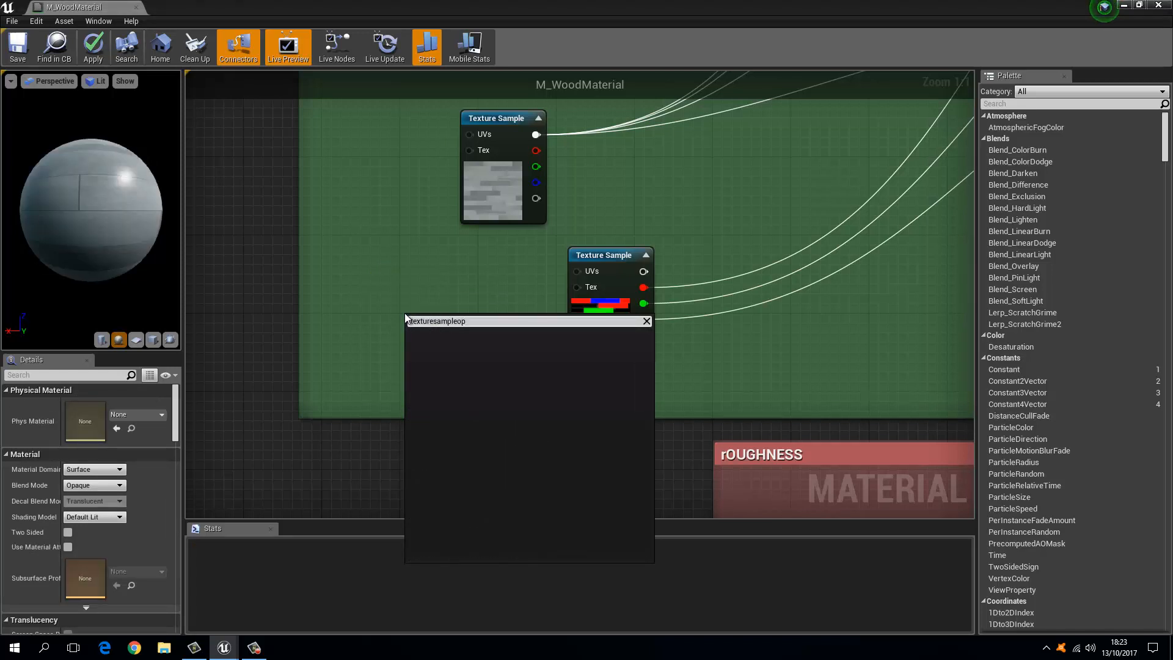
pyautogui.press('BackSpace')
pyautogui.press('BackSpace')
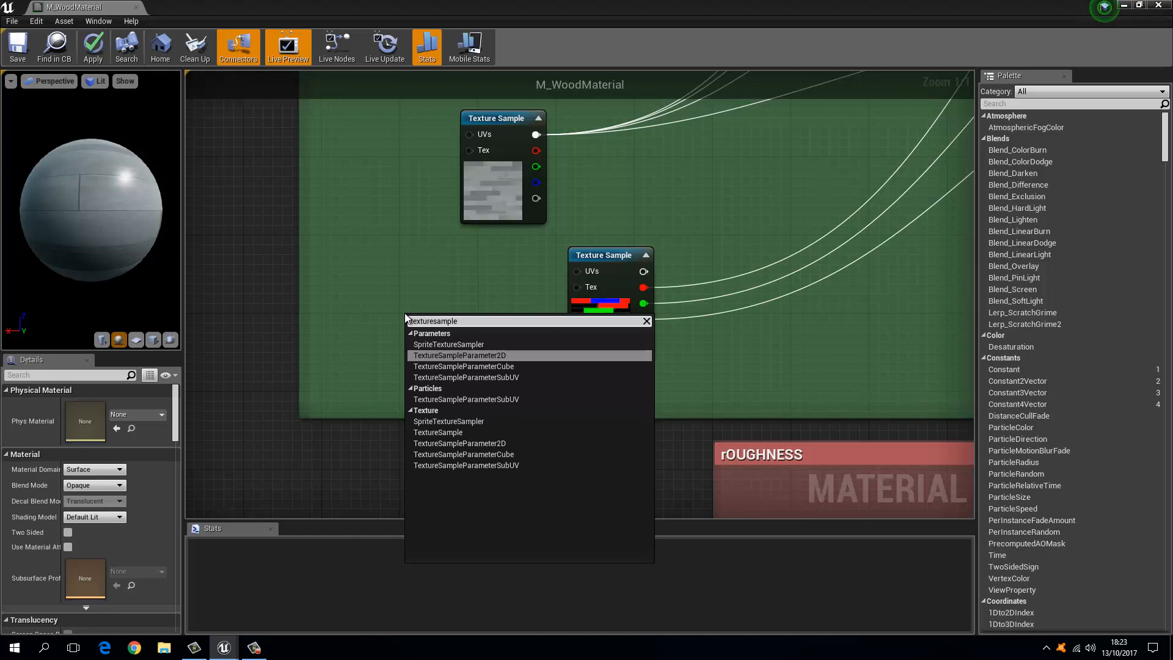
pyautogui.write('o')
pyautogui.press('BackSpace')
pyautogui.hotkey('ctrl', 'a')
pyautogui.write('texture sa')
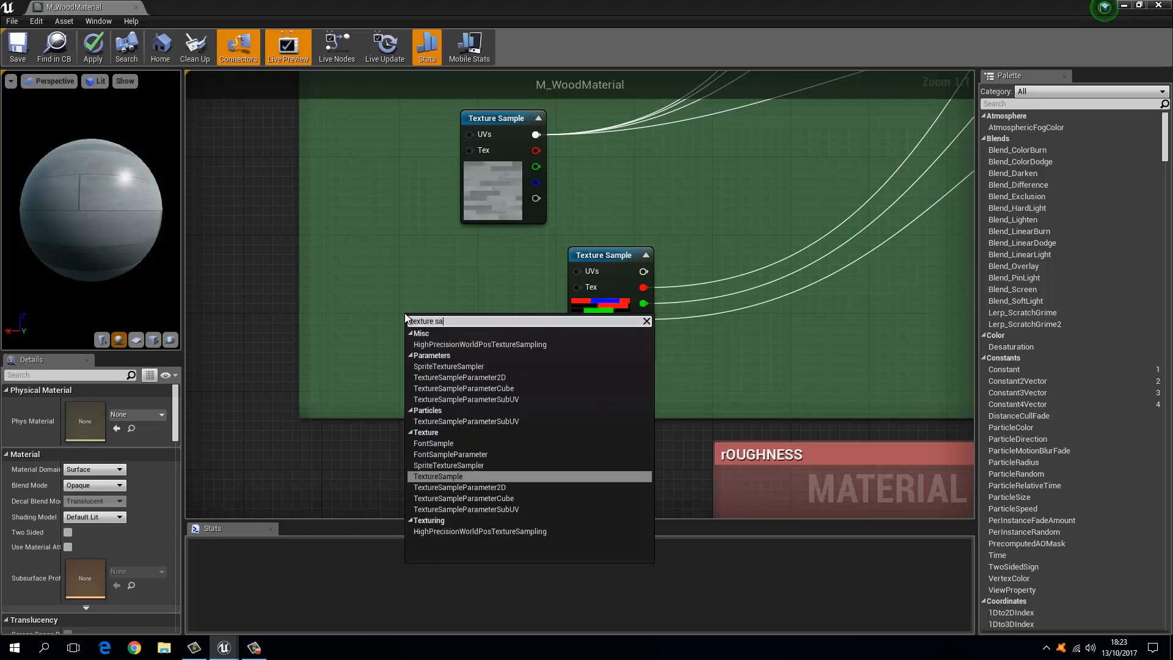
pyautogui.write('mple o')
pyautogui.press('Return')
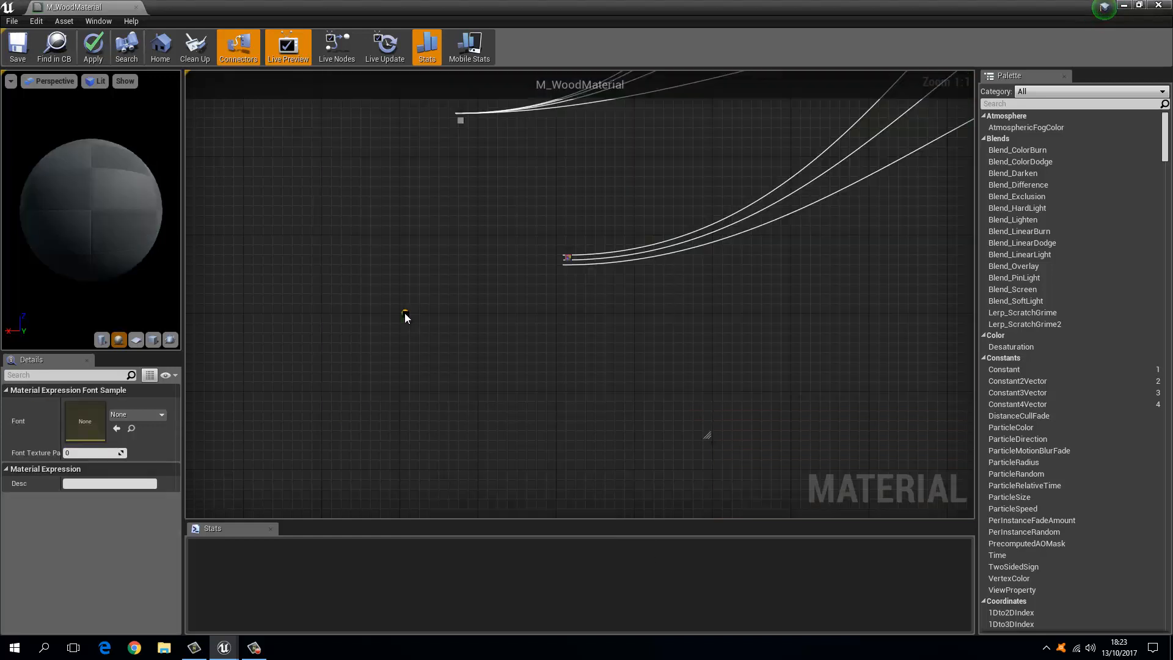
pyautogui.moveTo(425, 332); pyautogui.dragTo(419, 295)
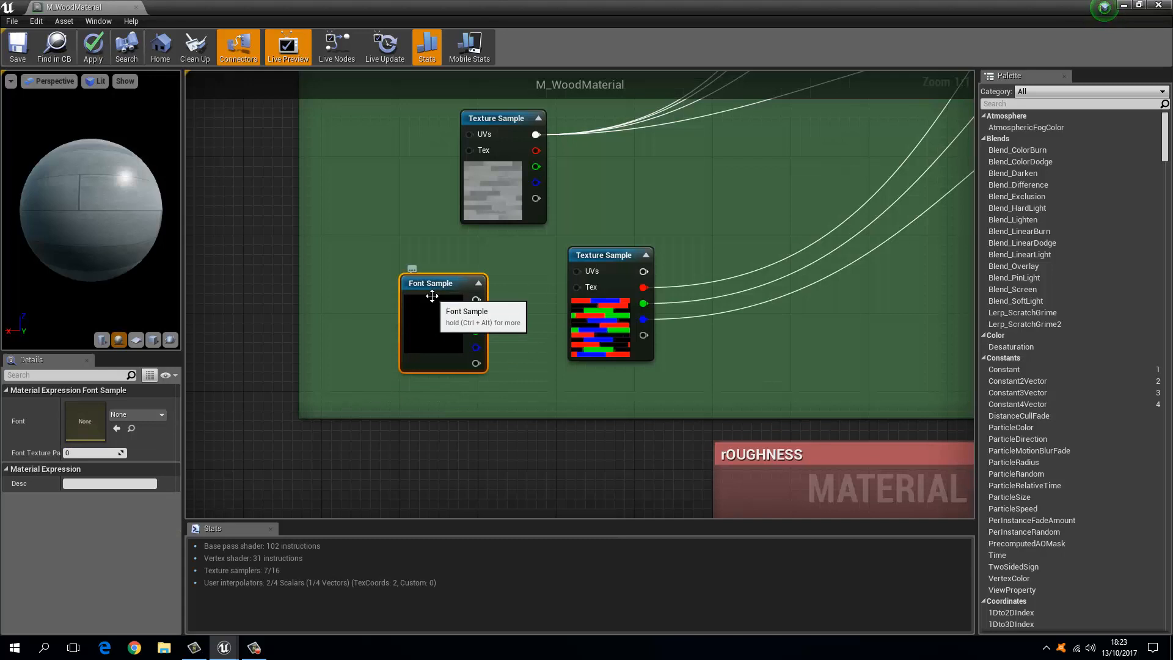
pyautogui.moveTo(577, 287); pyautogui.dragTo(476, 303)
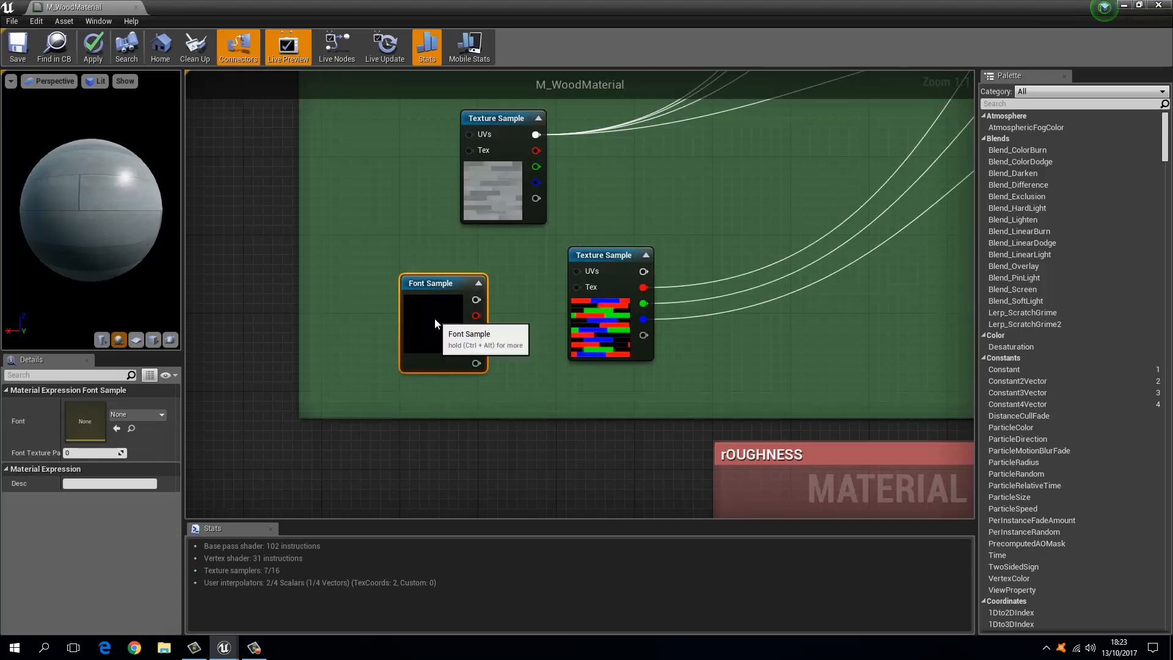
# Step: Browse the font assets available to the Font Sample node and delete the node
pyautogui.click(122, 416)
pyautogui.click(400, 366)
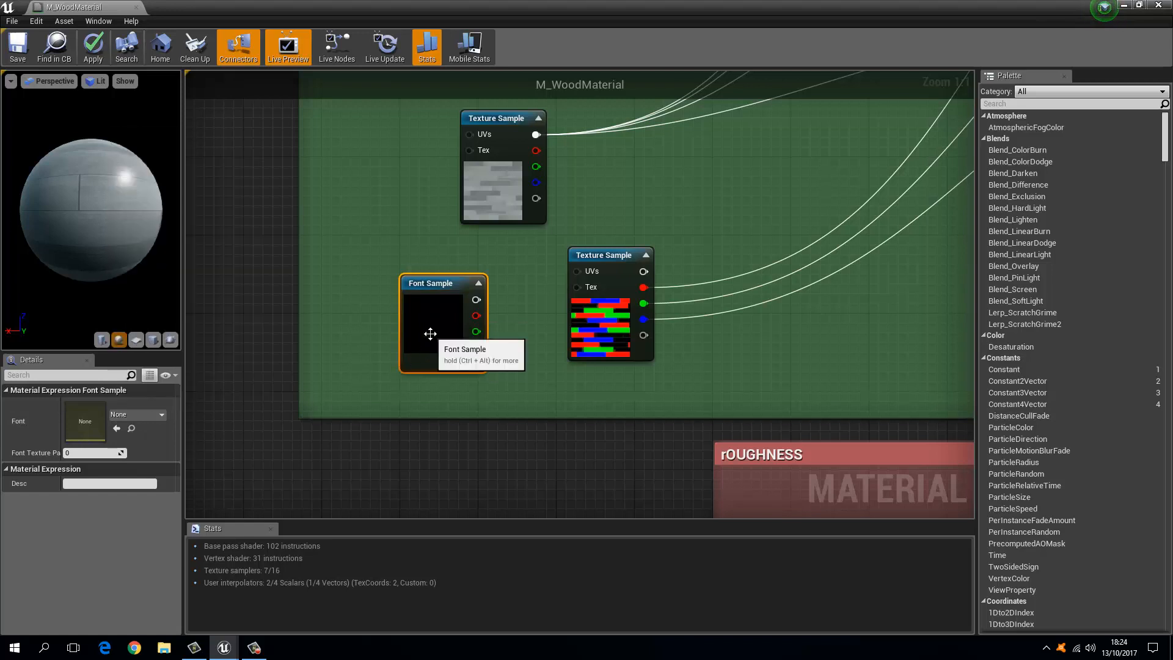
pyautogui.click(152, 419)
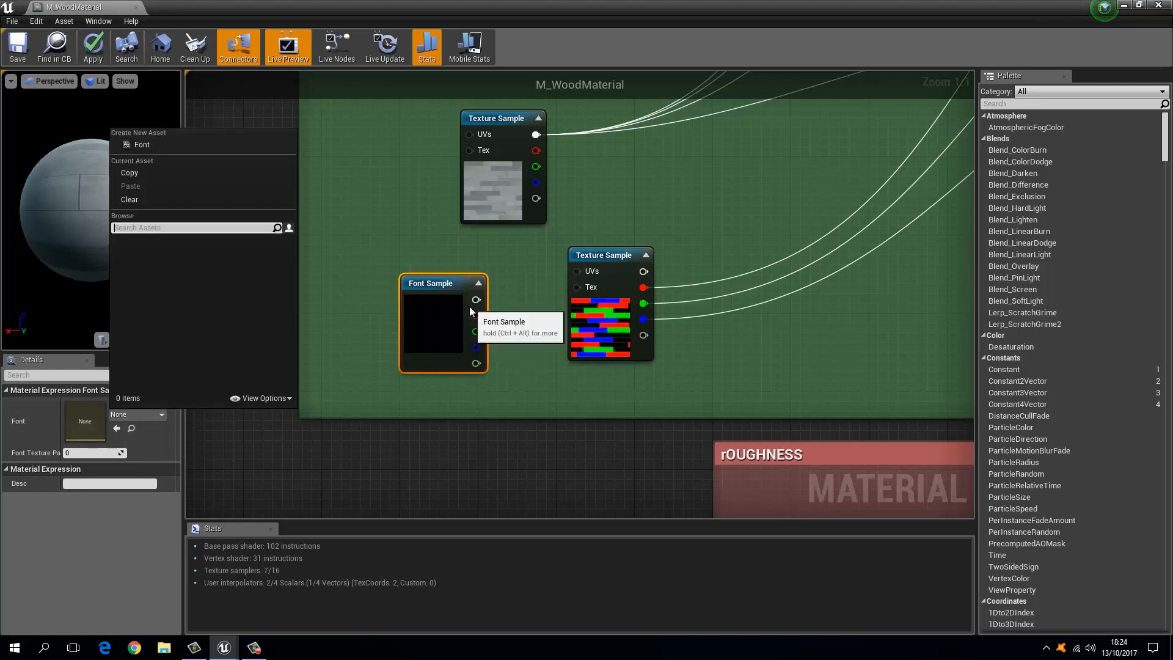
pyautogui.click(441, 329)
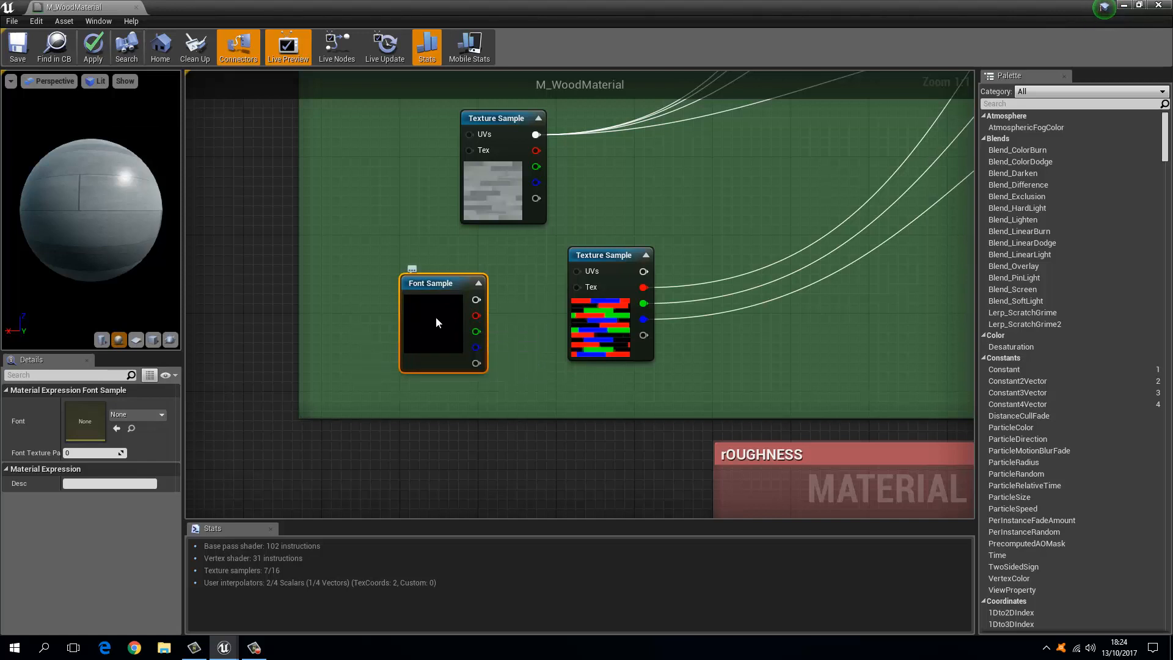
pyautogui.press('Delete')
# Step: Search the node list for a texture sample object again and place another Font Sample node below the wood Texture Sample
pyautogui.rightClick(438, 311)
pyautogui.write('textur')
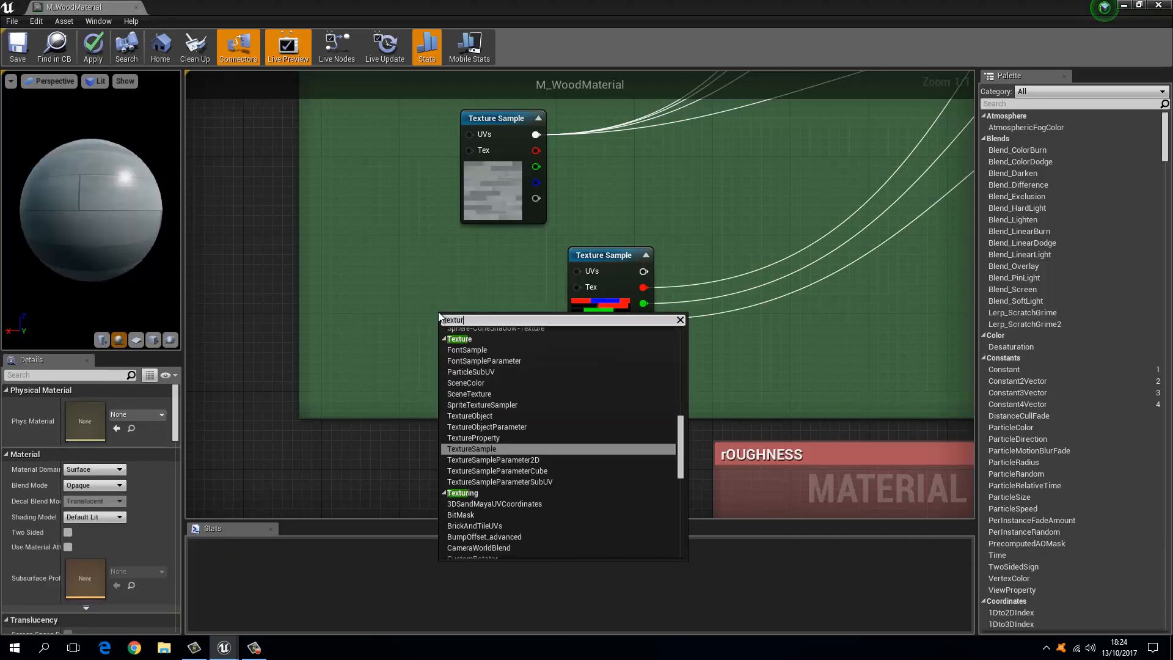
pyautogui.write('eete')
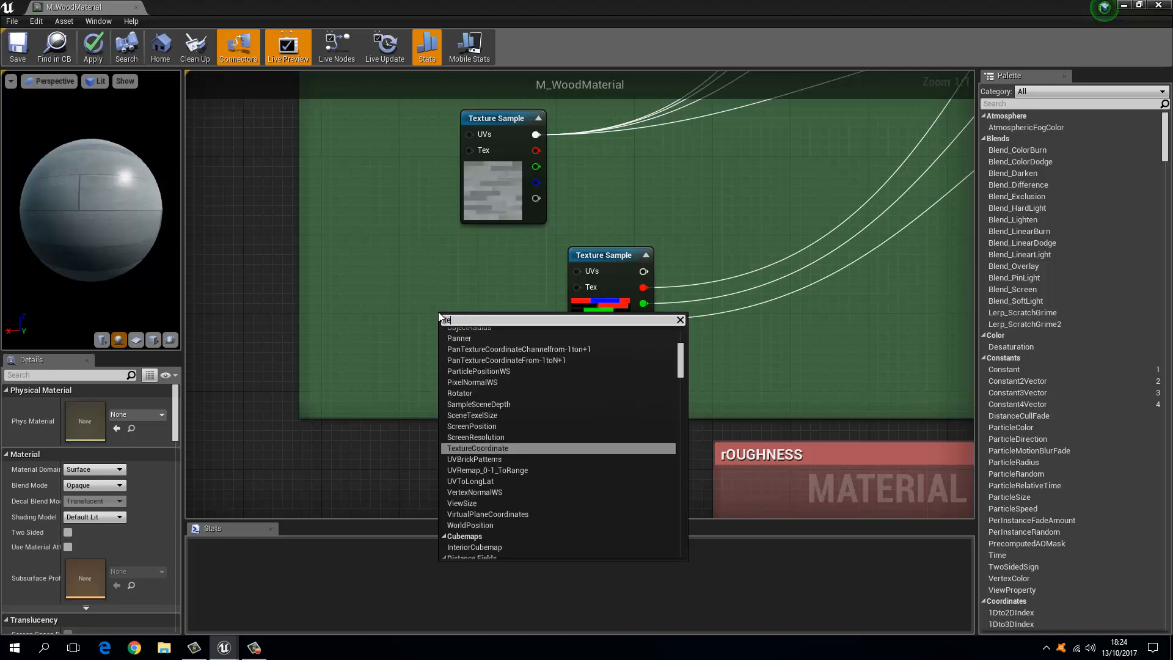
pyautogui.write('xture sample o')
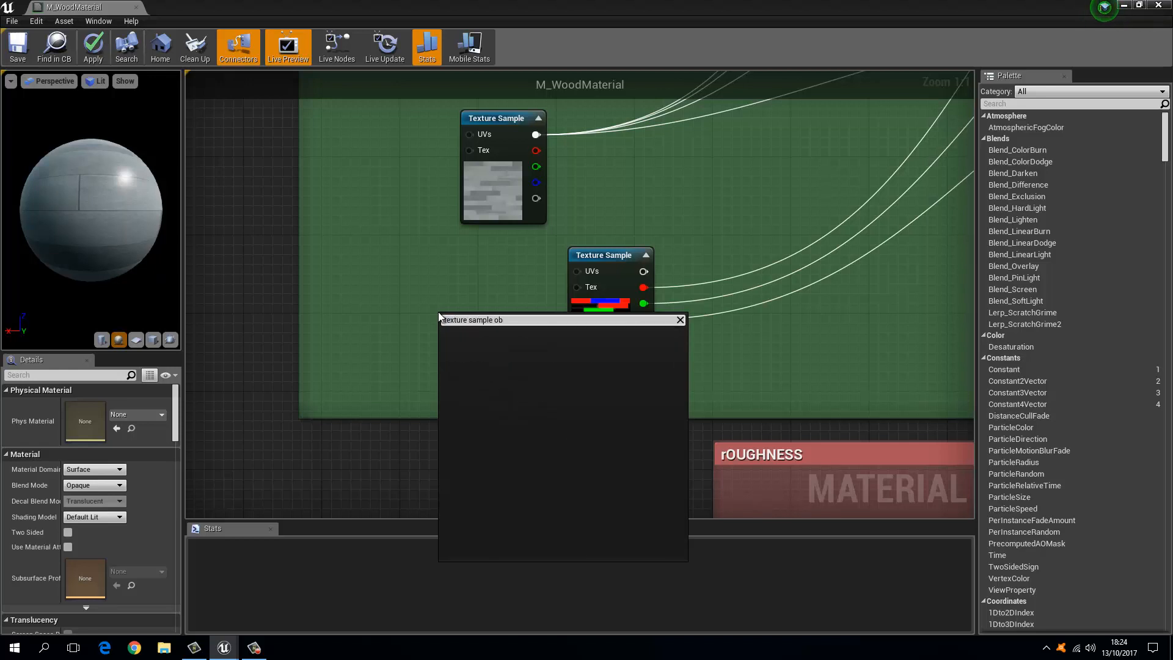
pyautogui.press('Return')
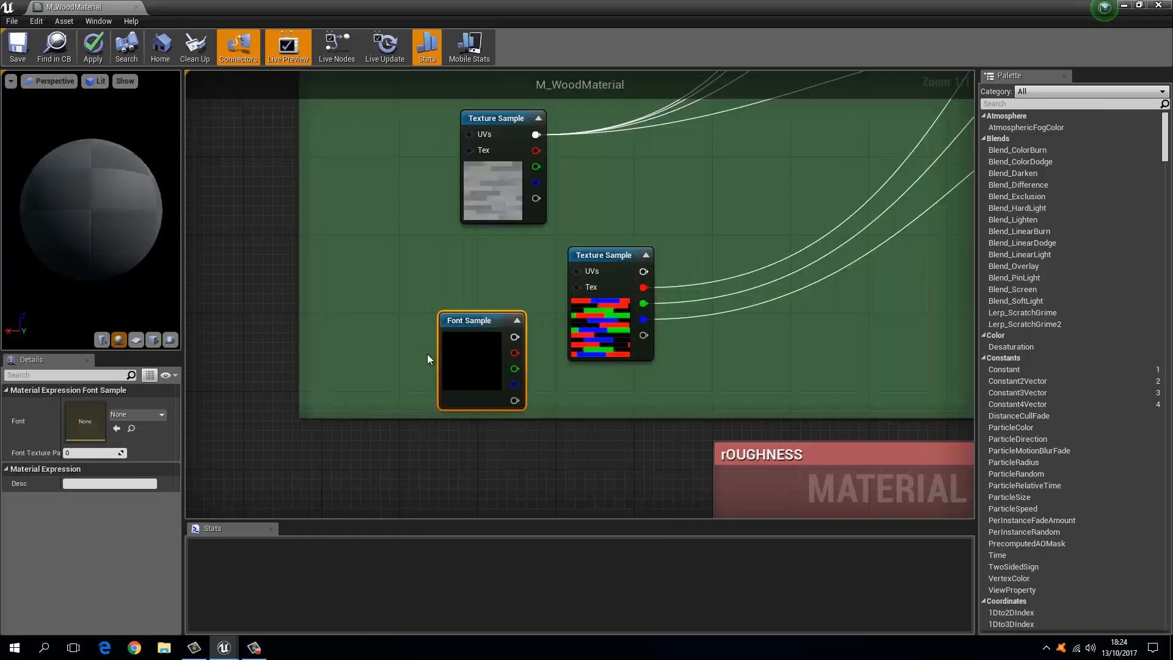
# Step: Try to assign the Wood_CC texture to the new Font Sample node, and delete the node
pyautogui.click(142, 415)
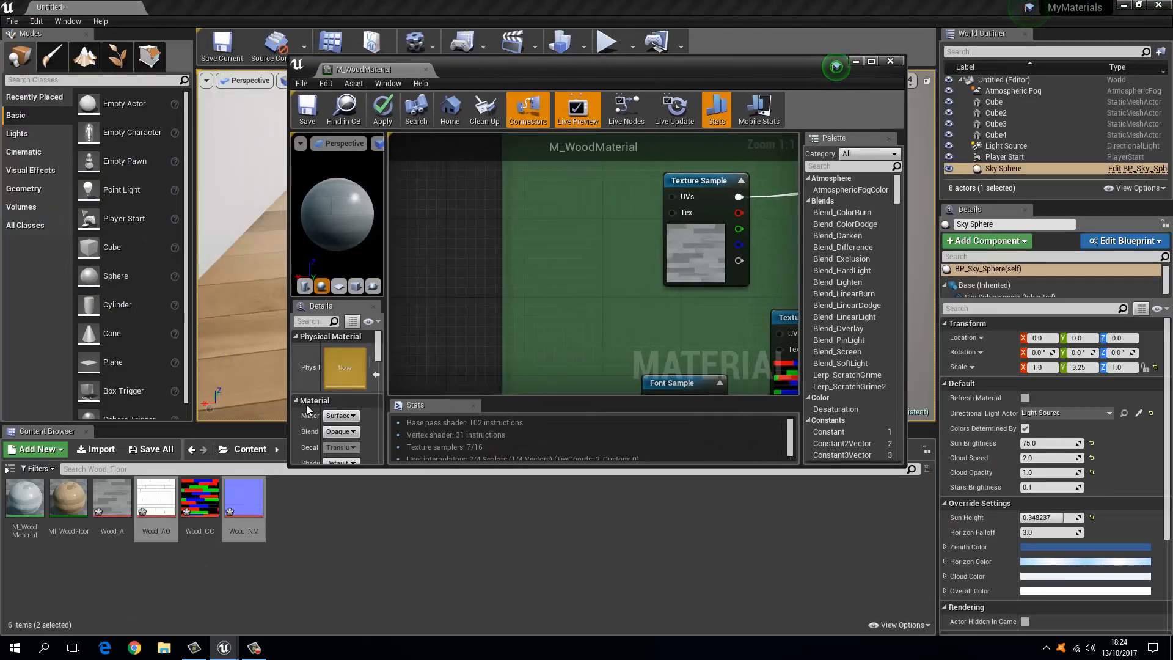
pyautogui.moveTo(200, 502); pyautogui.dragTo(343, 363)
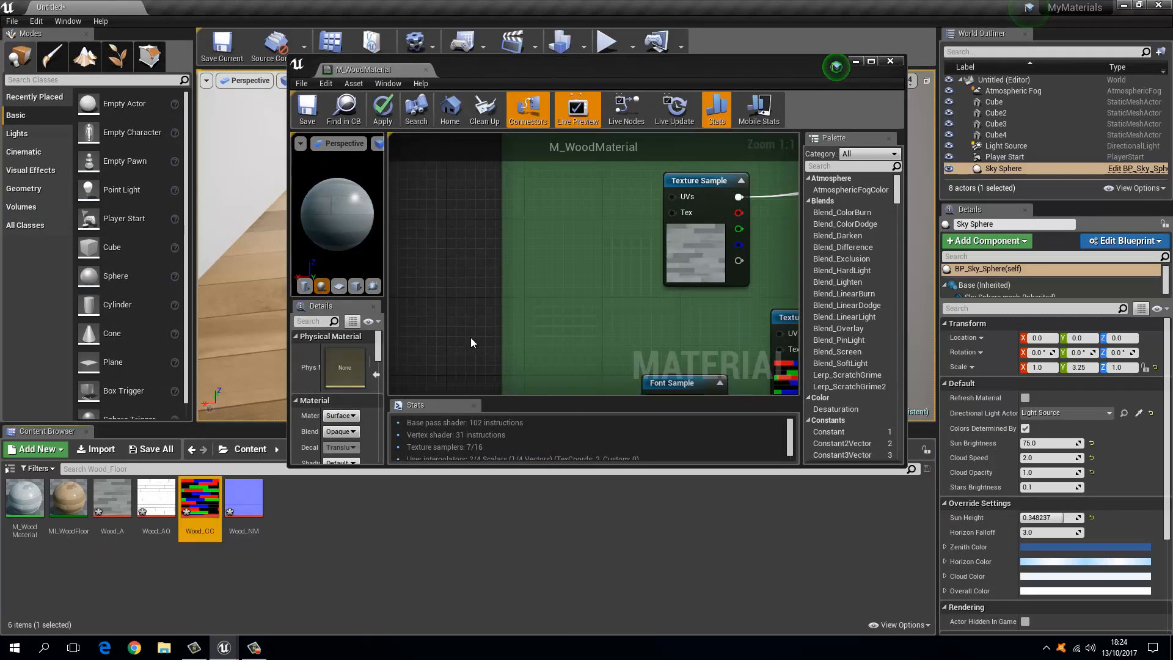
pyautogui.moveTo(587, 328); pyautogui.dragTo(504, 207, button='right')
pyautogui.moveTo(596, 287); pyautogui.dragTo(535, 240)
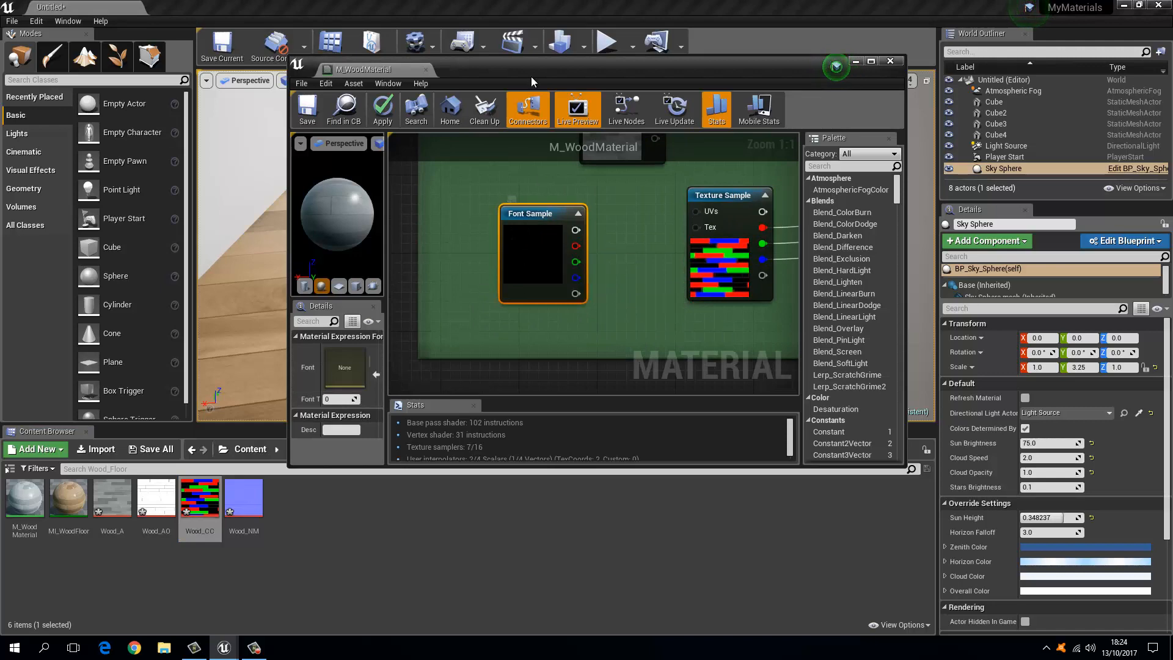
pyautogui.press('Delete')
pyautogui.moveTo(480, 74); pyautogui.dragTo(510, 0)
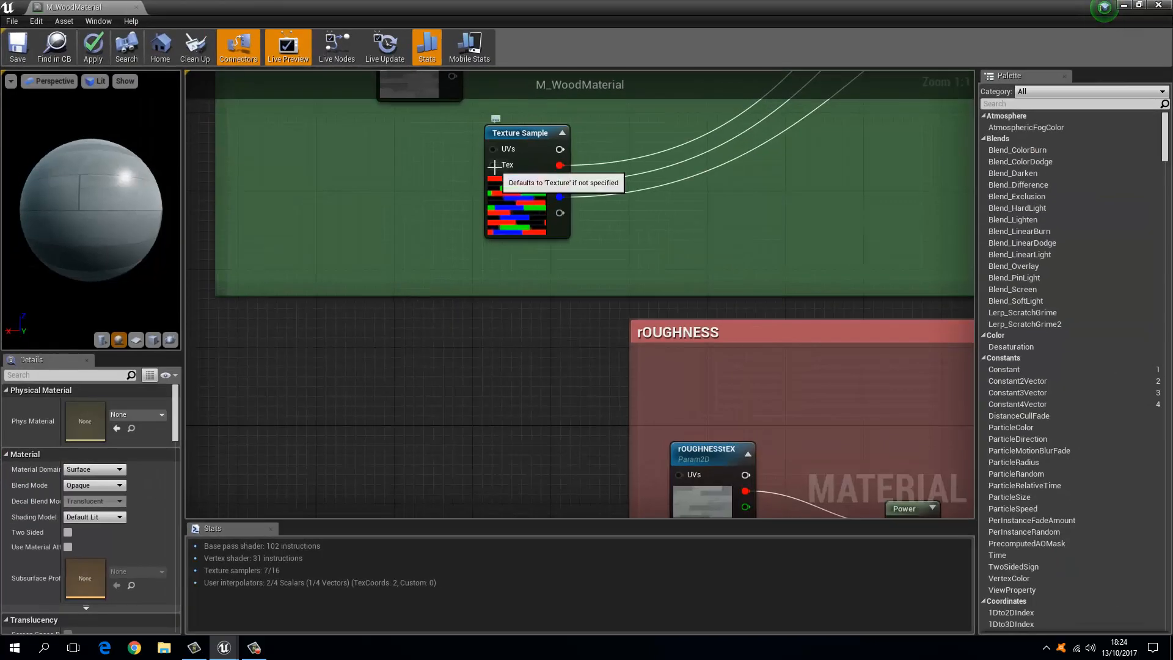
# Step: Add a Texture Object node connected to the color mask Texture Sample's Tex input and place it further left of that node
pyautogui.moveTo(493, 165); pyautogui.dragTo(376, 206)
pyautogui.write('textu')
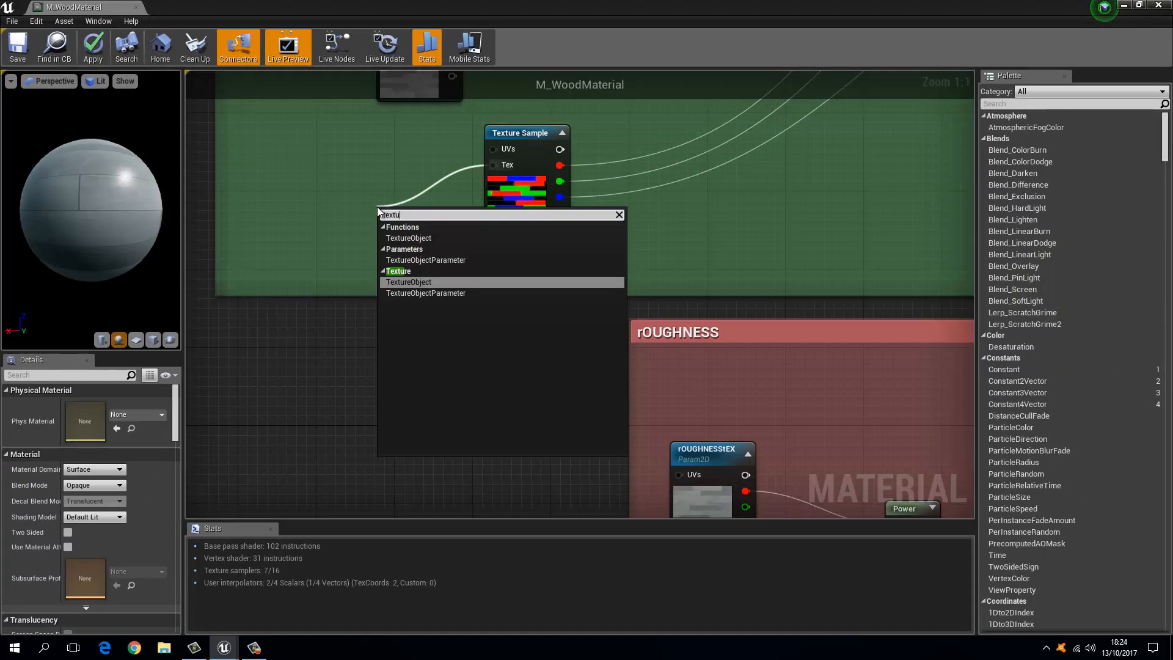
pyautogui.write('re')
pyautogui.press('Return')
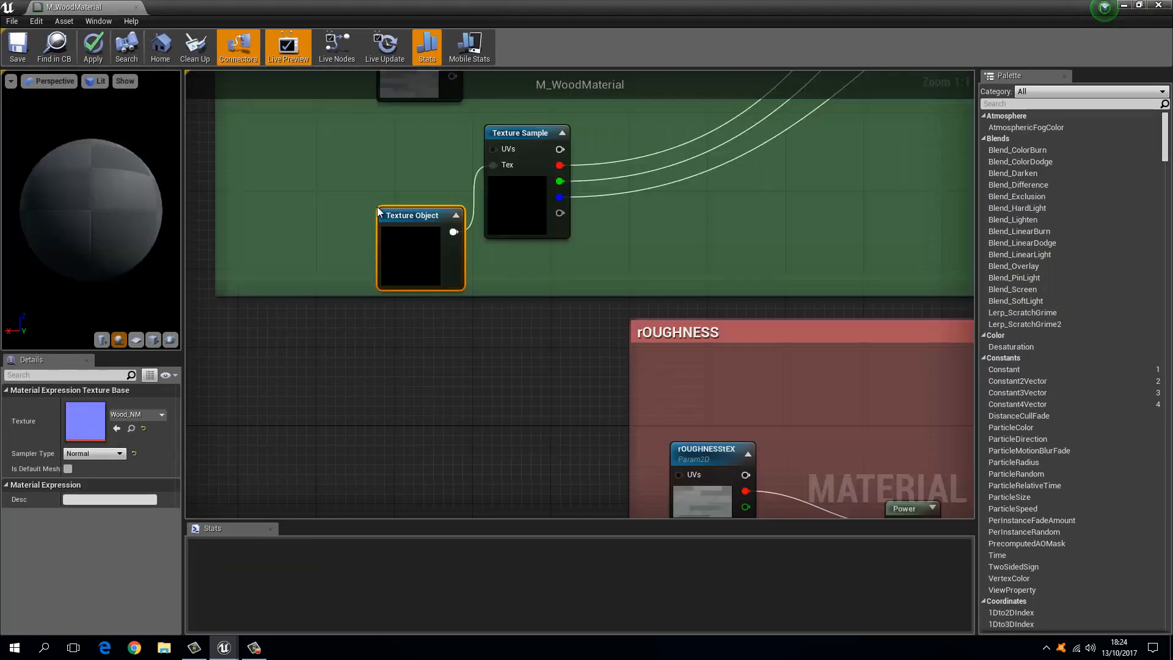
pyautogui.moveTo(430, 262); pyautogui.dragTo(371, 233)
pyautogui.moveTo(370, 232); pyautogui.dragTo(433, 281, button='right')
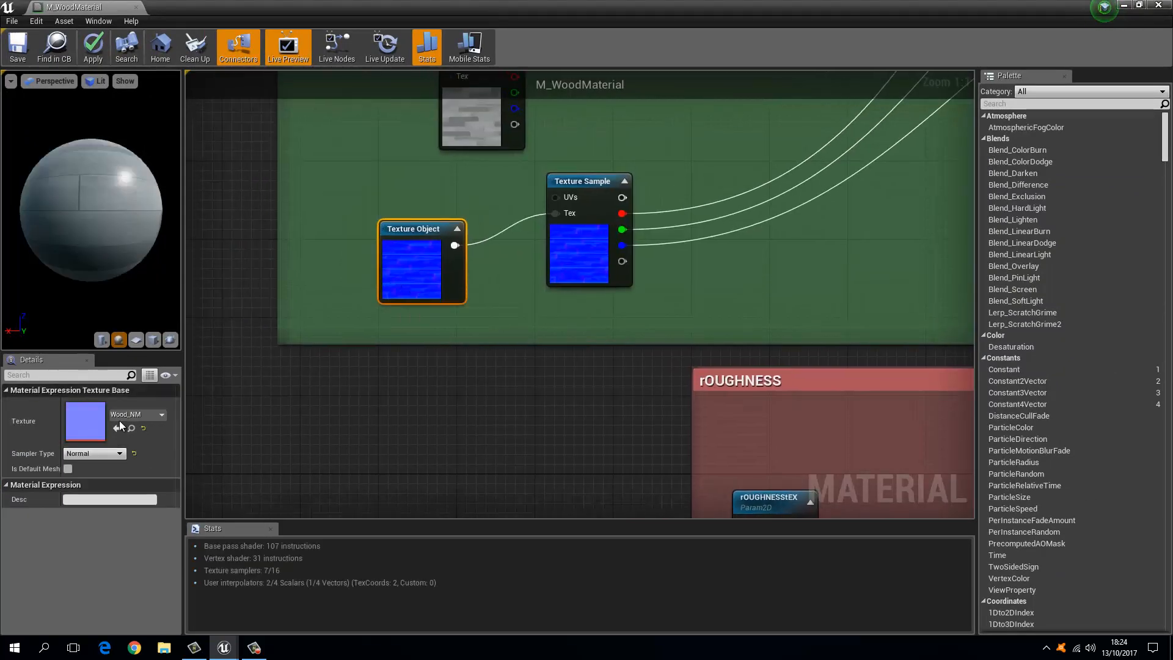
# Step: Assign the Wood_CC texture to the new Texture Object node
pyautogui.click(144, 417)
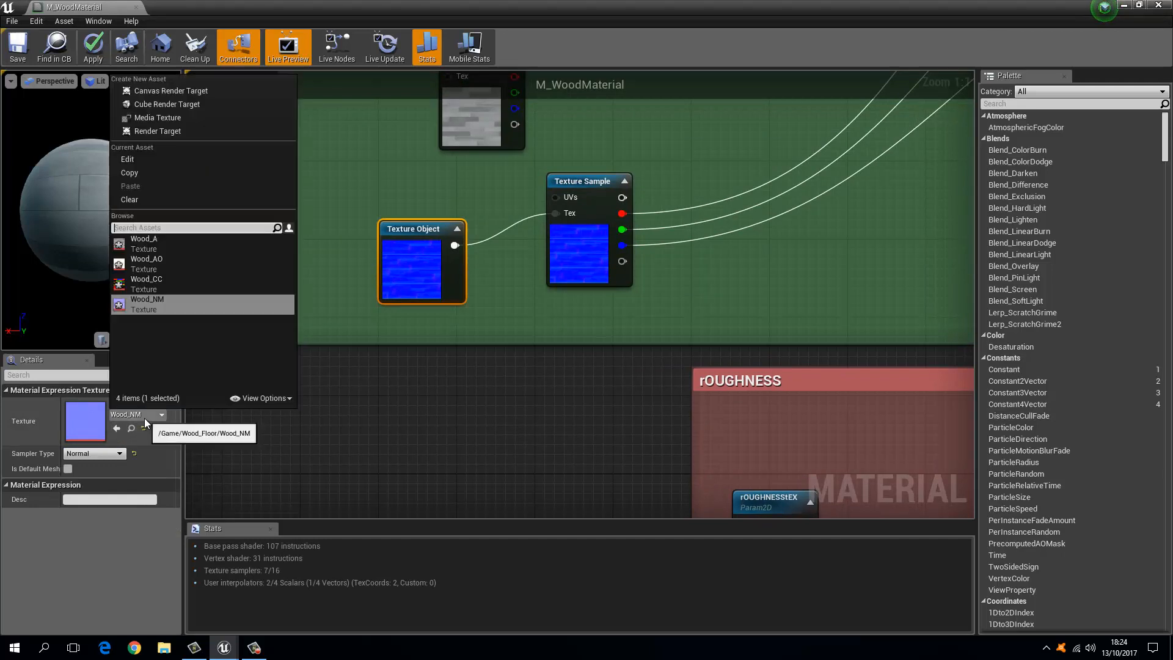
pyautogui.click(158, 279)
pyautogui.moveTo(404, 304); pyautogui.dragTo(375, 351, button='right')
pyautogui.click(540, 300)
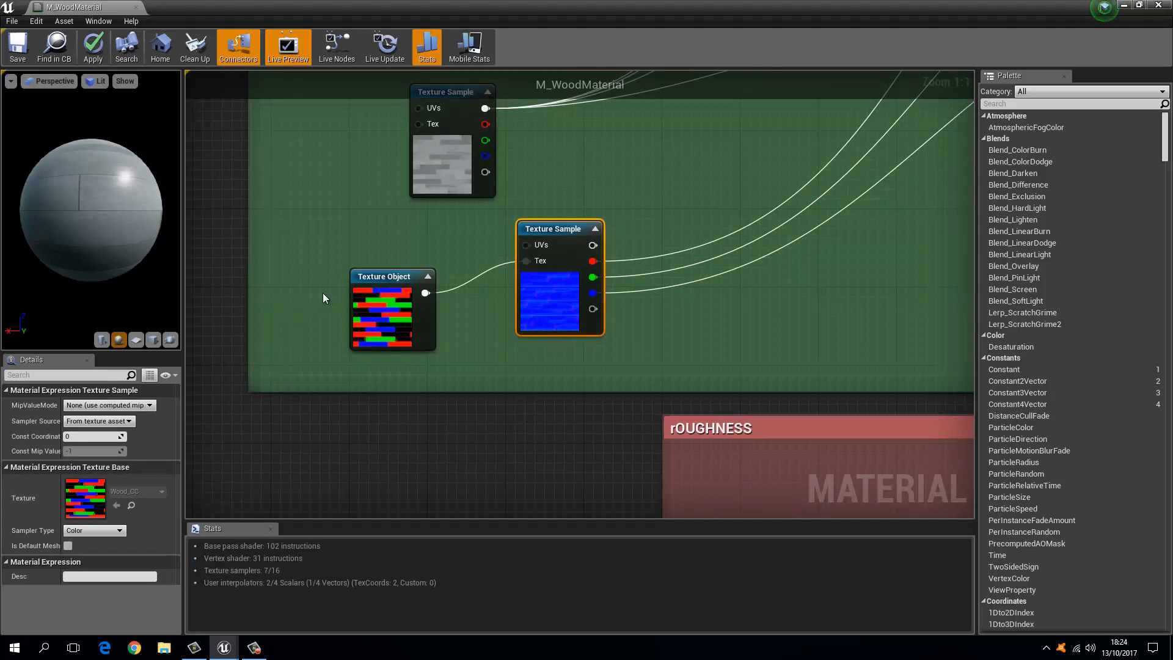
pyautogui.moveTo(322, 305); pyautogui.dragTo(336, 302, button='right')
# Step: Try the Masks sampler type on the Texture Object node and return it to Color
pyautogui.click(386, 309)
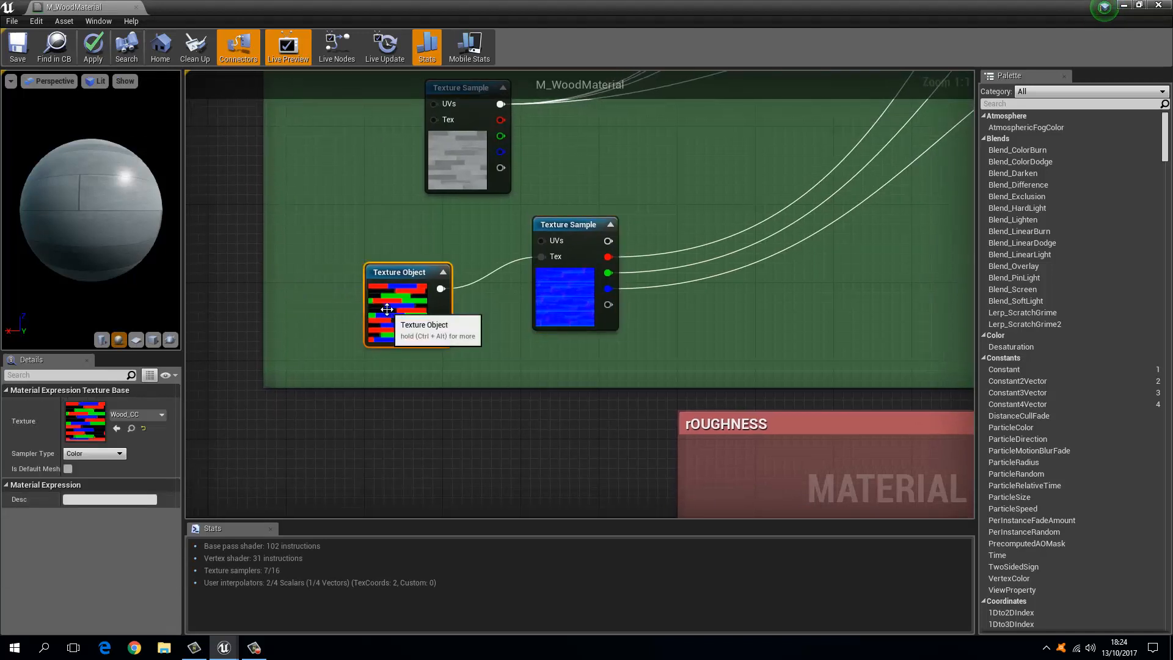
pyautogui.click(80, 454)
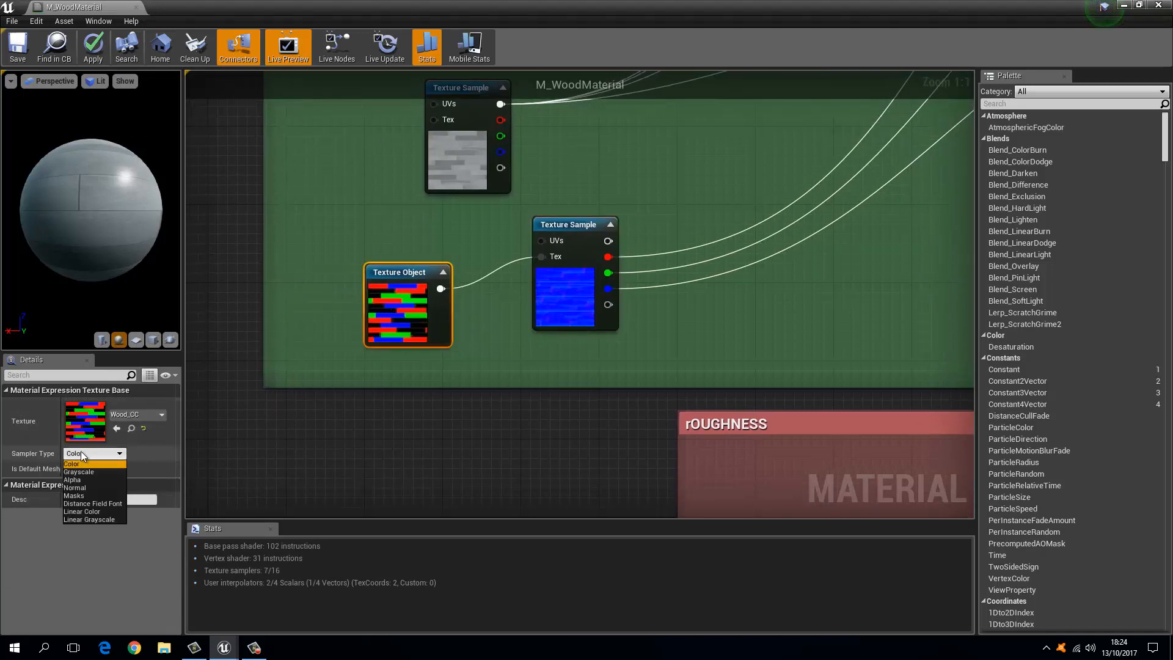
pyautogui.click(86, 496)
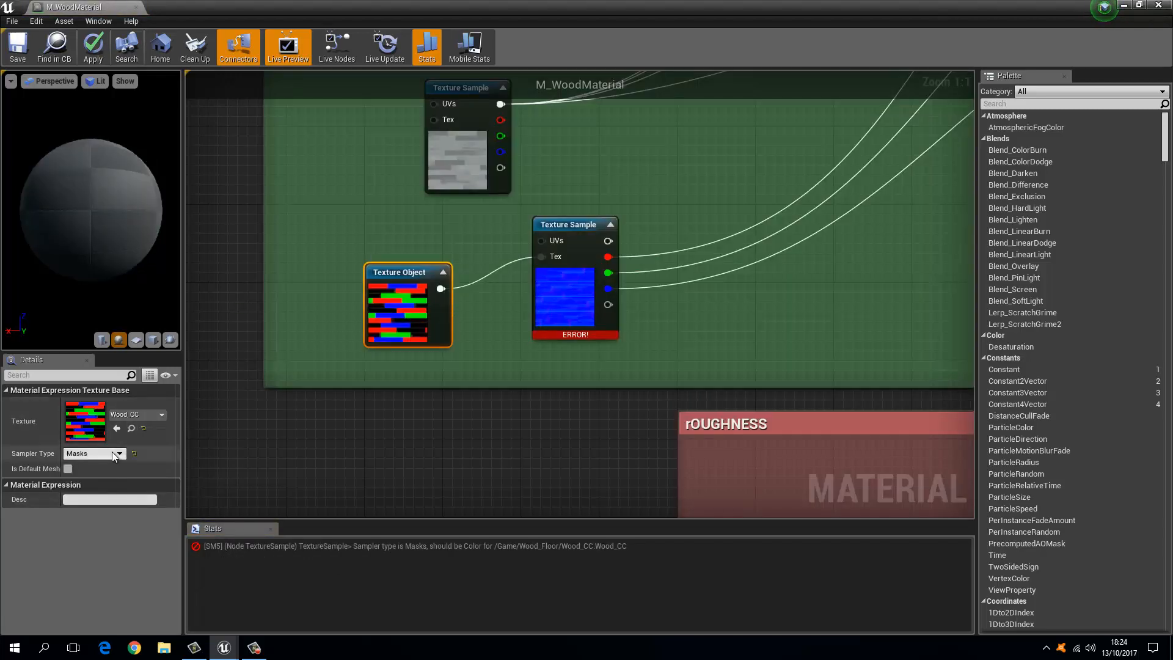
pyautogui.click(92, 453)
pyautogui.click(90, 453)
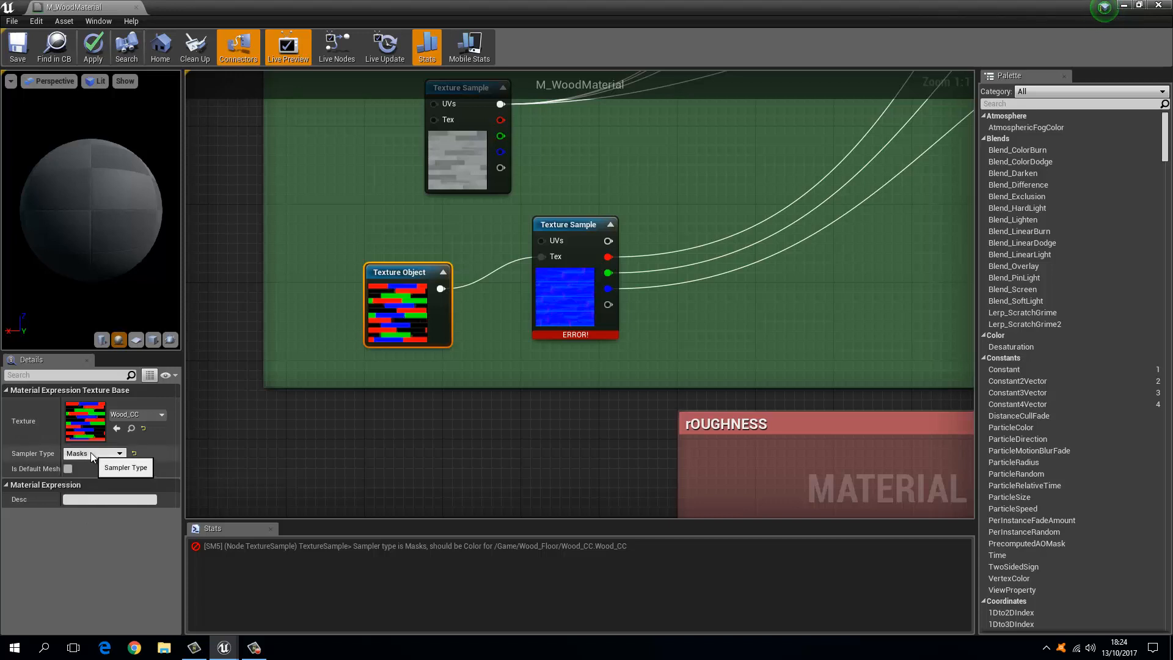
pyautogui.click(91, 452)
pyautogui.click(86, 464)
# Step: Set the sampler type of the color mask Texture Sample to Masks
pyautogui.click(580, 293)
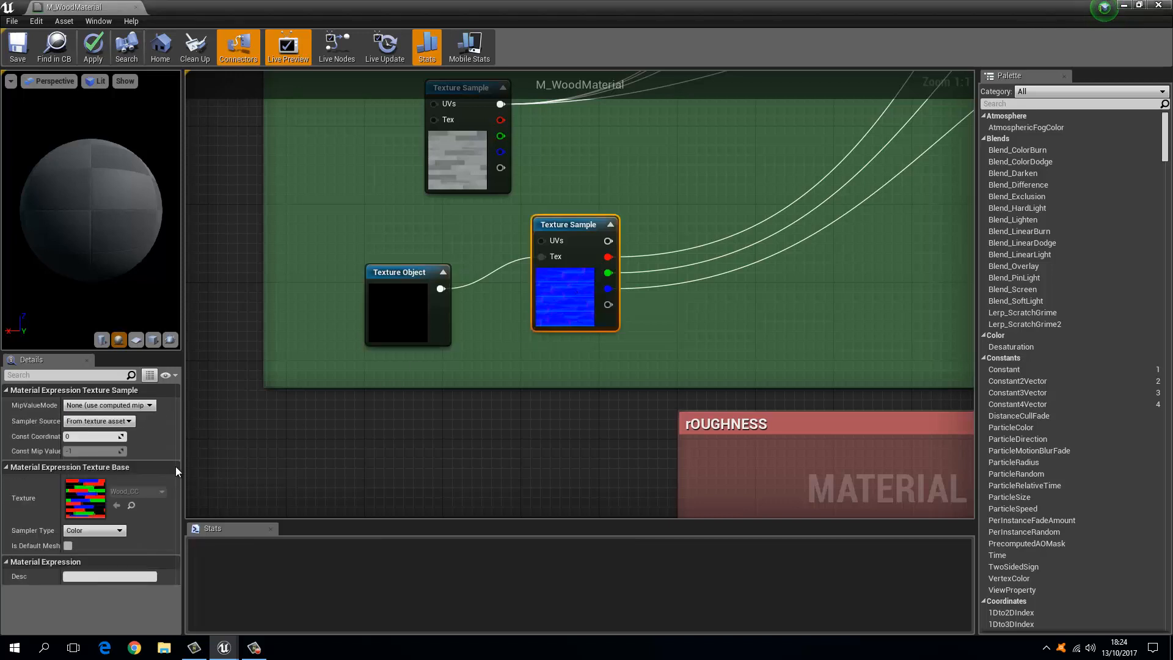
pyautogui.click(90, 533)
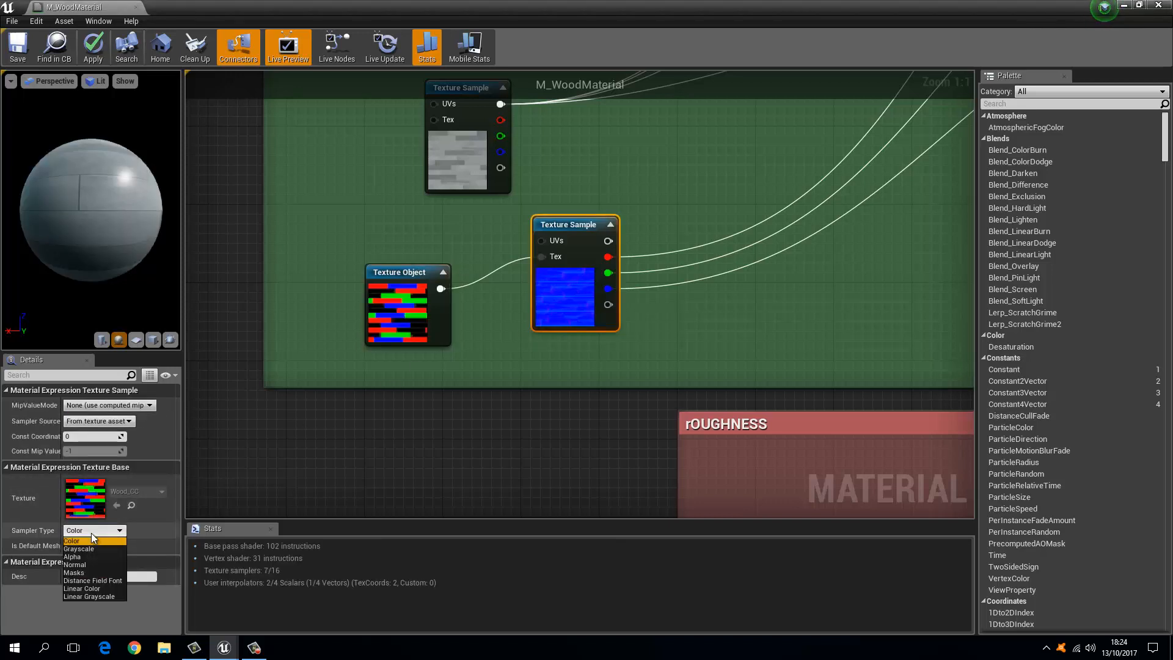
pyautogui.click(86, 574)
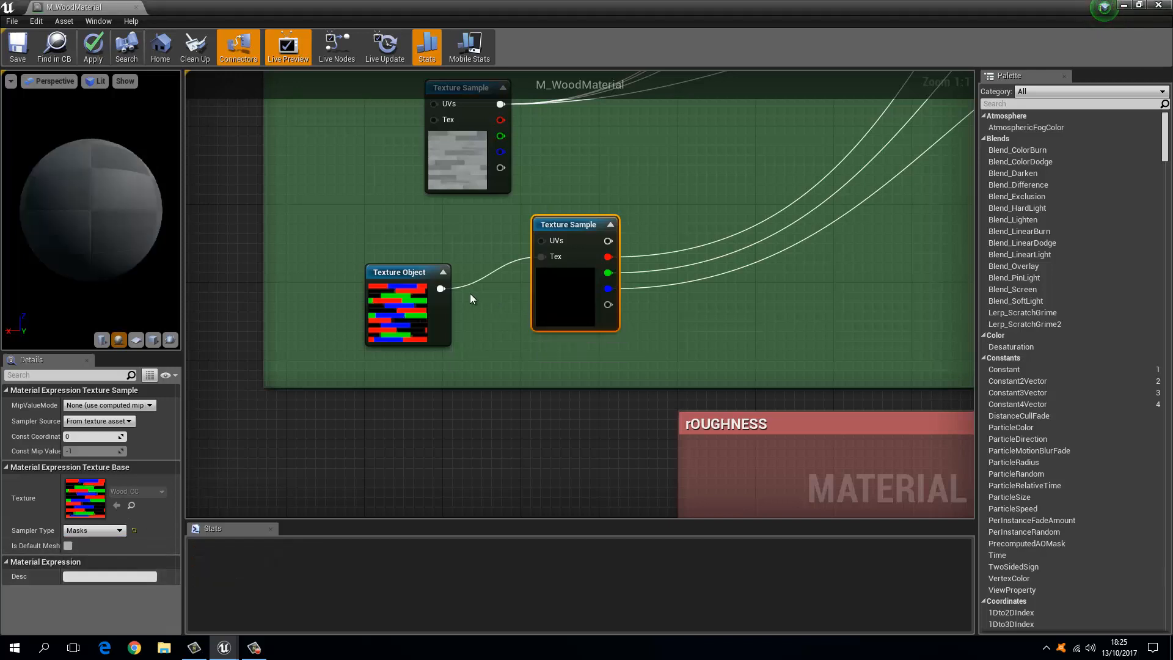
# Step: Connect the UV Multiply node's output to the UVs inputs of both Texture Samples in the green group
pyautogui.moveTo(419, 232); pyautogui.dragTo(600, 237, button='right')
pyautogui.scroll(-5, 416, 262)
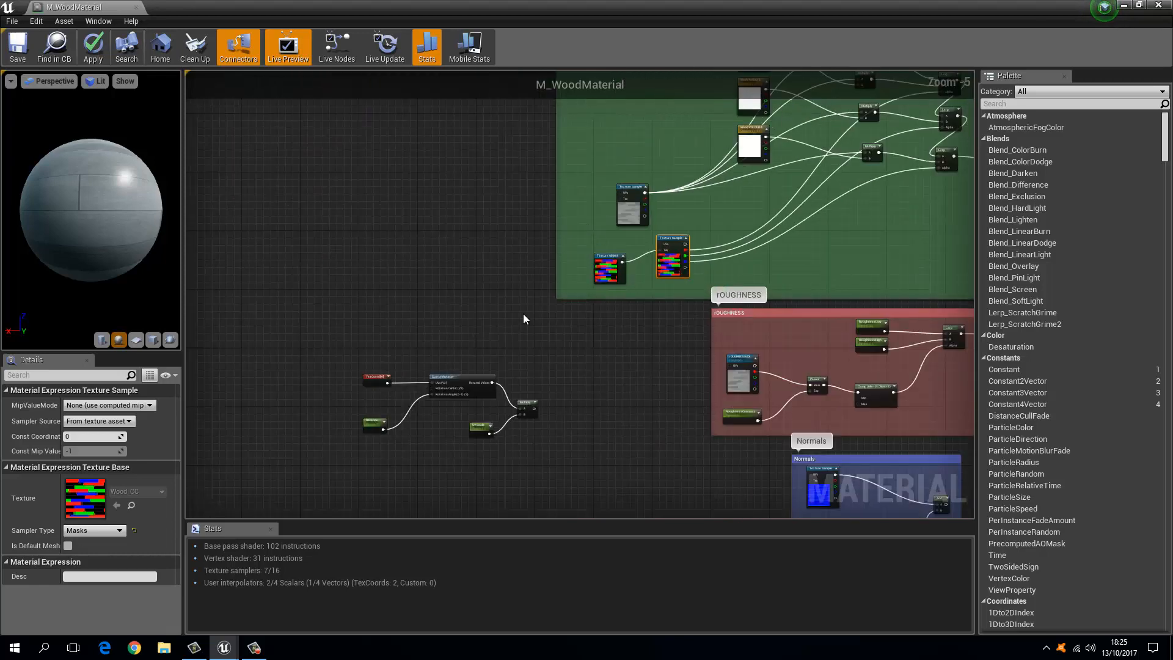
pyautogui.scroll(2, 622, 282)
pyautogui.moveTo(629, 240); pyautogui.dragTo(469, 438)
pyautogui.moveTo(576, 143); pyautogui.dragTo(486, 329, button='right')
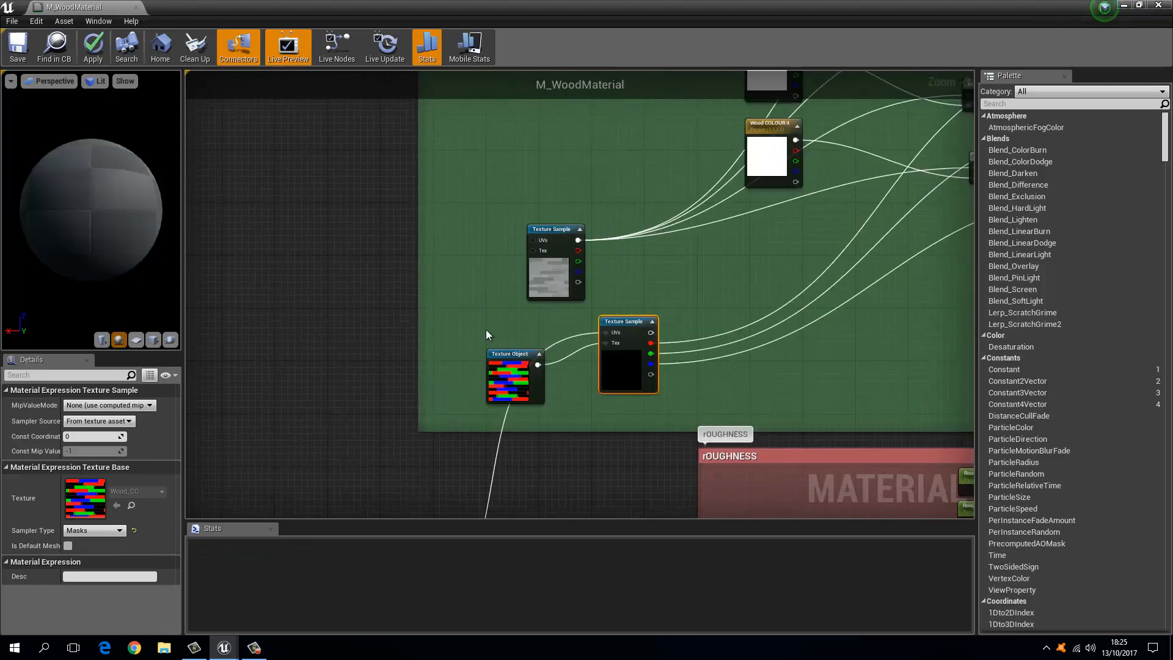
pyautogui.moveTo(532, 240); pyautogui.dragTo(377, 257)
# Step: Connect the UV Multiply output to the UVs inputs of the roughness texture, both Normals Texture Samples and the AO Texture Sample
pyautogui.moveTo(730, 186); pyautogui.dragTo(604, 232, button='right')
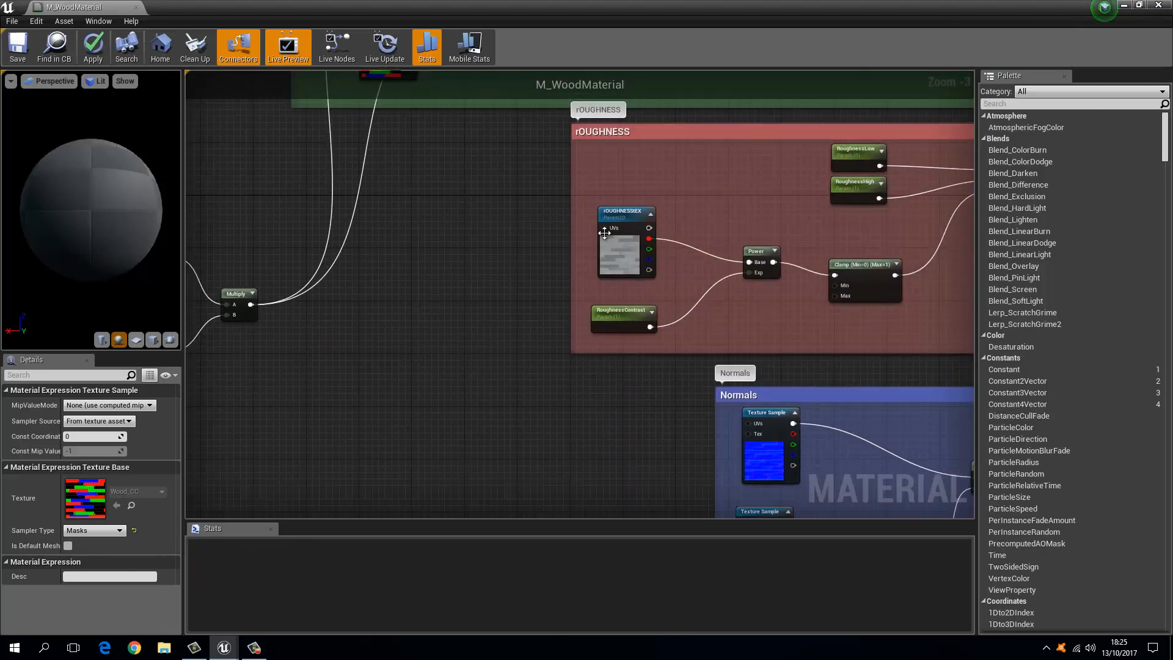
pyautogui.moveTo(602, 228); pyautogui.dragTo(251, 304)
pyautogui.moveTo(492, 365); pyautogui.dragTo(499, 266, button='right')
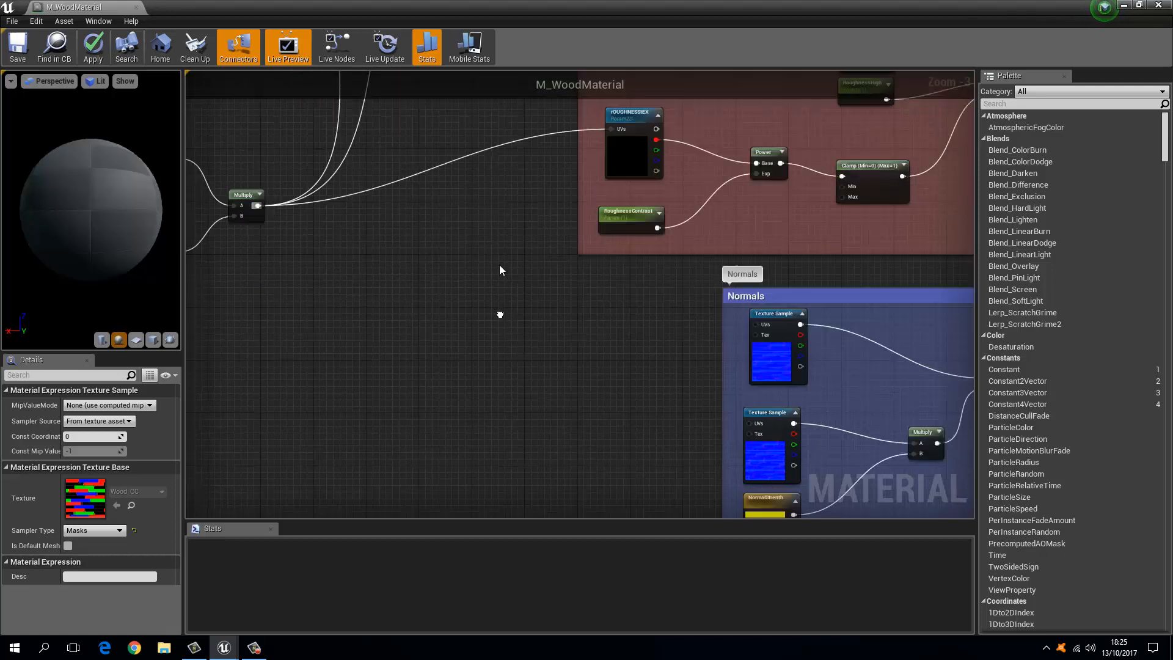
pyautogui.moveTo(755, 281); pyautogui.dragTo(254, 164)
pyautogui.moveTo(747, 379); pyautogui.dragTo(256, 163)
pyautogui.moveTo(423, 299); pyautogui.dragTo(518, 259, button='right')
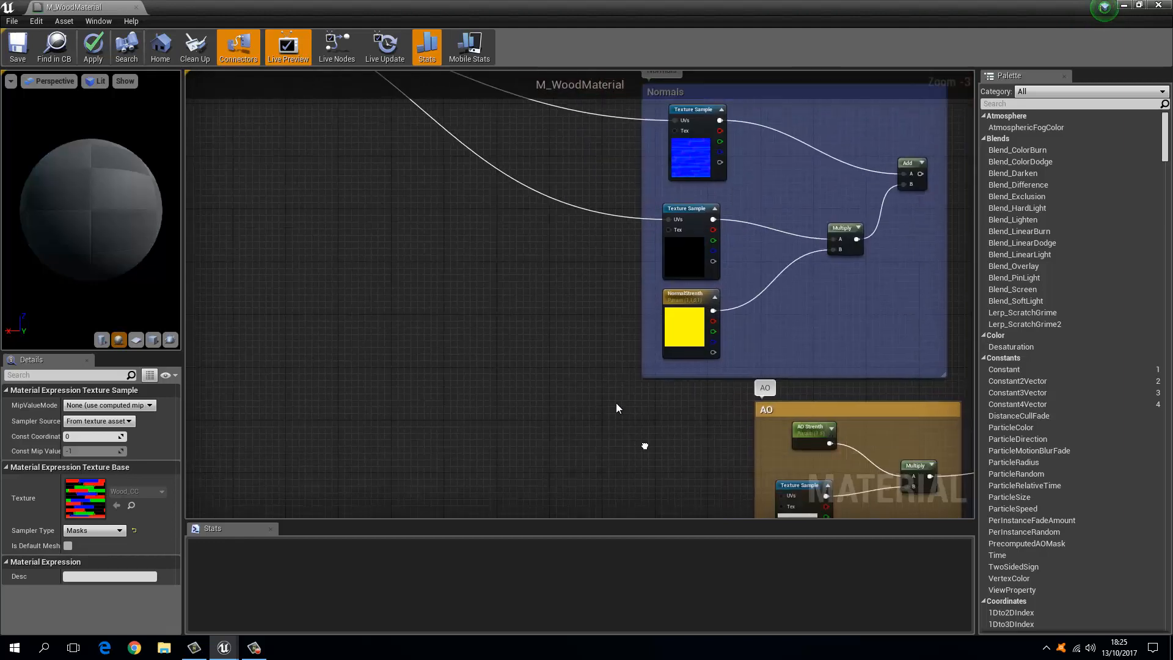
pyautogui.moveTo(645, 446); pyautogui.dragTo(551, 325, button='right')
pyautogui.moveTo(687, 375); pyautogui.dragTo(571, 163)
# Step: Move the texture coordinate, rotation, UV scale, CustomRotator and Multiply nodes together further left of the colored groups
pyautogui.moveTo(528, 248); pyautogui.dragTo(577, 367, button='right')
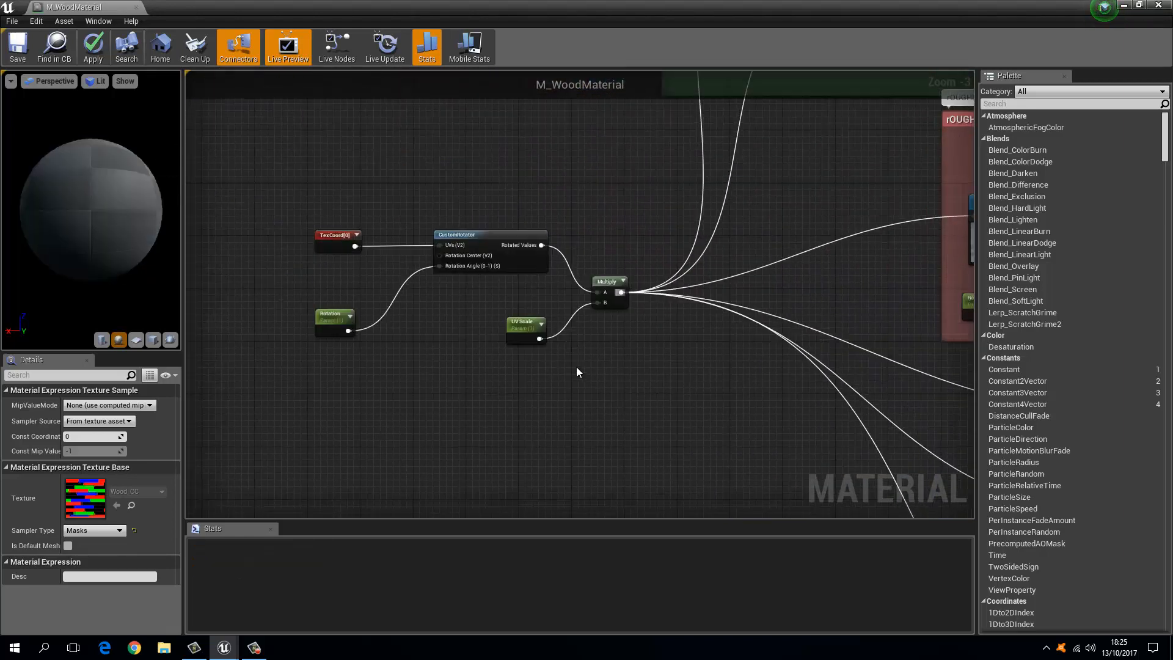
pyautogui.scroll(-3, 568, 360)
pyautogui.moveTo(387, 269); pyautogui.dragTo(599, 360)
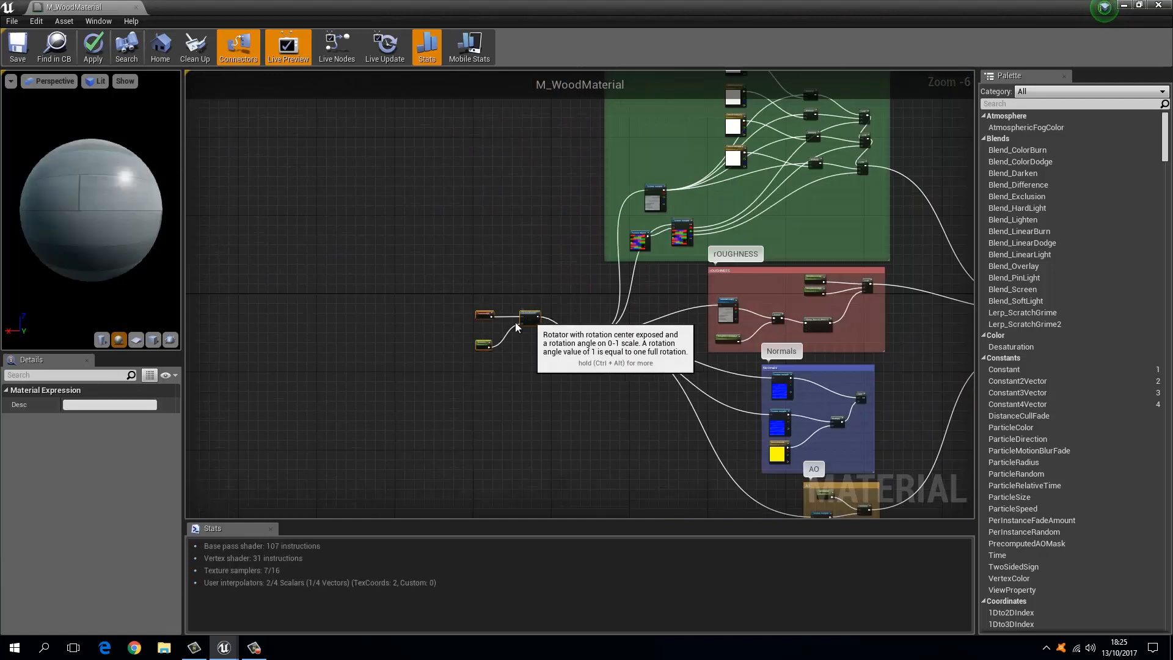
pyautogui.moveTo(516, 327); pyautogui.dragTo(414, 339)
# Step: Wrap the UV nodes in a comment box titled "UV and ROT"
pyautogui.press('c')
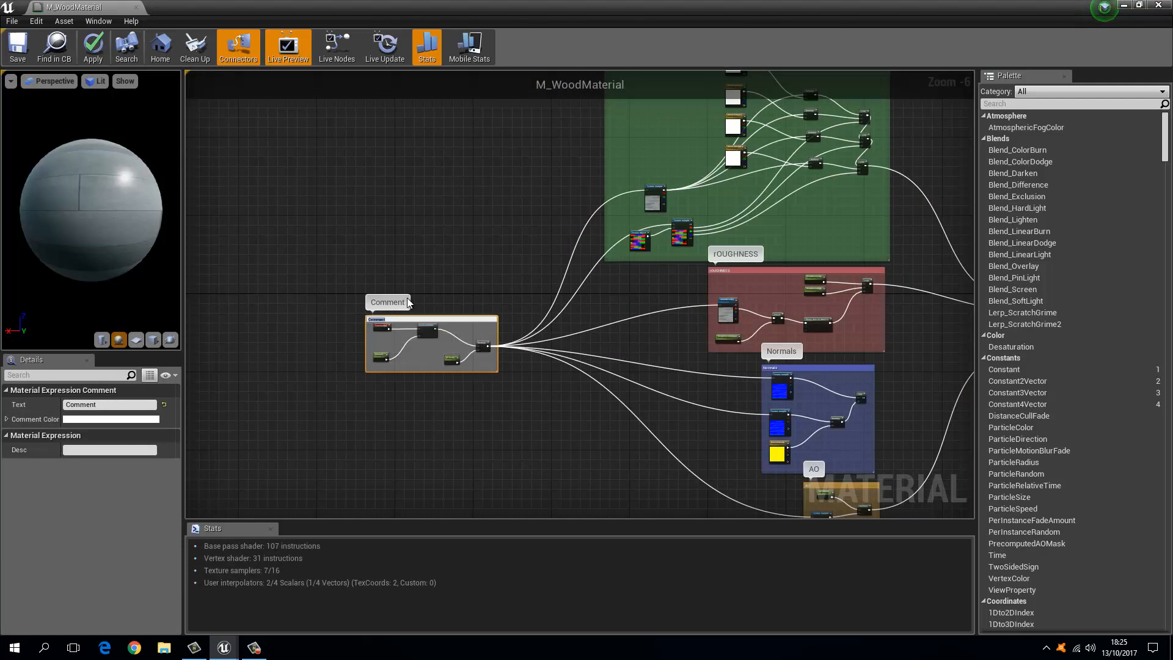
pyautogui.write('u')
pyautogui.press('BackSpace')
pyautogui.press('BackSpace')
pyautogui.press('BackSpace')
pyautogui.press('BackSpace')
pyautogui.press('Return')
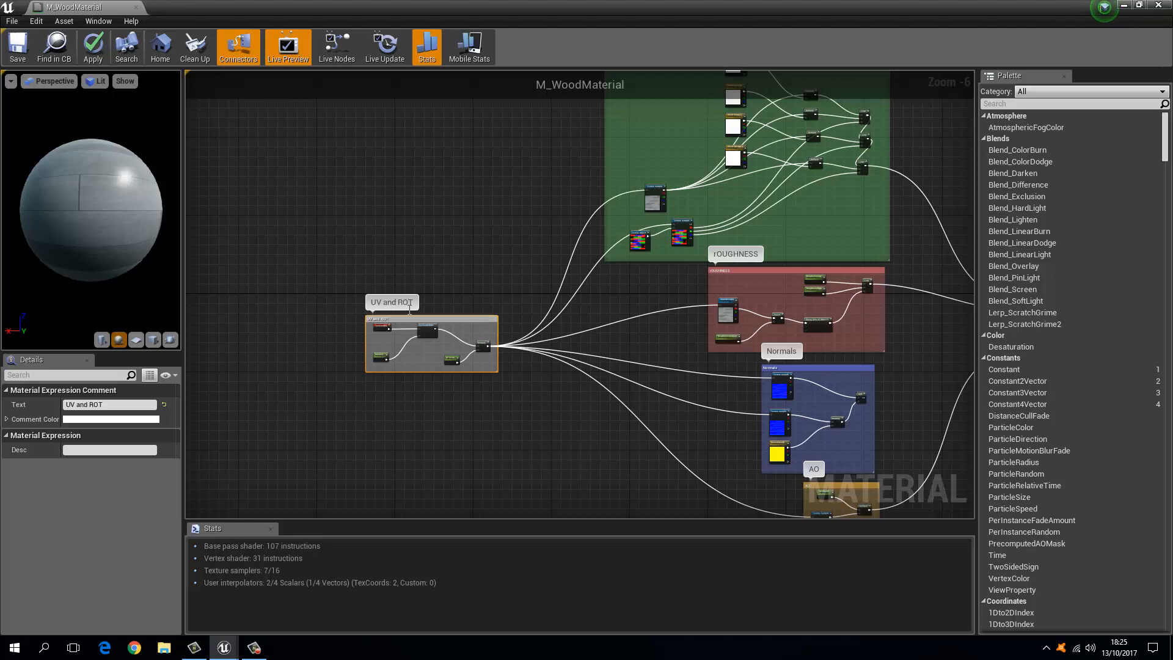
# Step: Color the UV and ROT comment box magenta, hex sRGB FF00D4FF
pyautogui.click(116, 418)
pyautogui.click(220, 392)
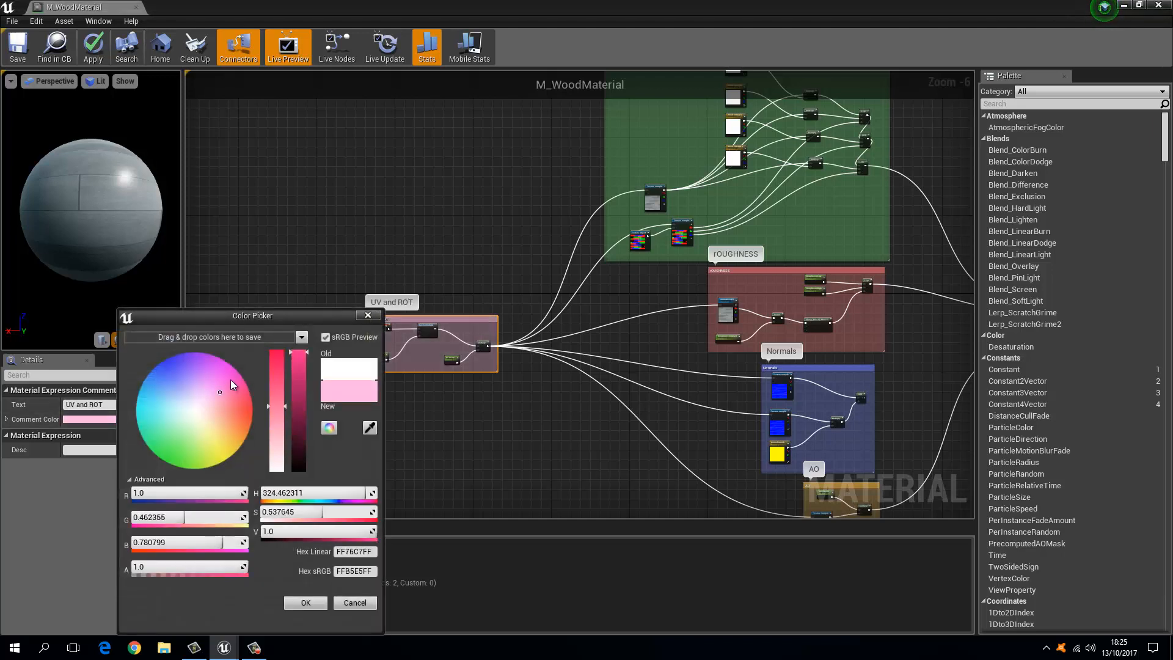
pyautogui.moveTo(231, 383); pyautogui.dragTo(239, 373)
pyautogui.moveTo(282, 314); pyautogui.dragTo(323, 196)
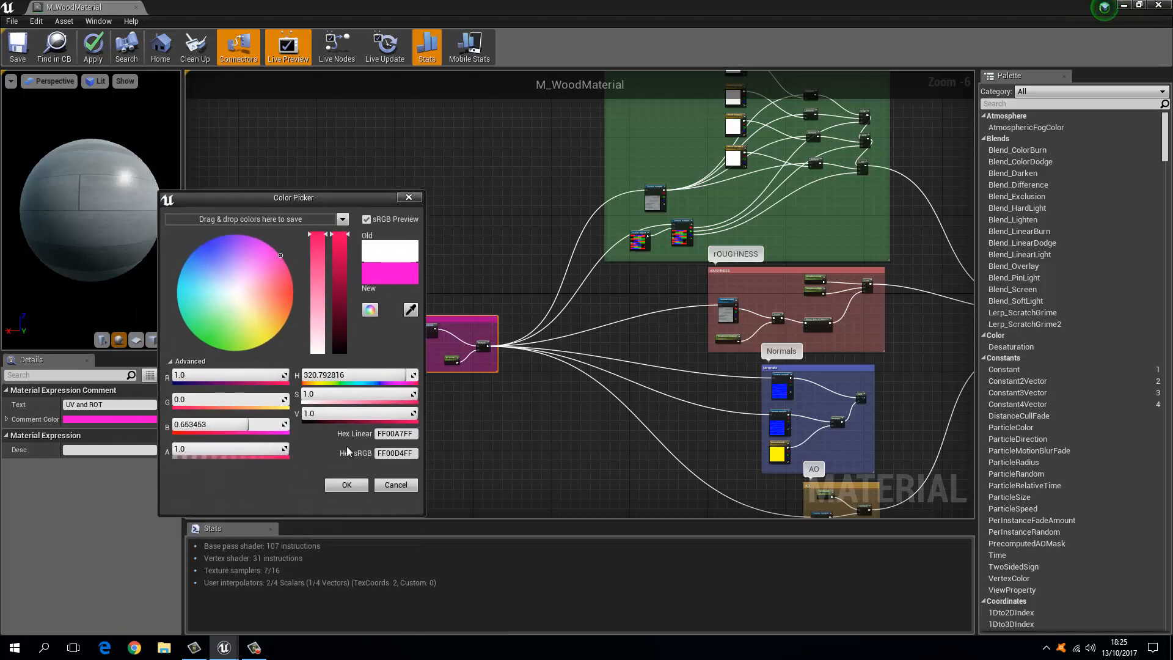
pyautogui.click(345, 485)
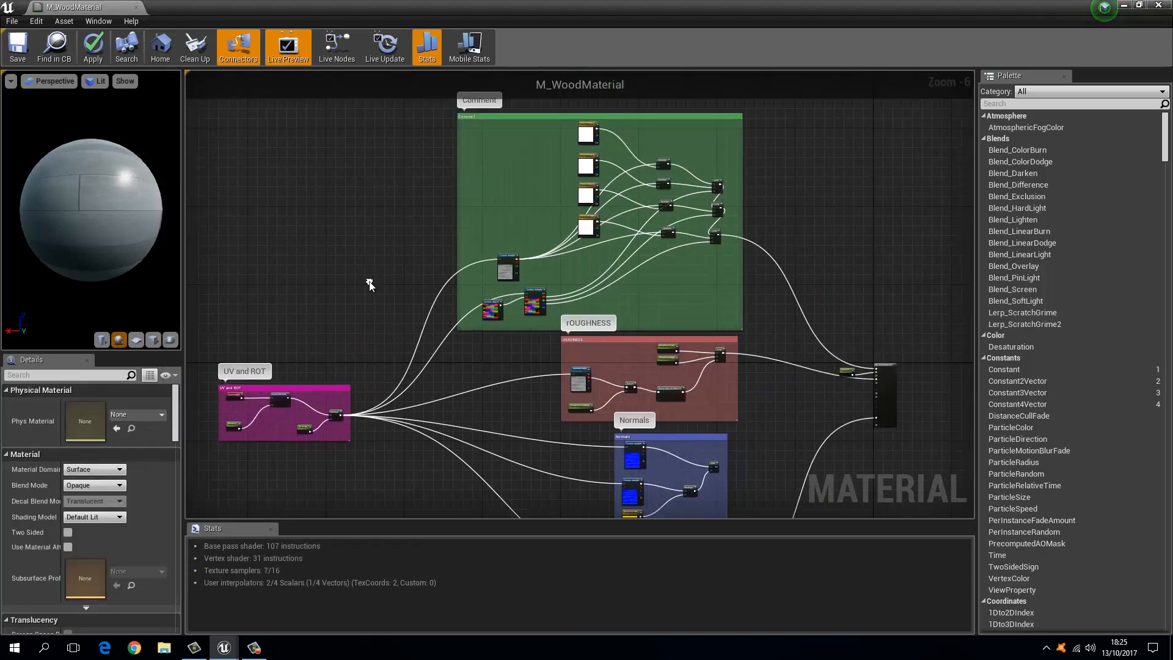
# Step: Nudge the Texture Object node slightly up and left, save the material, and shrink its editor window to reveal the level
pyautogui.scroll(6, 550, 305)
pyautogui.moveTo(541, 309); pyautogui.dragTo(521, 290)
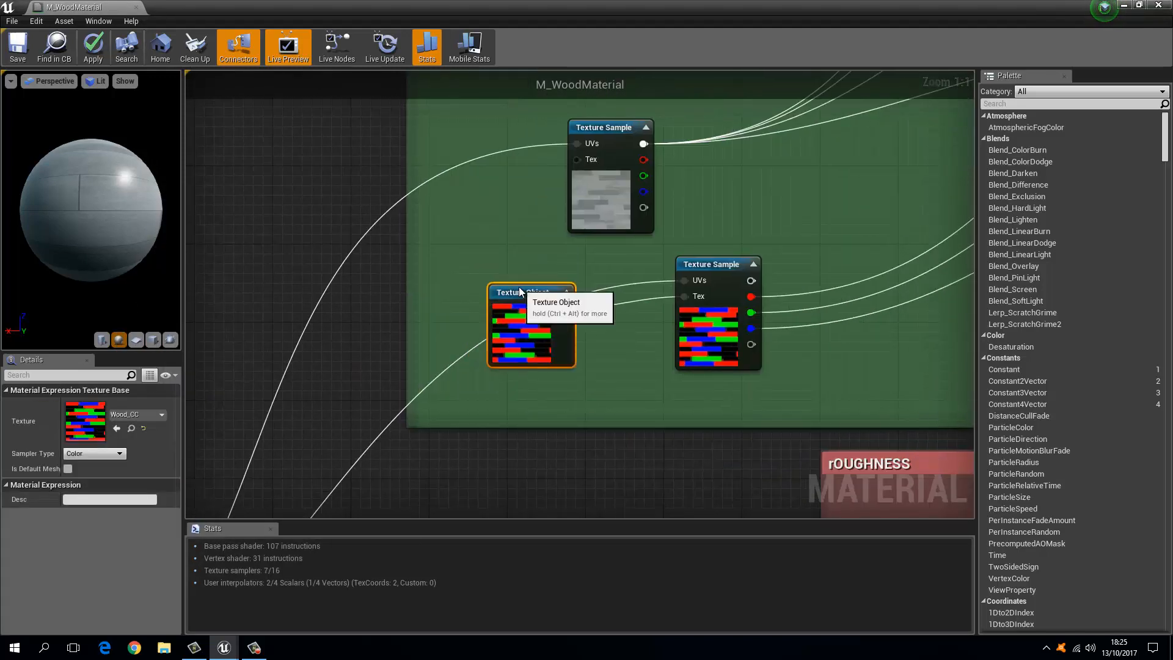
pyautogui.click(27, 49)
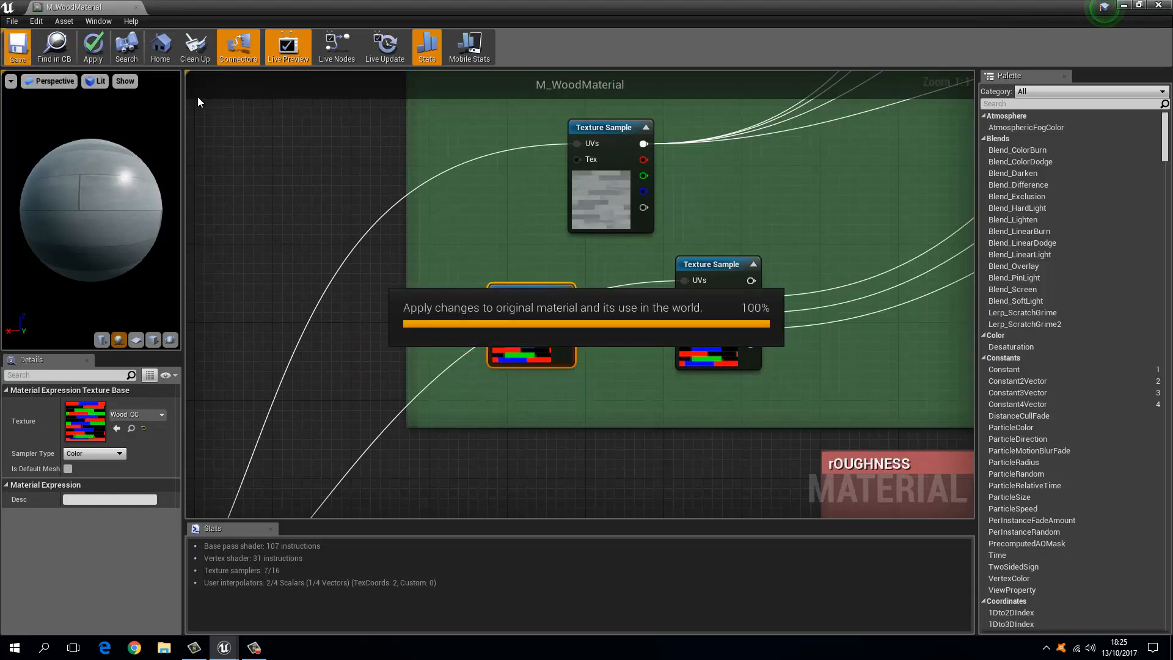
pyautogui.doubleClick(376, 5)
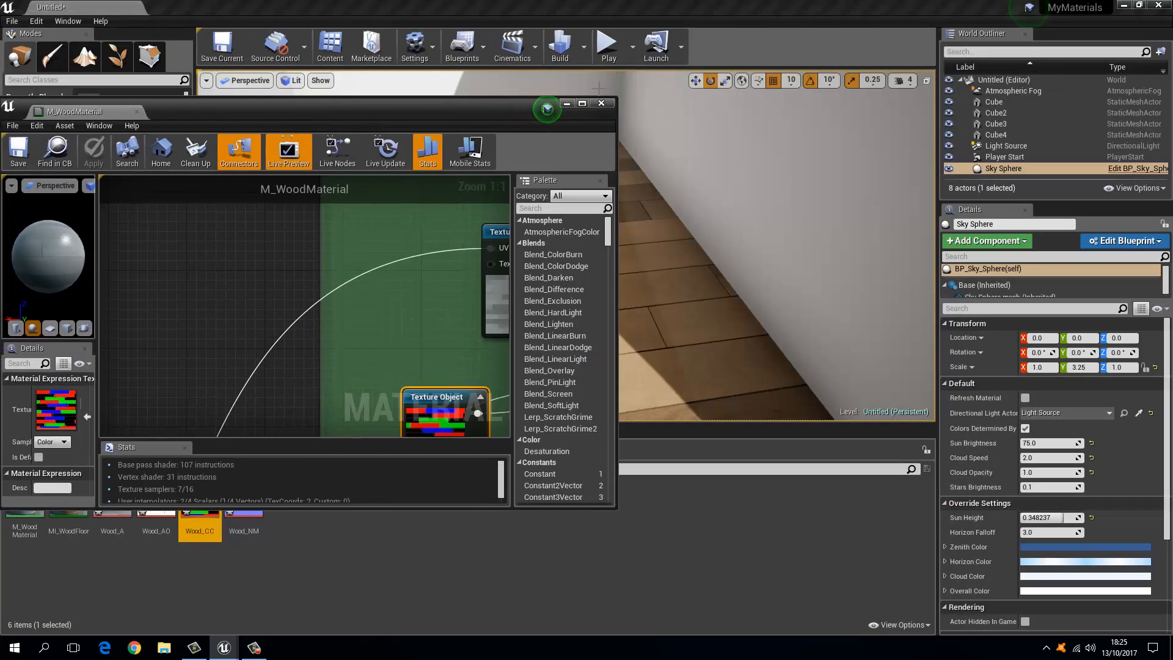
# Step: Close the M_WoodMaterial editor and open the MI_WoodFloor material instance, placing its window so the floor stays in view
pyautogui.click(609, 105)
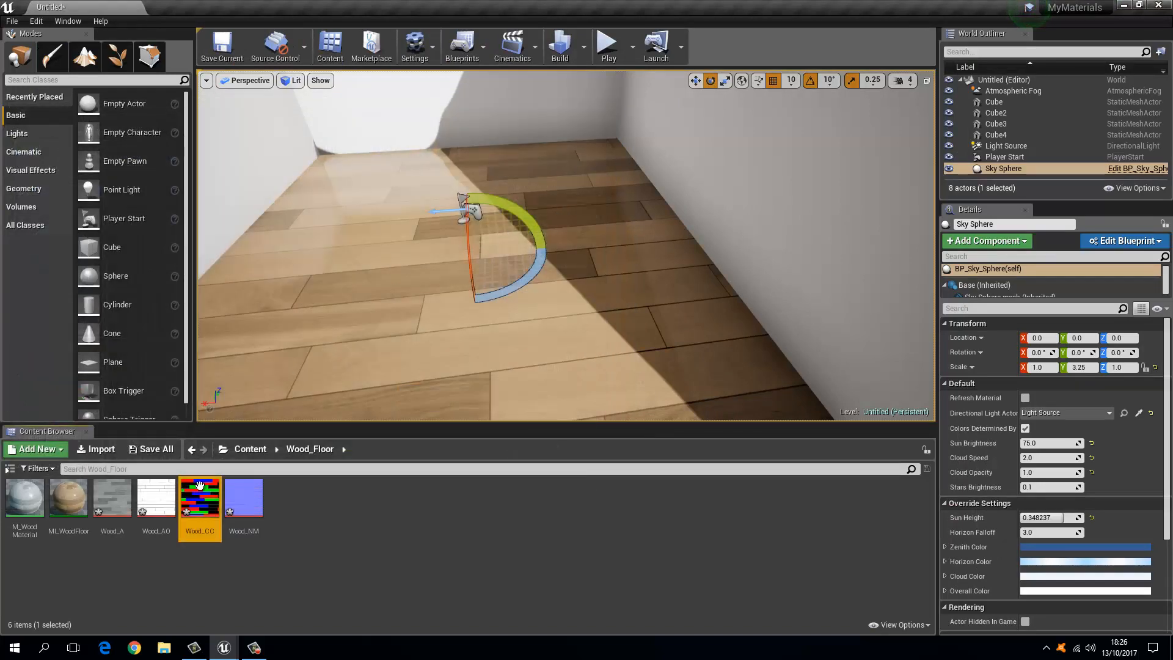
pyautogui.doubleClick(69, 498)
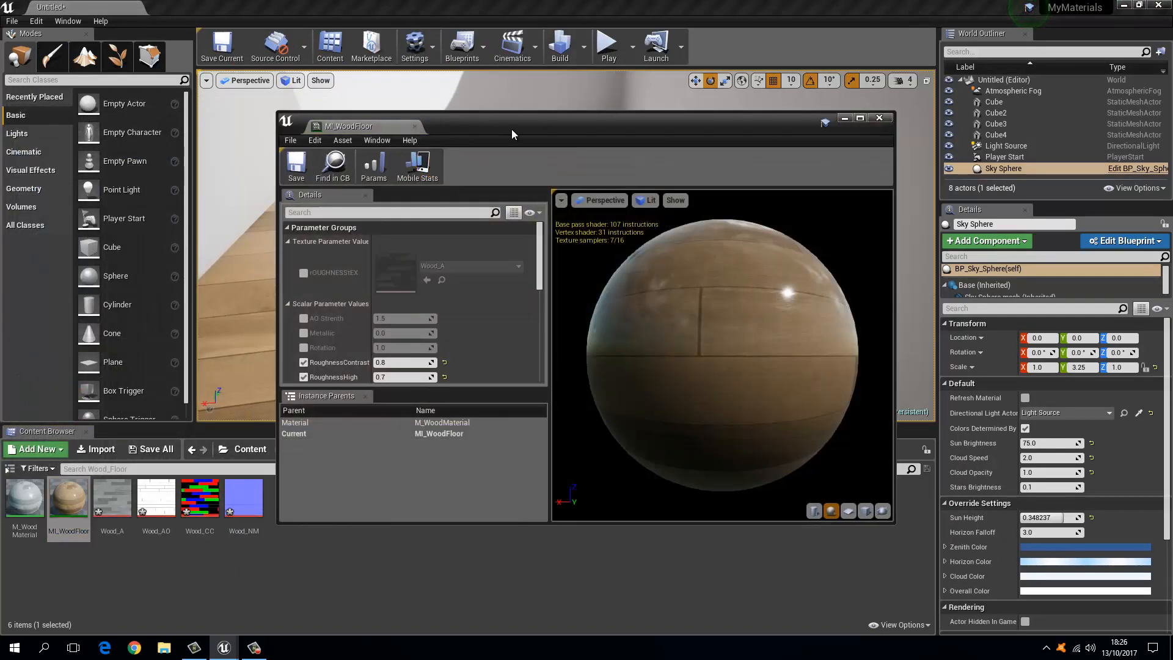
pyautogui.moveTo(512, 130); pyautogui.dragTo(698, 84)
# Step: Enable the Rotation, Metallic, AO Strenth and roughness texture parameter overrides in MI_WoodFloor
pyautogui.scroll(-1, 514, 276)
pyautogui.click(490, 282)
pyautogui.click(490, 268)
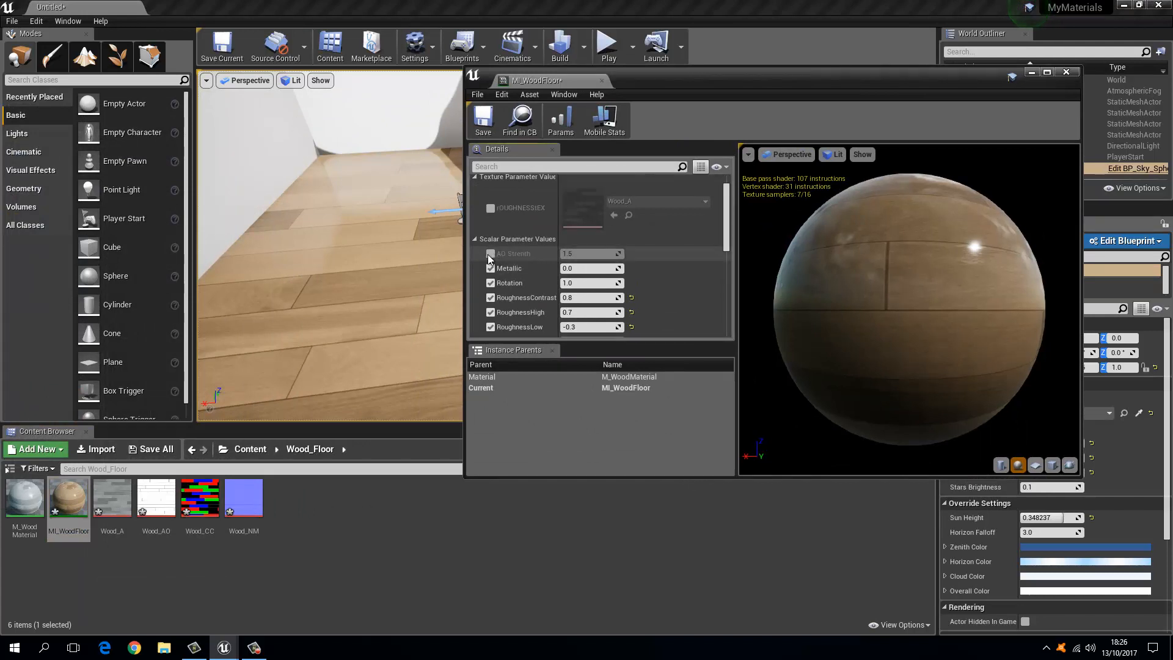
pyautogui.click(490, 254)
pyautogui.scroll(1, 515, 236)
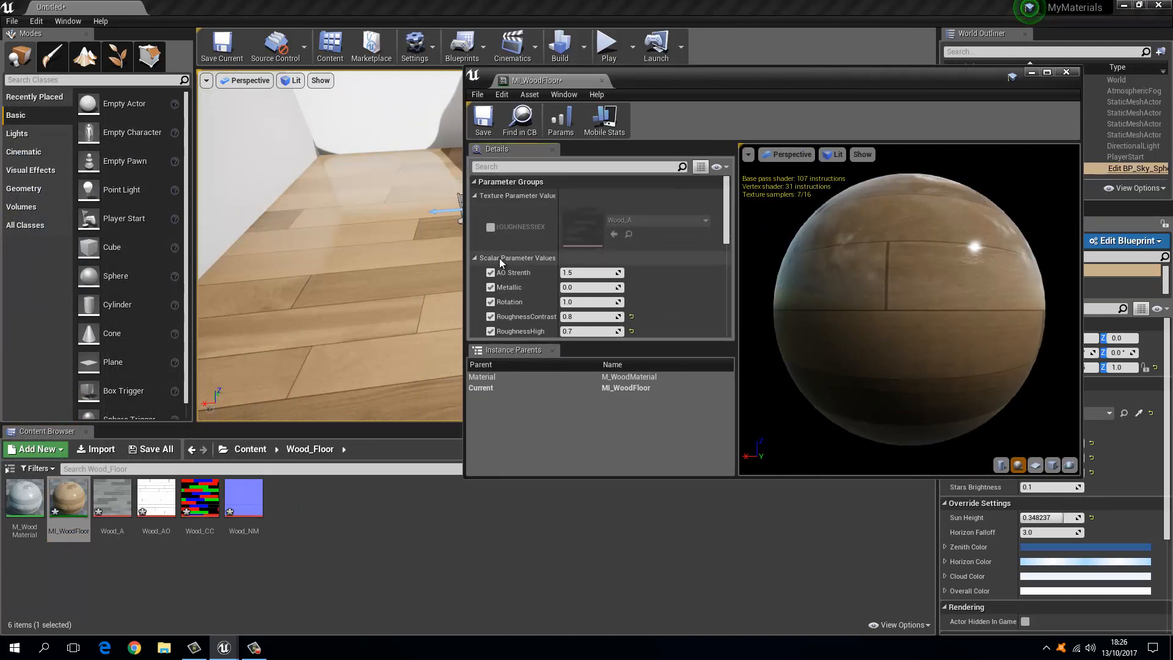
pyautogui.click(491, 227)
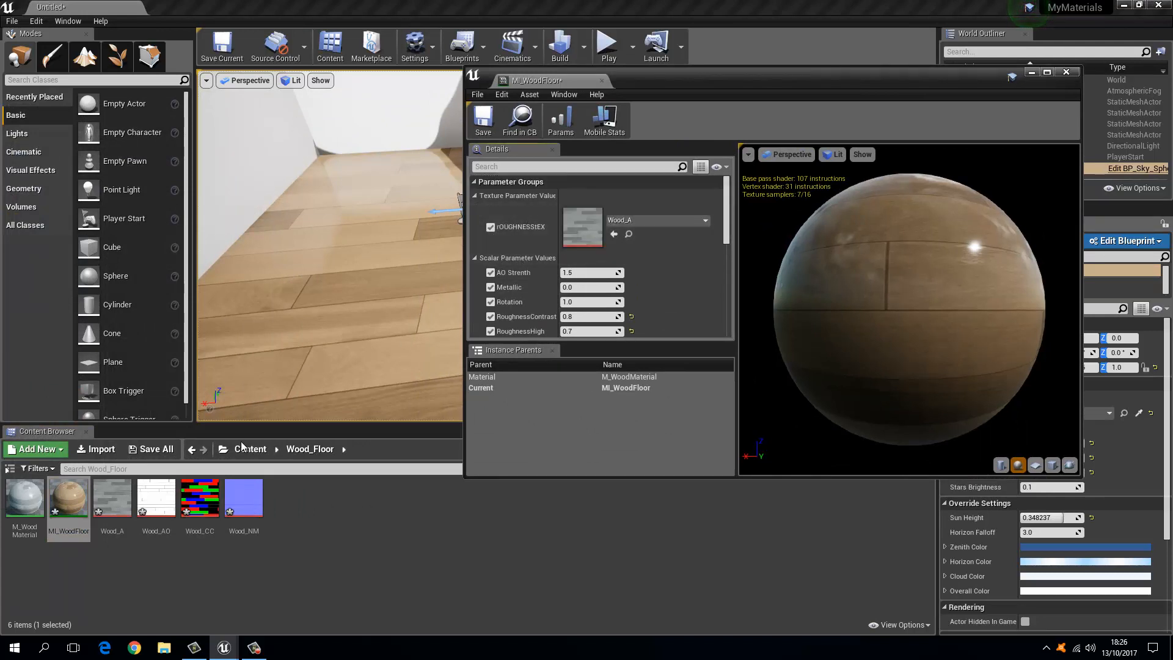
# Step: Reopen the parent M_WoodMaterial for editing in a maximized window
pyautogui.click(20, 505)
pyautogui.doubleClick(21, 504)
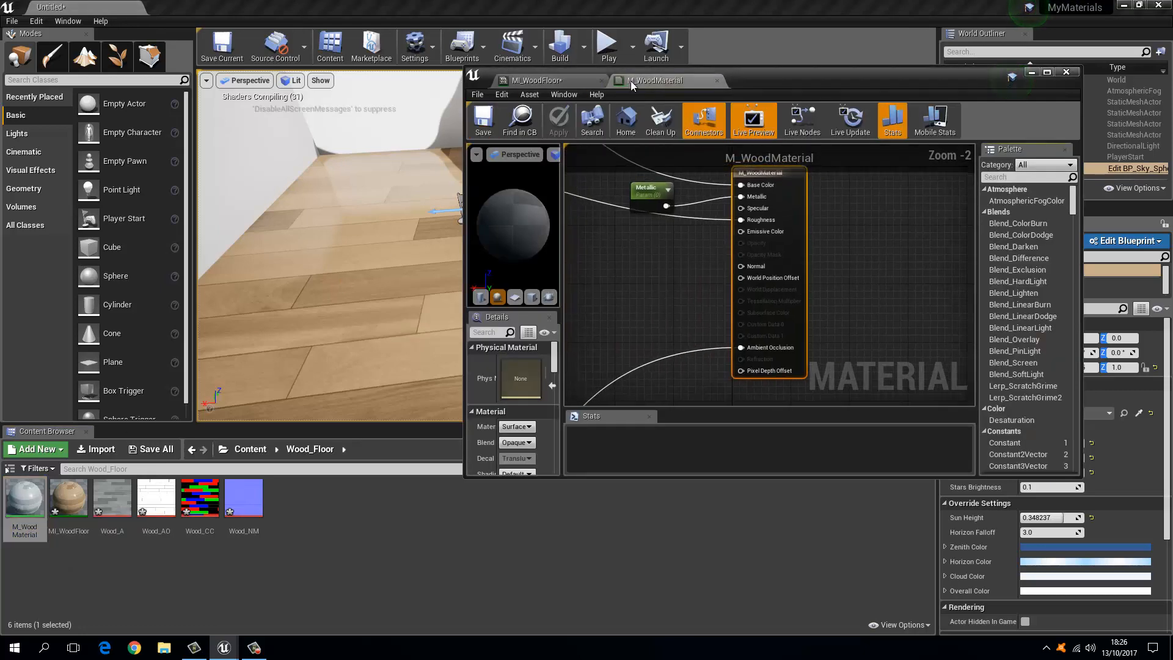
pyautogui.doubleClick(748, 79)
# Step: Examine the texture nodes in the green color group and the roughness group to find those not yet exposed as parameters
pyautogui.scroll(-4, 401, 269)
pyautogui.moveTo(263, 197); pyautogui.dragTo(423, 277, button='right')
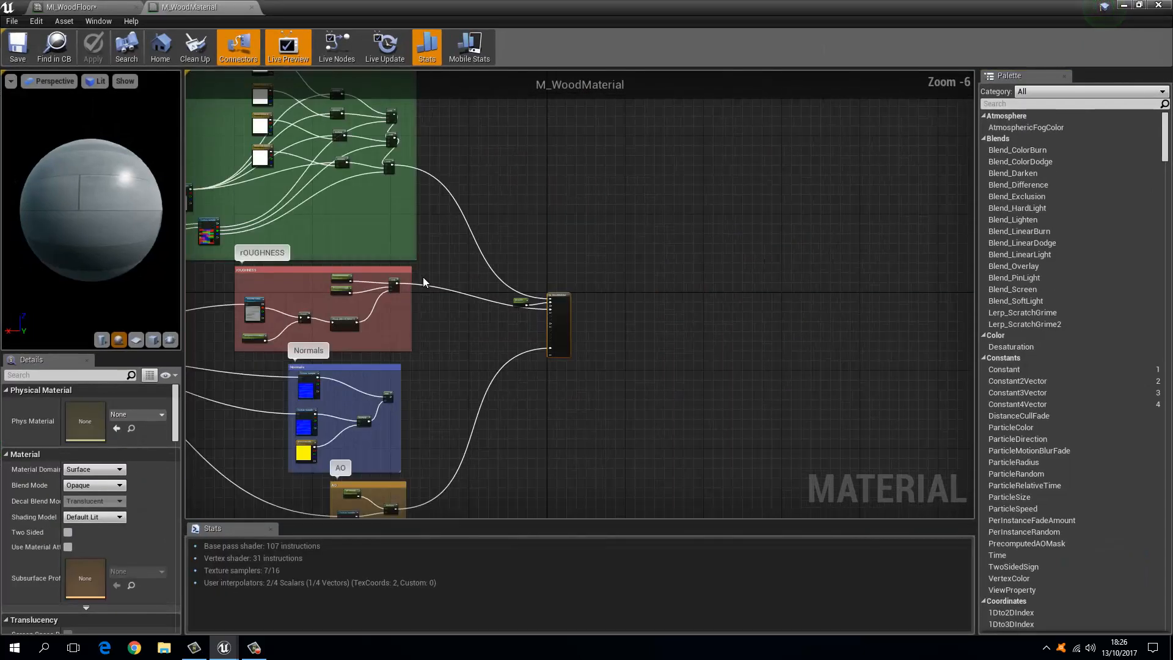
pyautogui.moveTo(194, 217); pyautogui.dragTo(485, 290, button='right')
pyautogui.scroll(6, 485, 290)
pyautogui.click(478, 239)
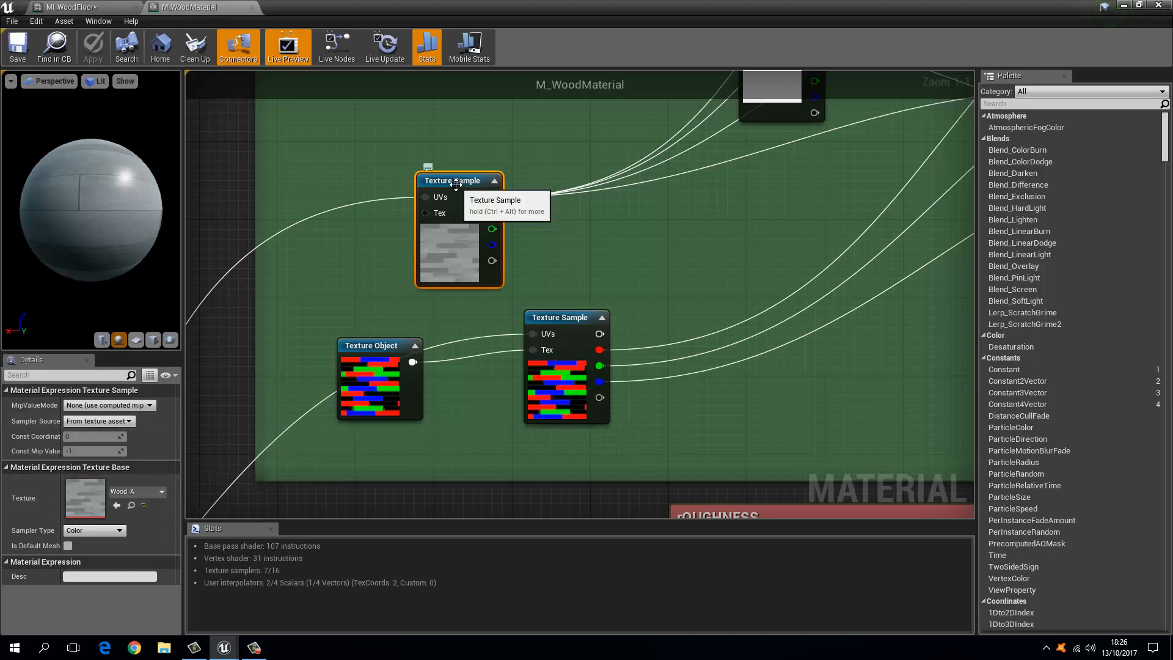
pyautogui.scroll(-5, 517, 290)
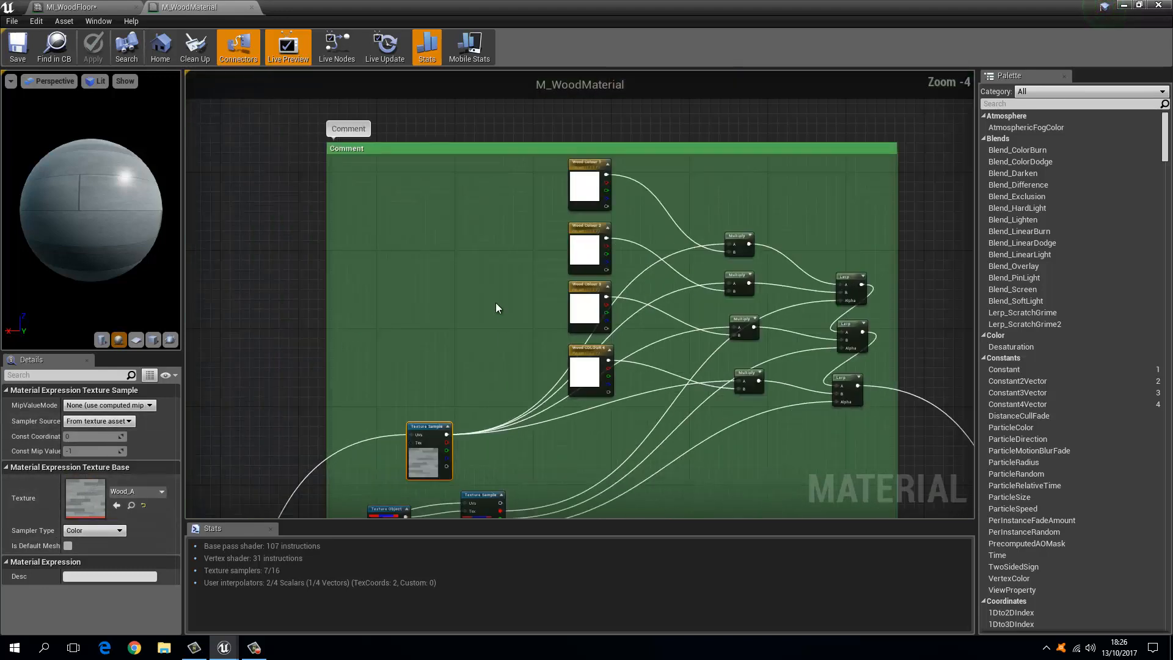
pyautogui.moveTo(496, 303); pyautogui.dragTo(381, 221, button='right')
pyautogui.moveTo(384, 309); pyautogui.dragTo(530, 147, button='right')
pyautogui.moveTo(452, 363); pyautogui.dragTo(462, 241, button='right')
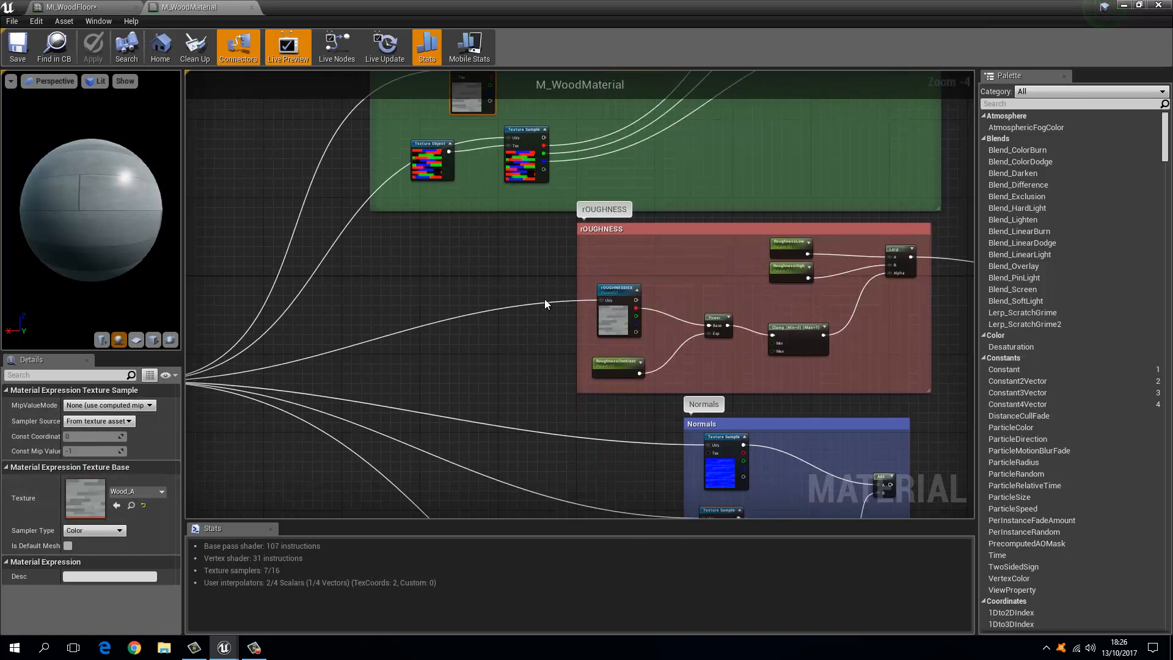
# Step: Rename the roughness texture parameter as RoughnessTEXT and save the material
pyautogui.click(598, 295)
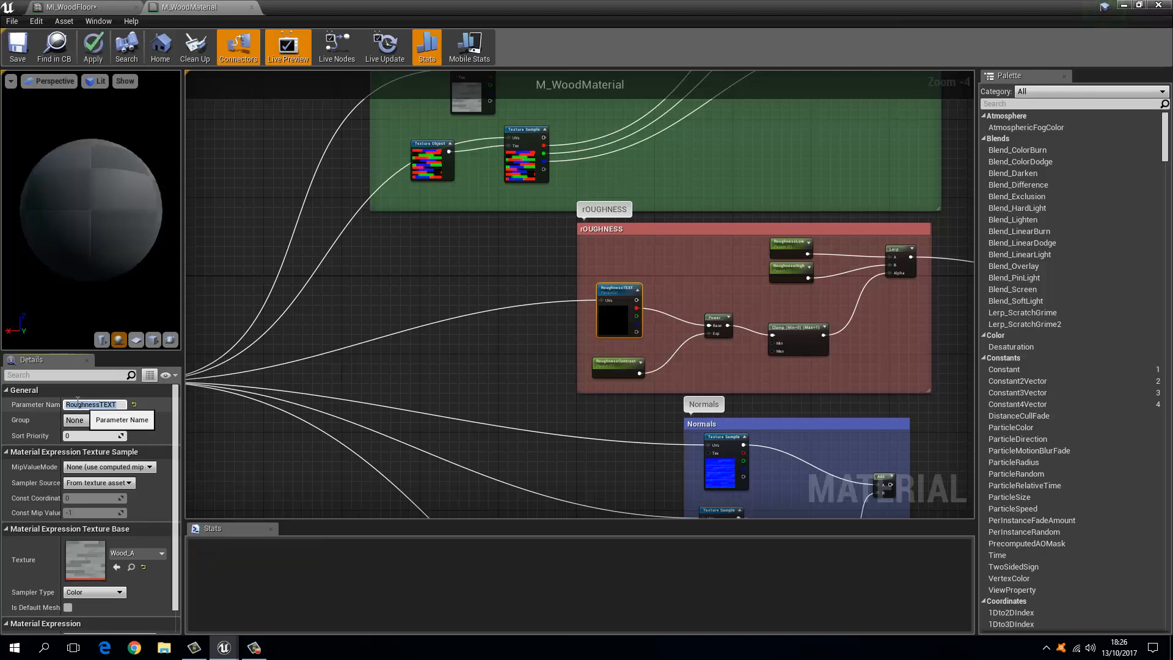
pyautogui.press('Return')
pyautogui.click(93, 46)
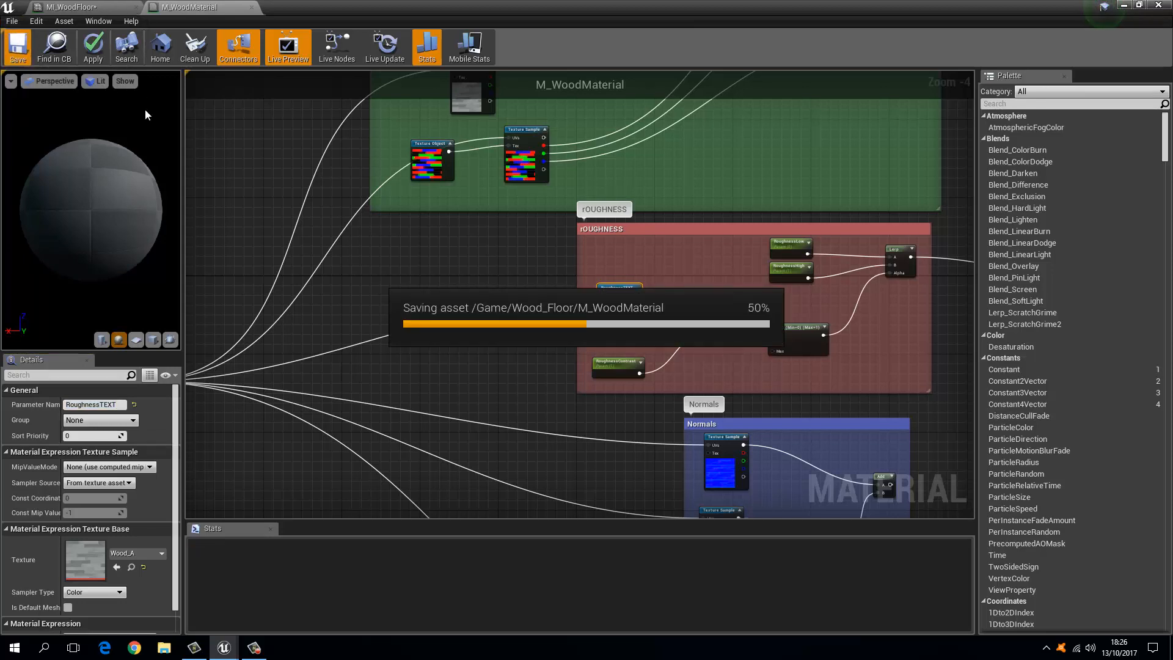
pyautogui.click(514, 381)
# Step: Convert the upper Texture Sample in the Normals group to a parameter named NM_01
pyautogui.moveTo(692, 442); pyautogui.dragTo(481, 310, button='right')
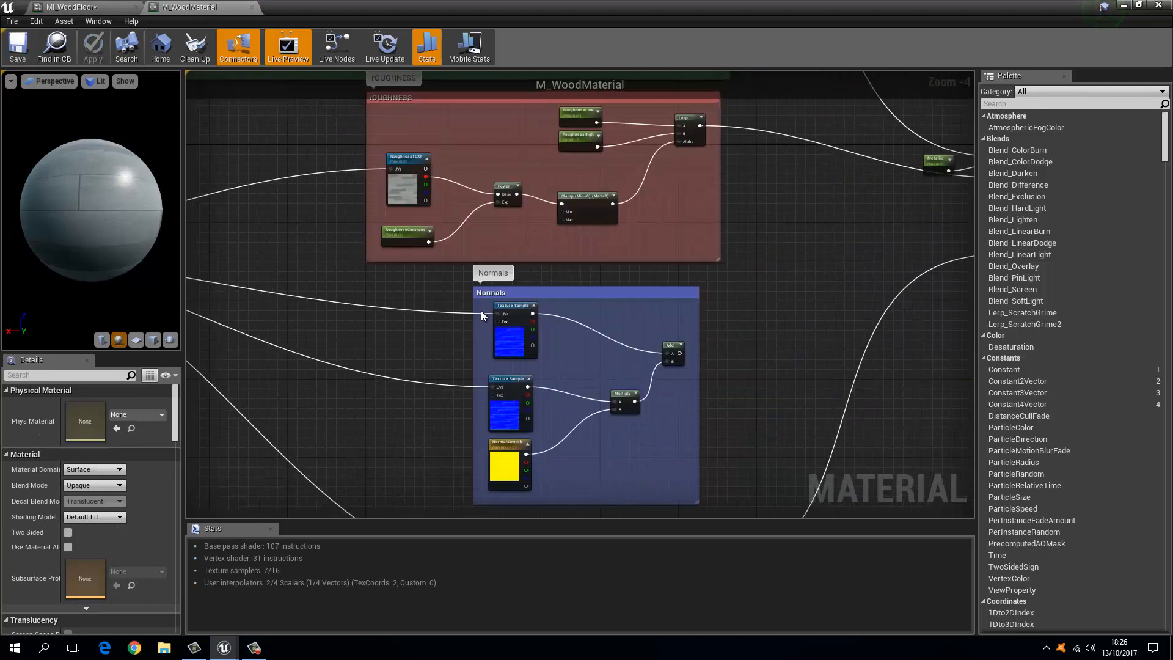
pyautogui.scroll(4, 481, 310)
pyautogui.click(549, 315)
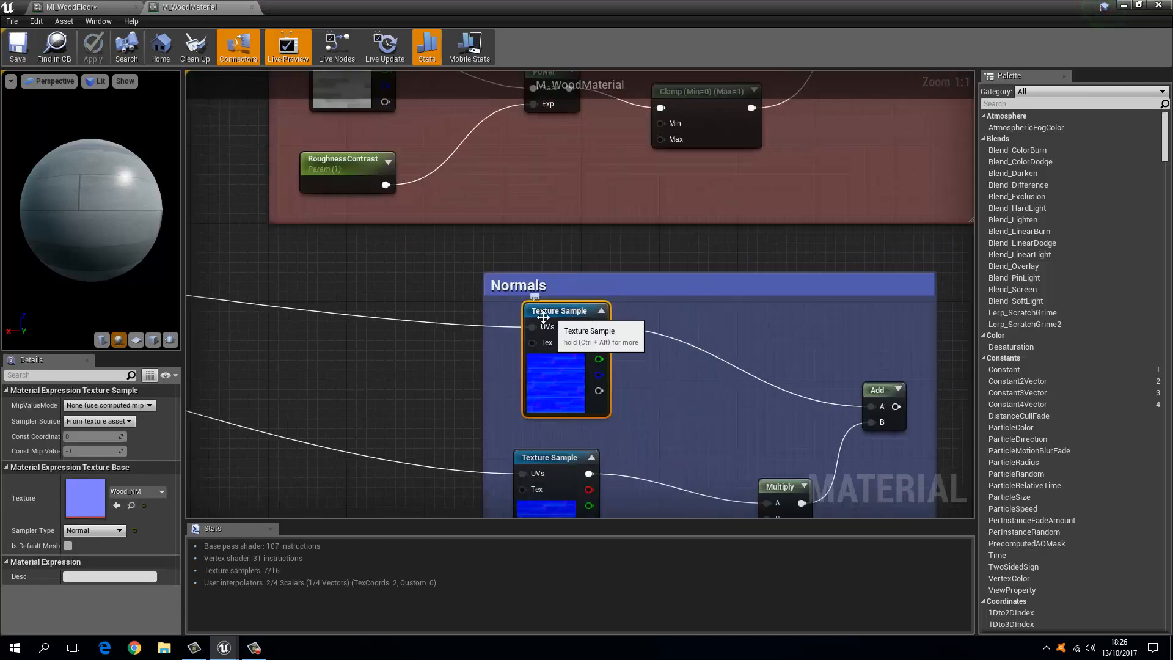
pyautogui.moveTo(429, 361); pyautogui.dragTo(359, 295, button='right')
pyautogui.scroll(-1, 476, 275)
pyautogui.scroll(1, 437, 273)
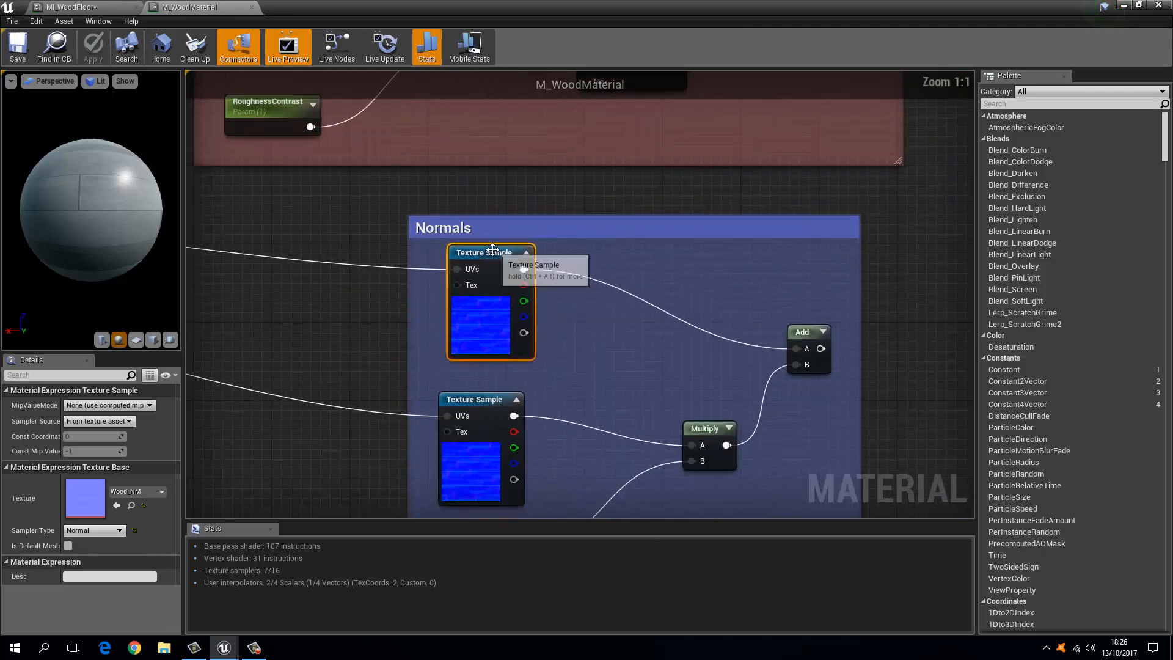
pyautogui.rightClick(493, 251)
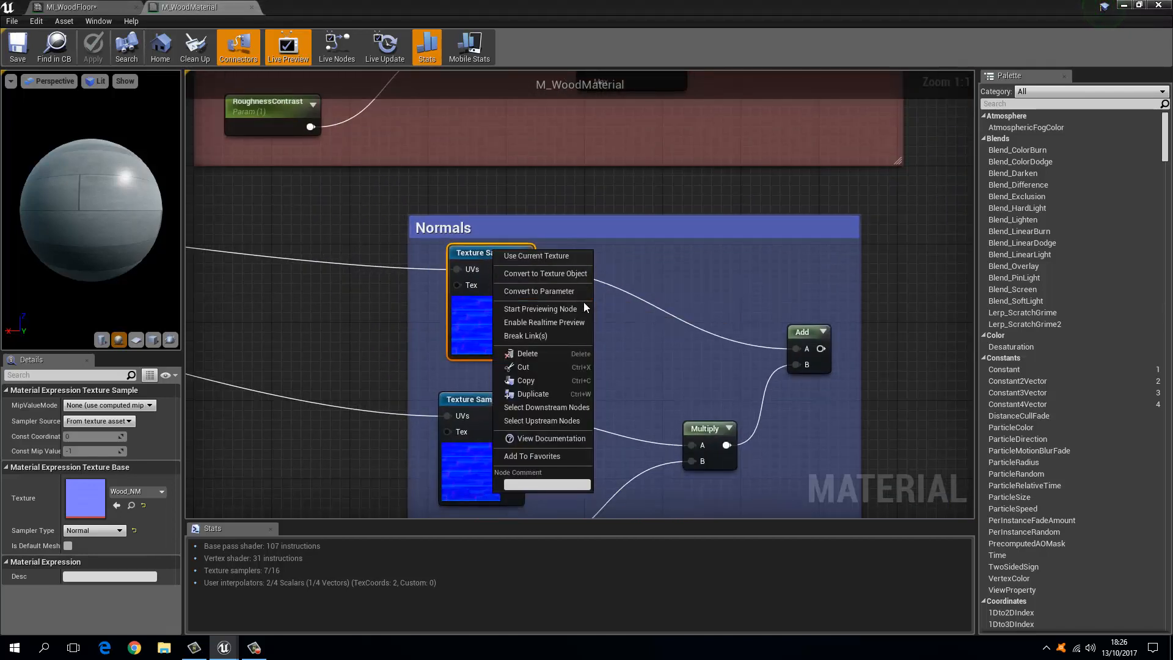
pyautogui.click(559, 291)
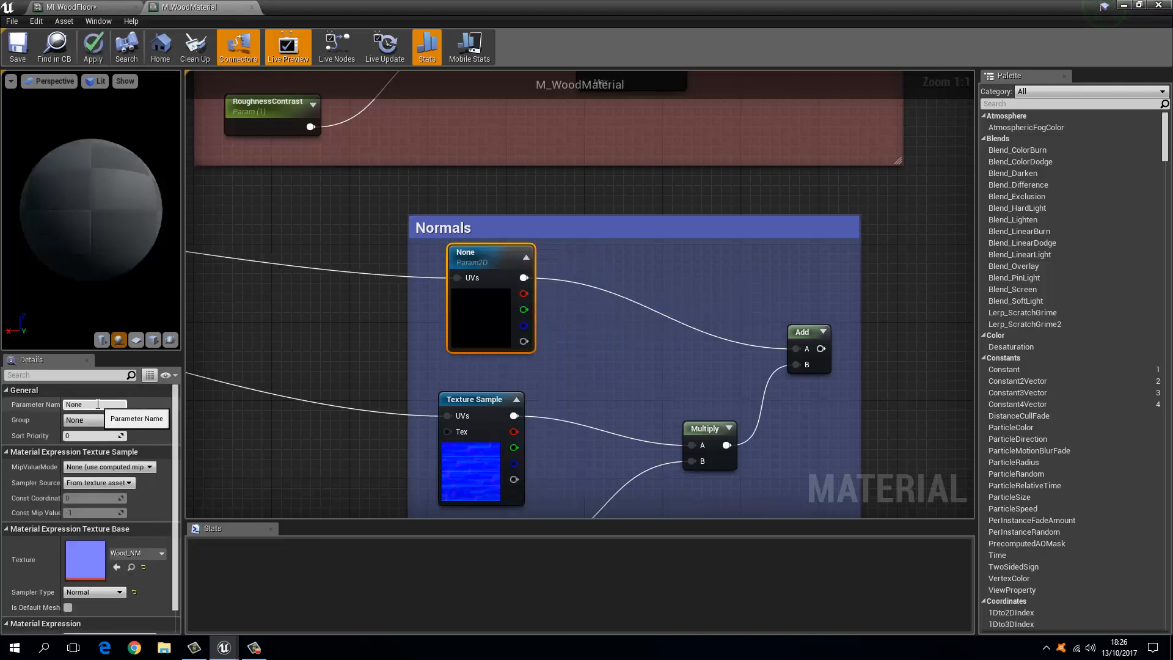
pyautogui.click(98, 403)
pyautogui.write('NM_')
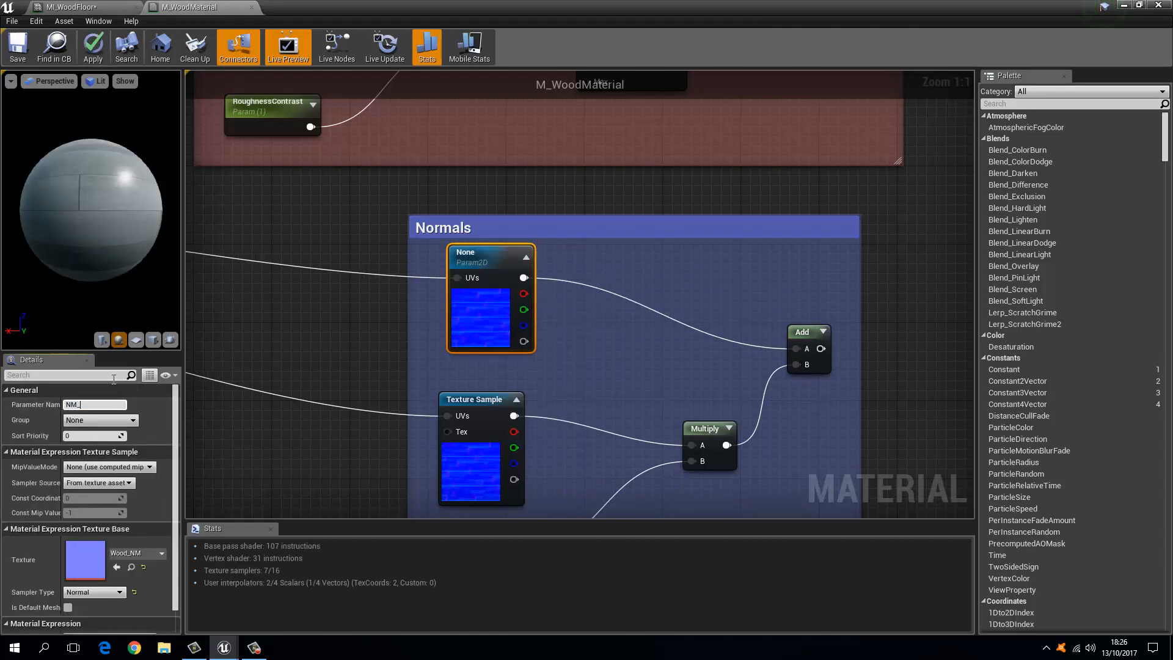
pyautogui.write('01')
pyautogui.press('Return')
pyautogui.click(311, 319)
# Step: Convert the lower Texture Sample in the Normals group to a parameter named nm_02
pyautogui.moveTo(360, 374); pyautogui.dragTo(317, 255, button='right')
pyautogui.rightClick(406, 302)
pyautogui.click(437, 282)
pyautogui.rightClick(437, 282)
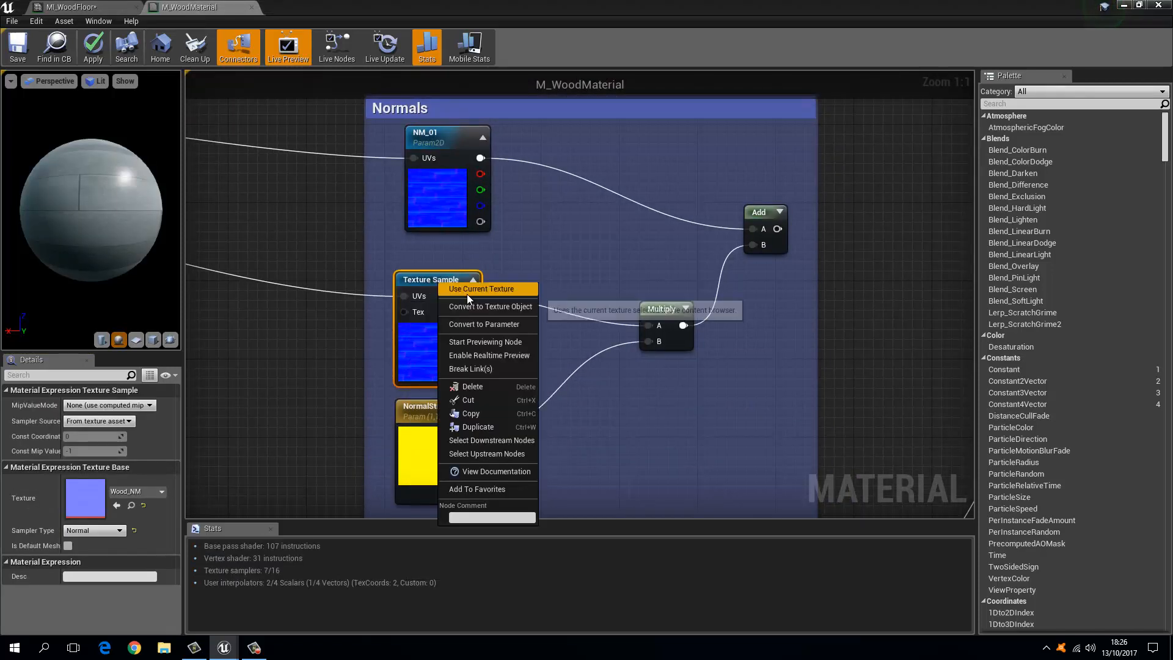
pyautogui.click(475, 324)
pyautogui.click(92, 405)
pyautogui.write('nm_02')
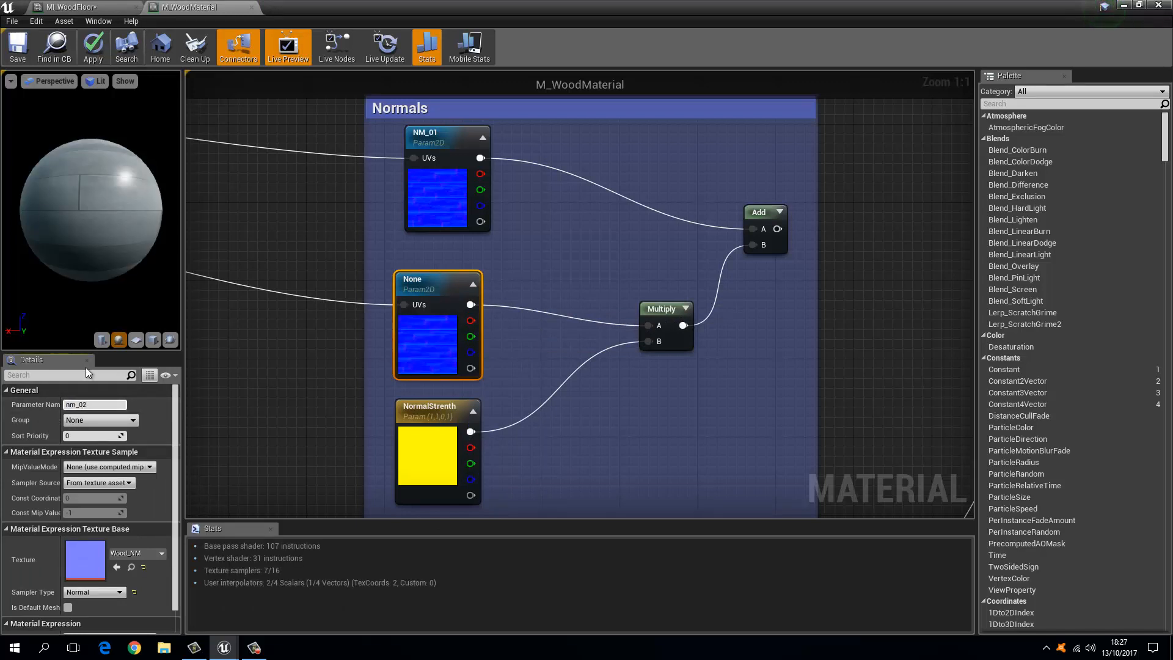
pyautogui.press('Return')
pyautogui.click(305, 269)
# Step: Convert the Wood_A Texture Sample in the green group to a parameter named aLBEDO and save the material
pyautogui.moveTo(305, 269); pyautogui.dragTo(321, 397, button='right')
pyautogui.scroll(-4, 320, 391)
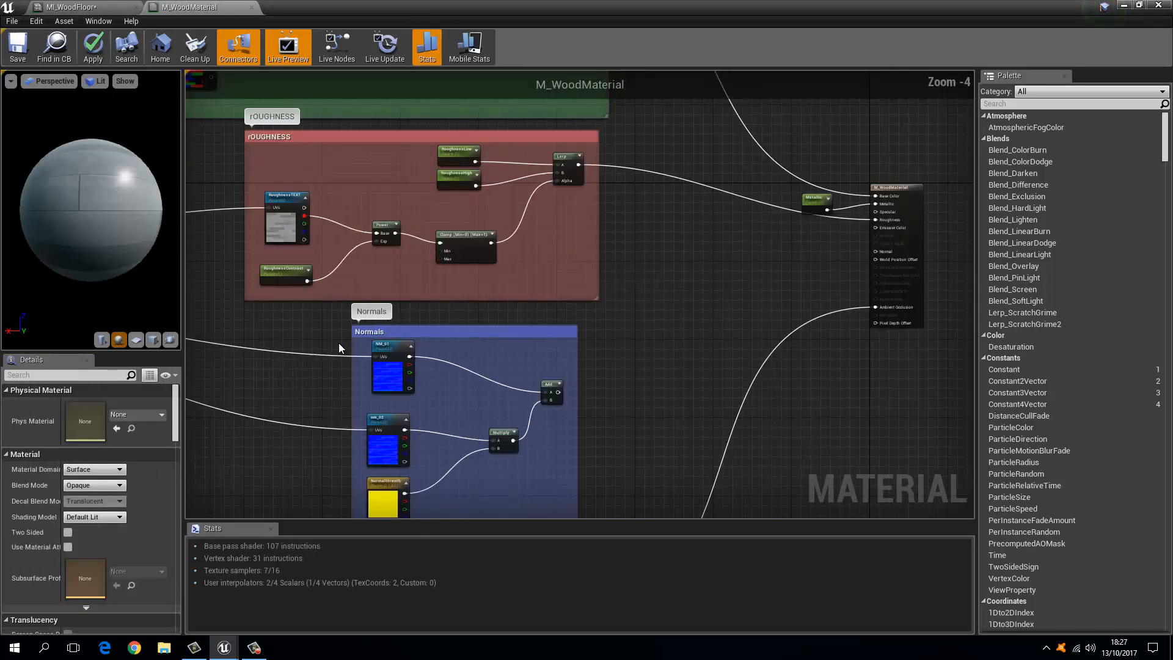
pyautogui.moveTo(334, 204); pyautogui.dragTo(492, 360, button='right')
pyautogui.moveTo(350, 252); pyautogui.dragTo(507, 422, button='right')
pyautogui.click(457, 306)
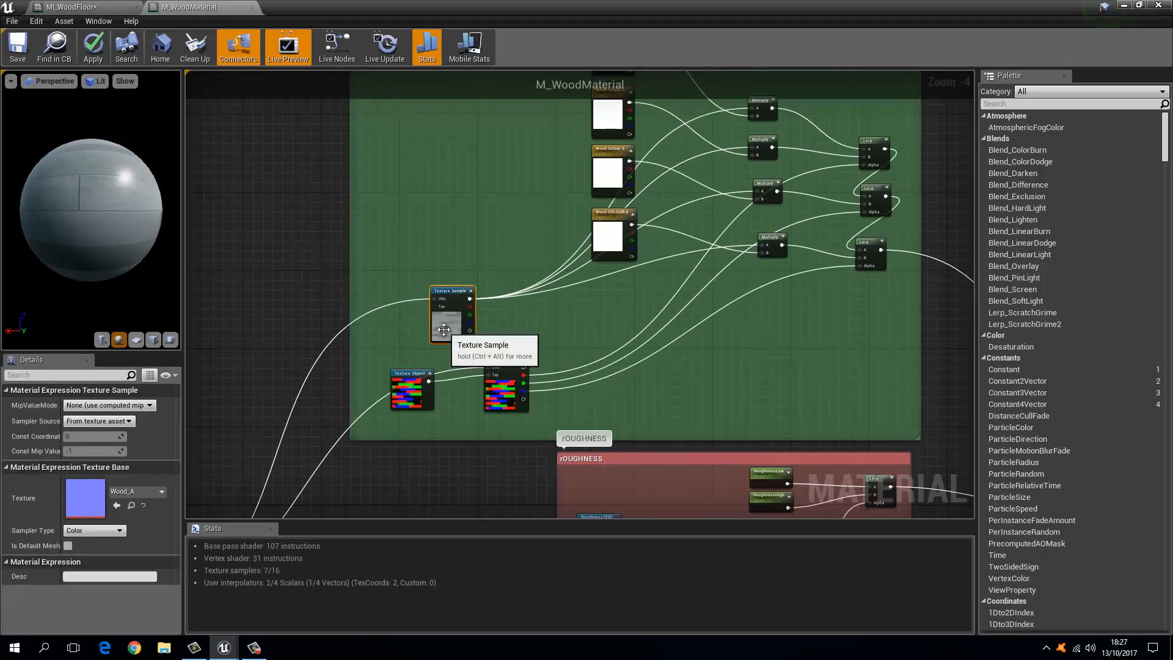
pyautogui.scroll(4, 446, 303)
pyautogui.rightClick(456, 272)
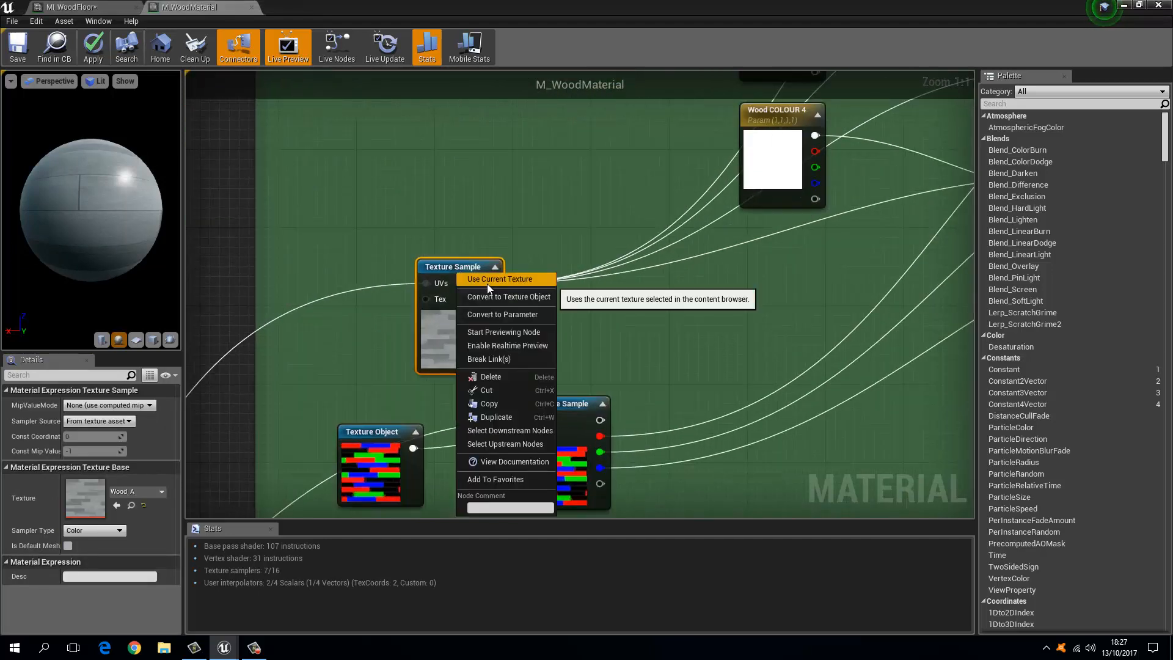
pyautogui.click(524, 315)
pyautogui.click(106, 403)
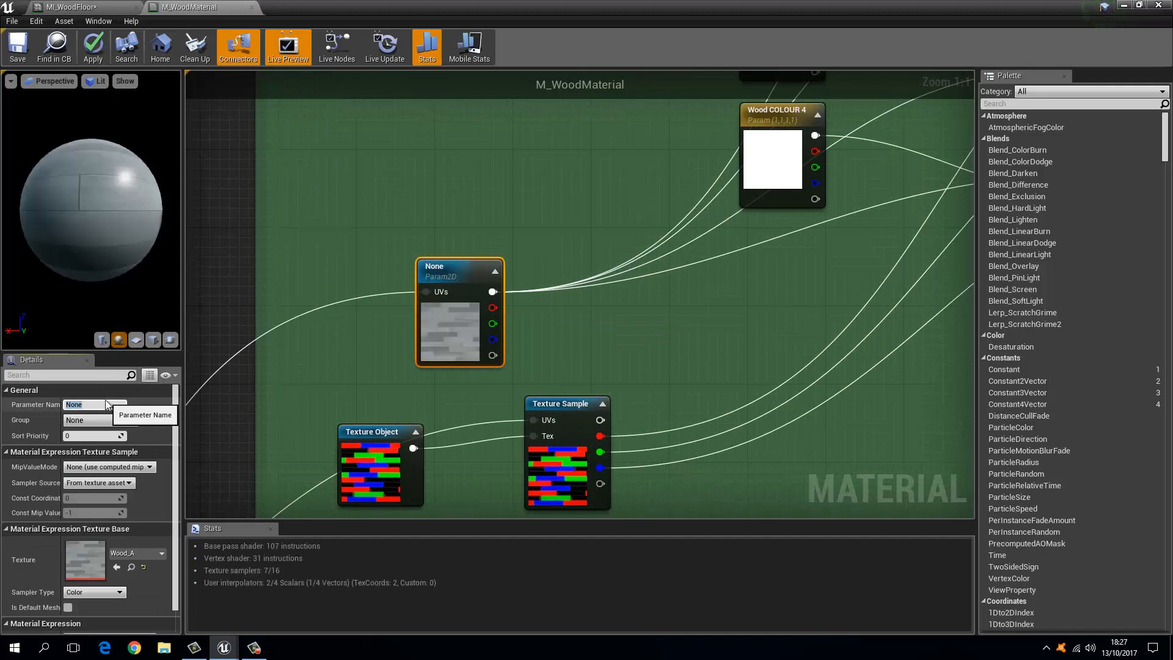
pyautogui.write('aLBEDO')
pyautogui.press('Return')
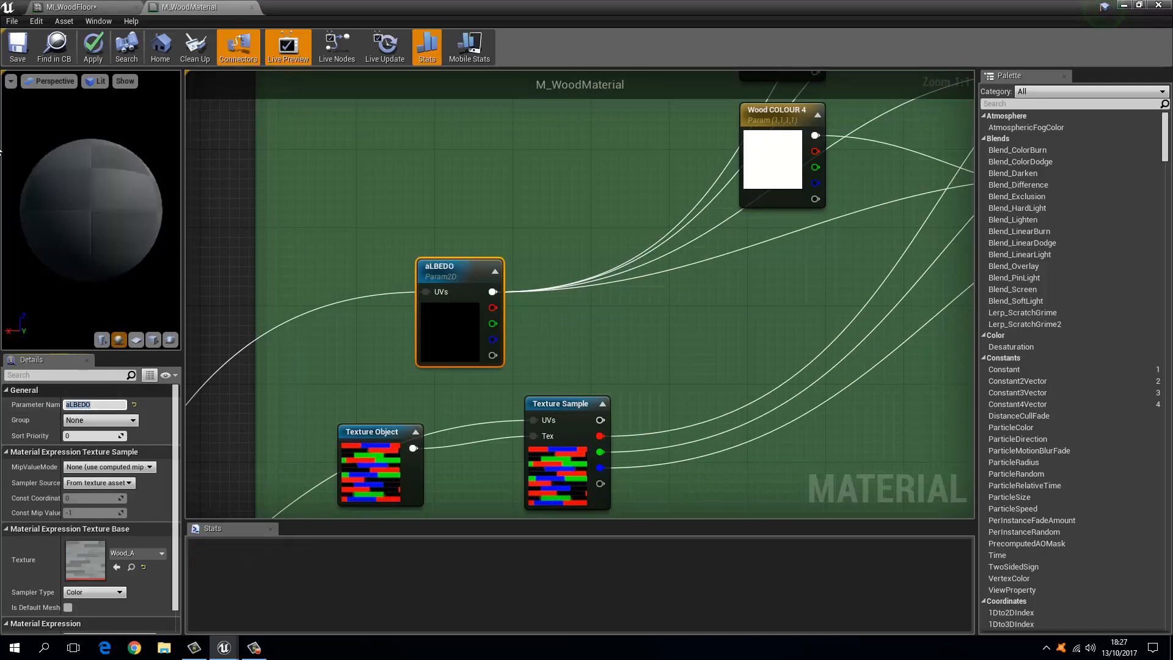
pyautogui.click(10, 41)
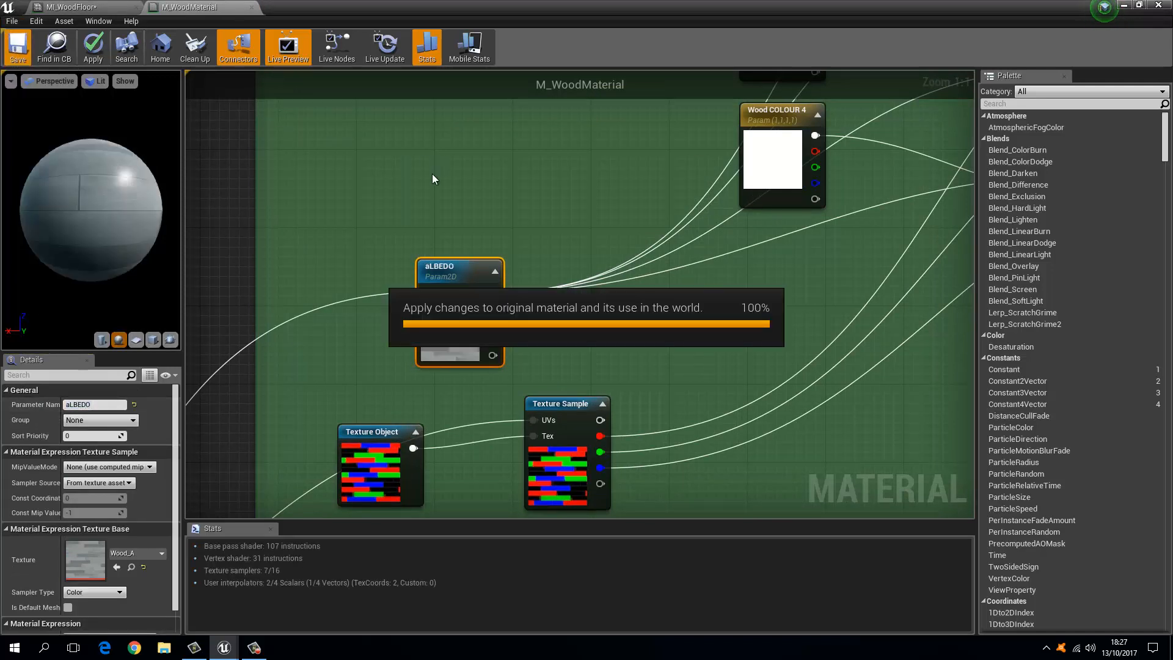
# Step: Move the Wood_CC Texture Object node slightly up and left in the green group
pyautogui.rightClick(562, 408)
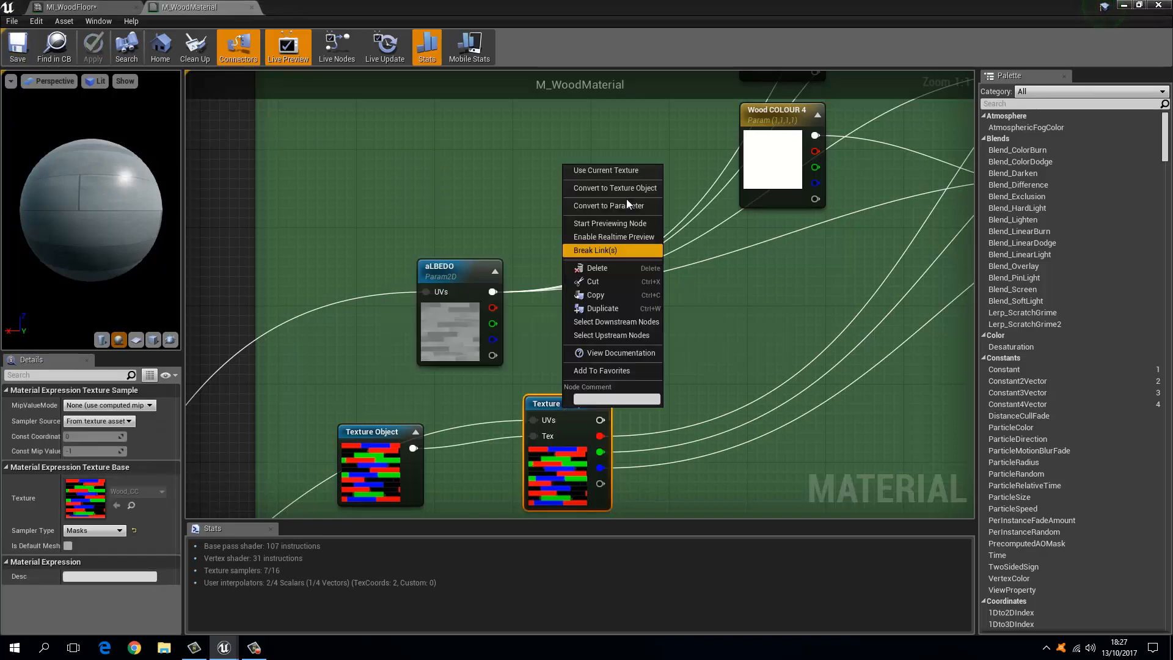
pyautogui.click(452, 396)
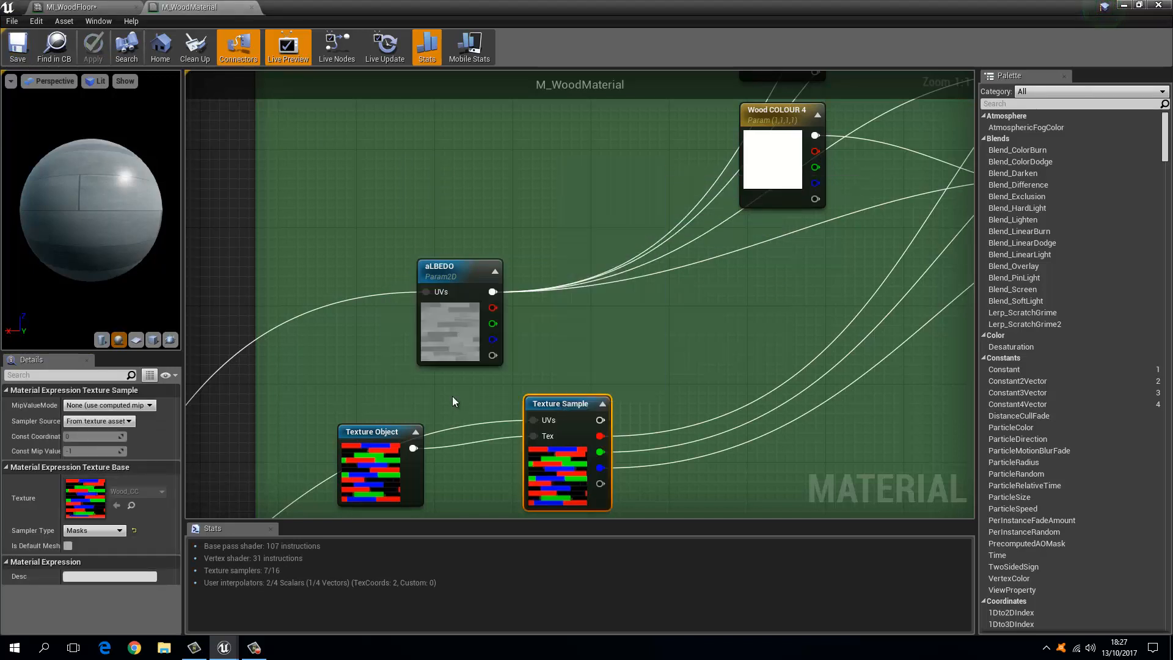
pyautogui.moveTo(453, 402); pyautogui.dragTo(435, 245, button='right')
pyautogui.click(572, 290)
pyautogui.moveTo(376, 262); pyautogui.dragTo(358, 232)
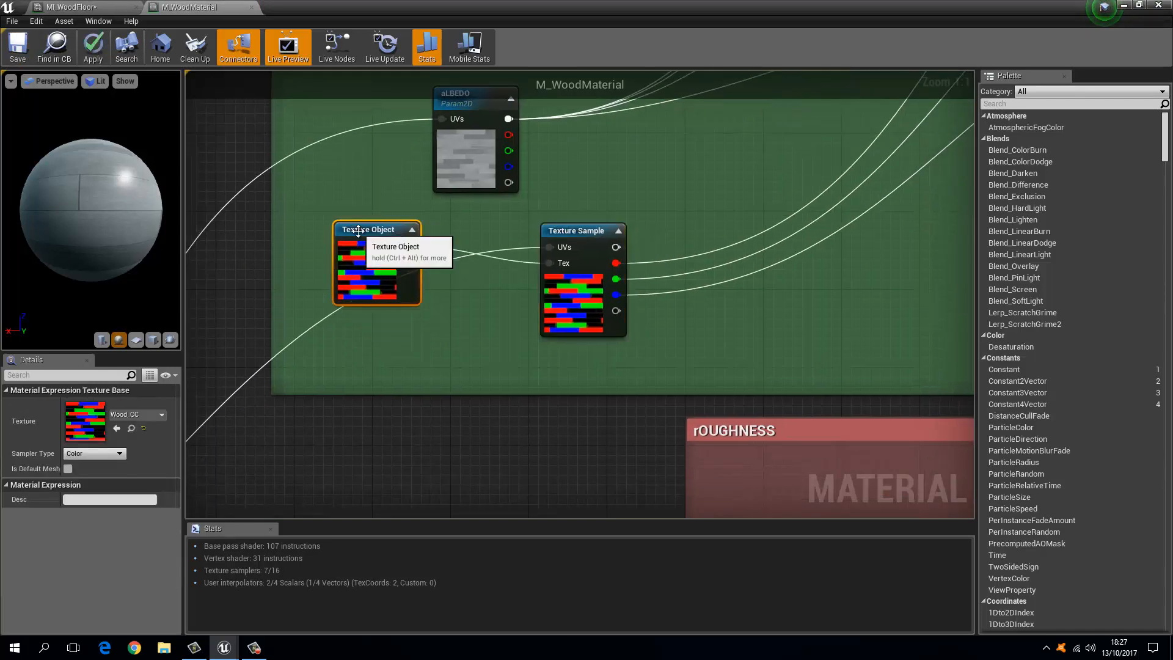
# Step: Convert the Wood_CC Texture Sample to a parameter named mASK and save the material
pyautogui.rightClick(549, 232)
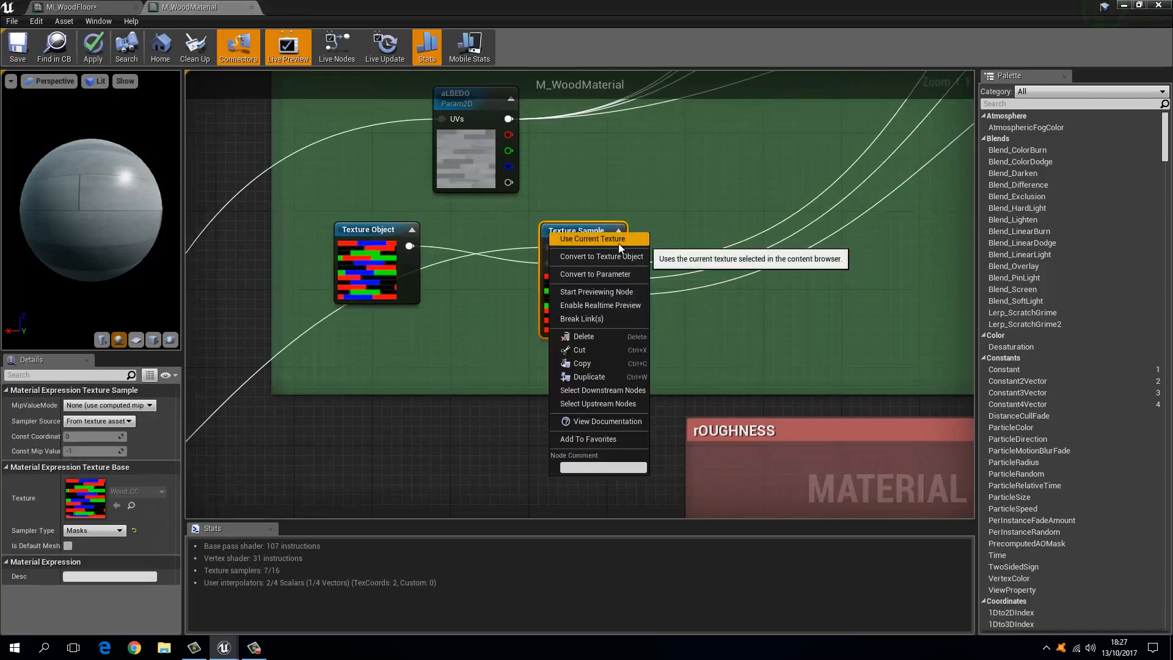
pyautogui.click(594, 273)
pyautogui.click(99, 405)
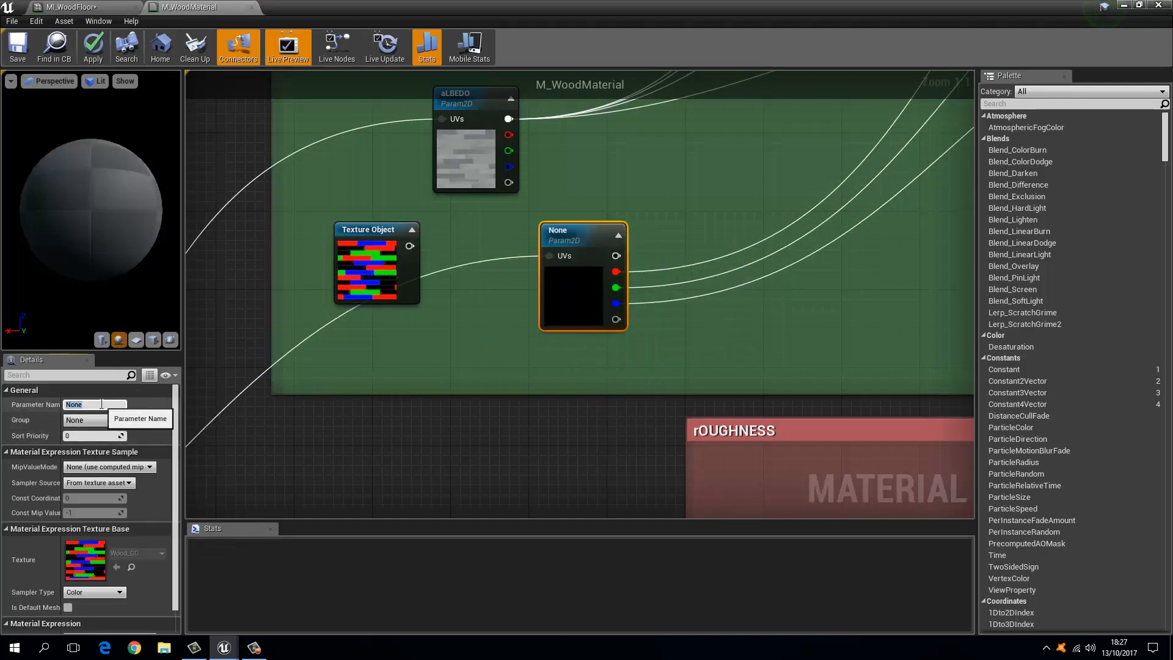
pyautogui.write('mASK')
pyautogui.press('Return')
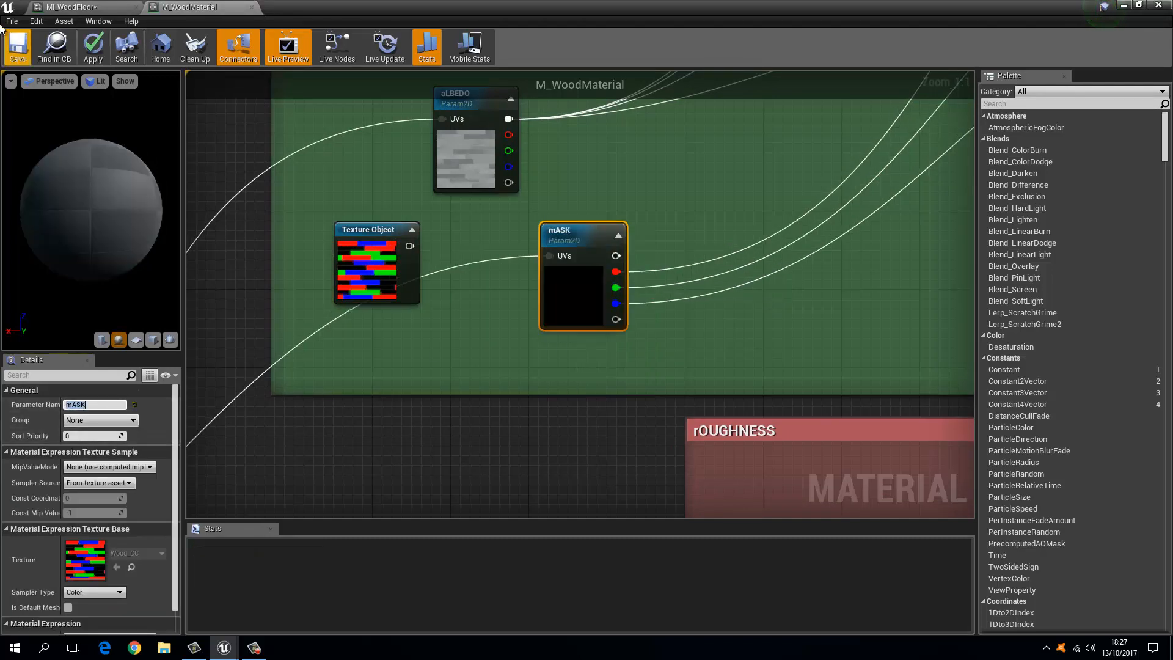
pyautogui.click(18, 41)
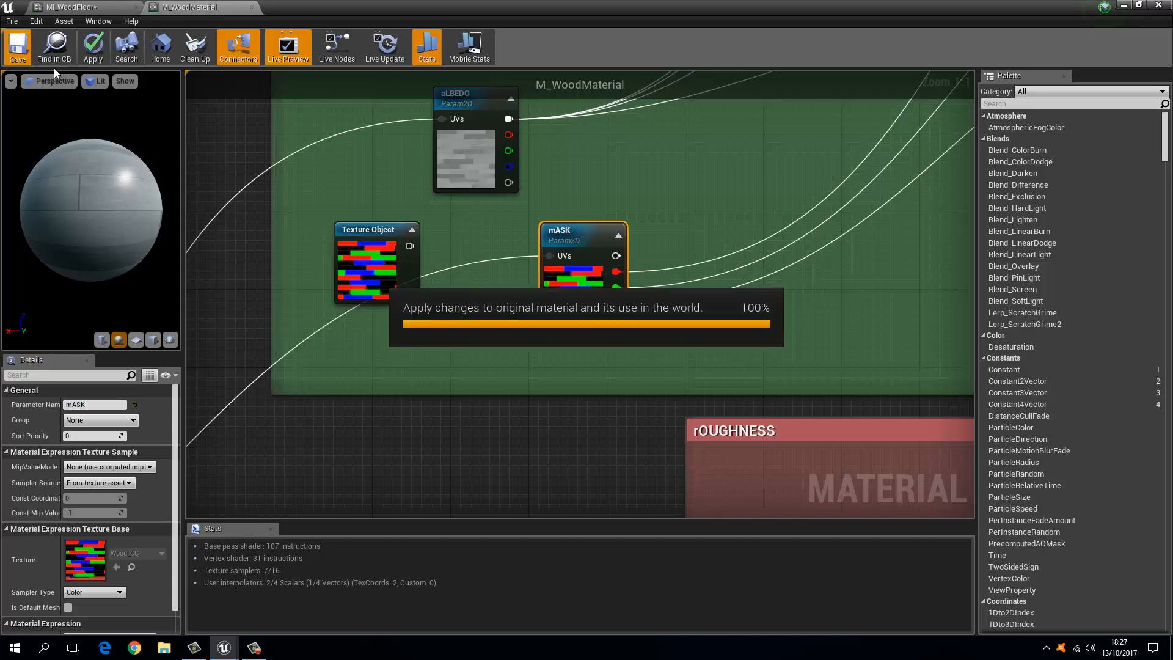
# Step: Switch back to MI_WoodFloor in a smaller window and enable its aLBEDO and mASK texture overrides
pyautogui.click(107, 6)
pyautogui.moveTo(322, 6); pyautogui.dragTo(597, 54)
pyautogui.click(314, 260)
pyautogui.click(314, 212)
pyautogui.scroll(-10, 340, 257)
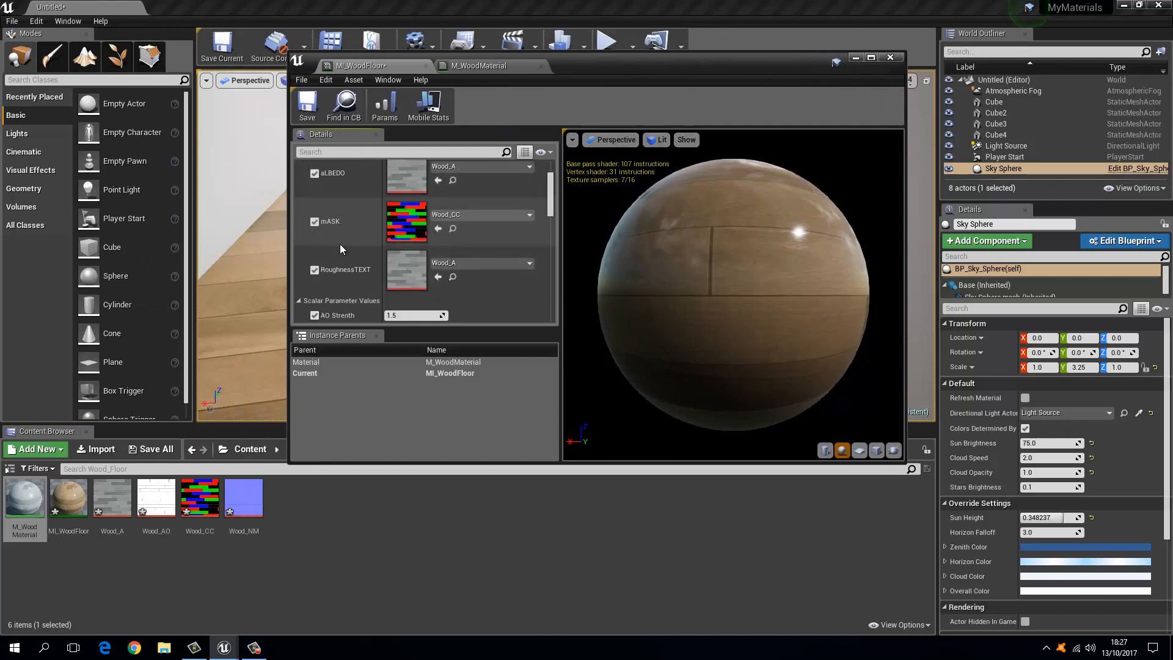
pyautogui.scroll(5, 348, 279)
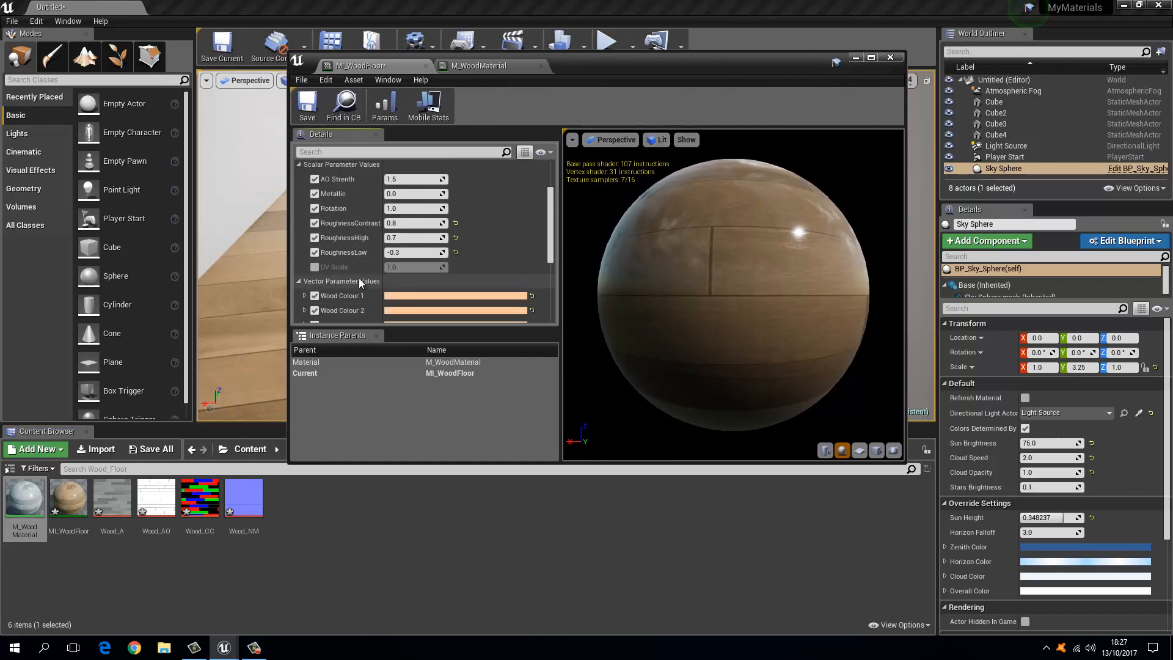
# Step: Set the AO Strenth parameter of MI_WoodFloor to 0.5 and inspect the plank seams on the preview sphere
pyautogui.scroll(1, 428, 278)
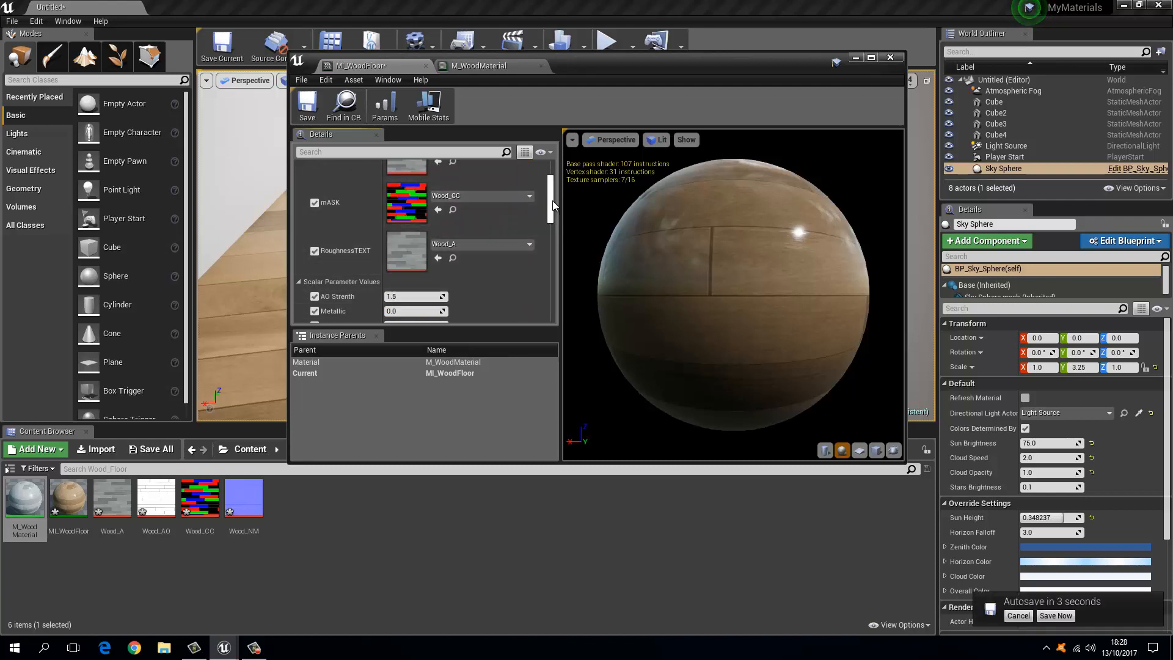
pyautogui.scroll(-3, 551, 219)
pyautogui.moveTo(551, 219); pyautogui.dragTo(555, 208)
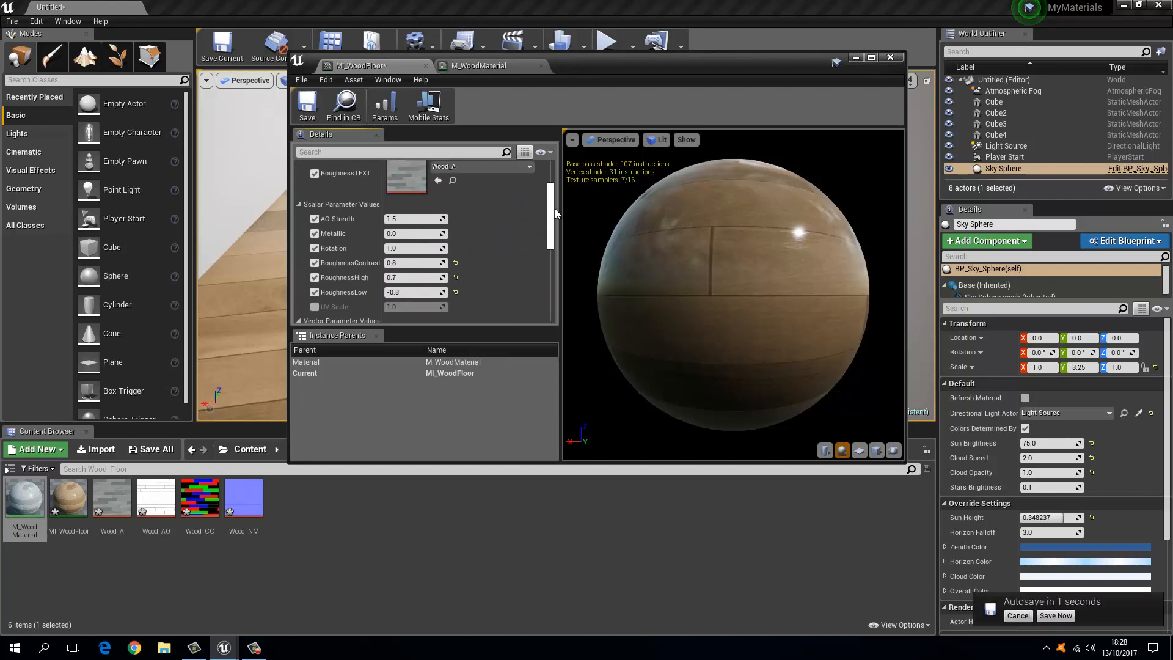
pyautogui.click(412, 218)
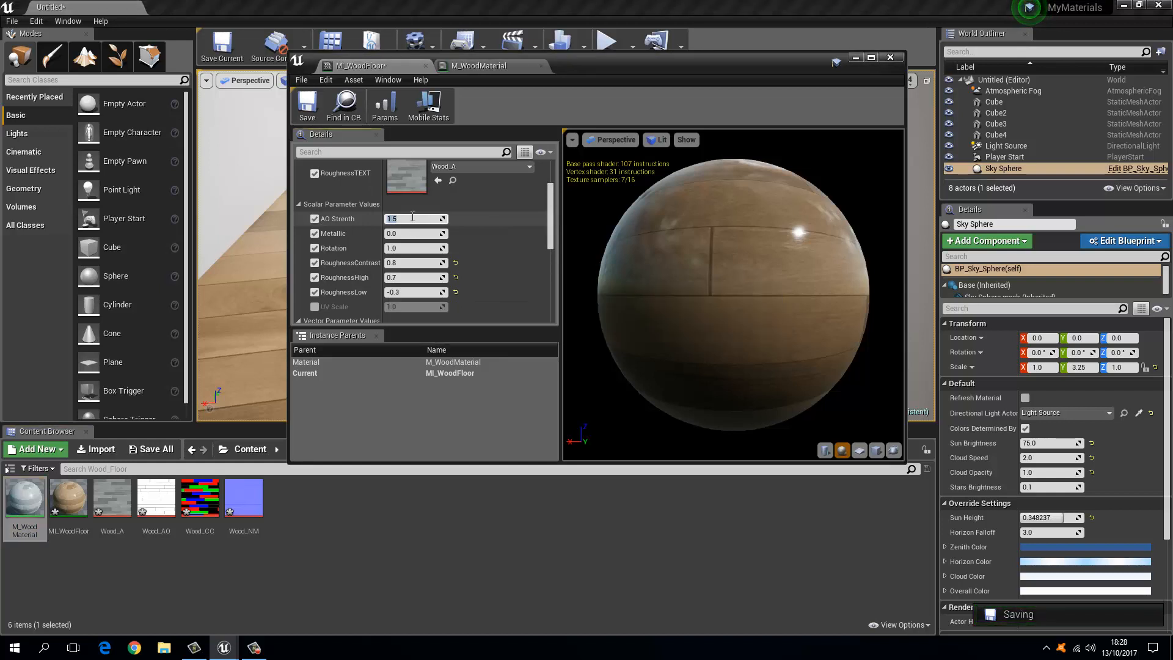
pyautogui.write('0.5')
pyautogui.press('Return')
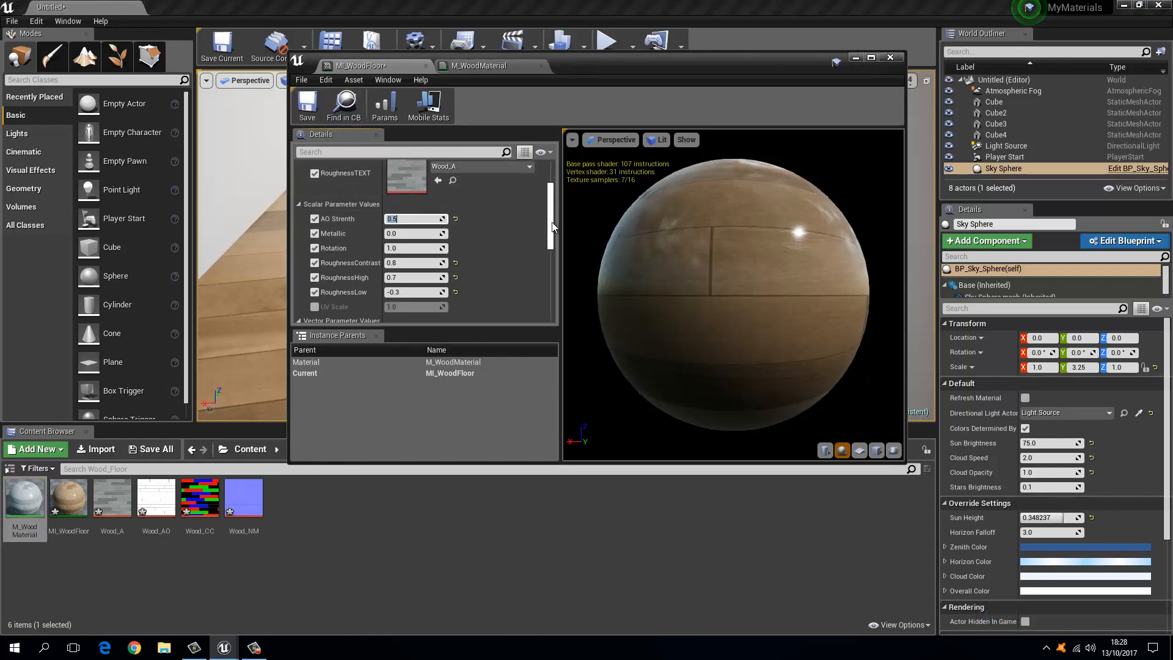
pyautogui.moveTo(728, 277); pyautogui.dragTo(748, 238)
pyautogui.scroll(5, 833, 215)
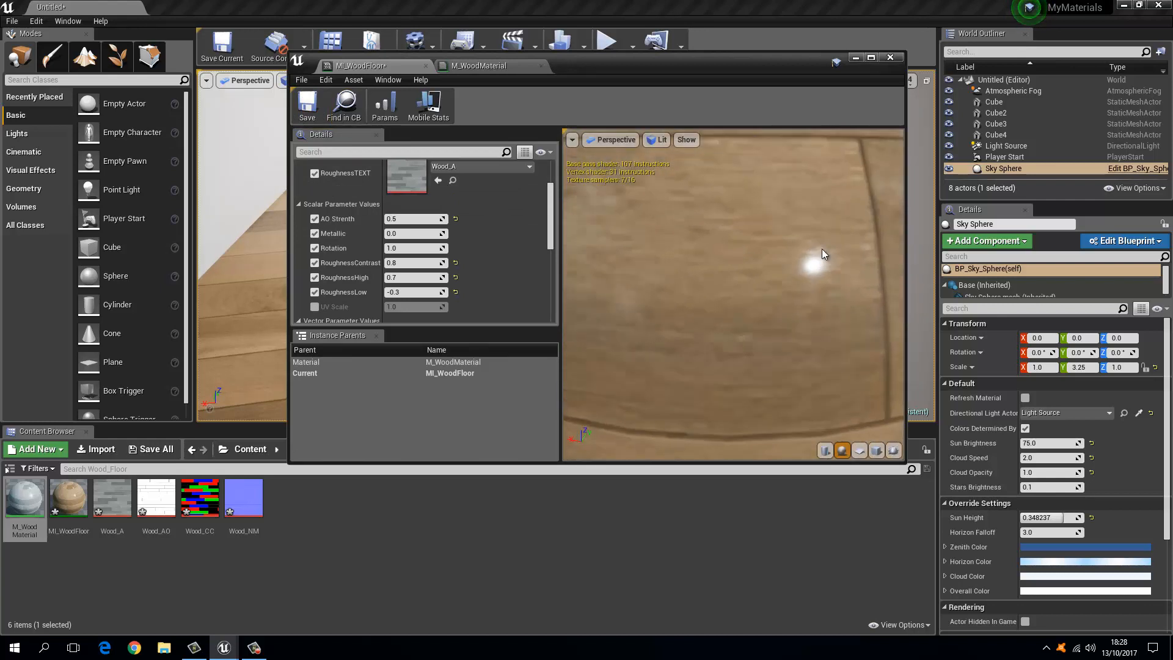
pyautogui.moveTo(837, 225); pyautogui.dragTo(834, 225)
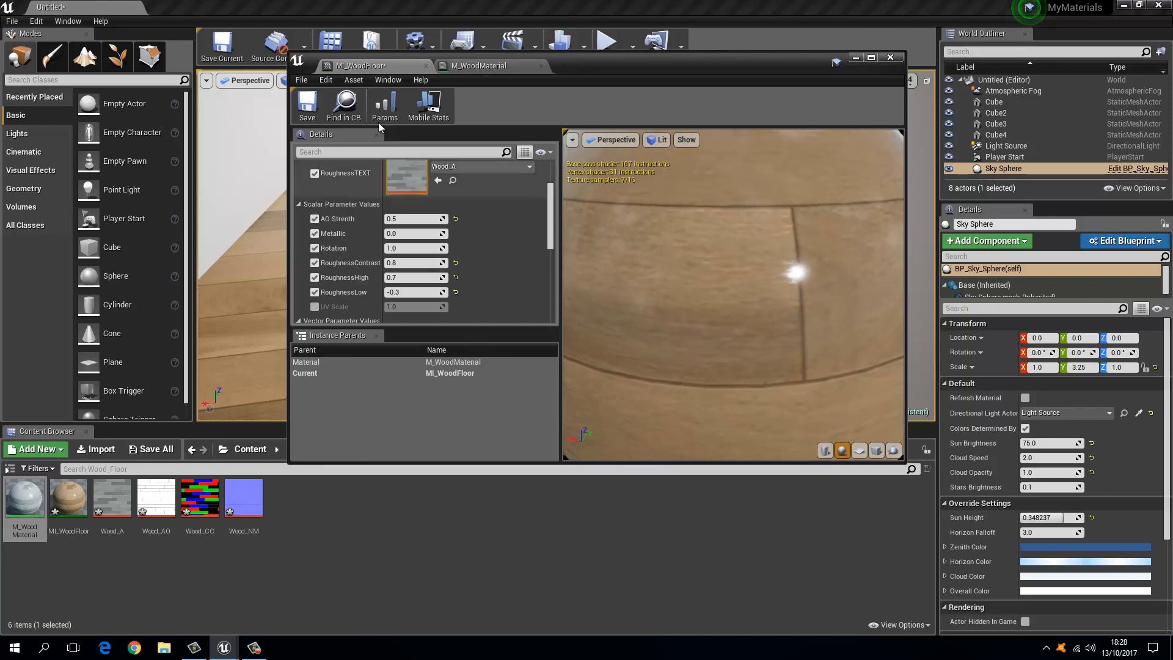
# Step: In M_WoodMaterial, connect the blue group's final Add node to the Normal input, save the material and close it
pyautogui.click(444, 67)
pyautogui.doubleClick(625, 63)
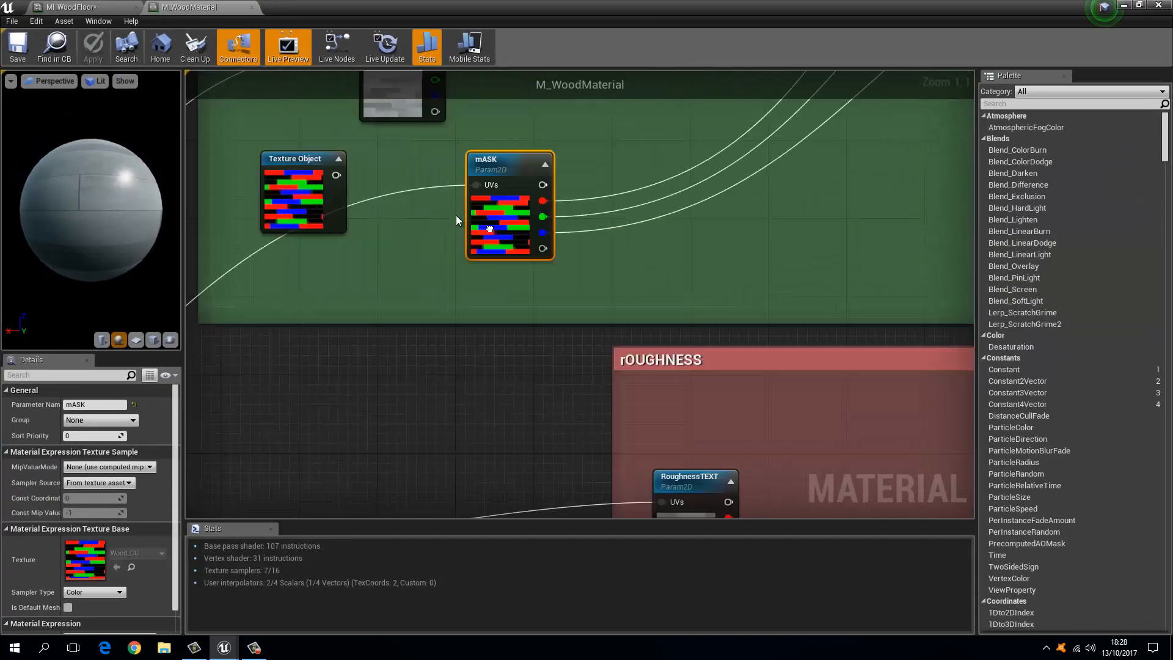
pyautogui.scroll(-2, 578, 273)
pyautogui.scroll(4, 555, 313)
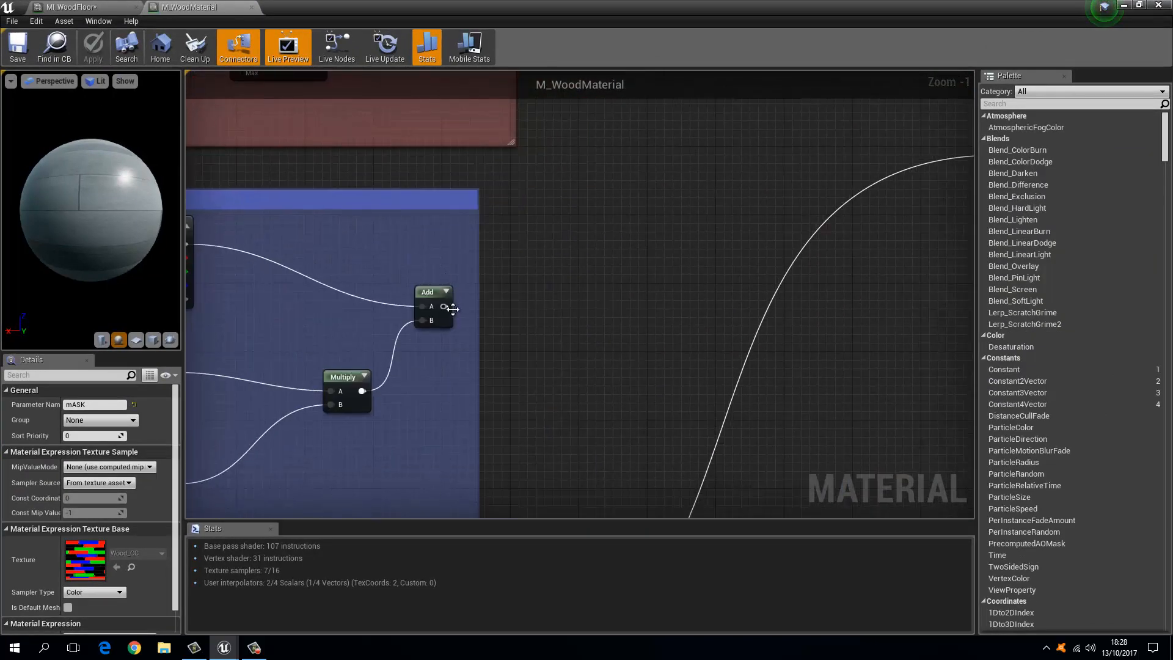
pyautogui.moveTo(453, 308); pyautogui.dragTo(702, 364)
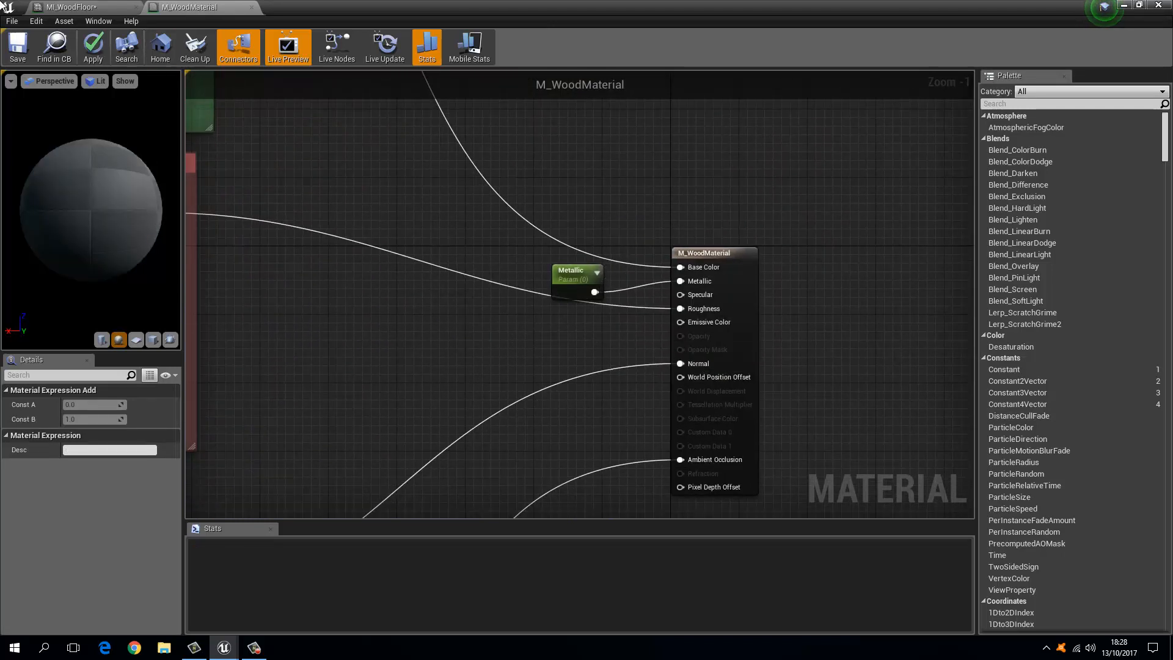
pyautogui.click(12, 43)
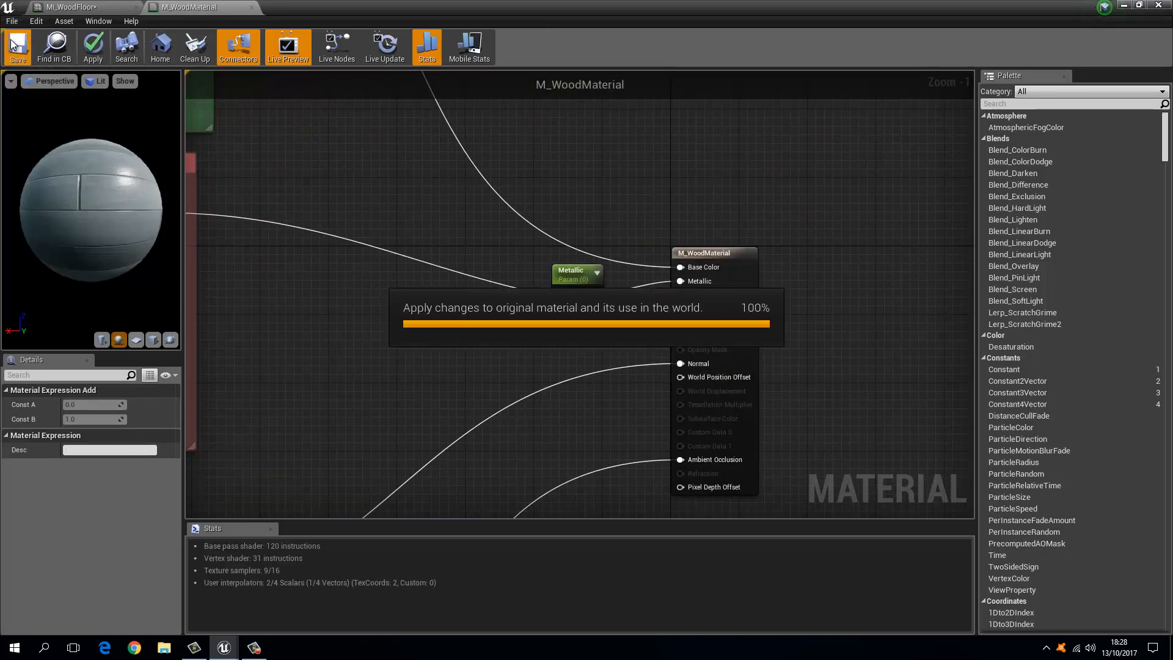
pyautogui.click(254, 7)
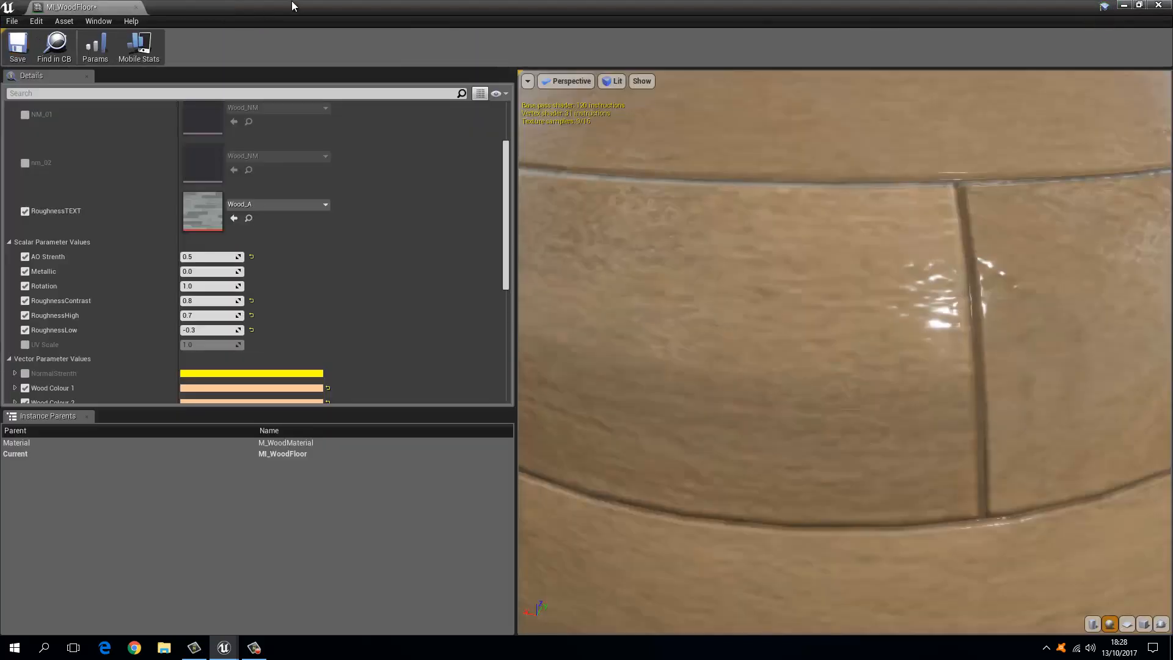
# Step: Place the MI_WoodFloor editor in a smaller window beside the level view and inspect the floor
pyautogui.scroll(-5, 793, 280)
pyautogui.moveTo(719, 243); pyautogui.dragTo(776, 269)
pyautogui.moveTo(345, 3); pyautogui.dragTo(871, 108)
pyautogui.moveTo(442, 278); pyautogui.dragTo(507, 295, button='right')
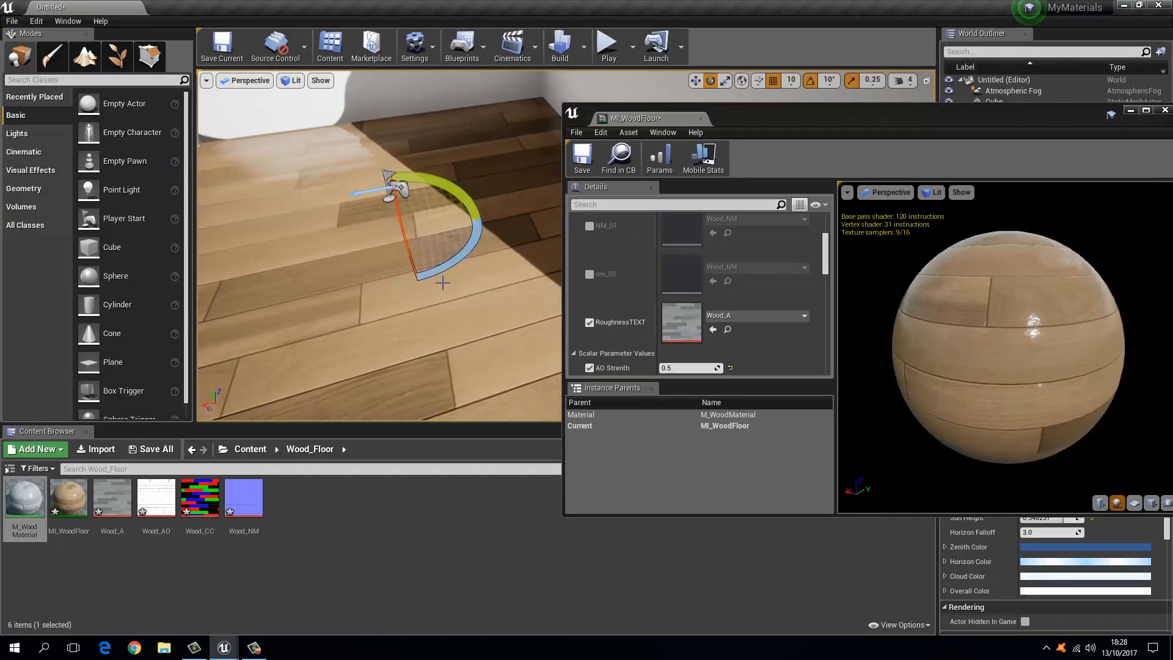
# Step: Enable the UV Scale override in MI_WoodFloor and try values of 5 and 4 on the floor
pyautogui.scroll(-2, 690, 298)
pyautogui.scroll(-4, 690, 296)
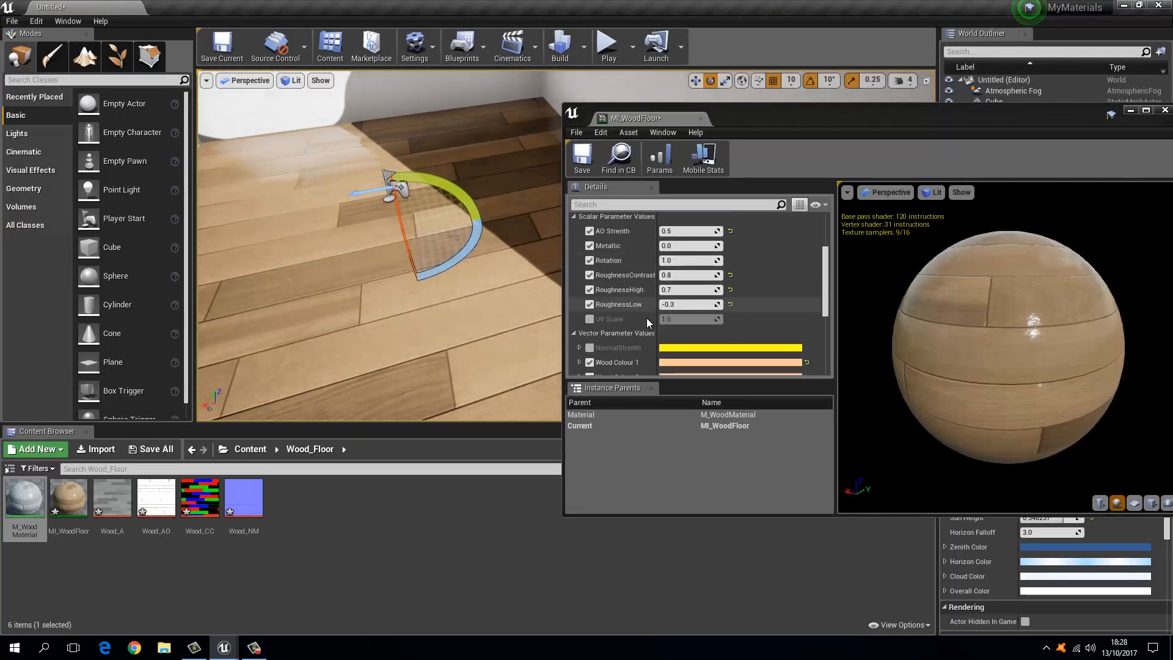
pyautogui.scroll(-2, 653, 320)
pyautogui.scroll(5, 647, 295)
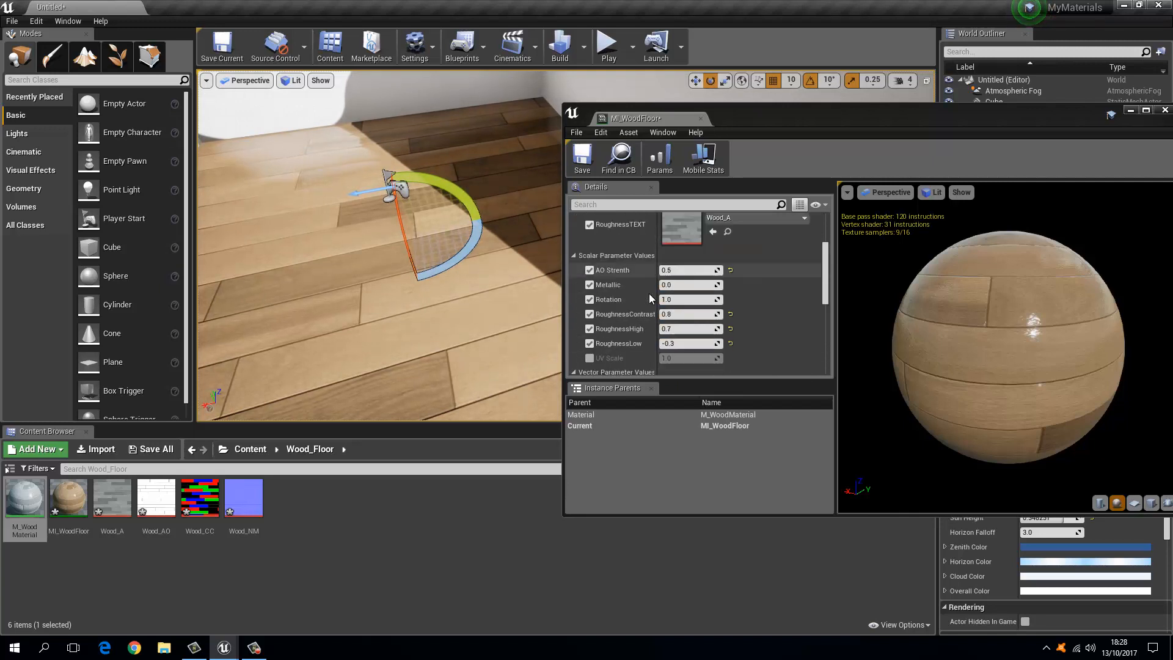
pyautogui.scroll(-3, 650, 293)
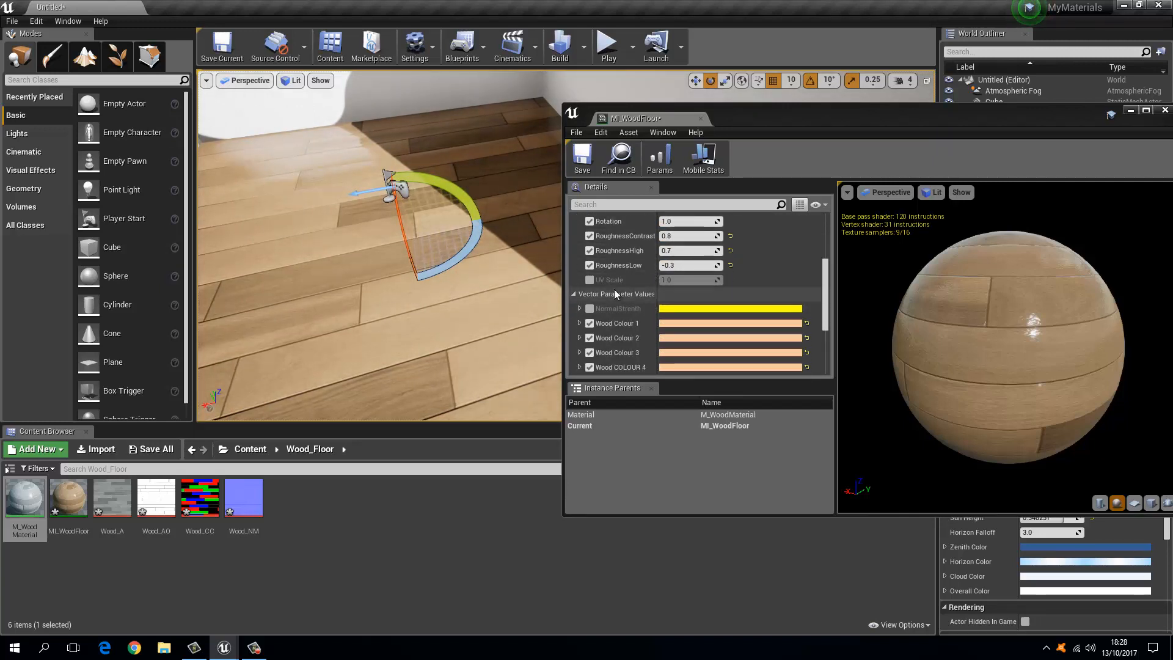
pyautogui.click(589, 279)
pyautogui.click(680, 280)
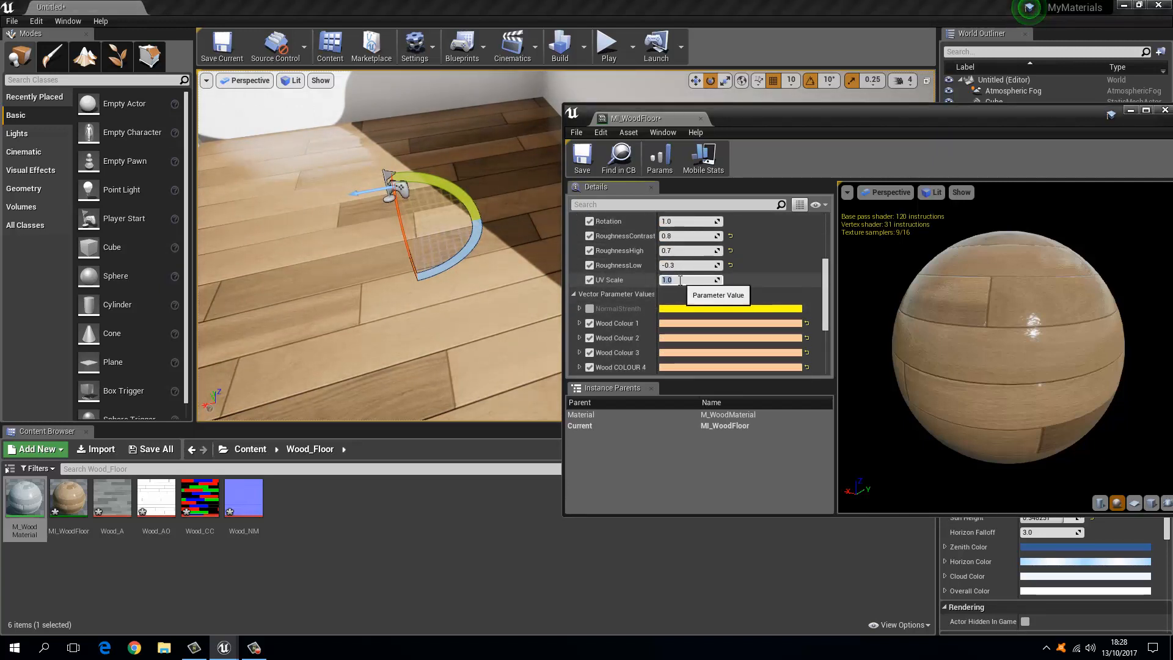
pyautogui.write('5')
pyautogui.press('Return')
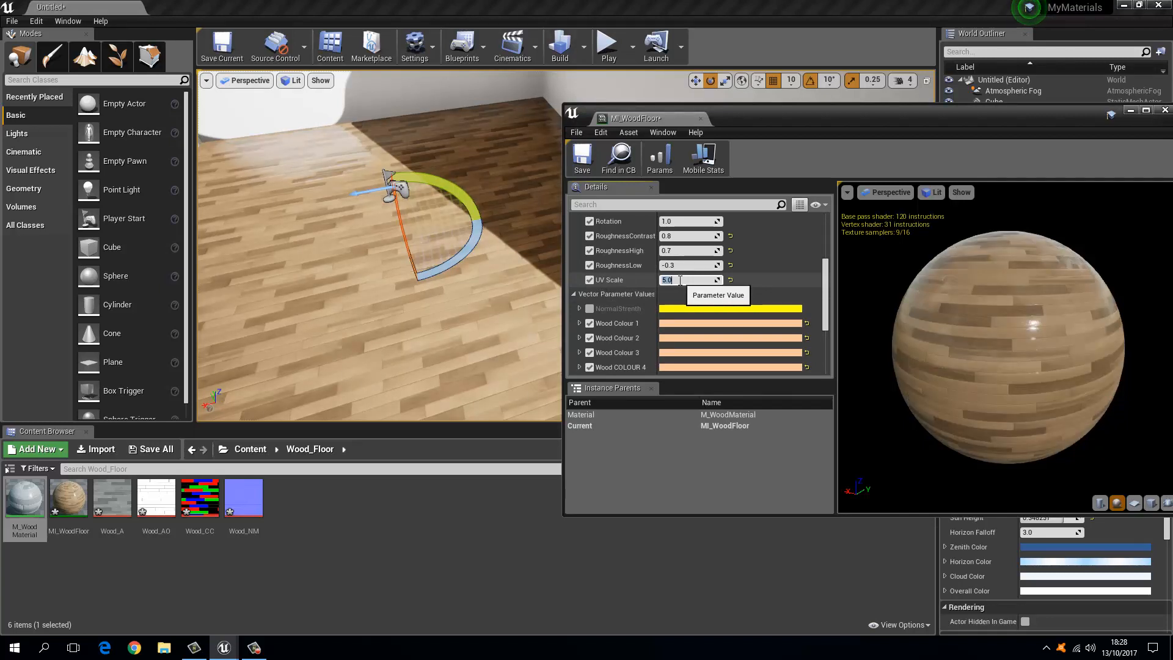
pyautogui.press('Return')
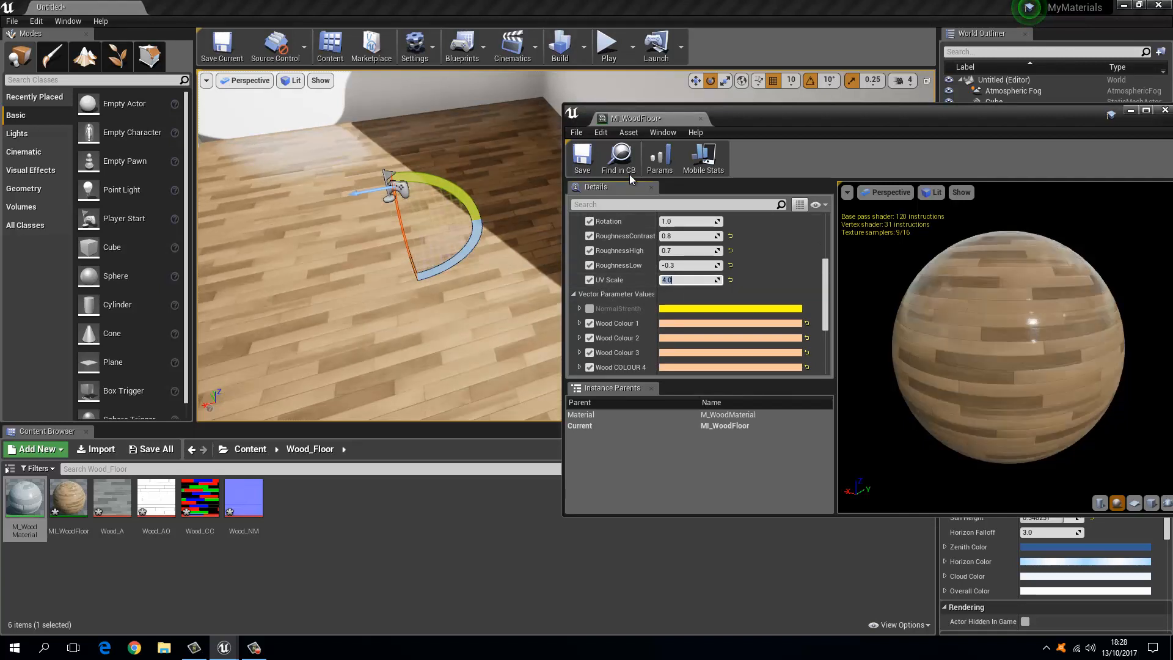
# Step: Set the UV Scale of MI_WoodFloor to 3 and save the instance
pyautogui.write('3')
pyautogui.press('Return')
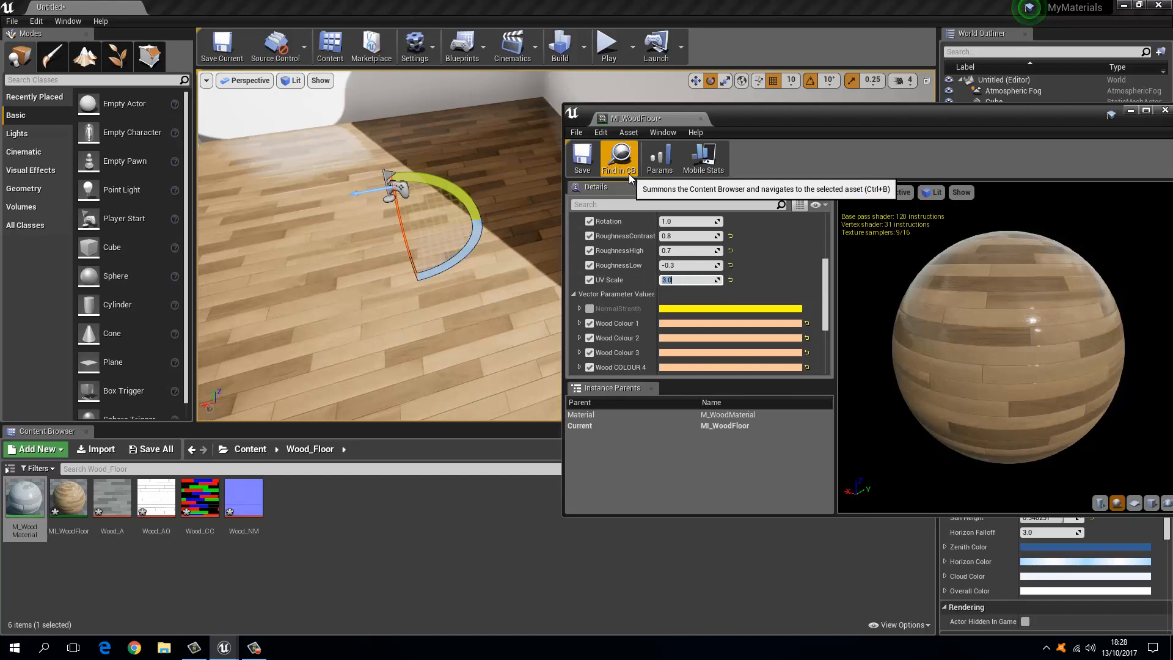
pyautogui.click(582, 158)
# Step: Shift the MI_WoodFloor window, deselect the Sky Sphere and bring the floor planks into closer view
pyautogui.moveTo(822, 115); pyautogui.dragTo(772, 56)
pyautogui.press('Escape')
pyautogui.moveTo(383, 275); pyautogui.dragTo(355, 382, button='right')
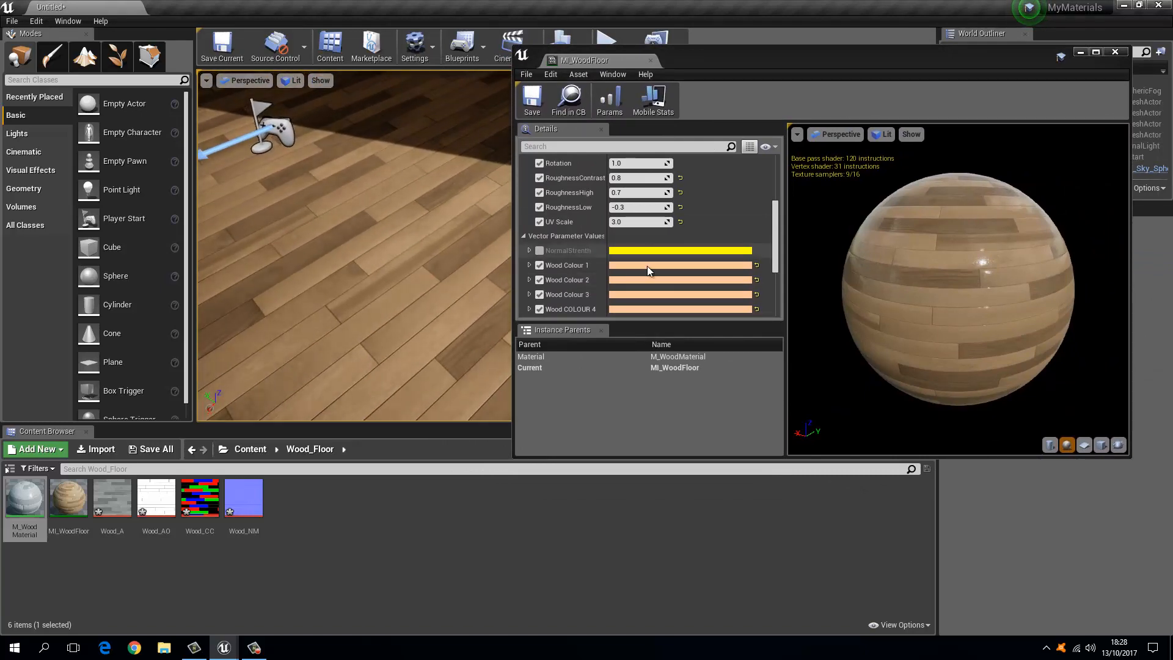
# Step: Set Wood Colour 1 to a bright blue, hex sRGB 00A1FAFF
pyautogui.click(648, 265)
pyautogui.moveTo(741, 384); pyautogui.dragTo(677, 331)
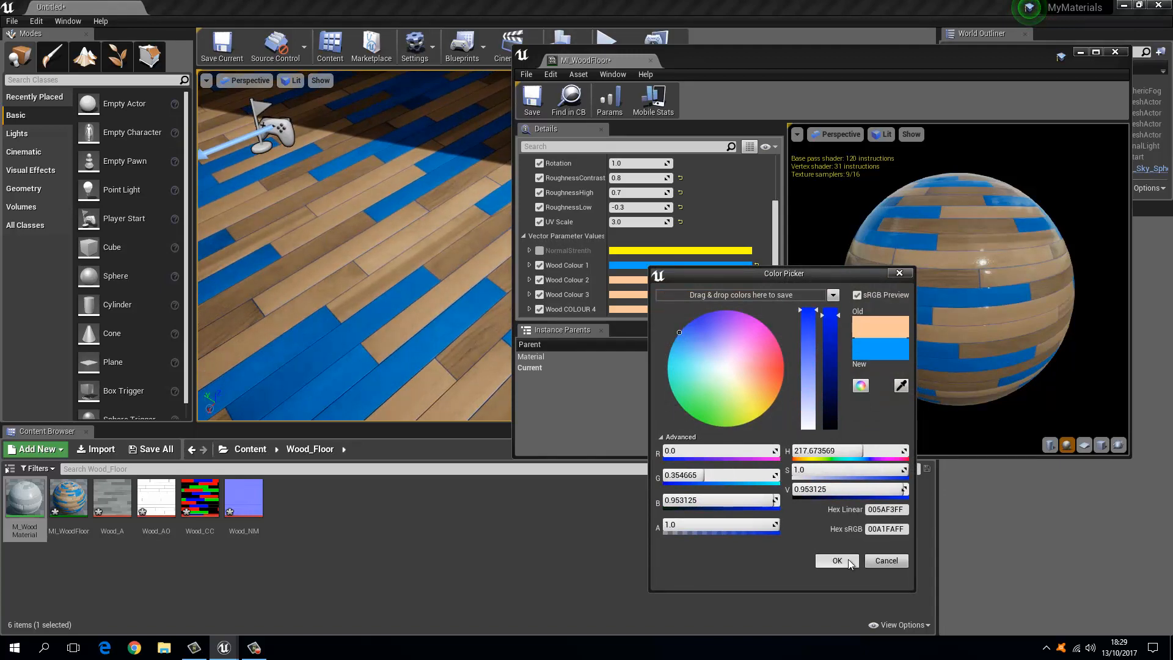
pyautogui.click(848, 561)
# Step: Set Wood Colour 3 to a pinkish red, hex sRGB FA0074FF
pyautogui.click(659, 295)
pyautogui.moveTo(754, 396); pyautogui.dragTo(797, 387)
pyautogui.moveTo(808, 302); pyautogui.dragTo(701, 191)
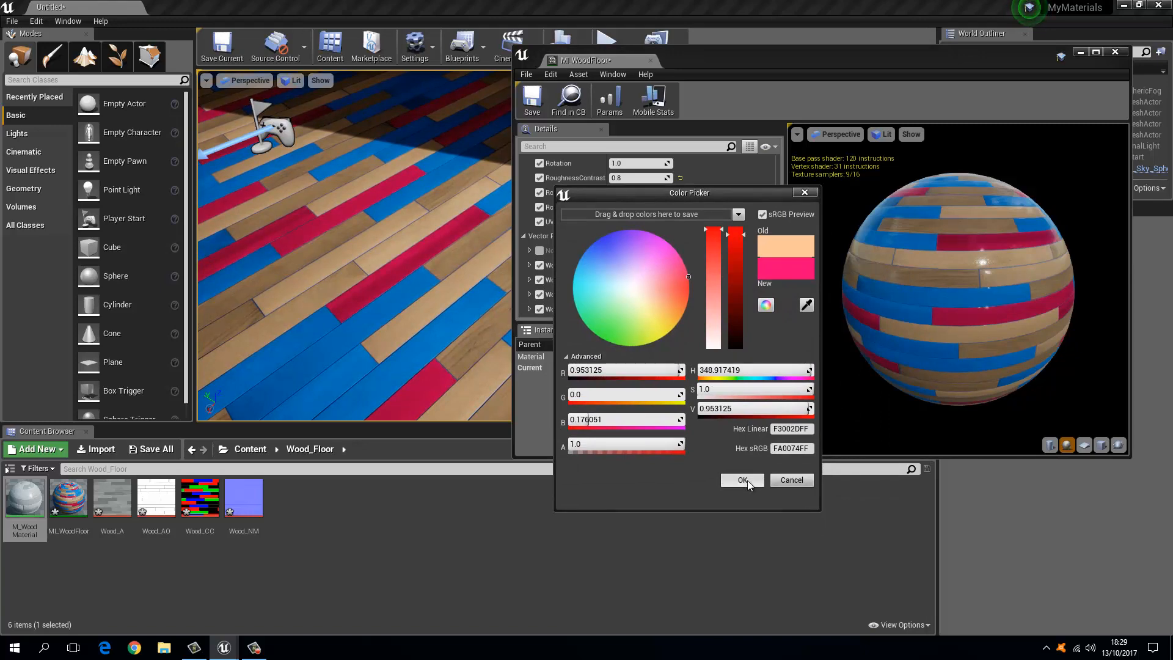
pyautogui.click(743, 479)
# Step: Copy the Wood Colour 2 value and paste it onto Wood Colour 1 and Wood Colour 3
pyautogui.rightClick(646, 280)
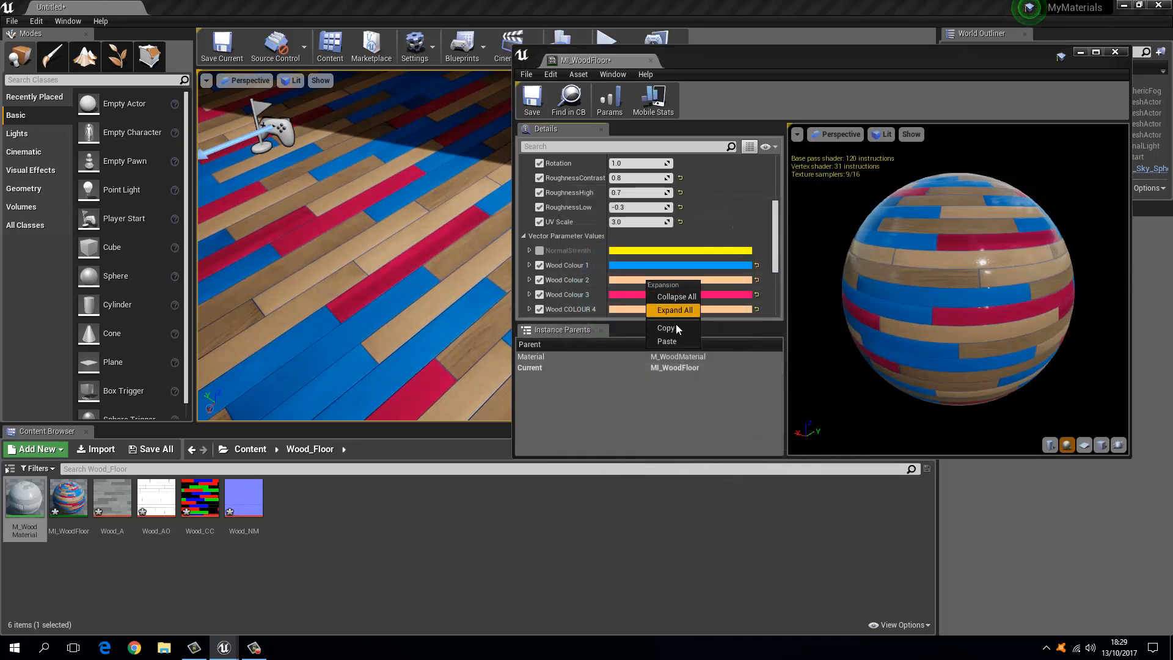
pyautogui.click(673, 328)
pyautogui.rightClick(654, 266)
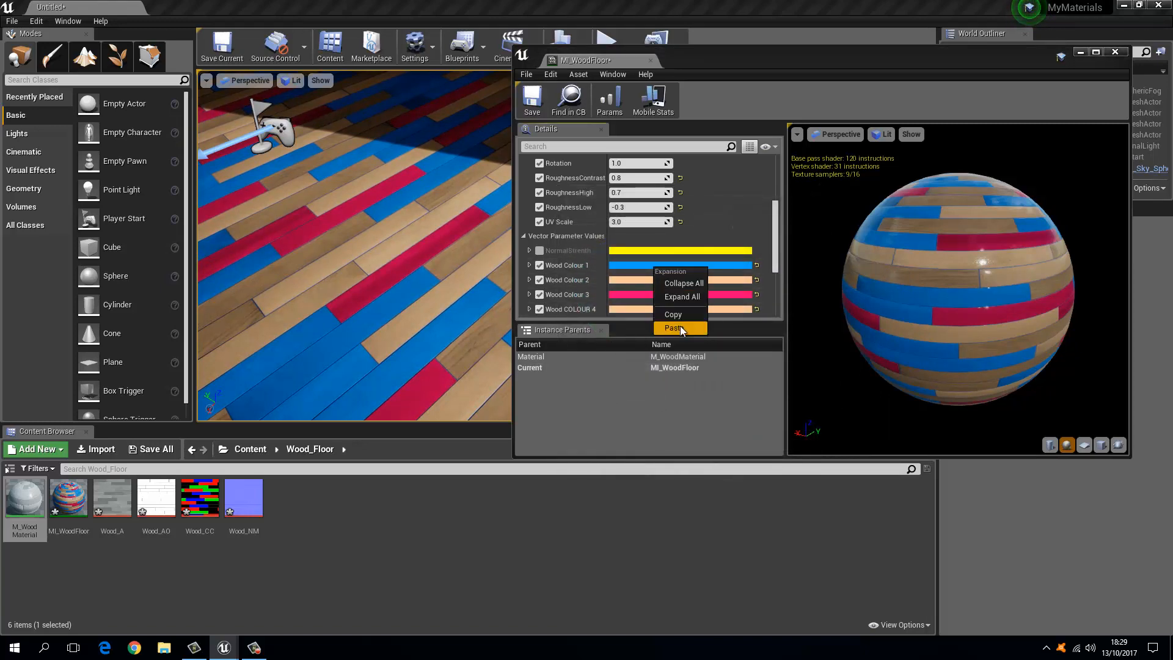
pyautogui.click(679, 328)
pyautogui.rightClick(657, 295)
pyautogui.click(680, 352)
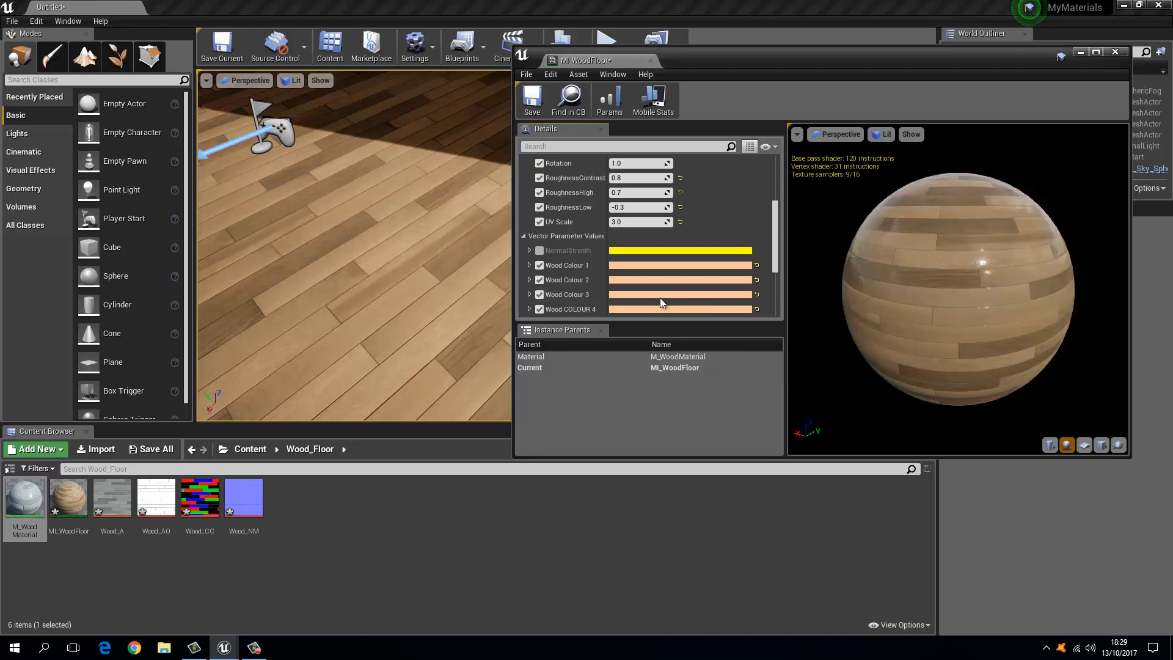
# Step: Try darkening Wood Colour 1 to a value of about 0.66 and discard the change
pyautogui.click(646, 265)
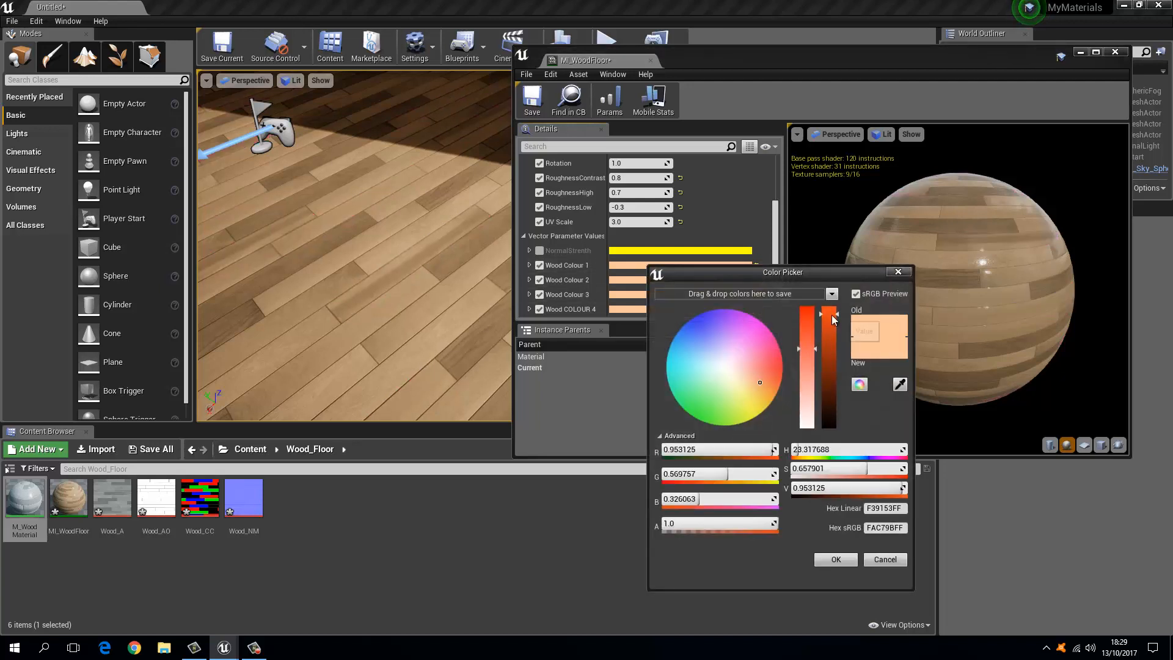
pyautogui.moveTo(830, 314); pyautogui.dragTo(828, 347)
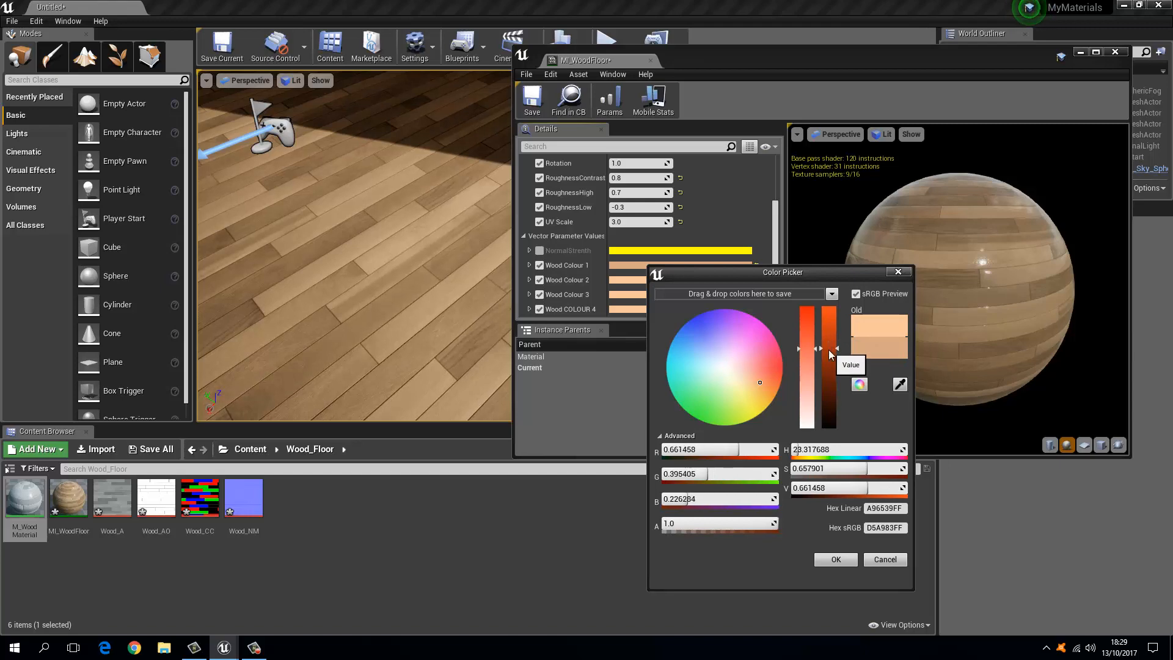
pyautogui.click(882, 560)
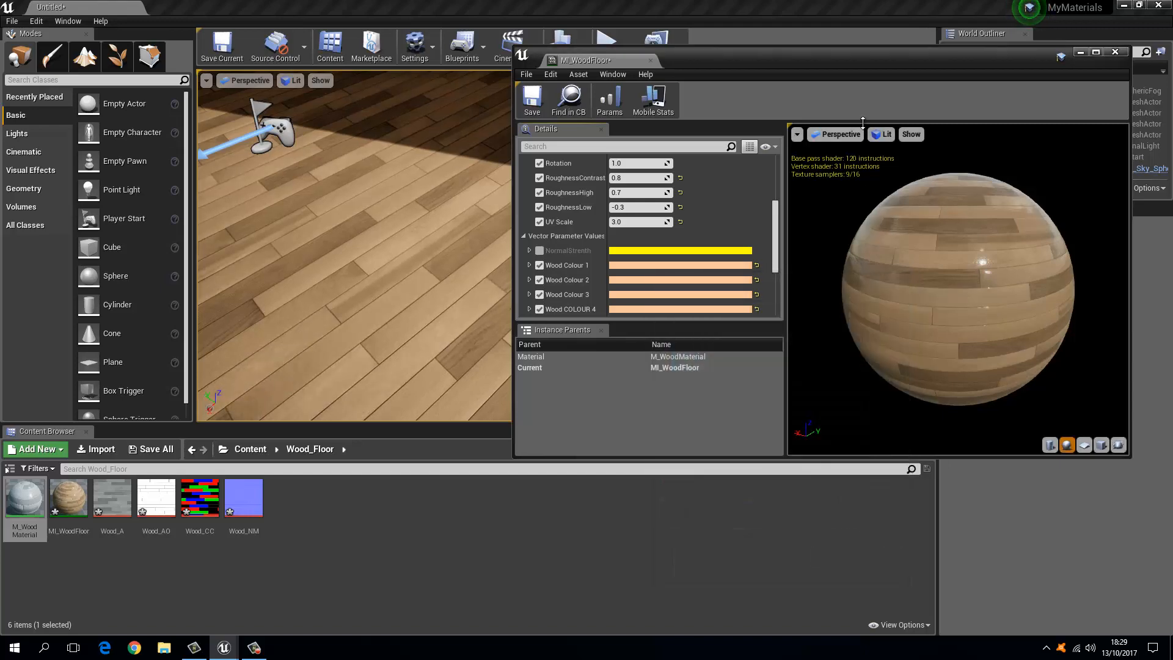
# Step: Close the MI_WoodFloor editor and look over the finished floor in the level
pyautogui.moveTo(856, 64); pyautogui.dragTo(574, 80)
pyautogui.moveTo(576, 5); pyautogui.dragTo(576, 116)
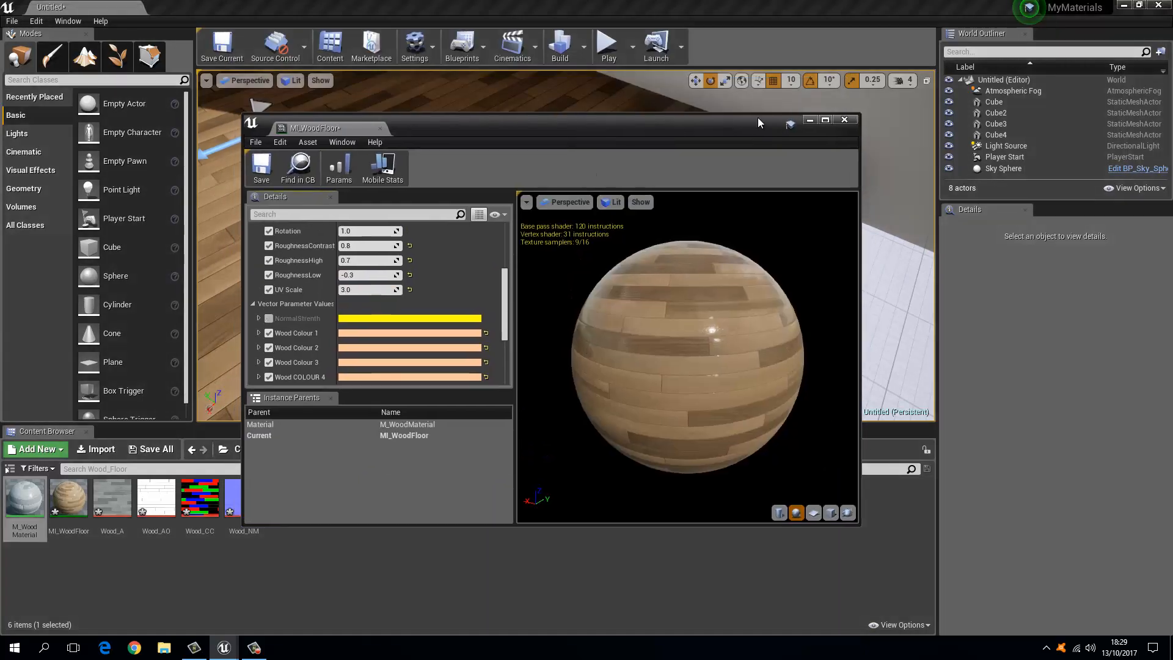
pyautogui.click(849, 119)
pyautogui.moveTo(834, 338); pyautogui.dragTo(738, 303, button='right')
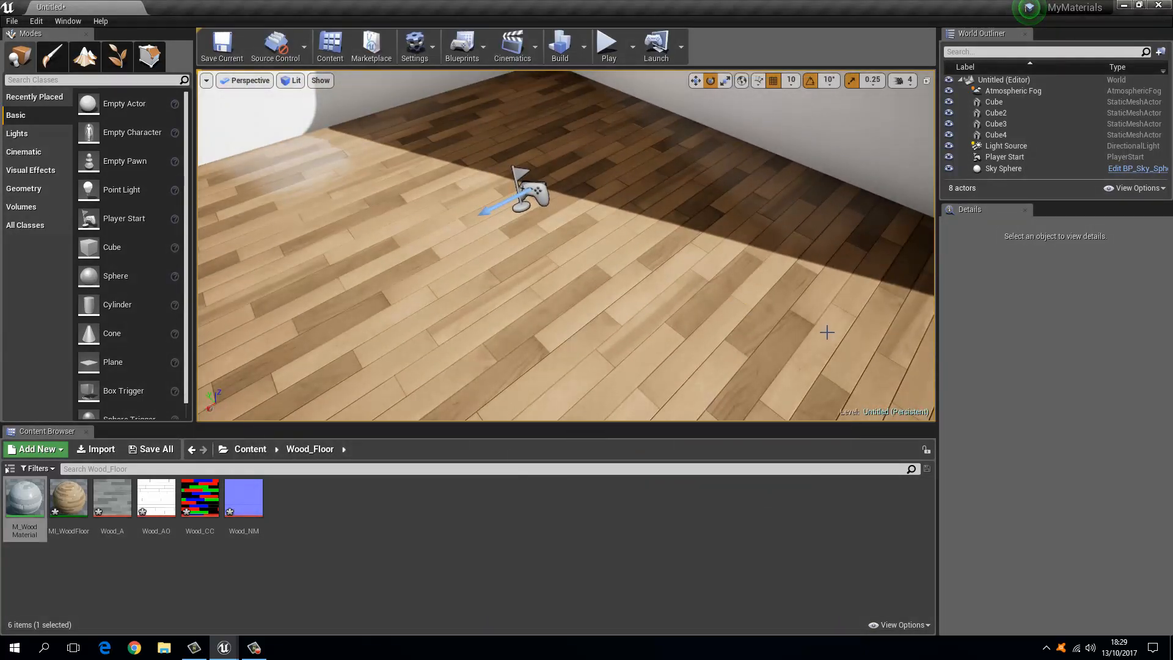